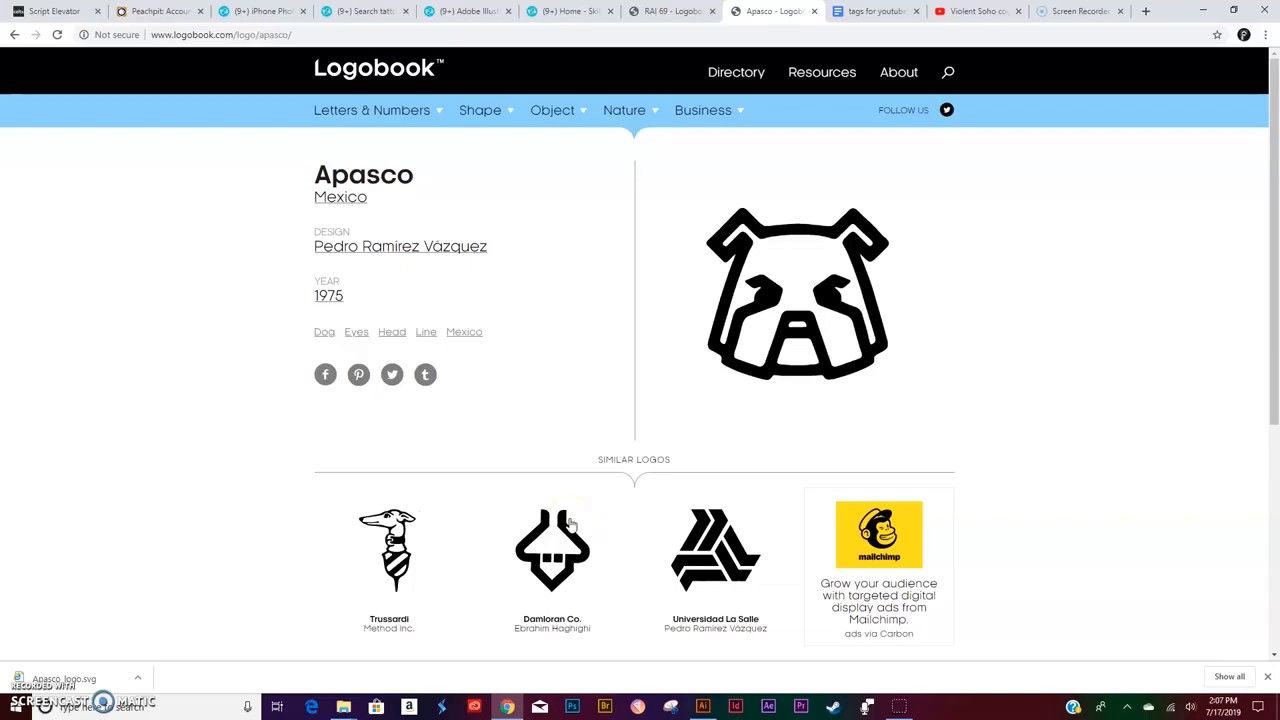
double_click(352, 177)
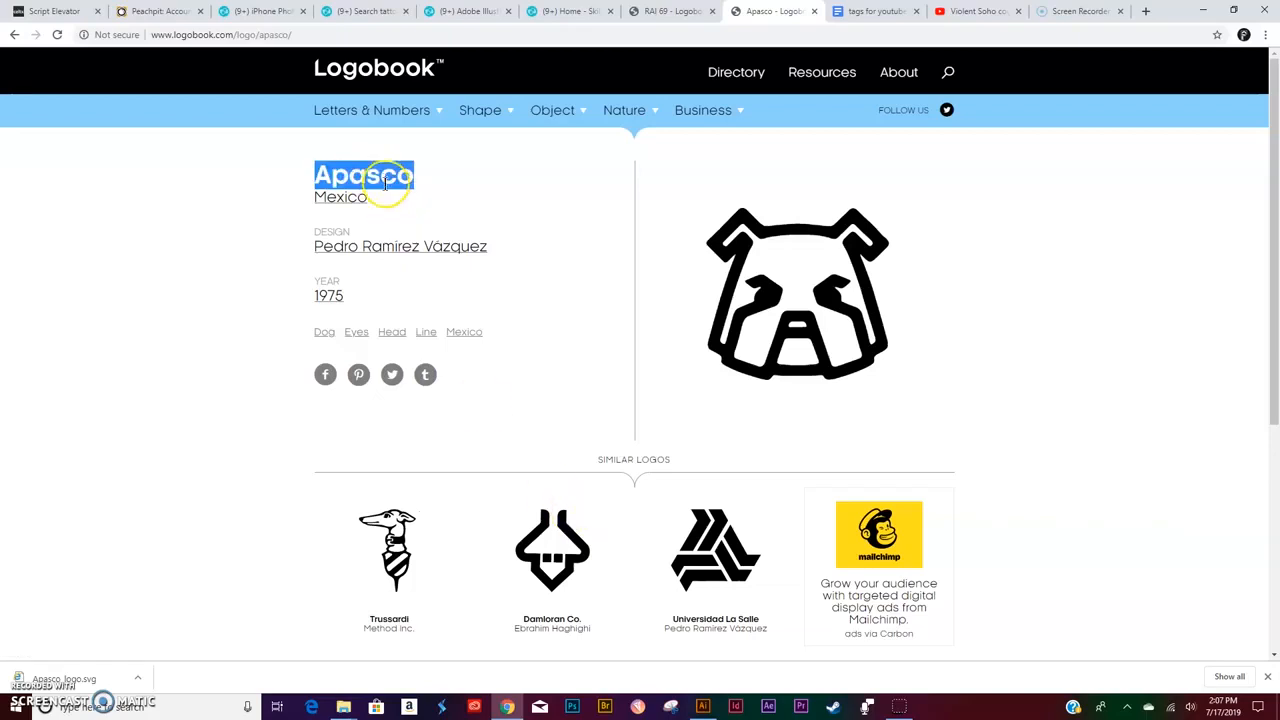
left_click(275, 232)
left_click_drag(289, 193, 342, 198)
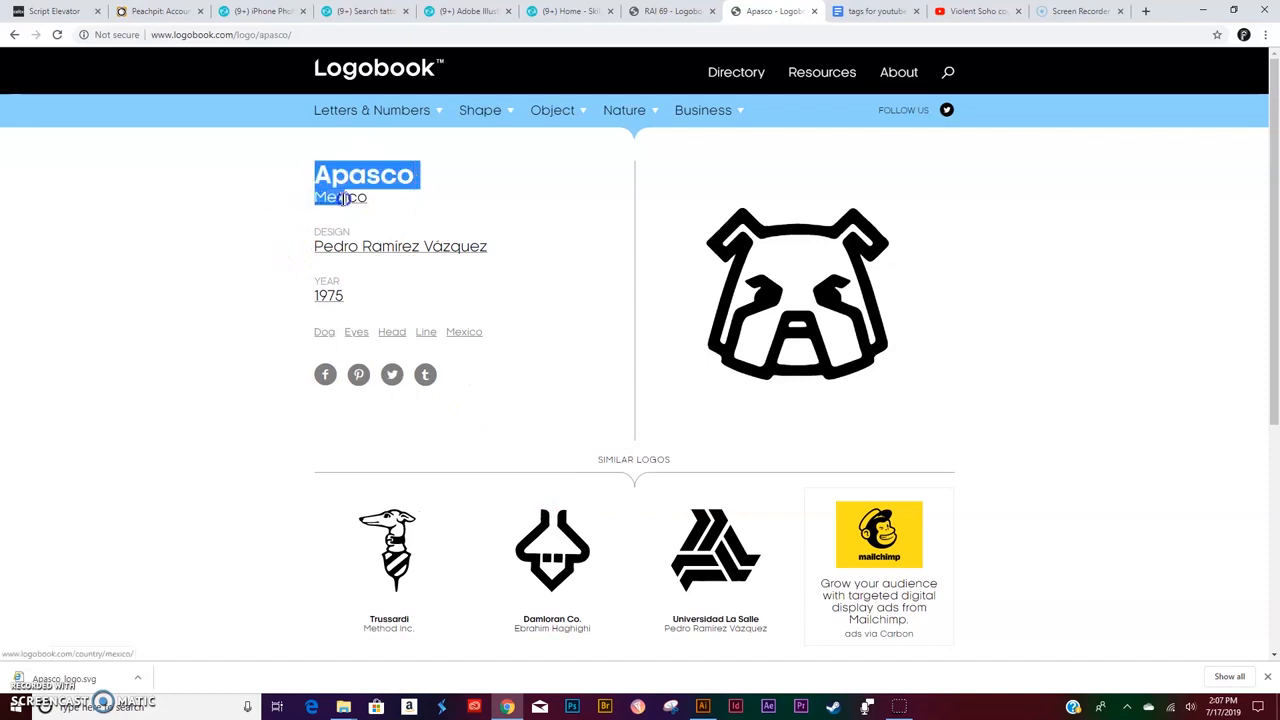
left_click(408, 213)
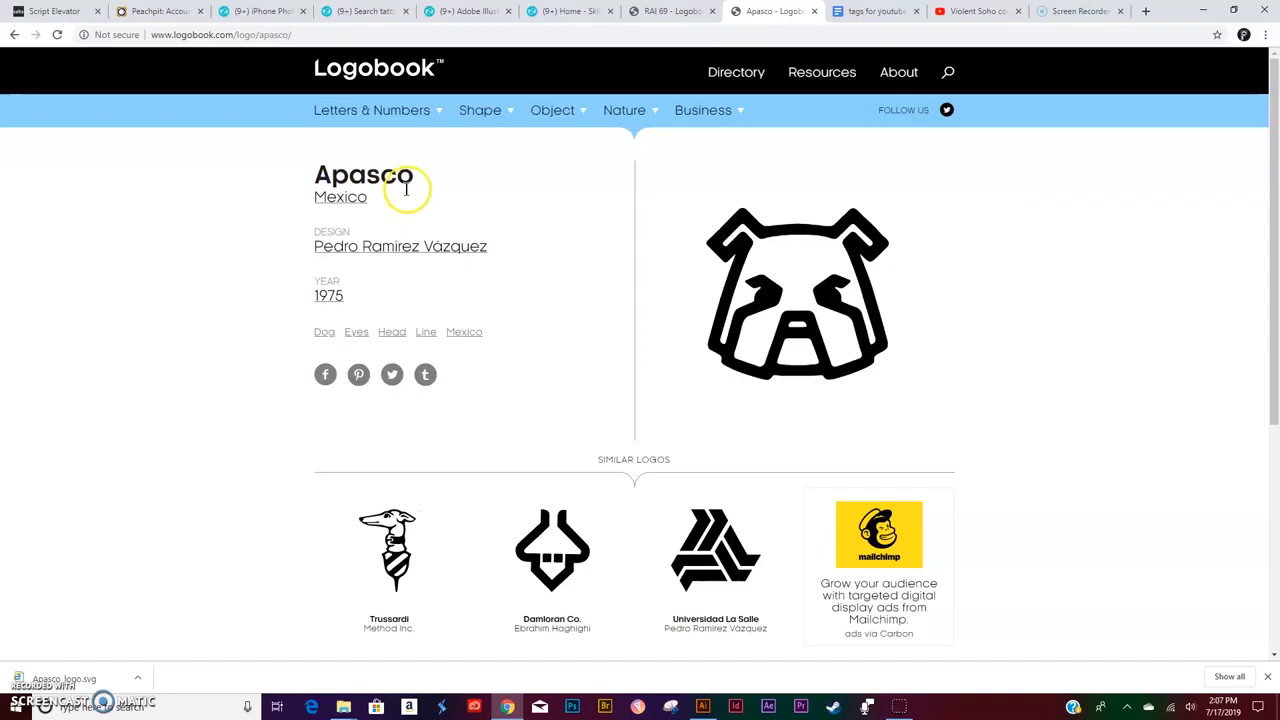
double_click(900, 232)
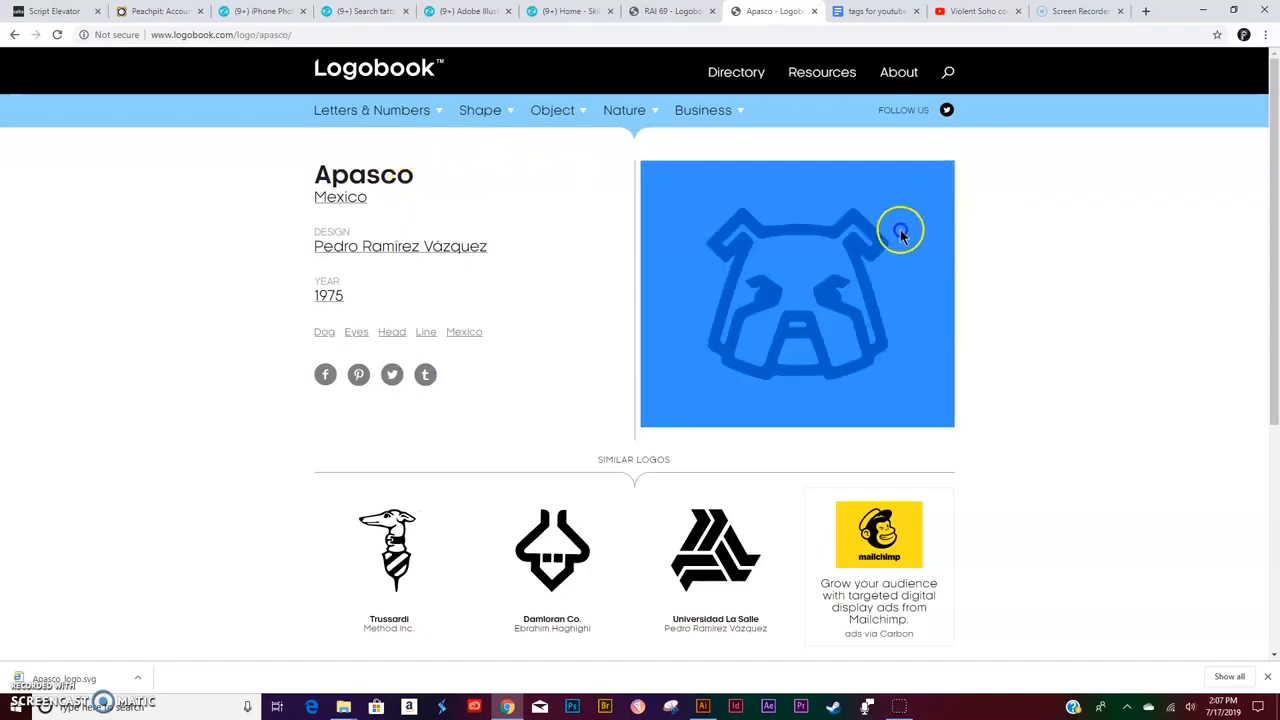
left_click(989, 264)
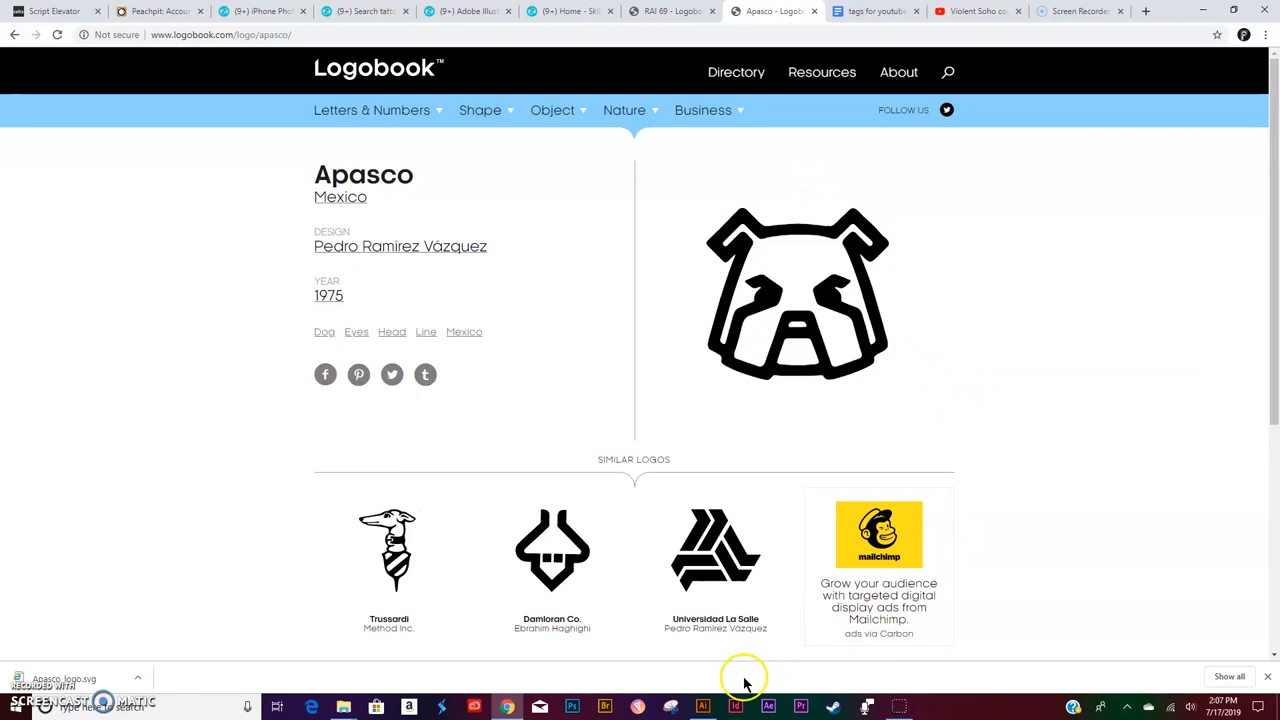
Switch to Illustrator and create a landscape Letter document, 792 x 612 pt, with one artboard.
left_click(703, 706)
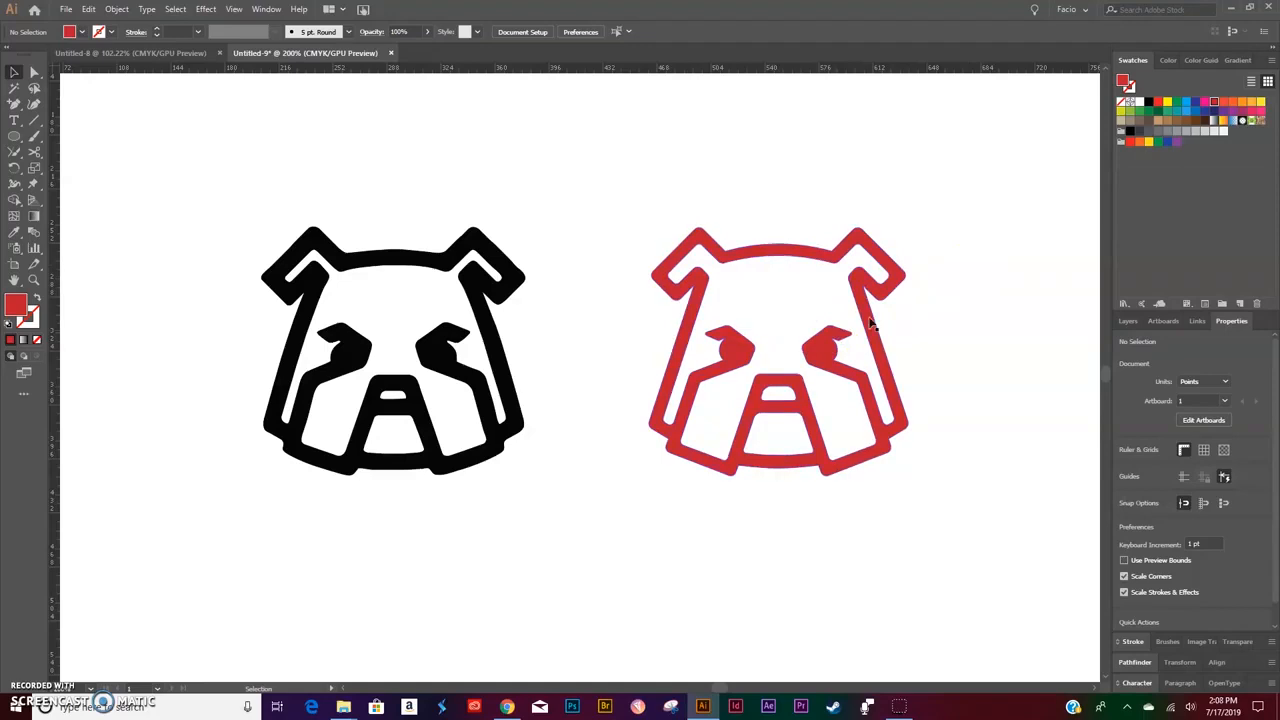
left_click(65, 9)
left_click(82, 24)
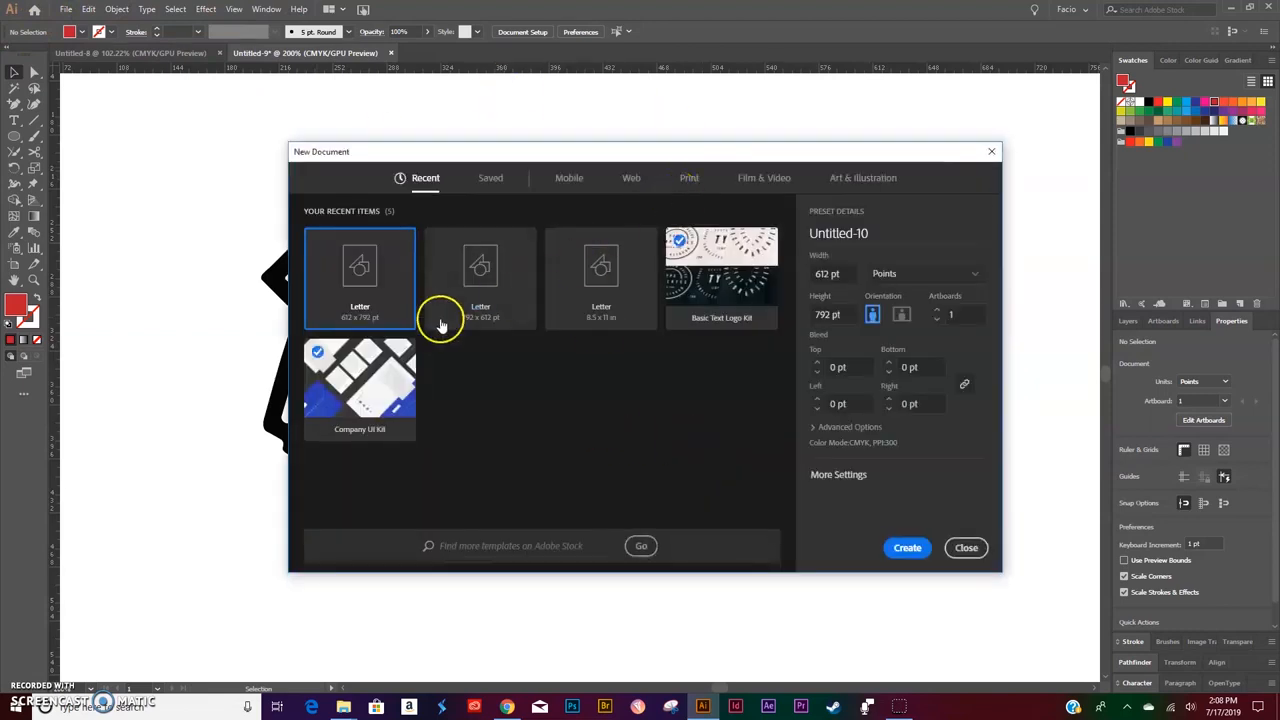
left_click(900, 318)
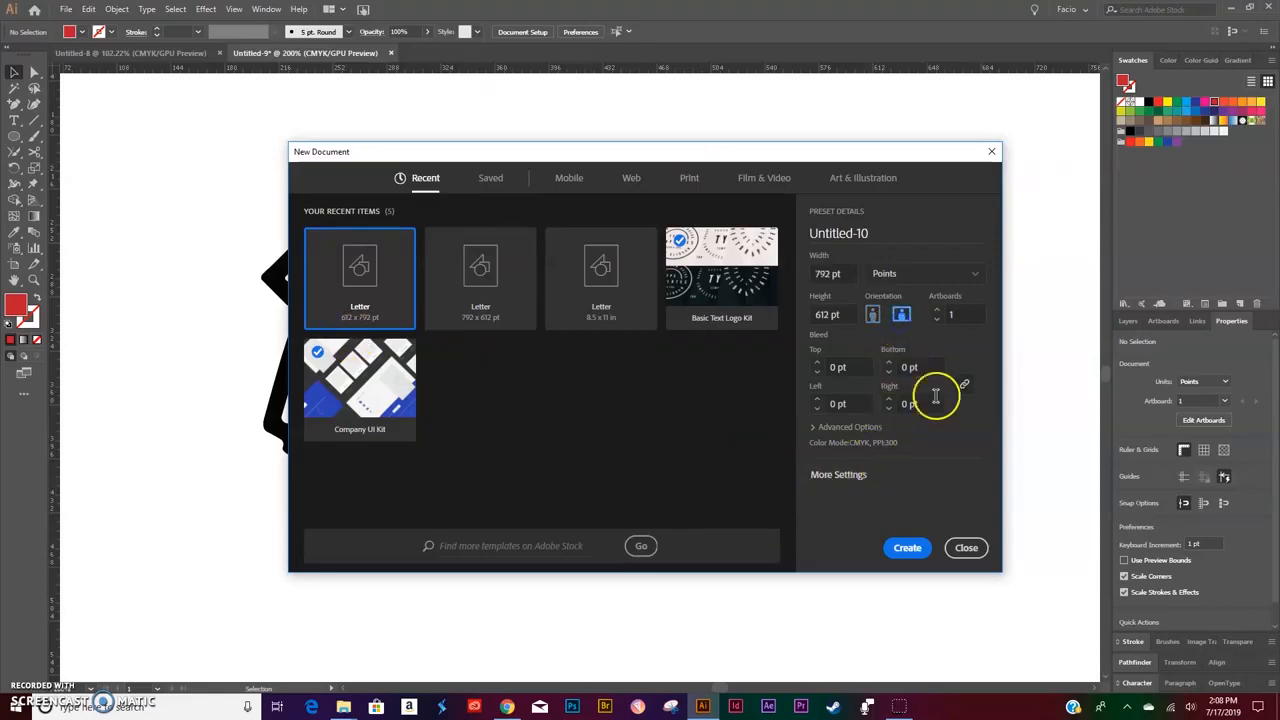
left_click(912, 547)
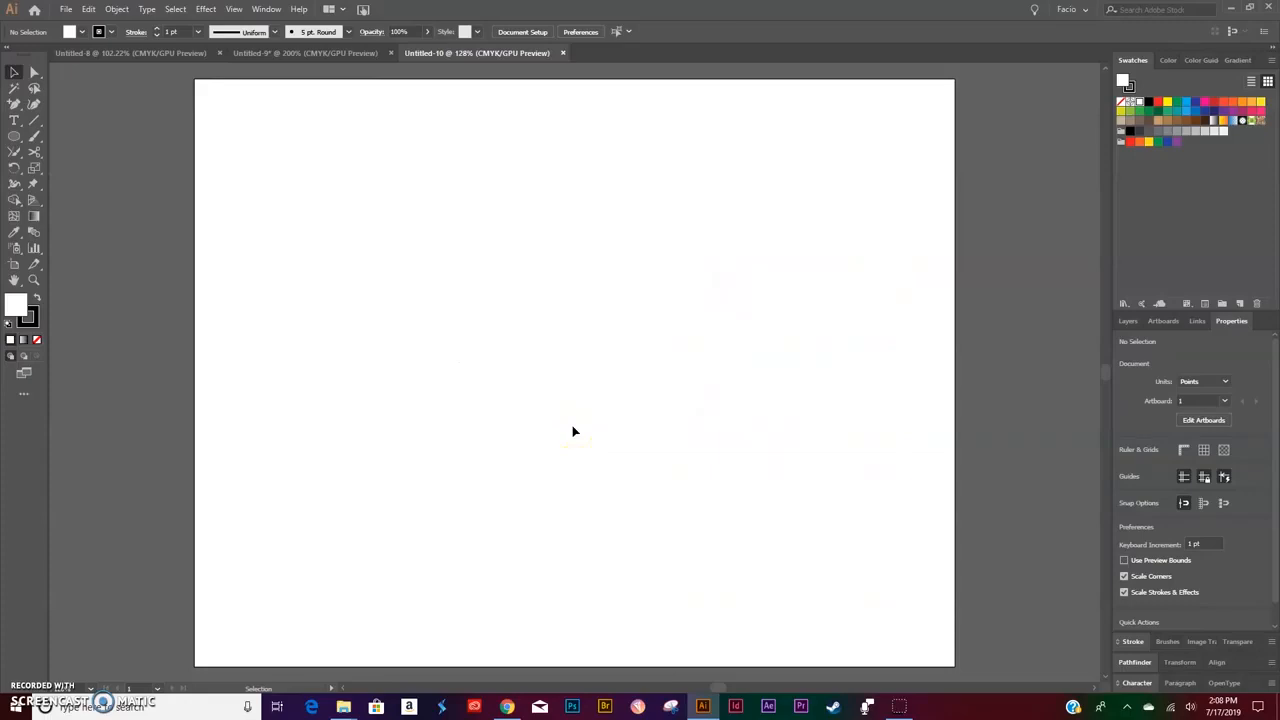
Place the Apasco_logo SVG file from the Apasco folder onto the artboard, left of its center.
left_click(65, 9)
left_click(108, 224)
left_click(288, 152)
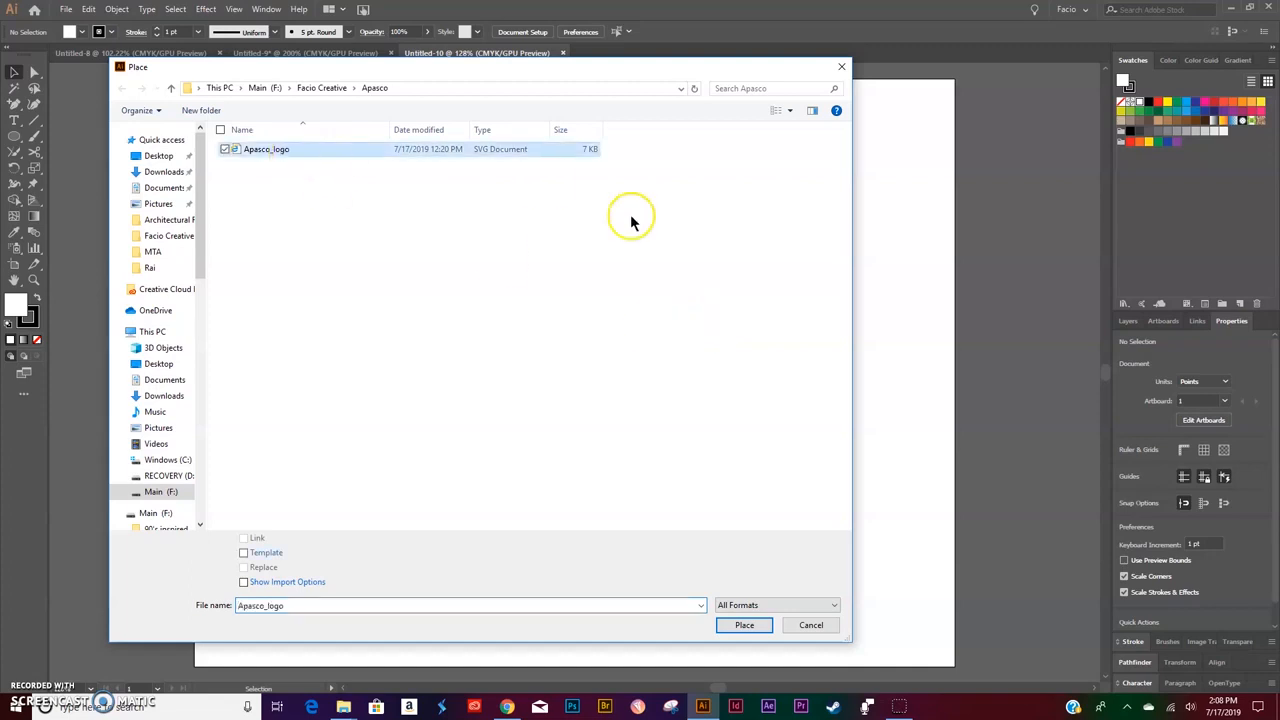
left_click(746, 627)
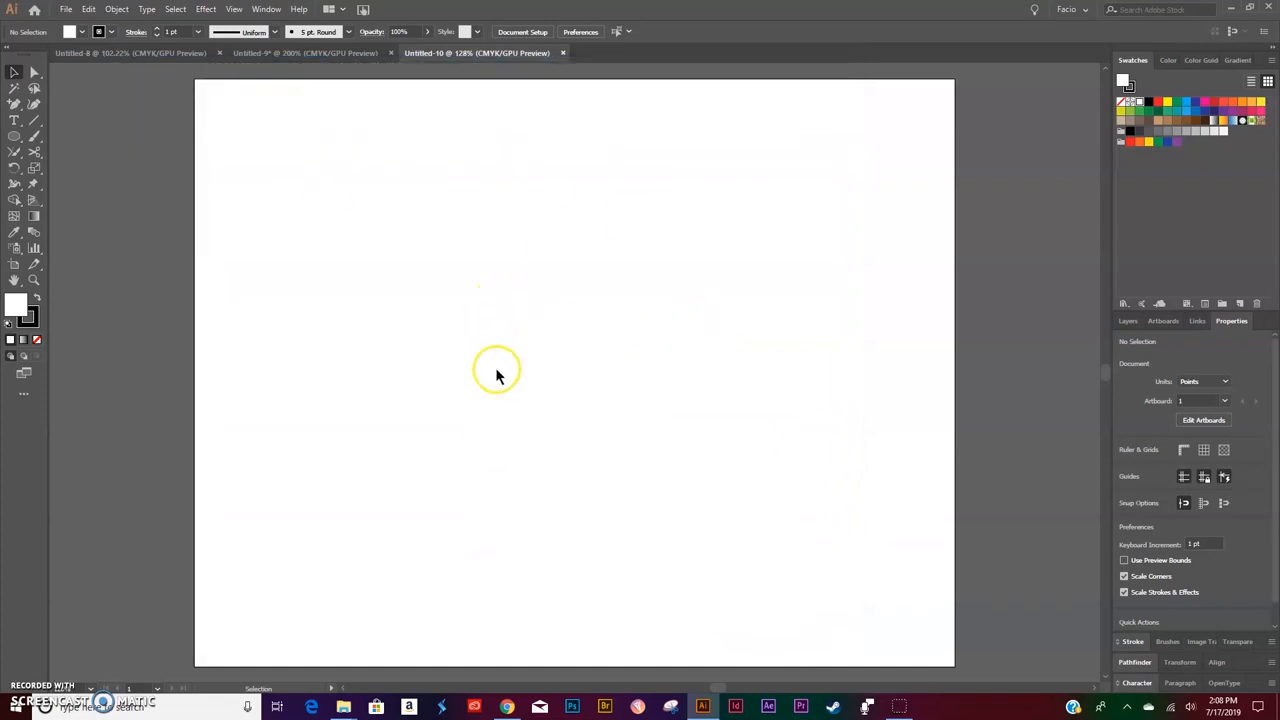
left_click(391, 334)
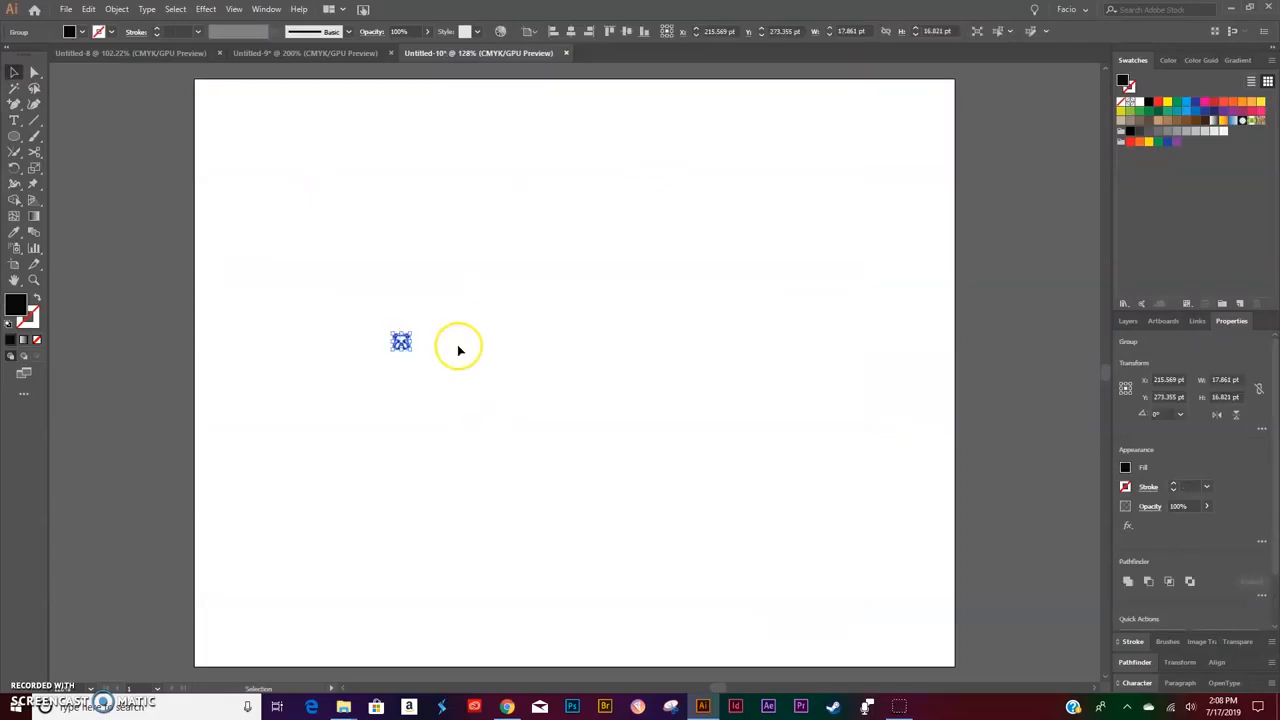
Enlarge the placed bulldog logo proportionally to about 232 x 218 pt and deselect it.
left_click_drag(401, 341, 594, 240)
left_click_drag(493, 354, 606, 392)
left_click(666, 464)
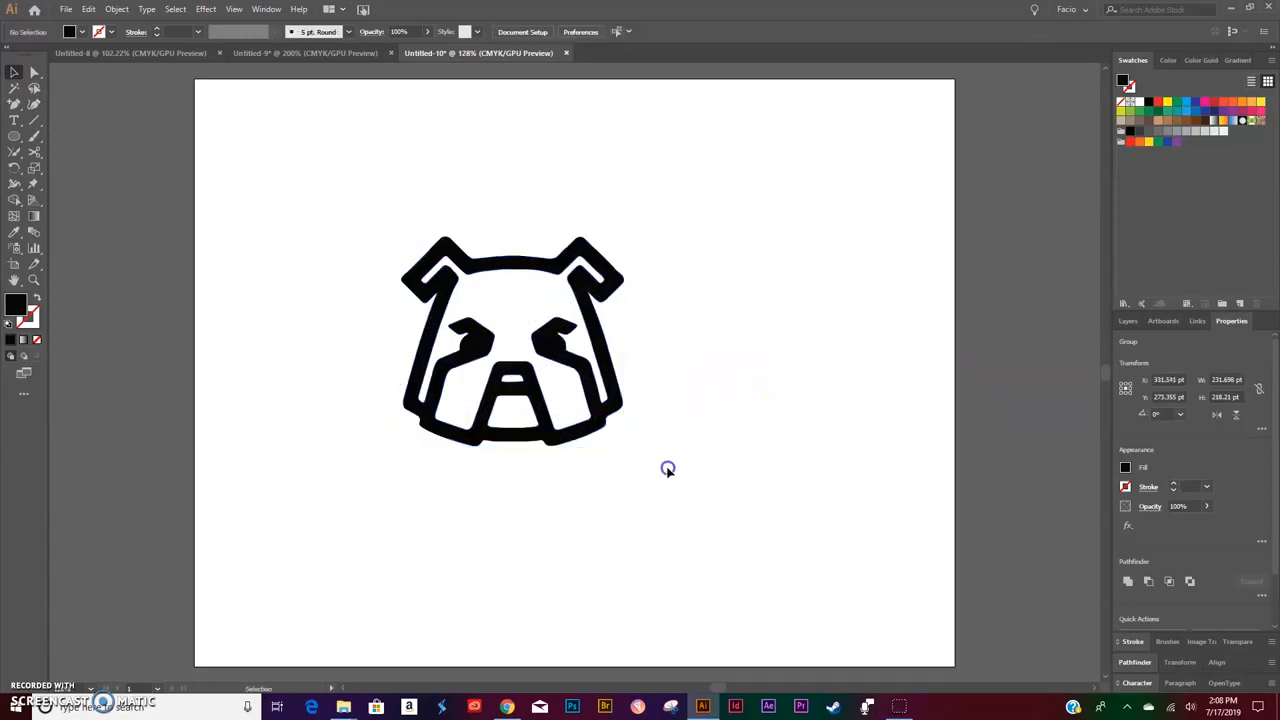
Lock and rename the bulldog logo's layer as OG Logo, and add a new layer above it.
left_click(1128, 322)
left_click(1139, 344)
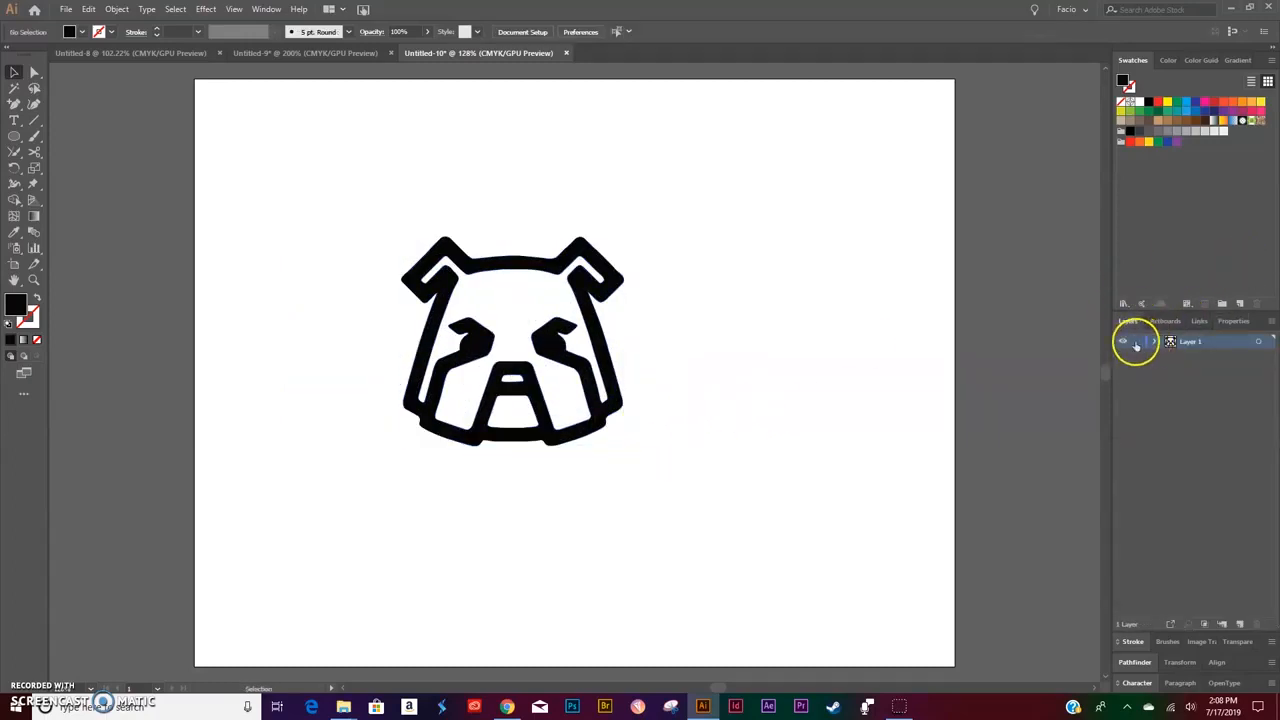
double_click(1180, 344)
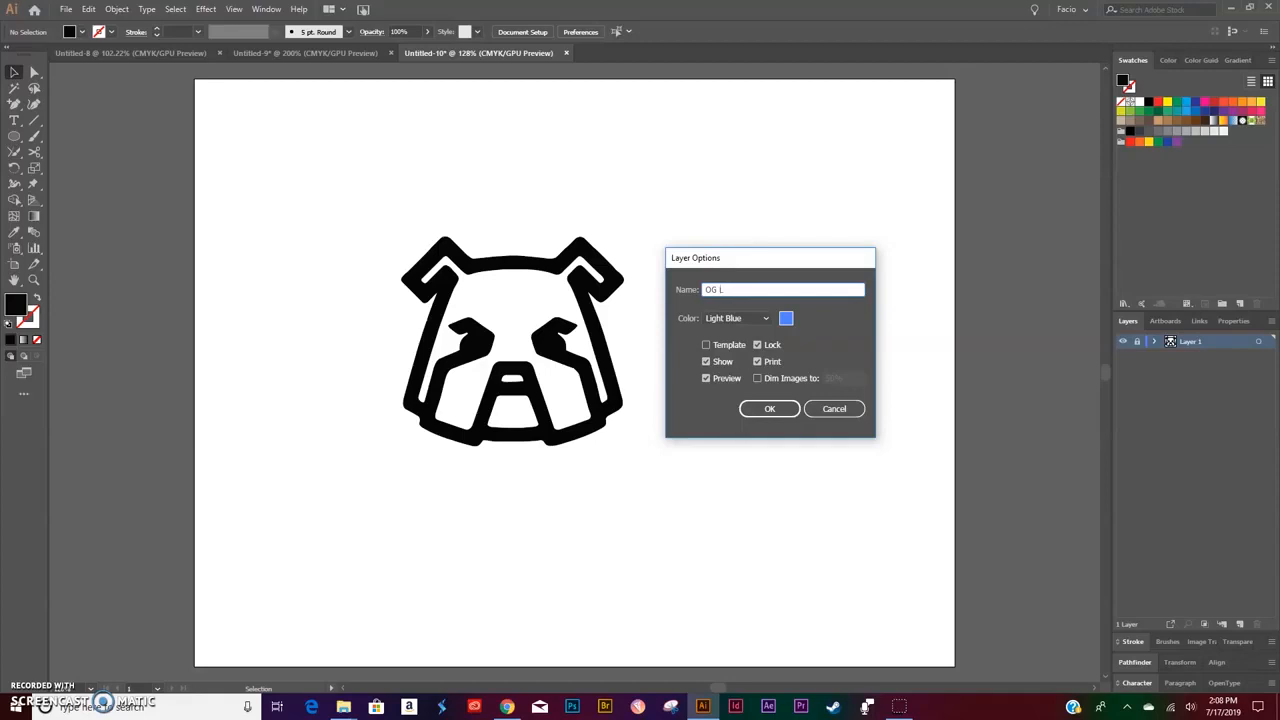
key("Return")
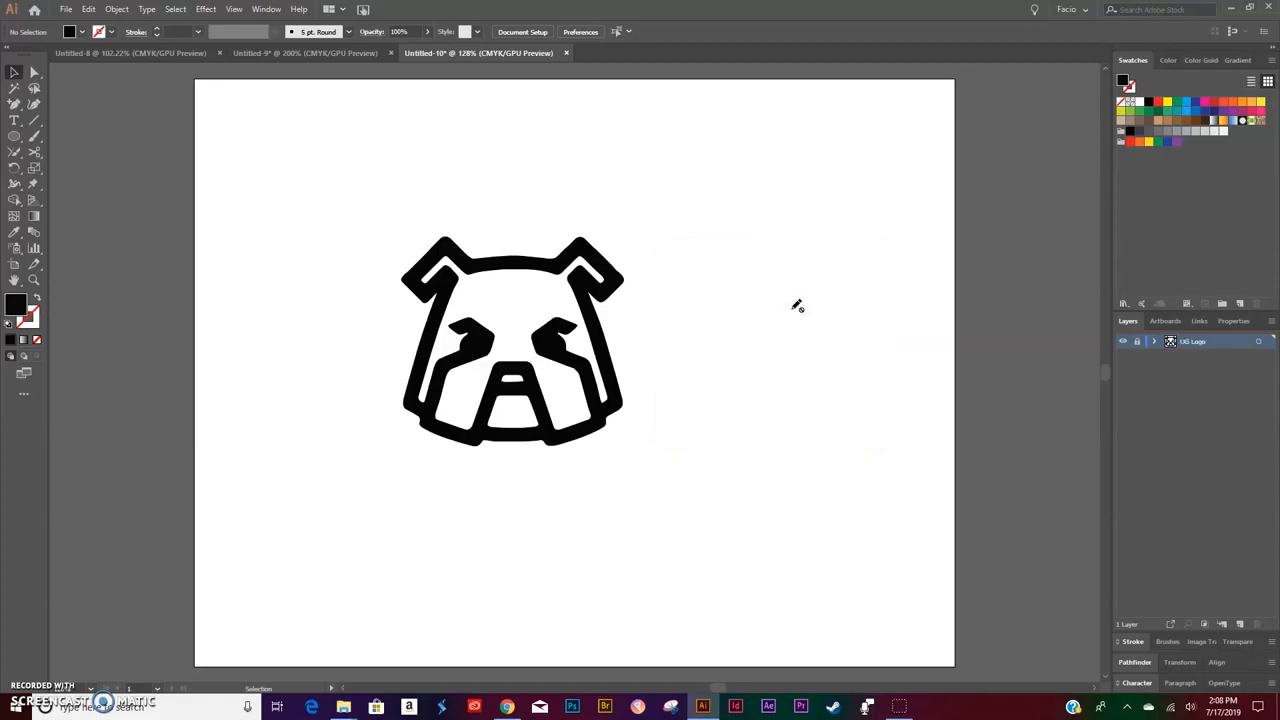
left_click(1240, 624)
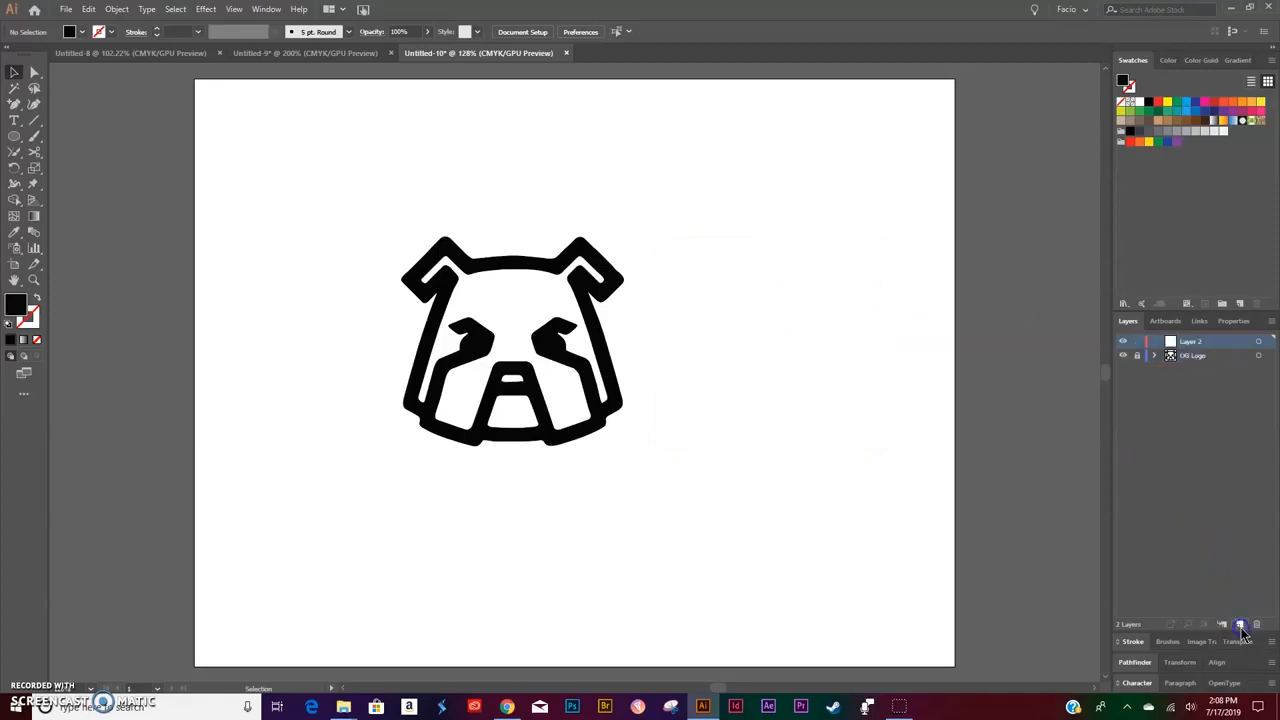
Trace the logo with the Pen tool on the new layer, from the forehead's top center around the outer left ear to its lower corner.
key("ctrl+equal")
key("ctrl+equal")
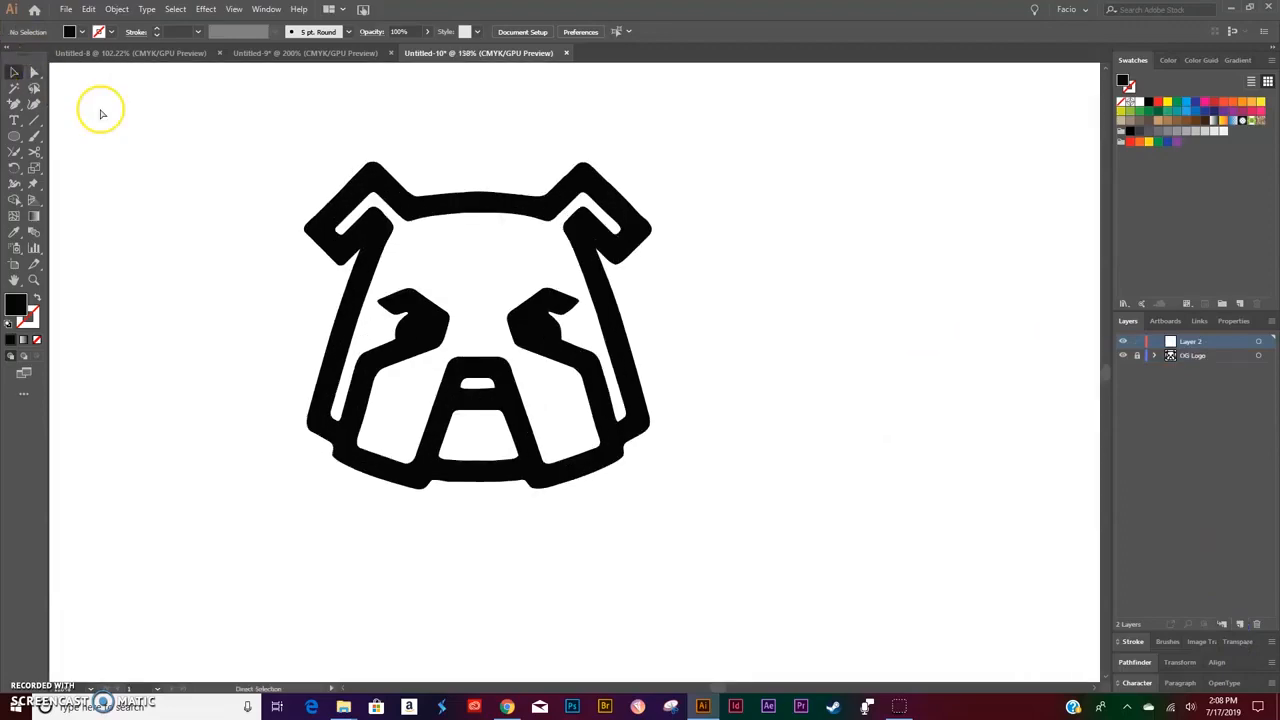
key("ctrl+equal")
scroll(223, 129, "up", 1)
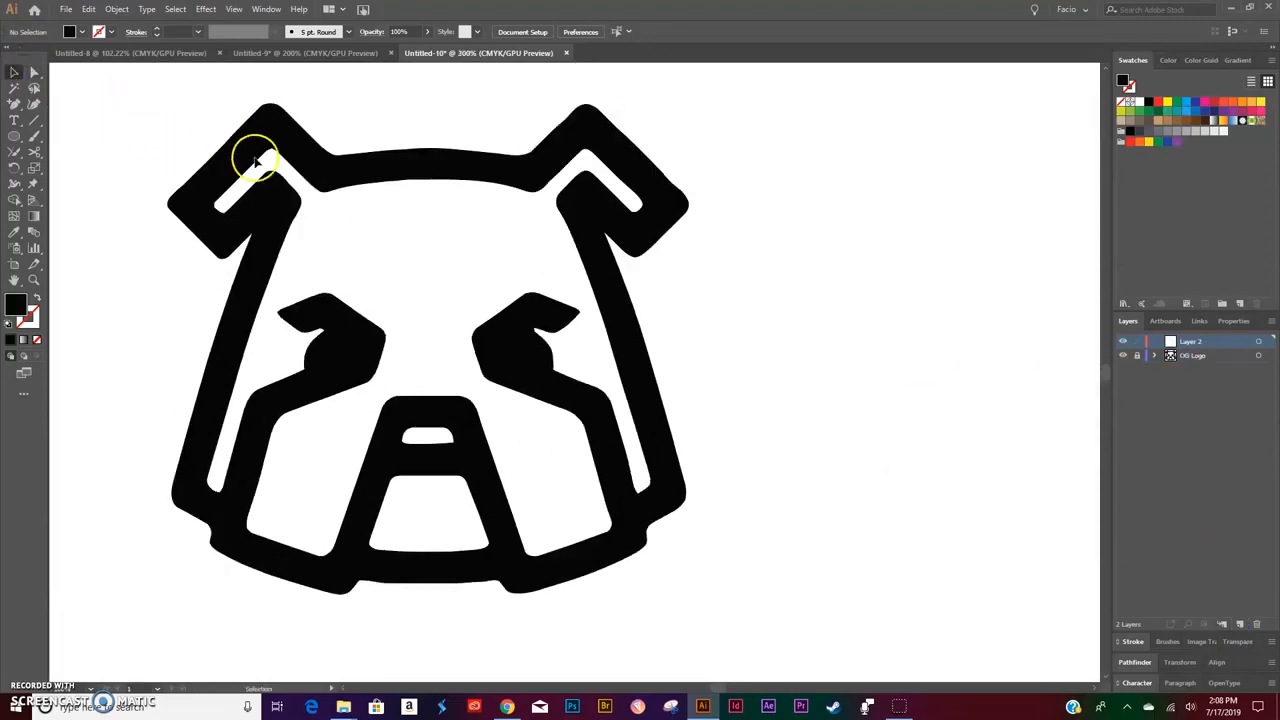
scroll(265, 165, "left", 1)
scroll(270, 172, "left", 1)
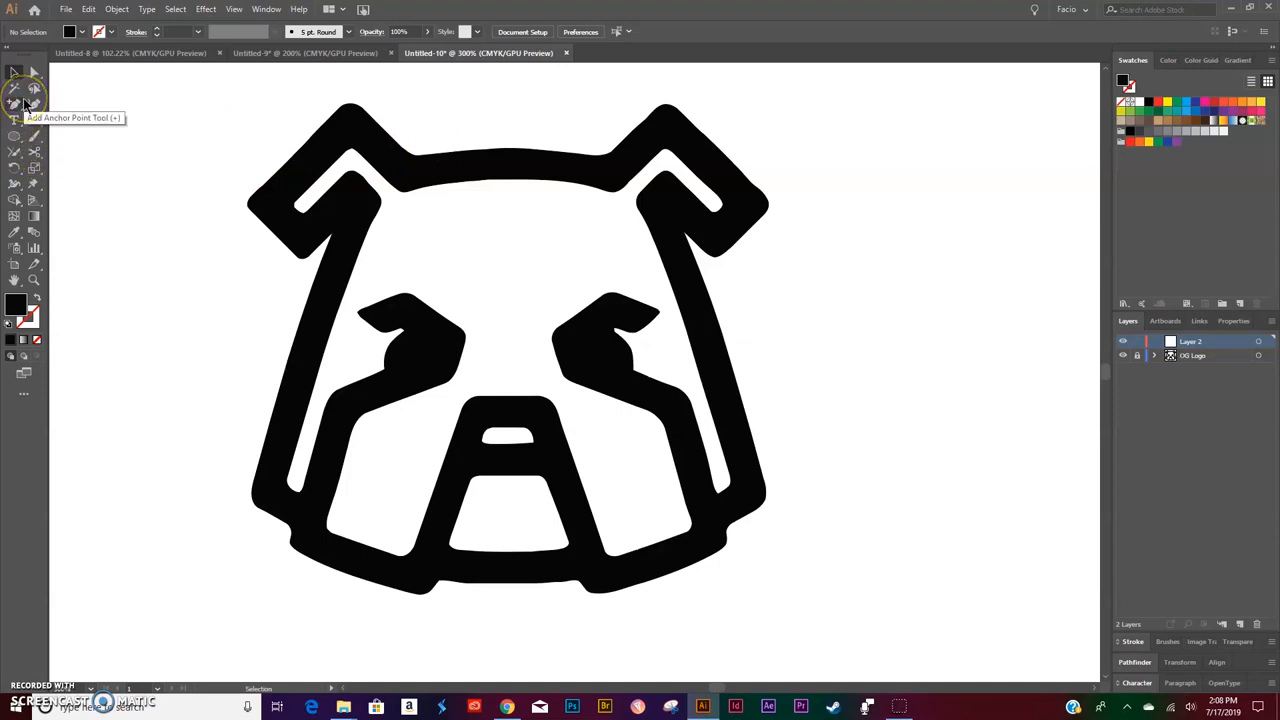
key("p")
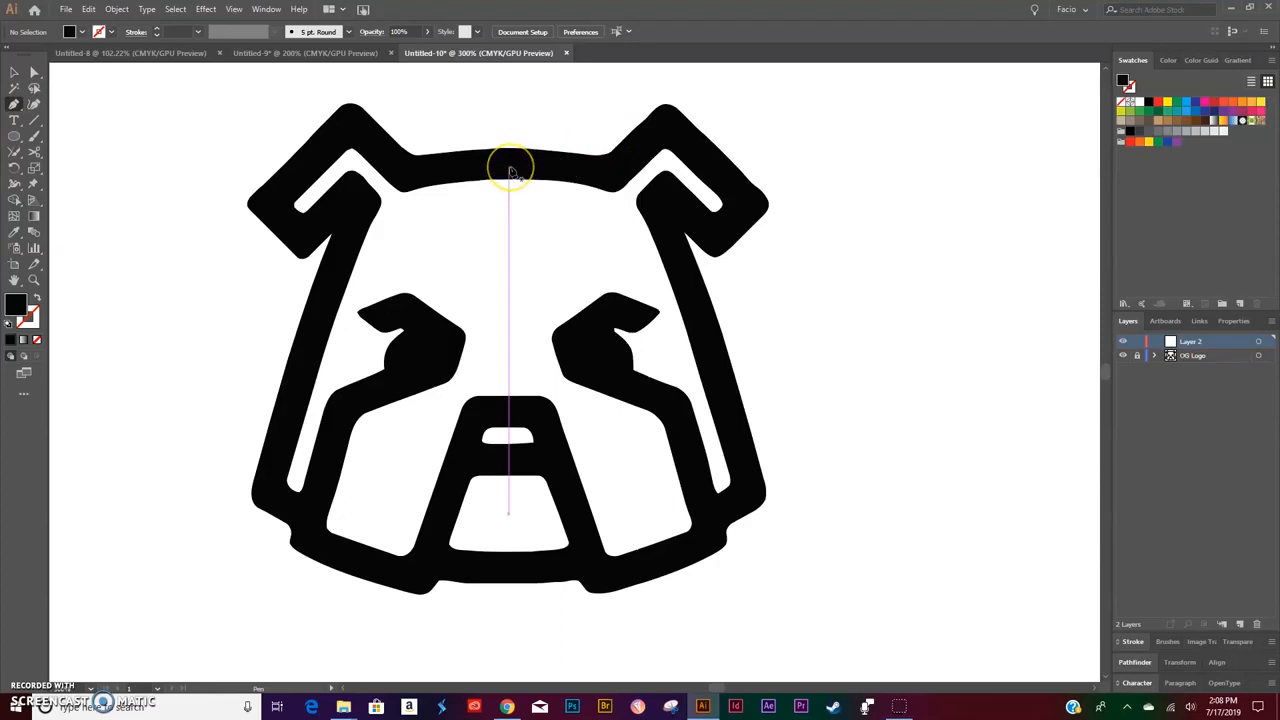
left_click_drag(510, 172, 403, 176)
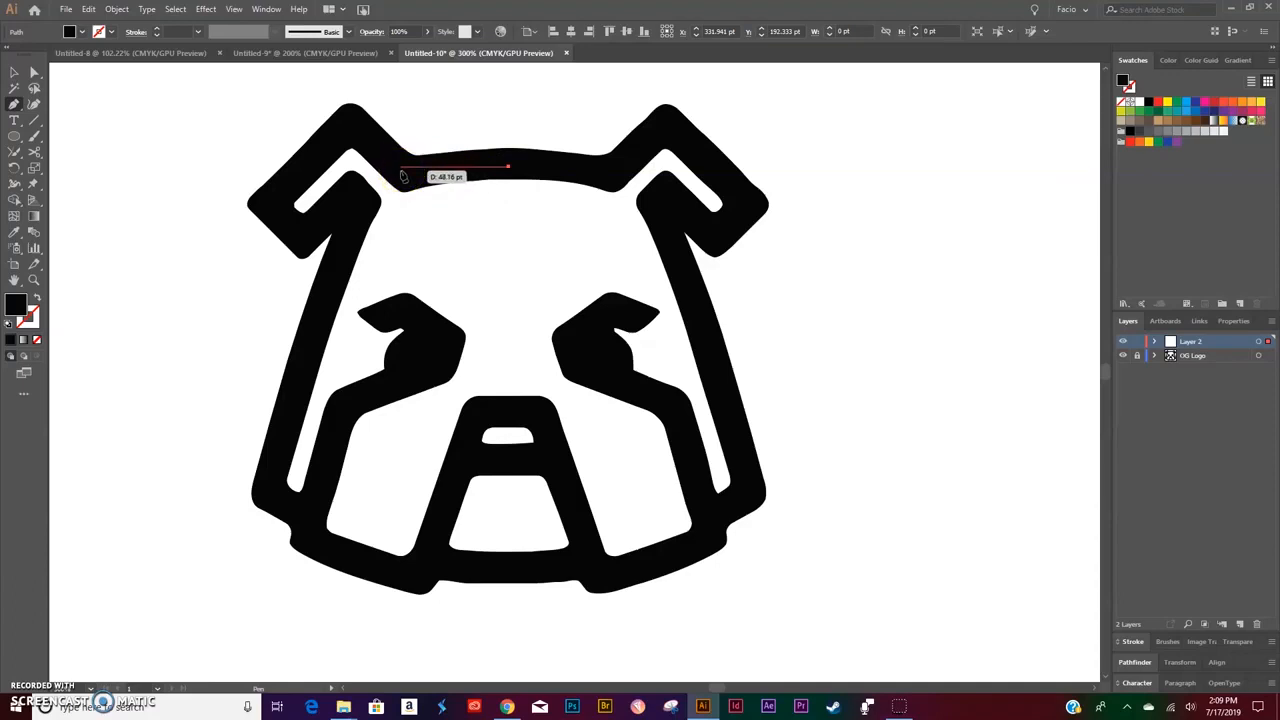
left_click(398, 169)
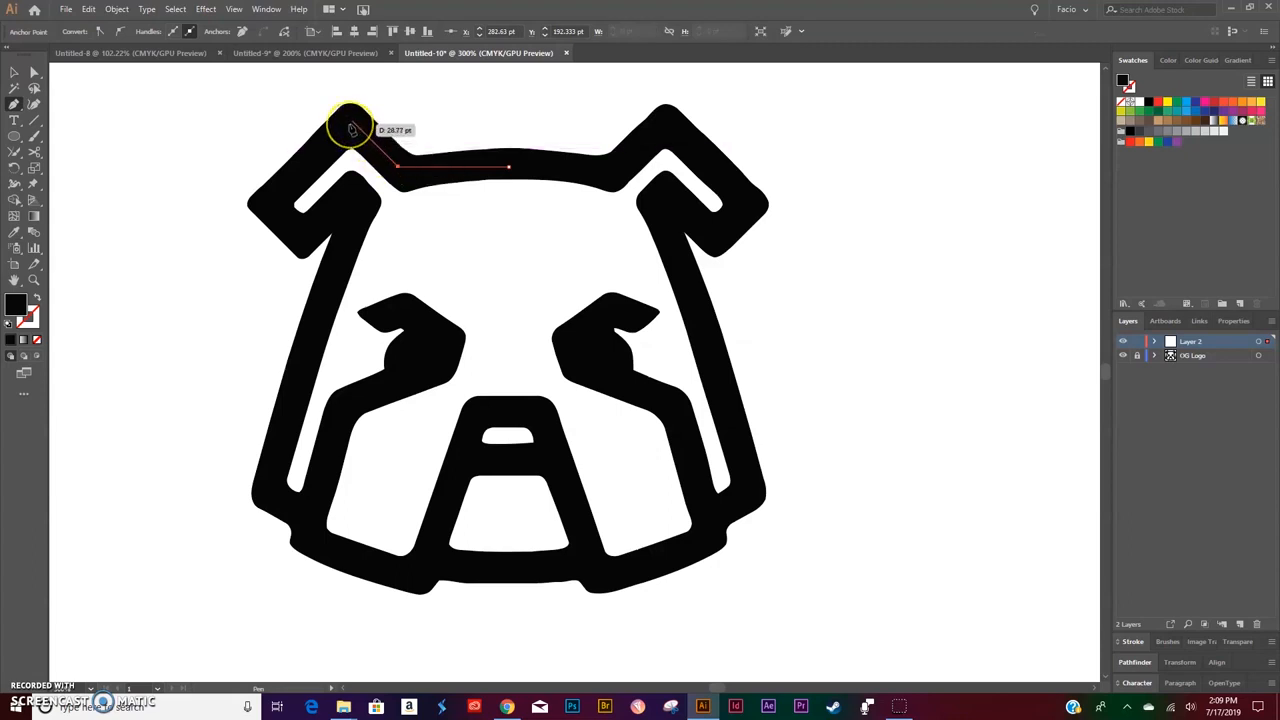
left_click(351, 123)
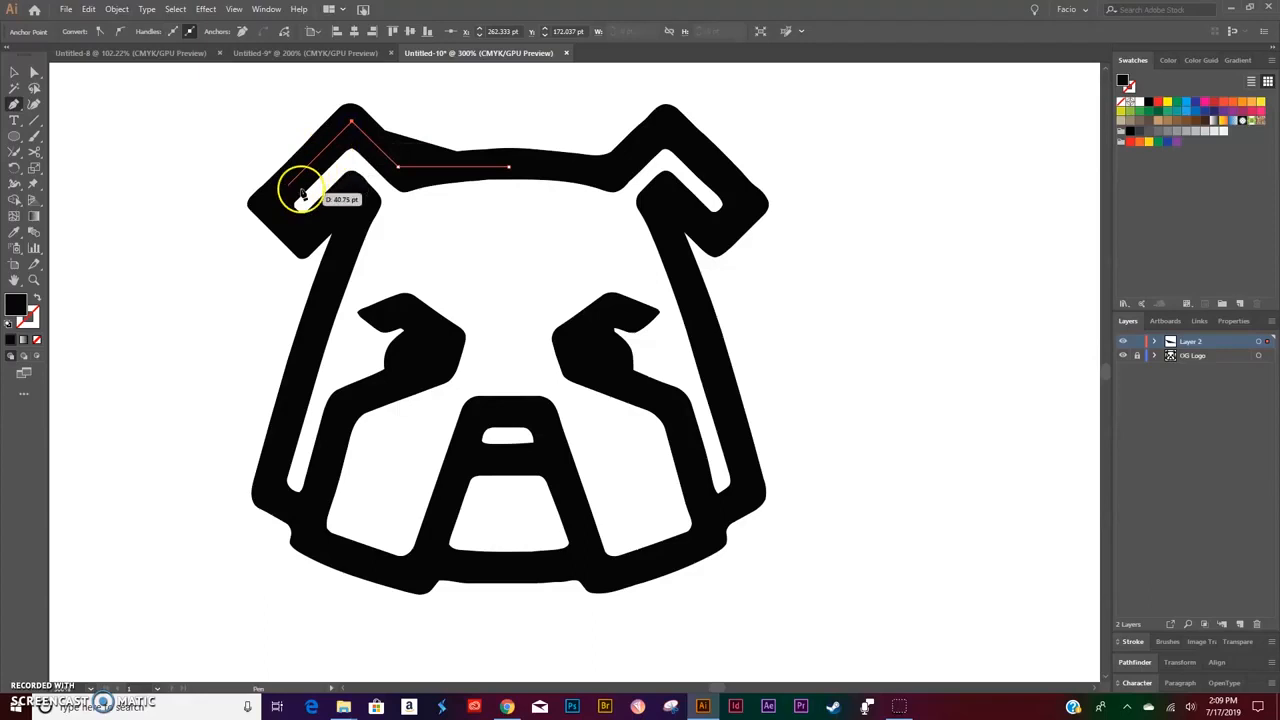
left_click(269, 204)
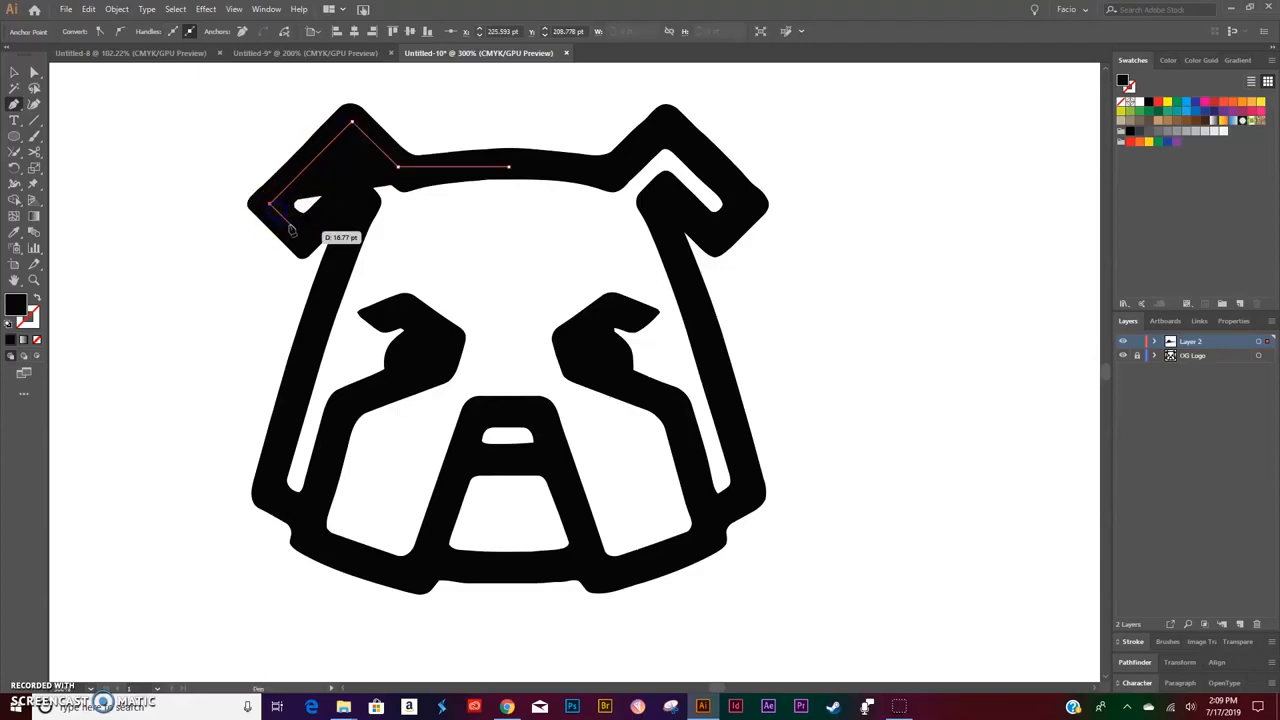
left_click(305, 240)
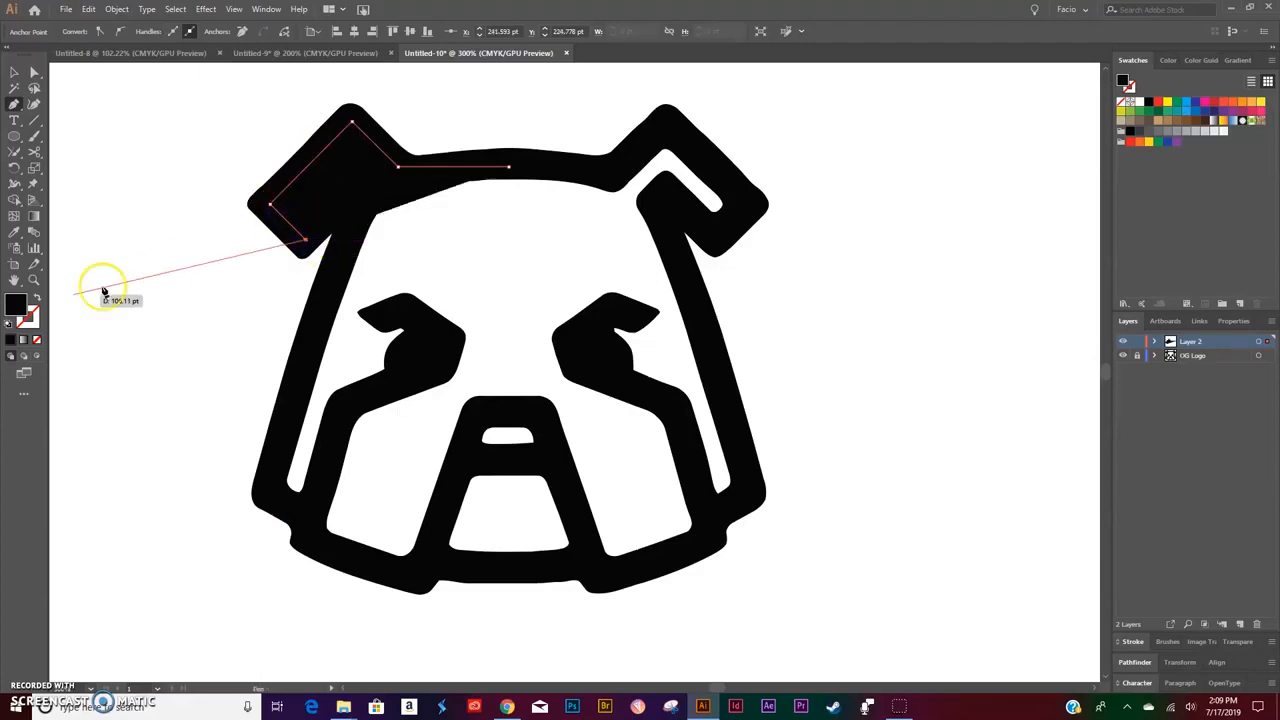
Swap the path's fill and stroke, and extend it over the inner ear and down the left side of the face to the jaw.
left_click(33, 301)
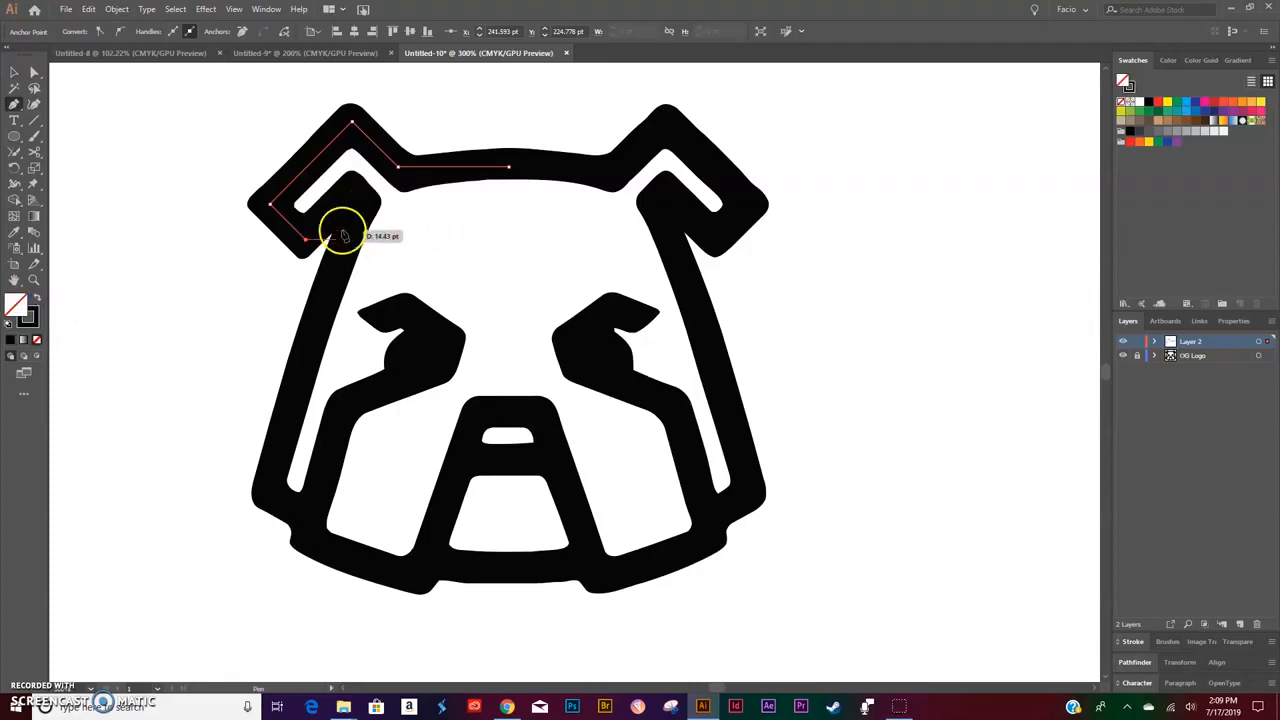
left_click(352, 194)
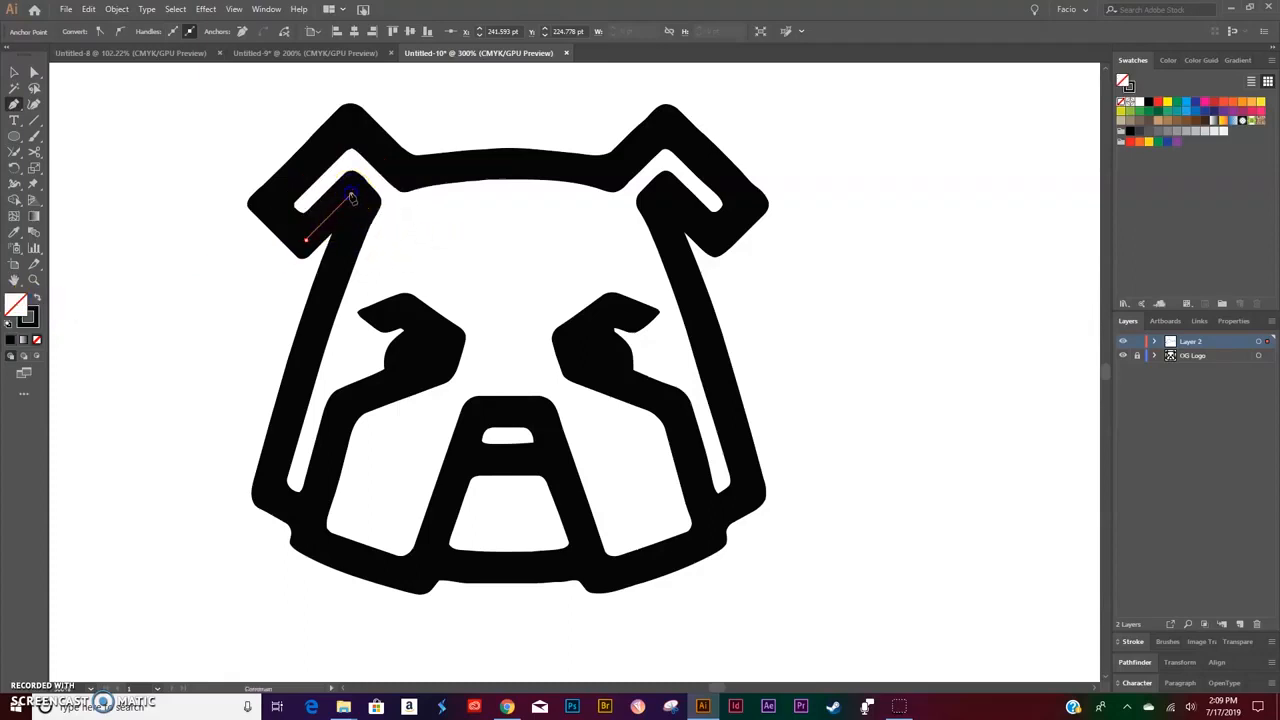
left_click(362, 205)
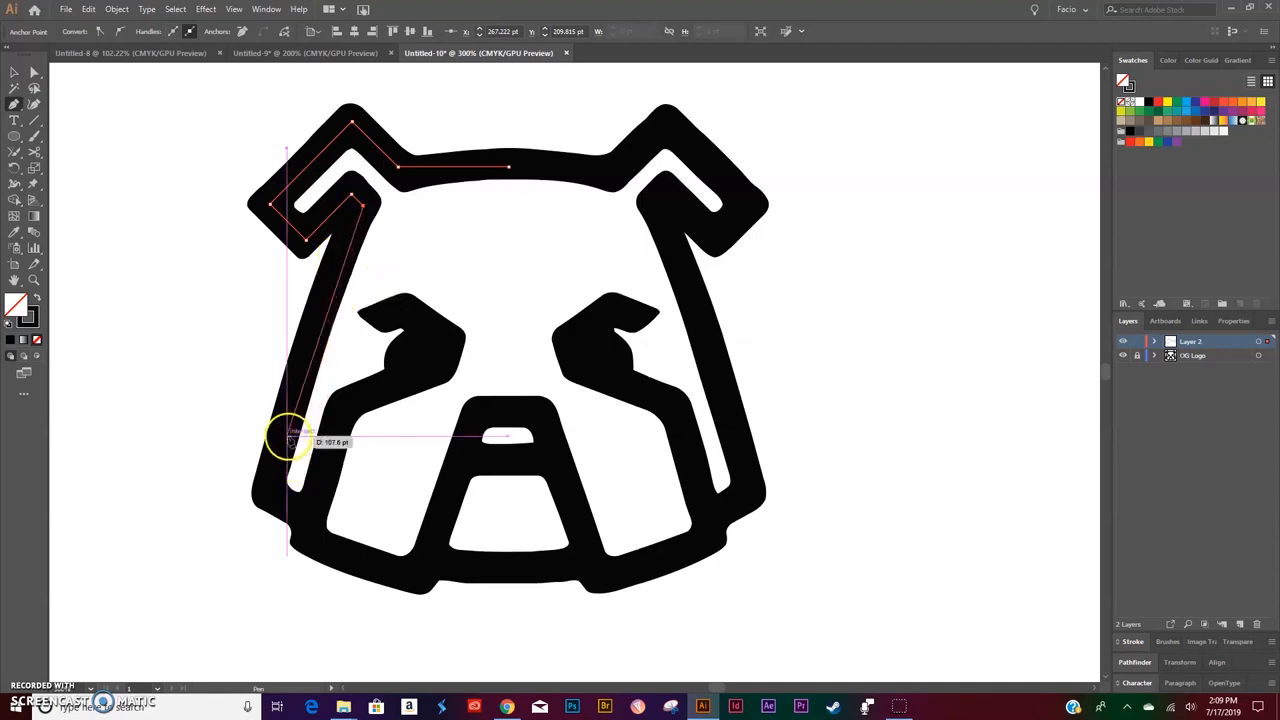
left_click(264, 494)
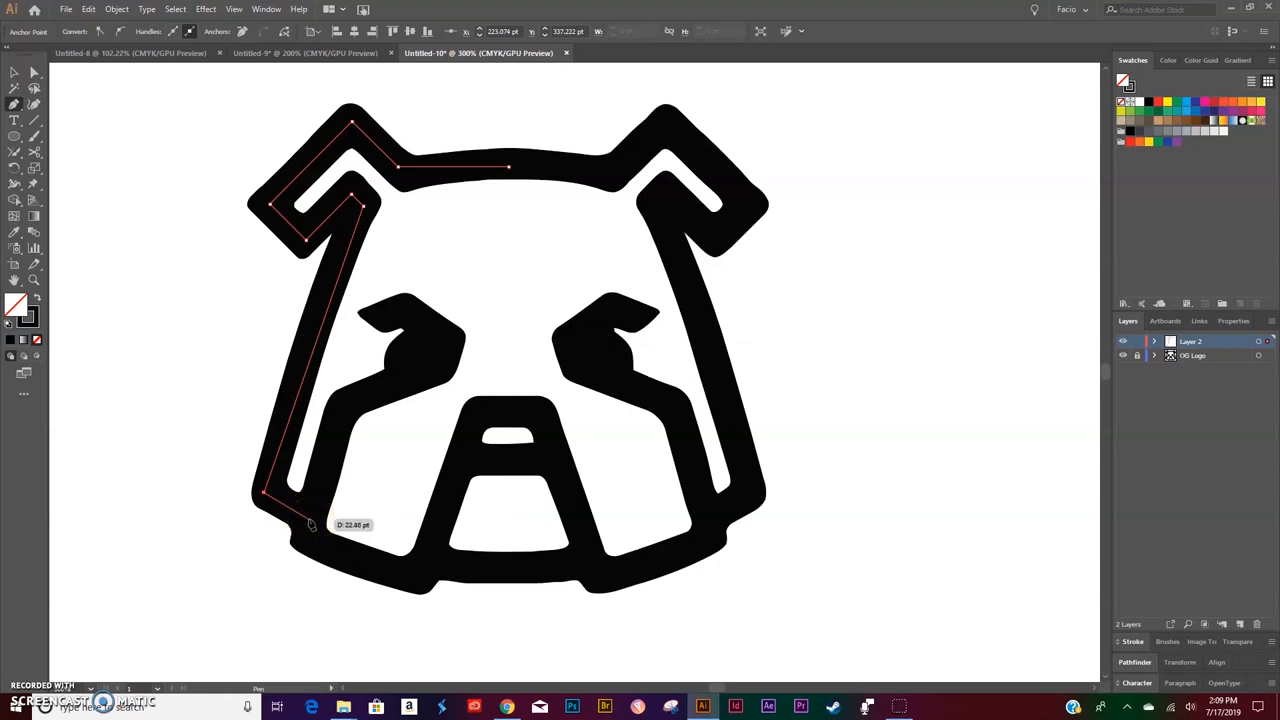
left_click(308, 520)
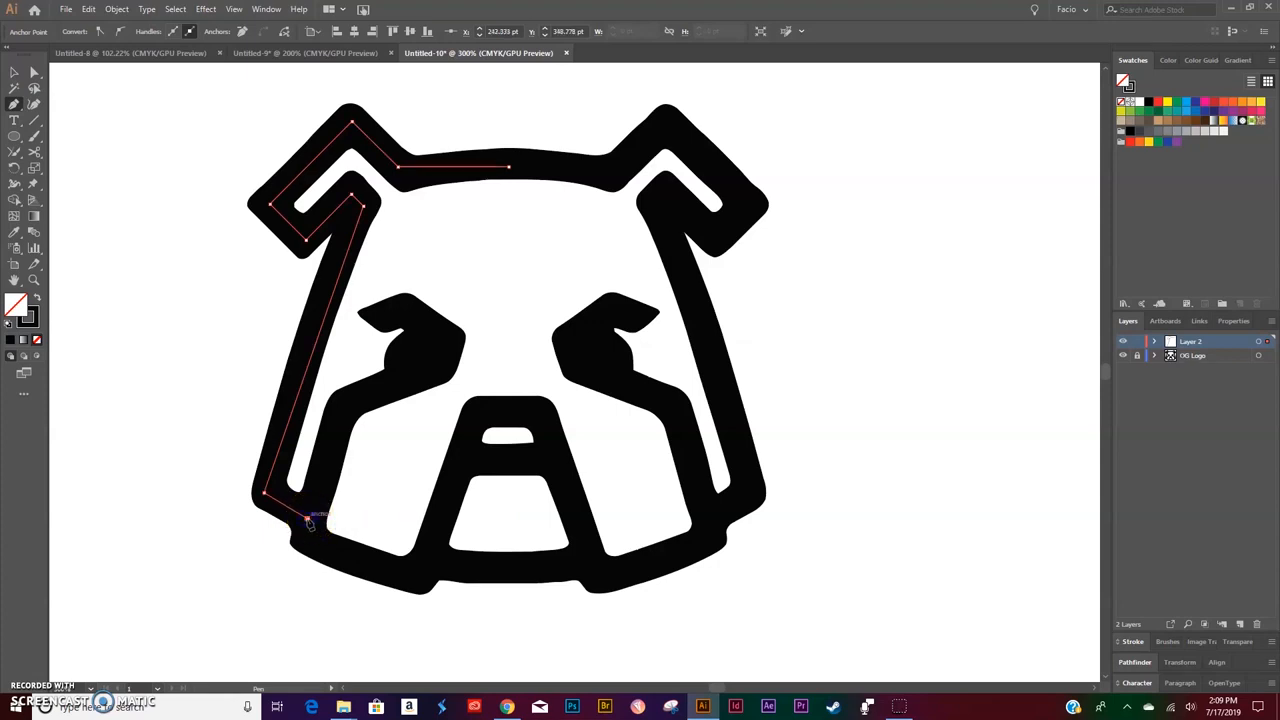
left_click_drag(310, 522, 314, 527)
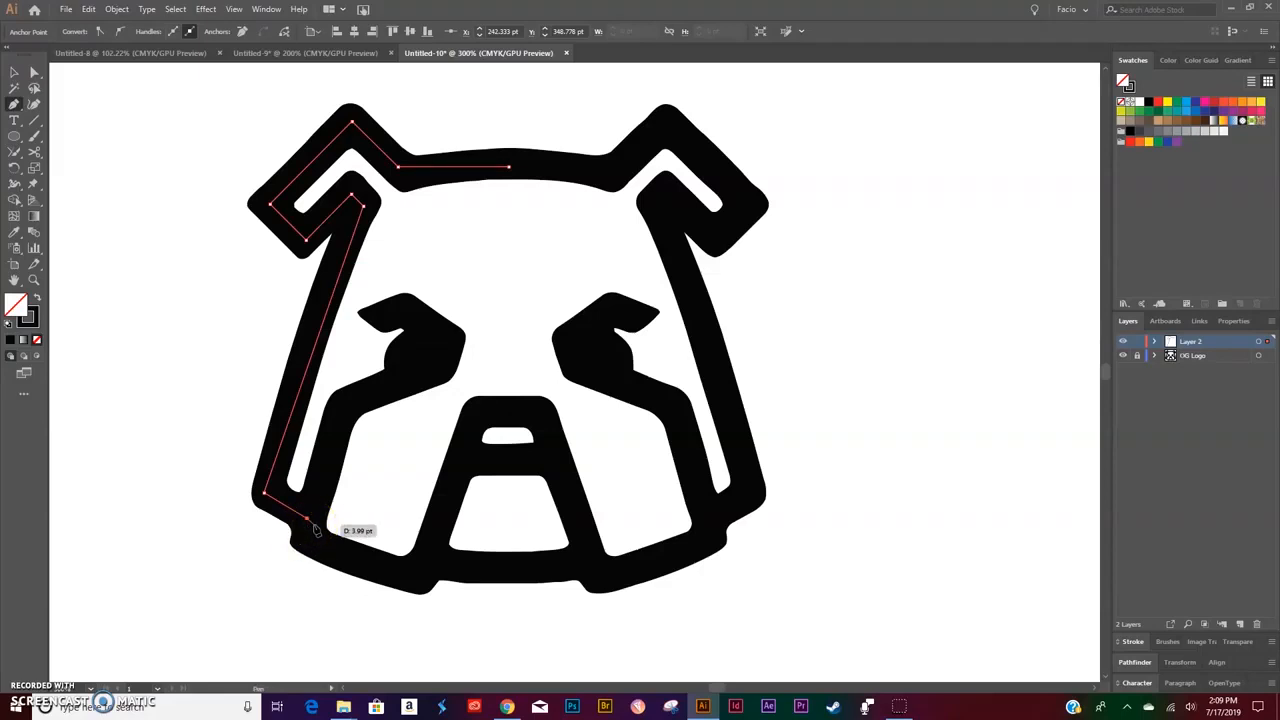
key("v")
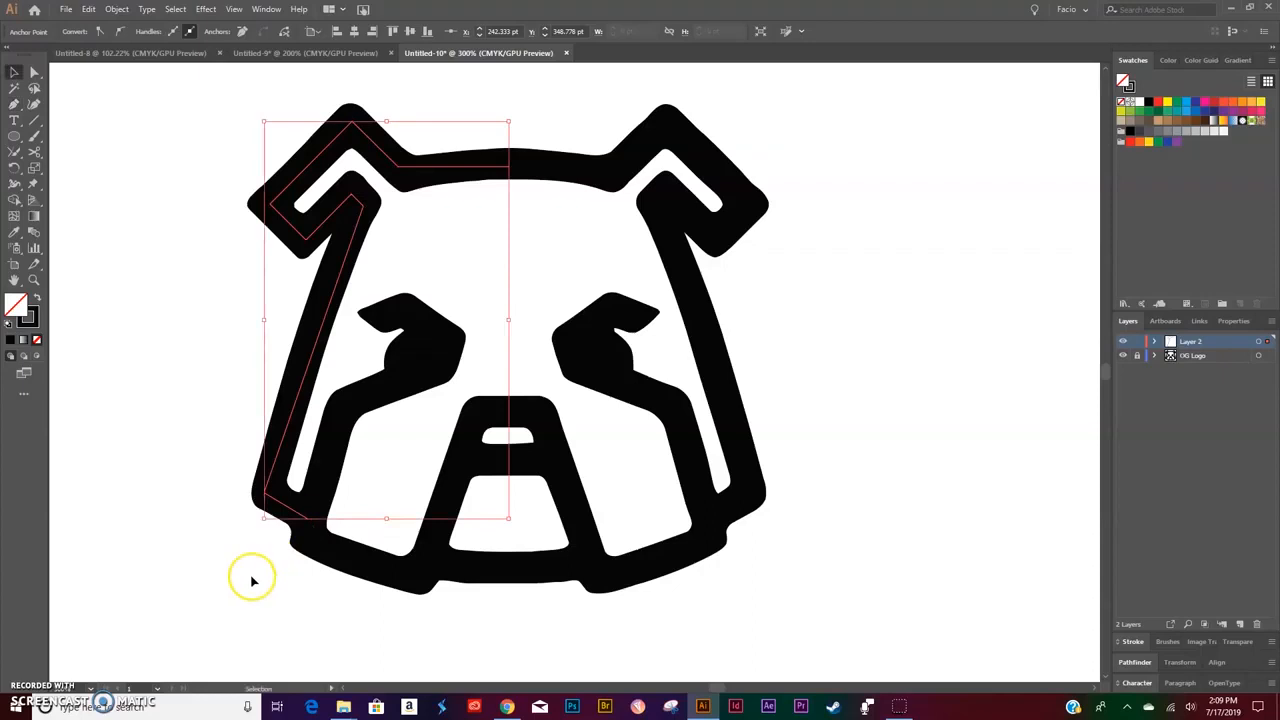
left_click(254, 576)
Draw a straight line segment from the traced path's inner ear point to its lower-left corner, spanning about 44 x 127 pt.
left_click(332, 280)
left_click(36, 118)
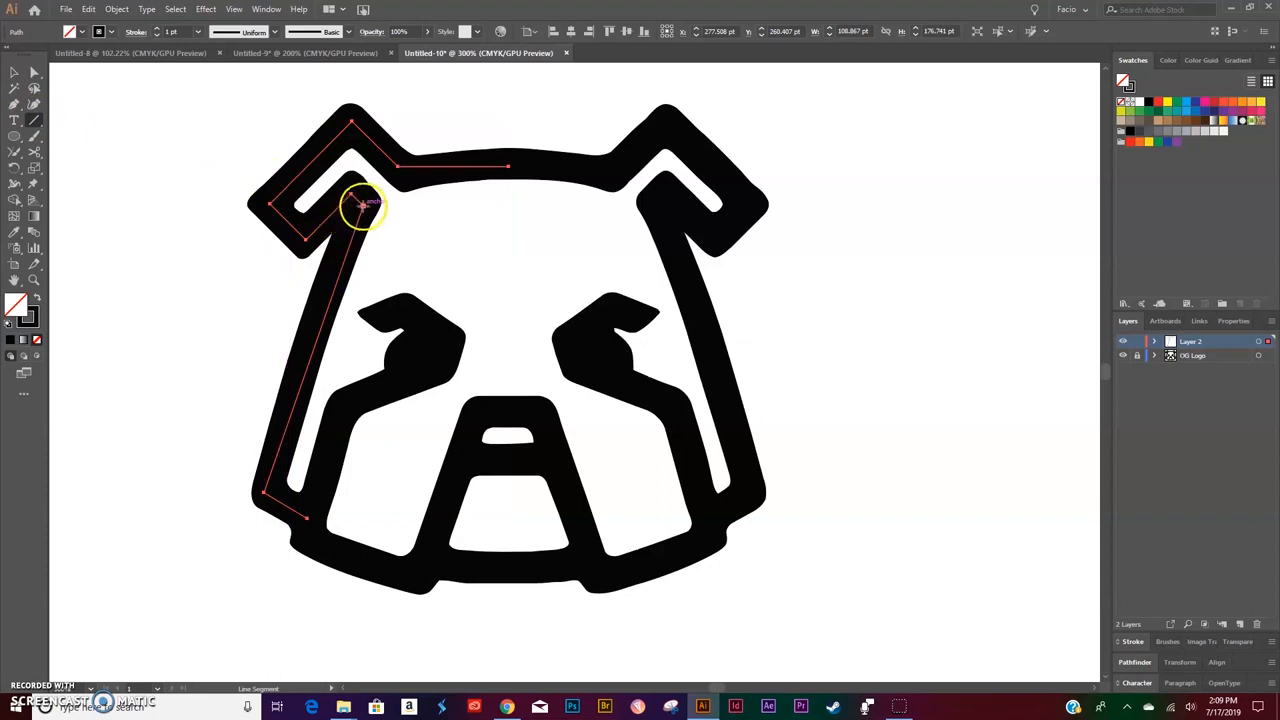
left_click_drag(362, 205, 264, 491)
key("v")
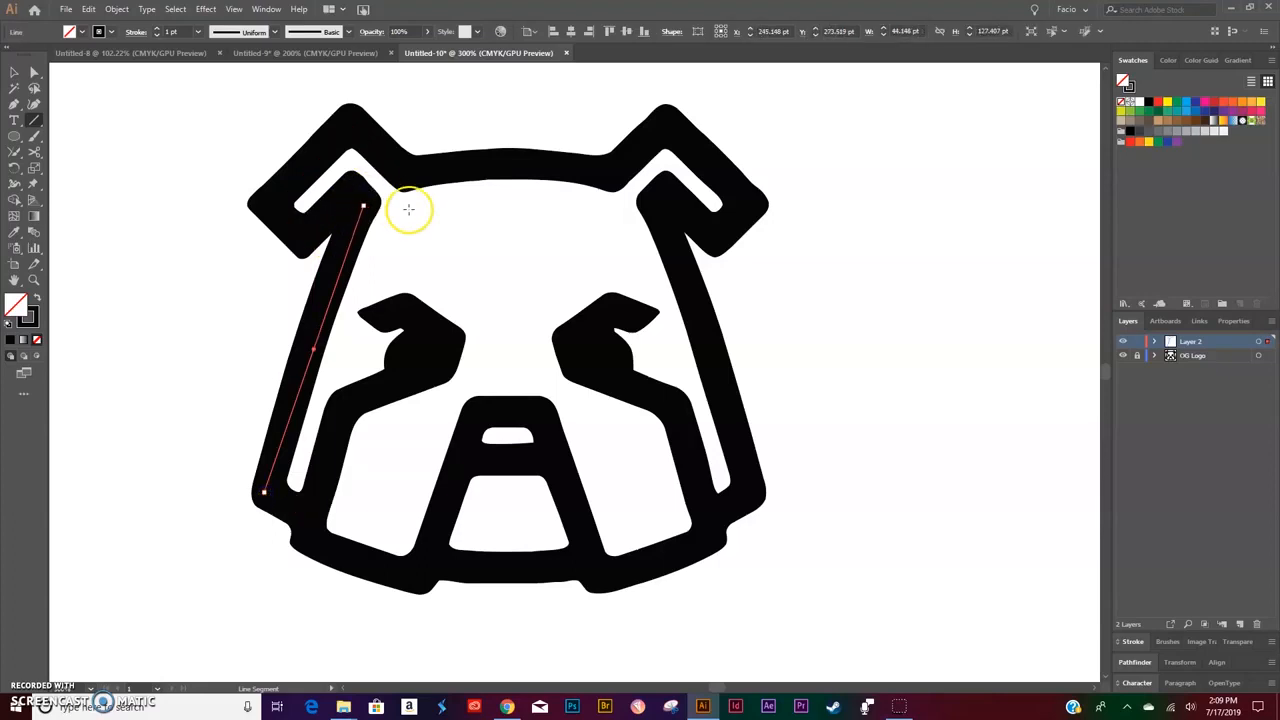
Hide the original logo layer and move the straight line parallel to the face side, close to the traced path's open jaw end.
mouse_move(321, 329)
left_mouse_down()
mouse_move(364, 349)
mouse_move(337, 318)
mouse_move(474, 412)
mouse_move(310, 334)
mouse_move(366, 366)
mouse_move(349, 378)
mouse_move(376, 418)
mouse_move(411, 370)
mouse_move(403, 352)
left_mouse_up()
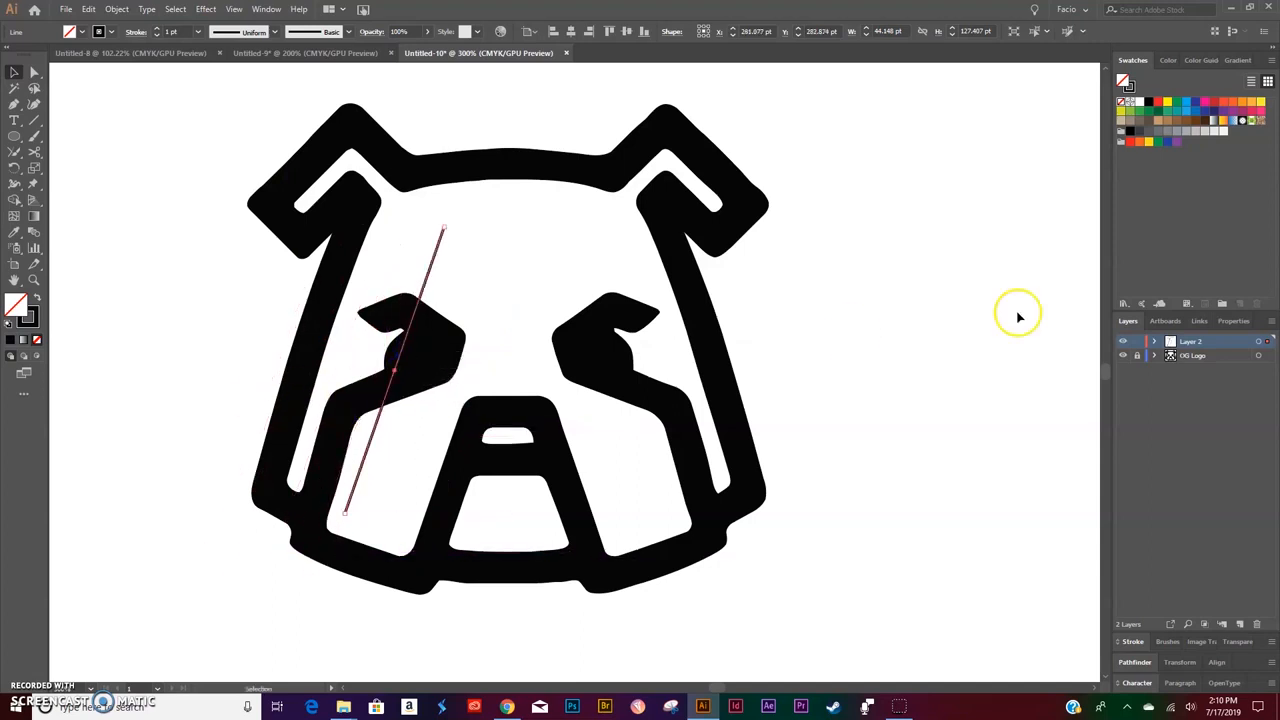
left_click(1123, 356)
left_click(320, 560)
left_click_drag(314, 491, 291, 552)
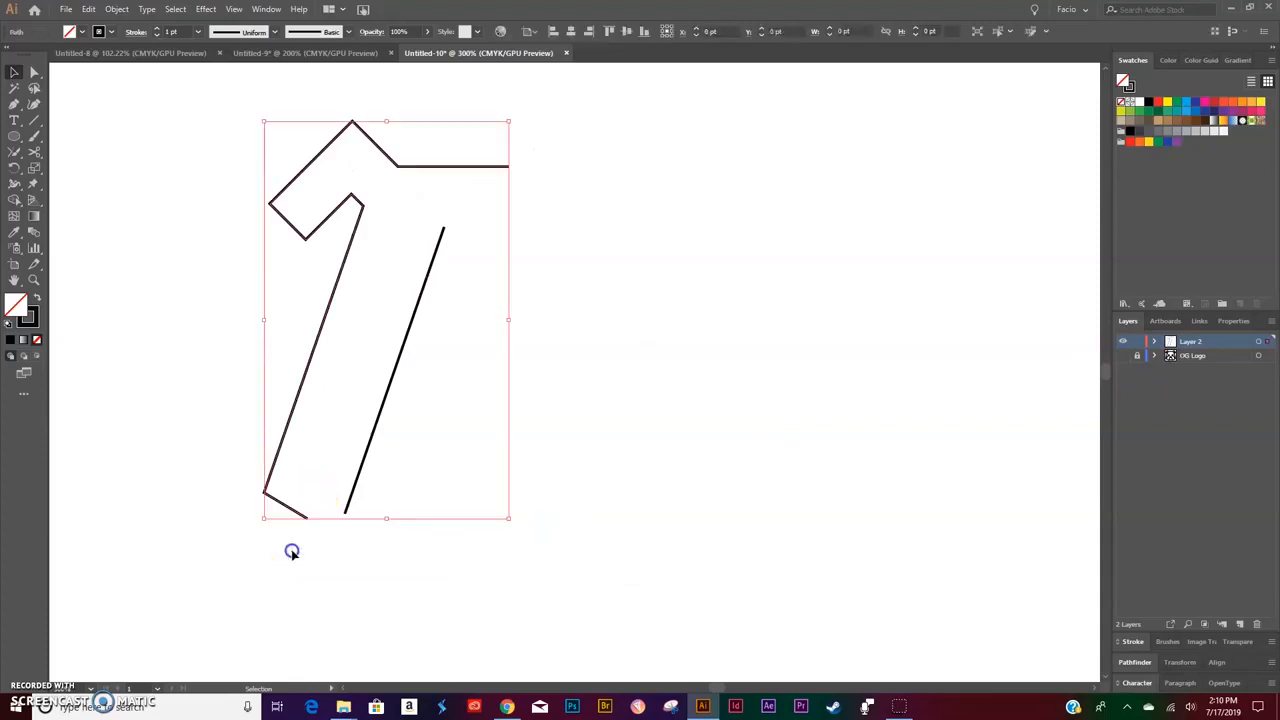
key("ctrl+equal")
key("ctrl+equal")
key("ctrl+equal")
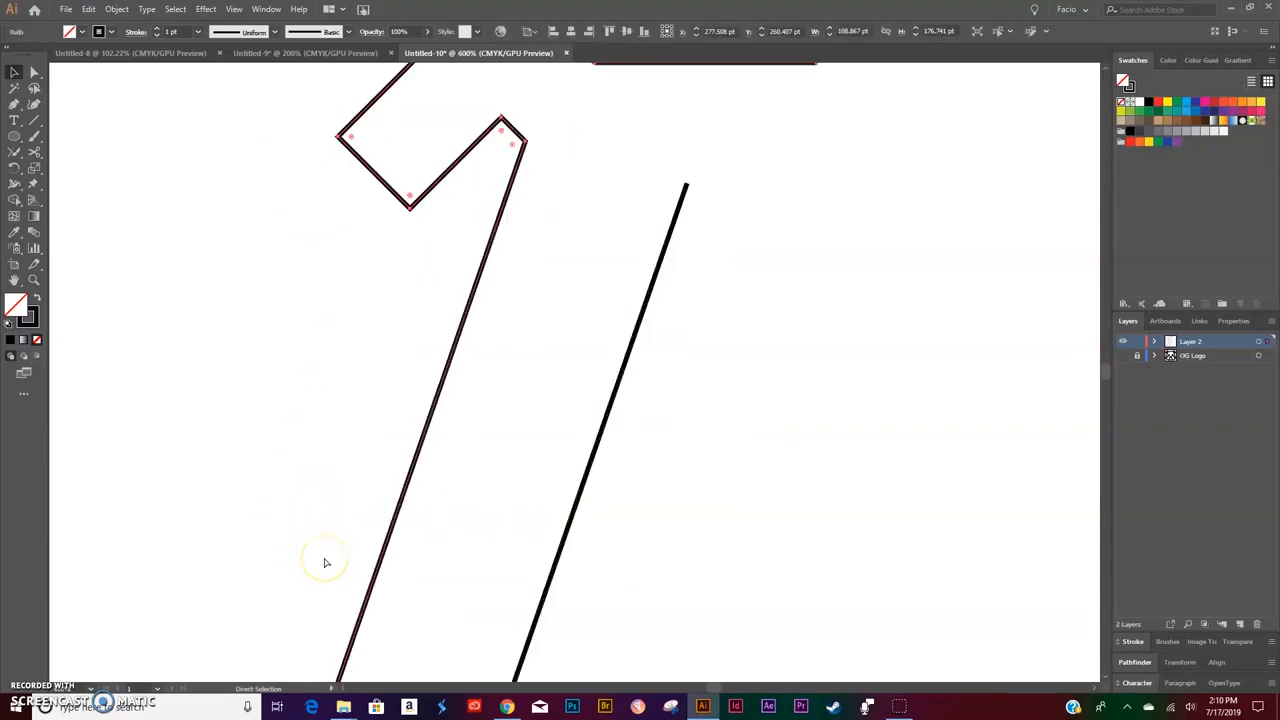
scroll(315, 482, "down", 3)
scroll(315, 482, "down", 3)
left_click(451, 546)
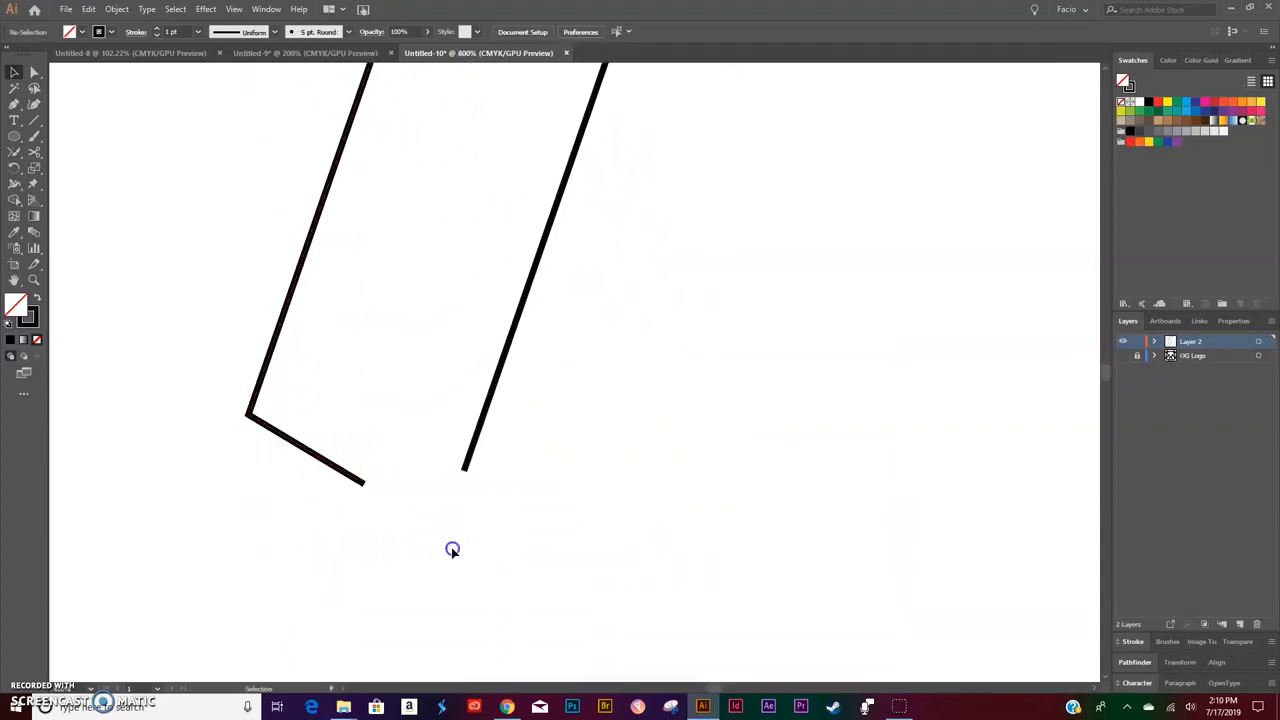
left_click_drag(474, 450, 390, 460)
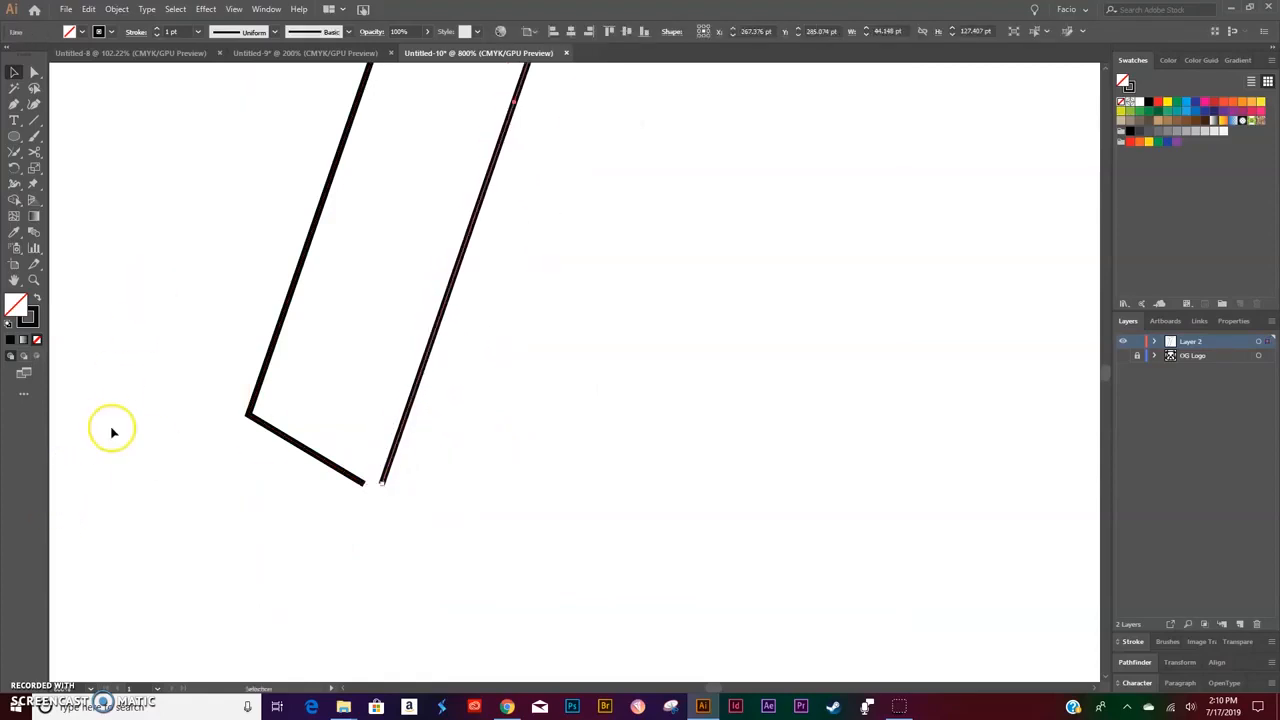
Show the rulers and place a horizontal and a vertical guide crossing at the traced path's open jaw end.
key("ctrl+r")
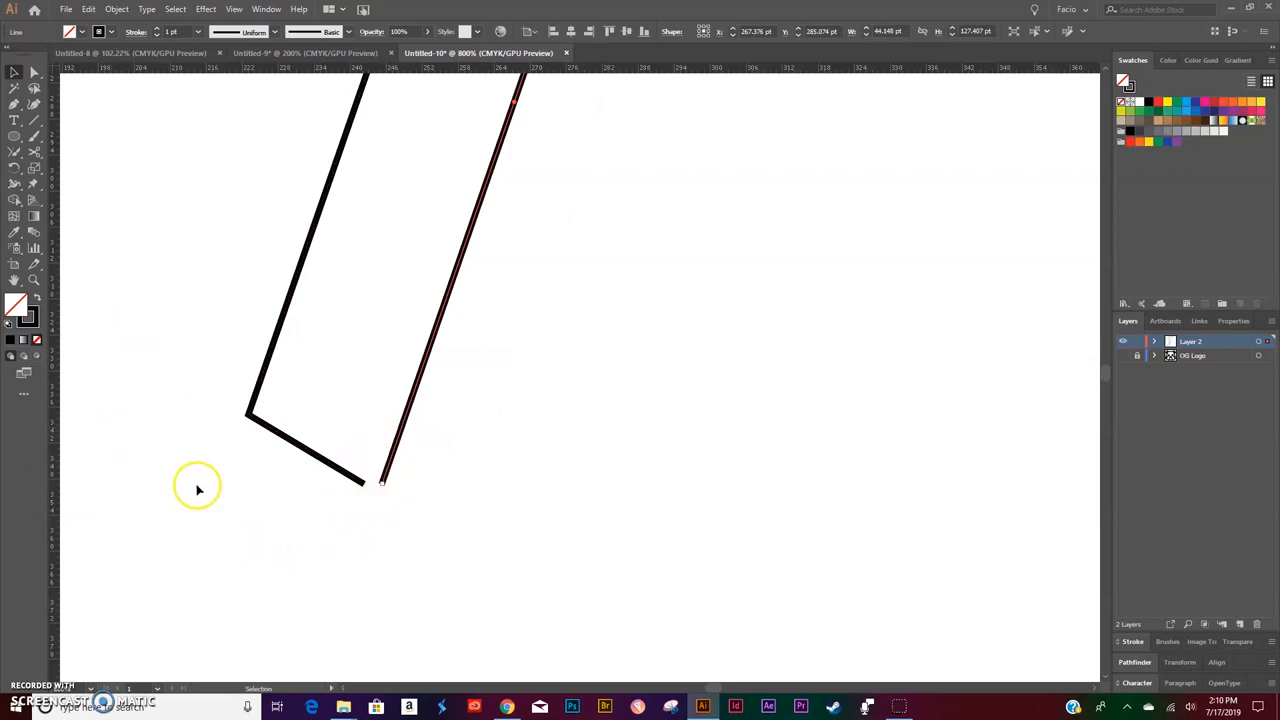
left_click(134, 449)
left_click_drag(56, 459, 364, 487)
Move the straight line horizontally so its lower end meets the guide intersection, and check the joint up close.
left_click_drag(363, 387, 369, 468)
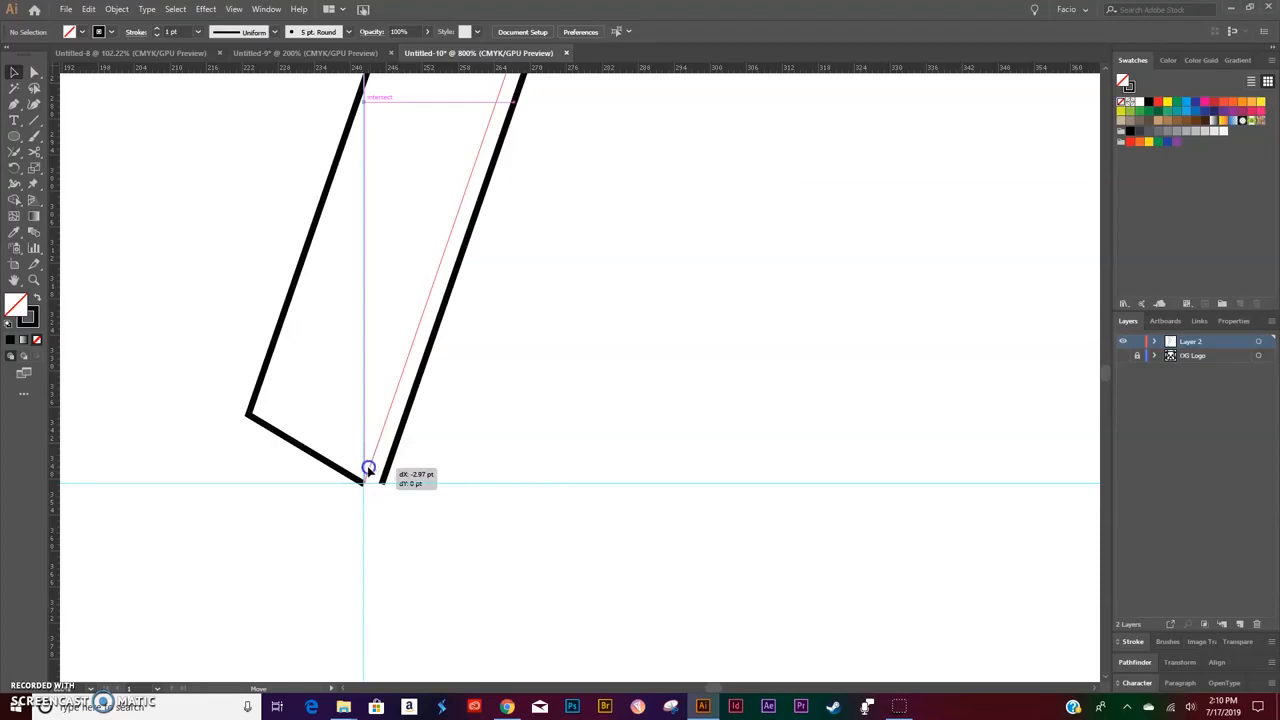
left_click_drag(369, 468, 369, 468)
left_click(16, 232)
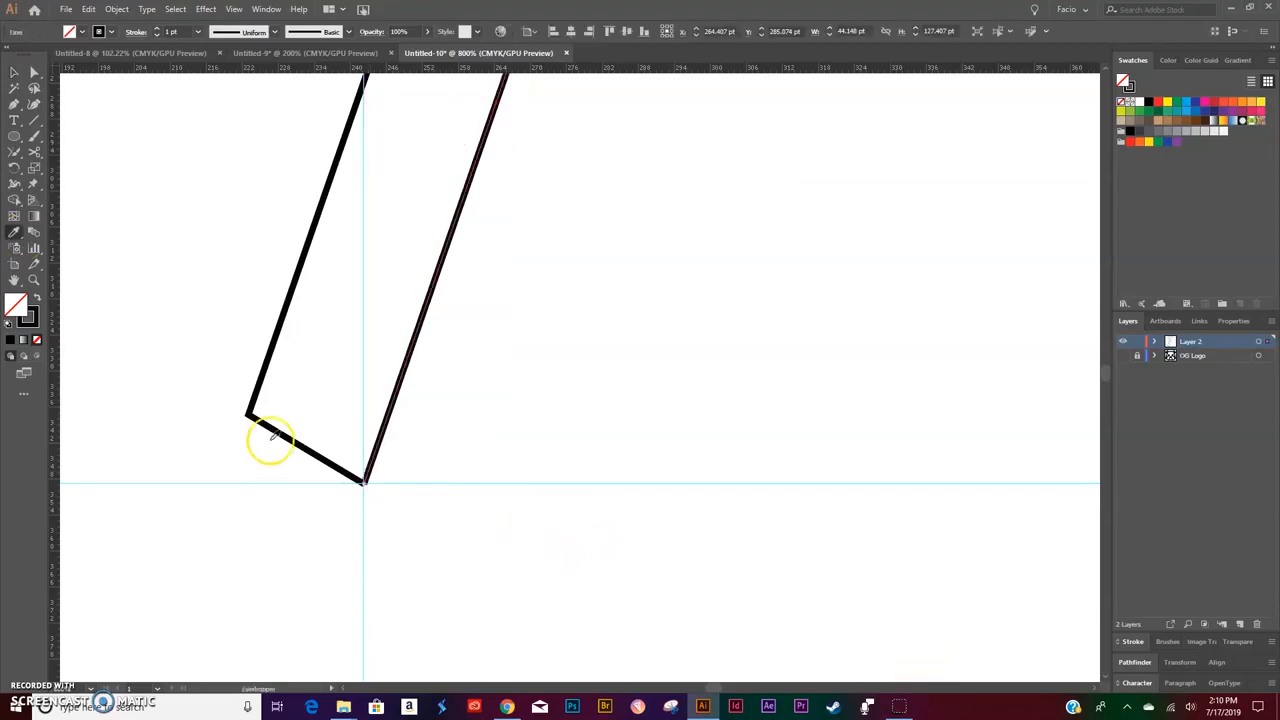
key("v")
left_click_drag(368, 485, 623, 394)
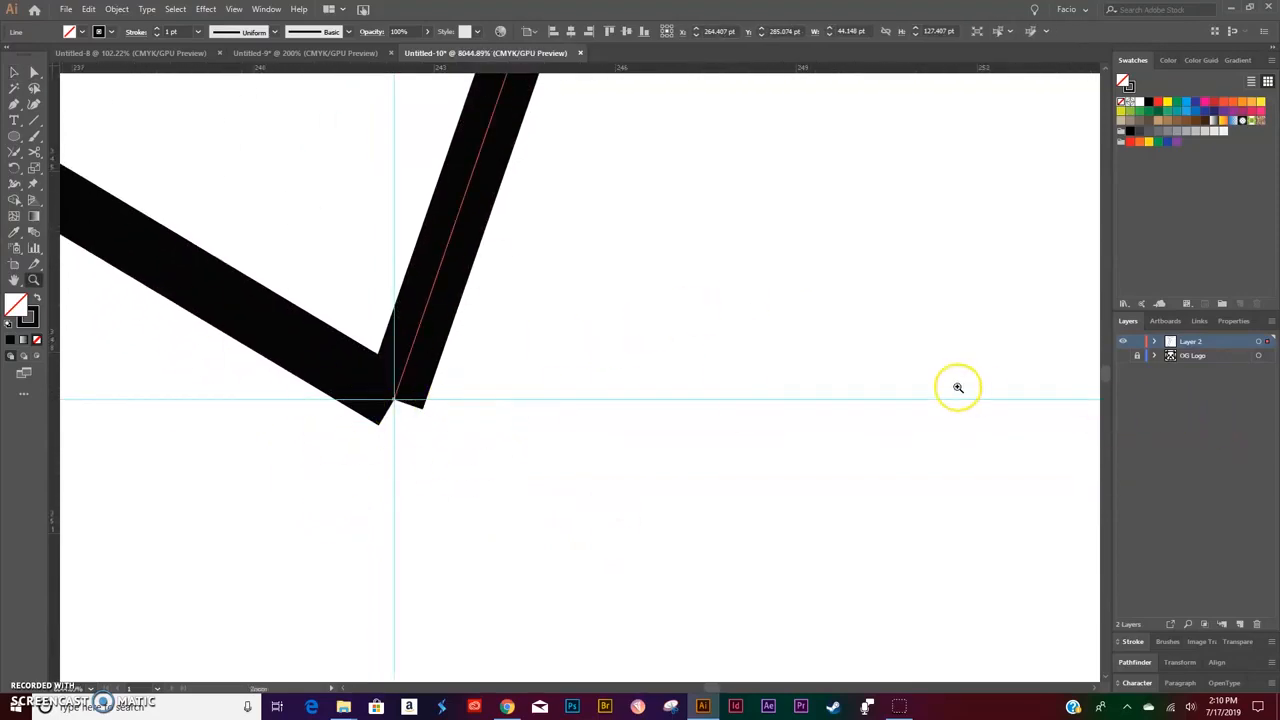
key("ctrl+0")
key("ctrl+plus")
key("ctrl+plus")
key("ctrl+plus")
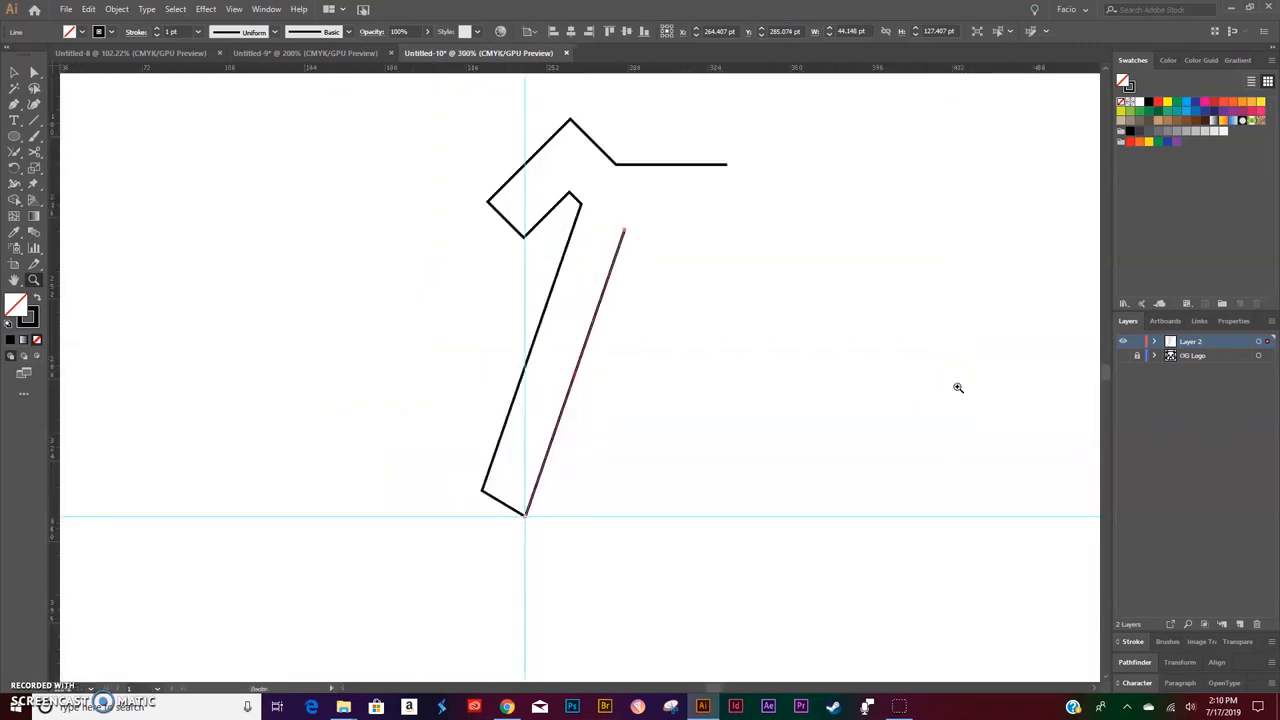
key("v")
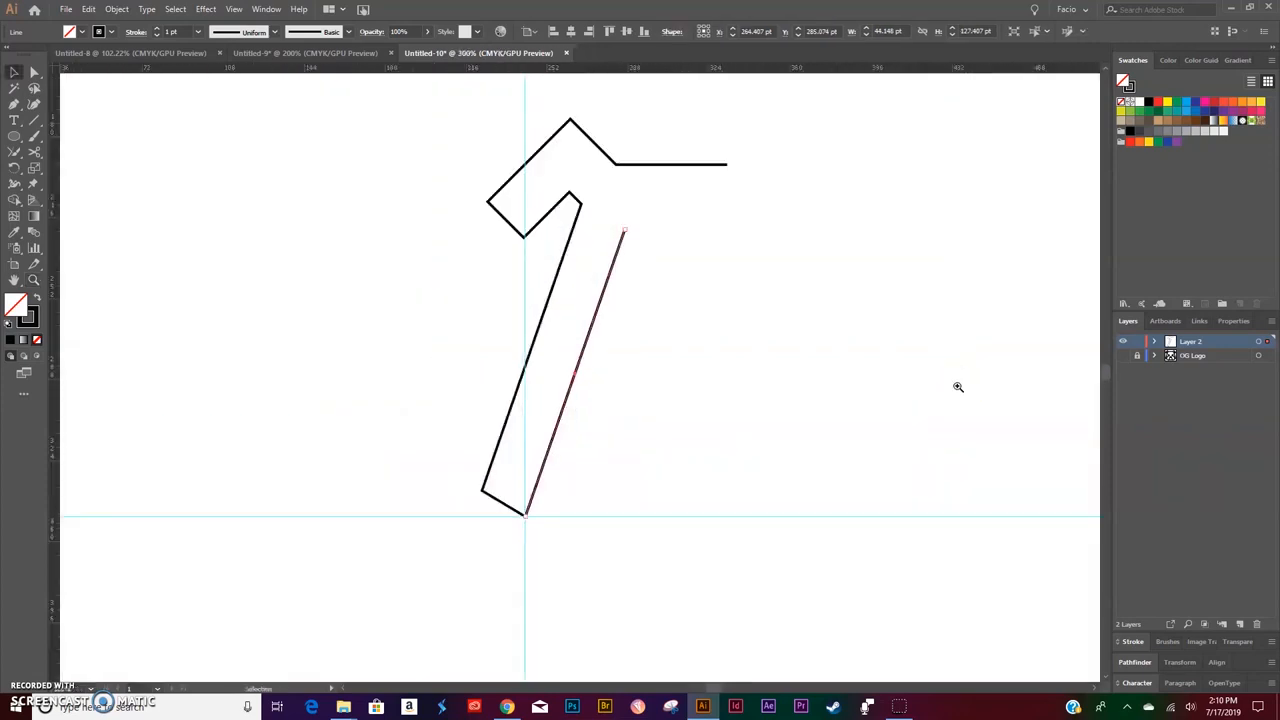
Show the original logo layer again and shorten the straight line by bringing its upper endpoint down to the left cheek's bend.
left_click(1122, 356)
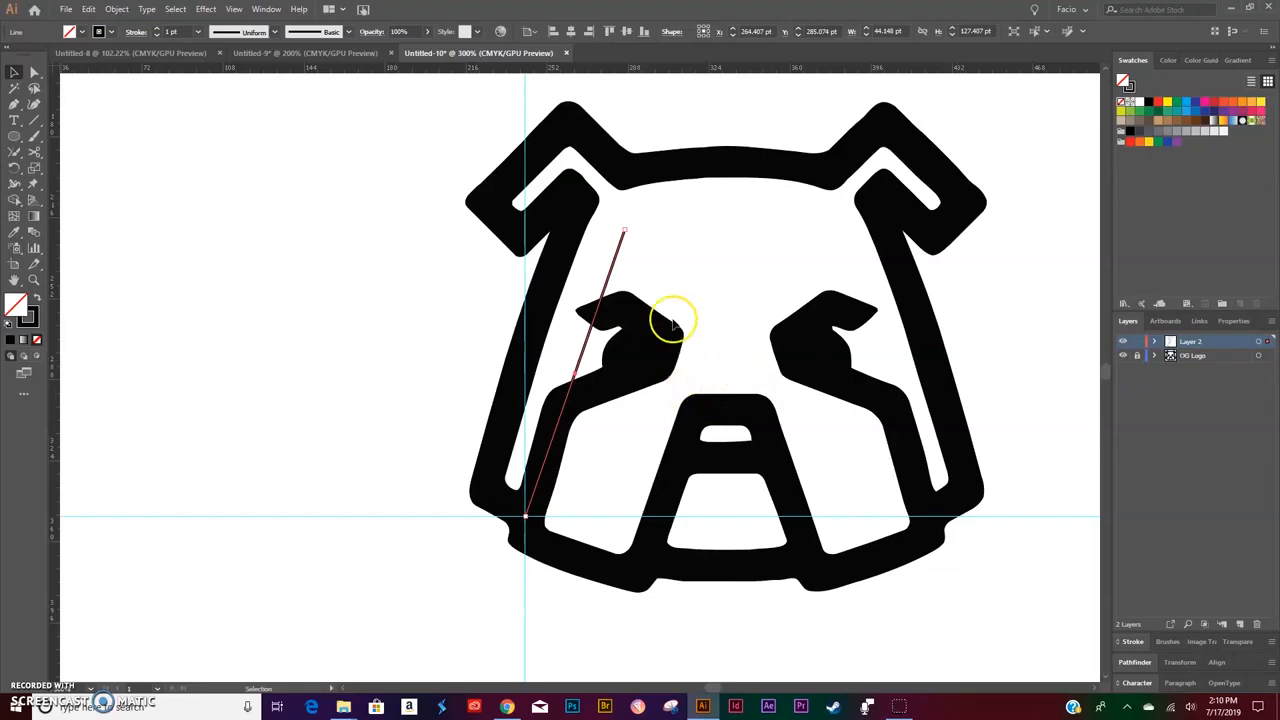
key("a")
left_click_drag(623, 230, 567, 402)
left_click(606, 479)
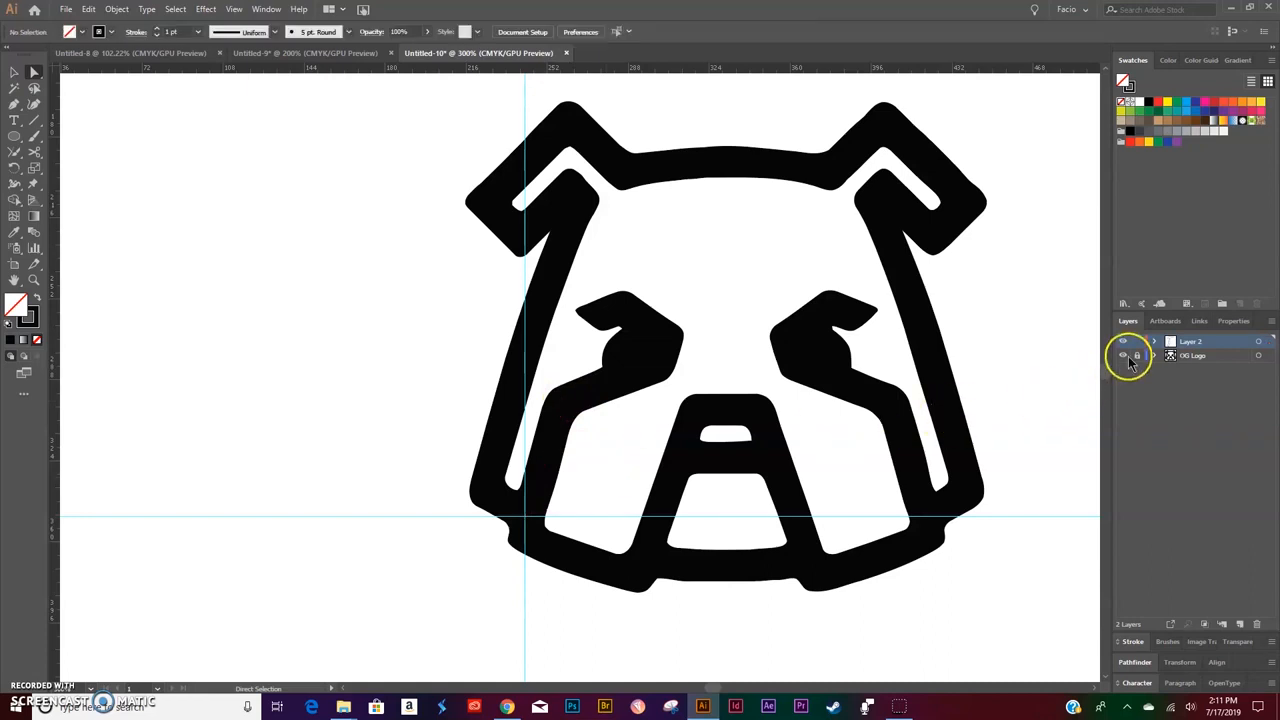
Extend the cheek line's lower endpoint past the guides to the lower-left jaw corner, at about X 239.5 pt, Y 357 pt.
left_click_drag(398, 200, 545, 372)
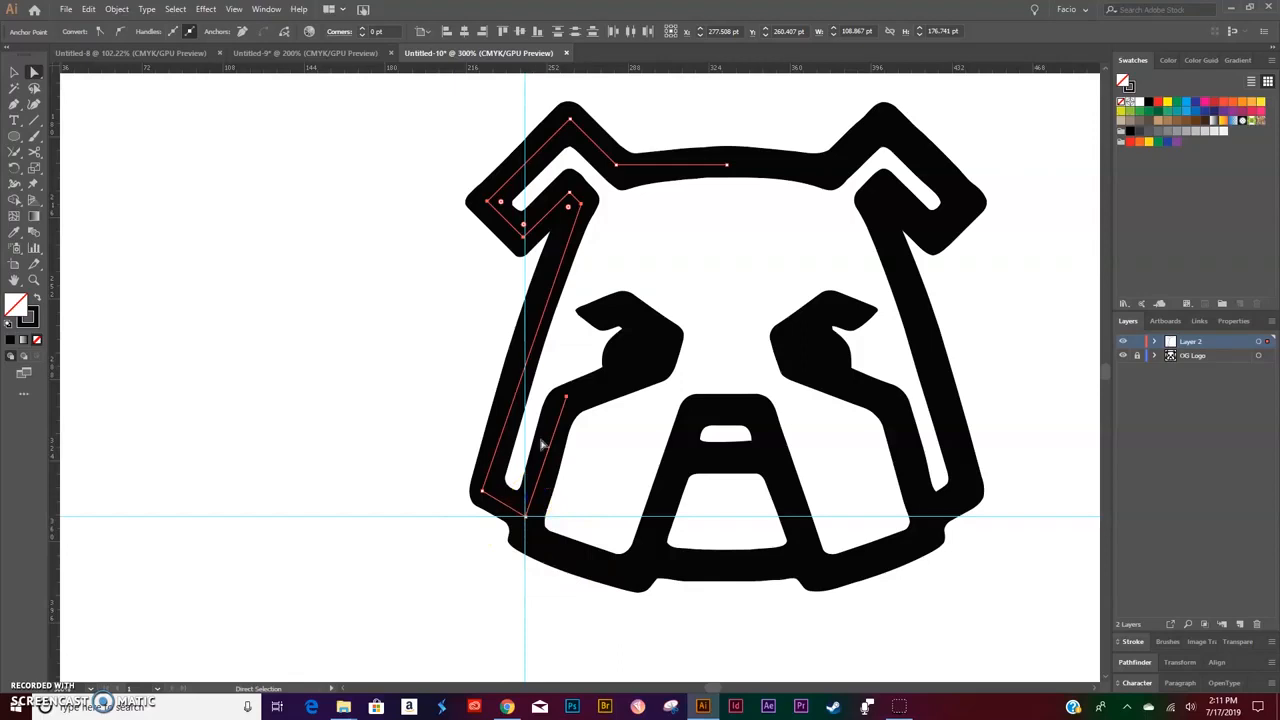
left_click(526, 517)
left_click_drag(526, 517, 516, 541)
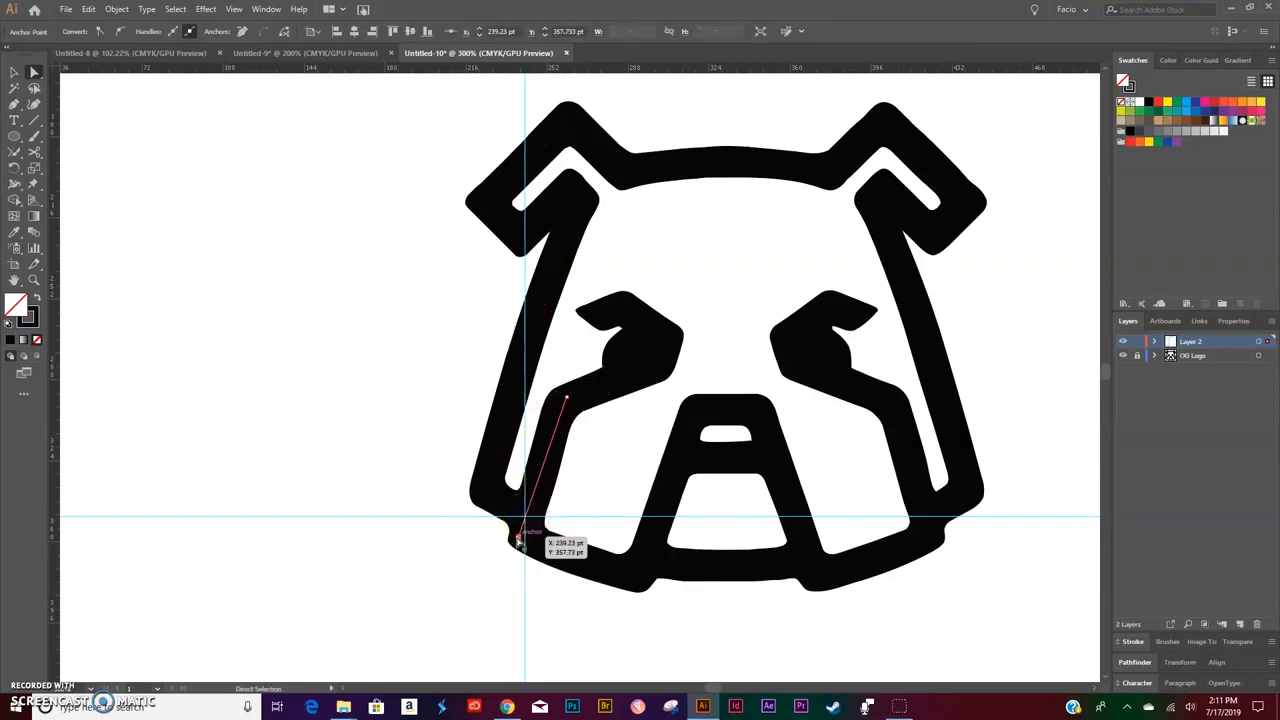
left_click_drag(524, 519, 519, 538)
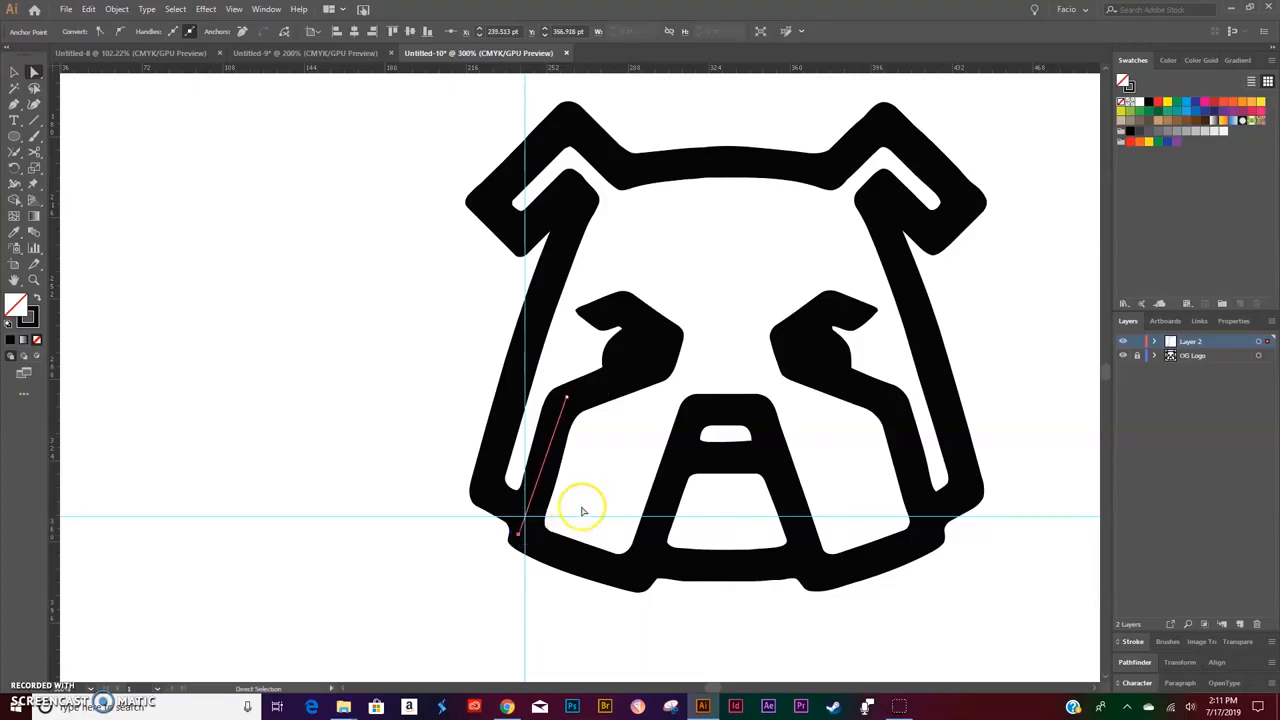
Continue the cheek line with the Pen tool from the jaw corner along the bottom edge to the corner below the muzzle's left side.
key("p")
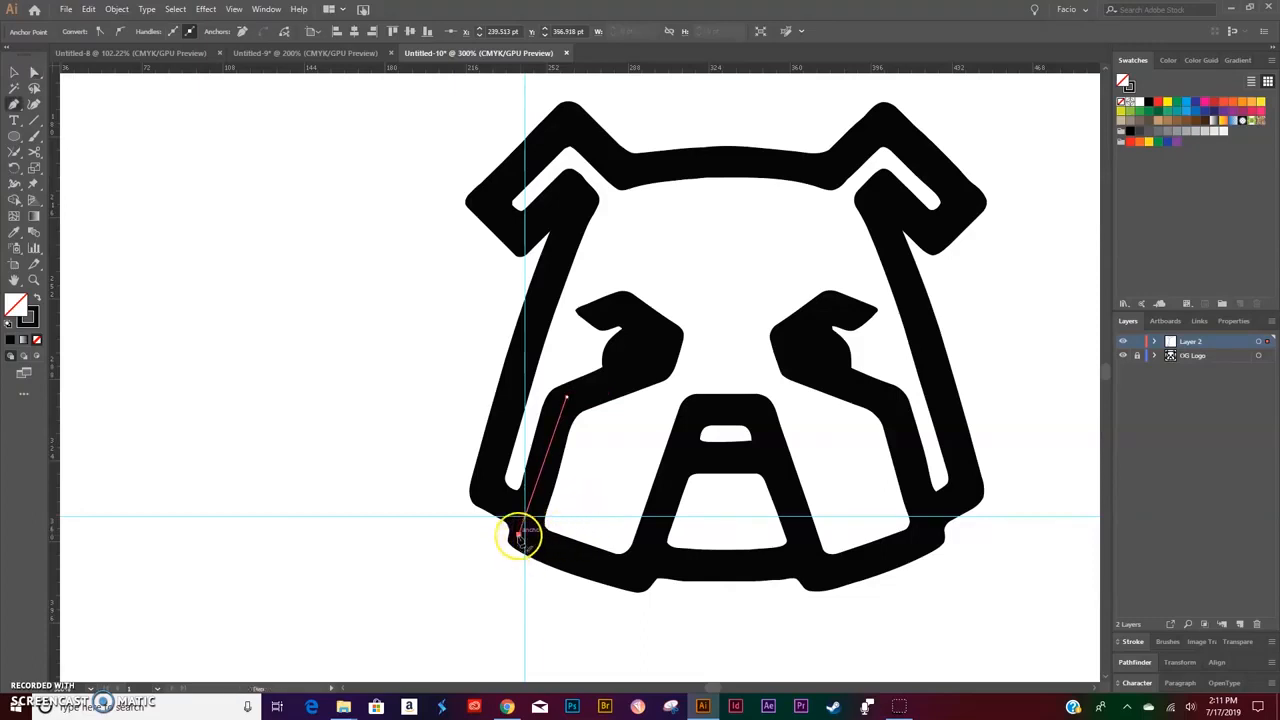
left_click(518, 537)
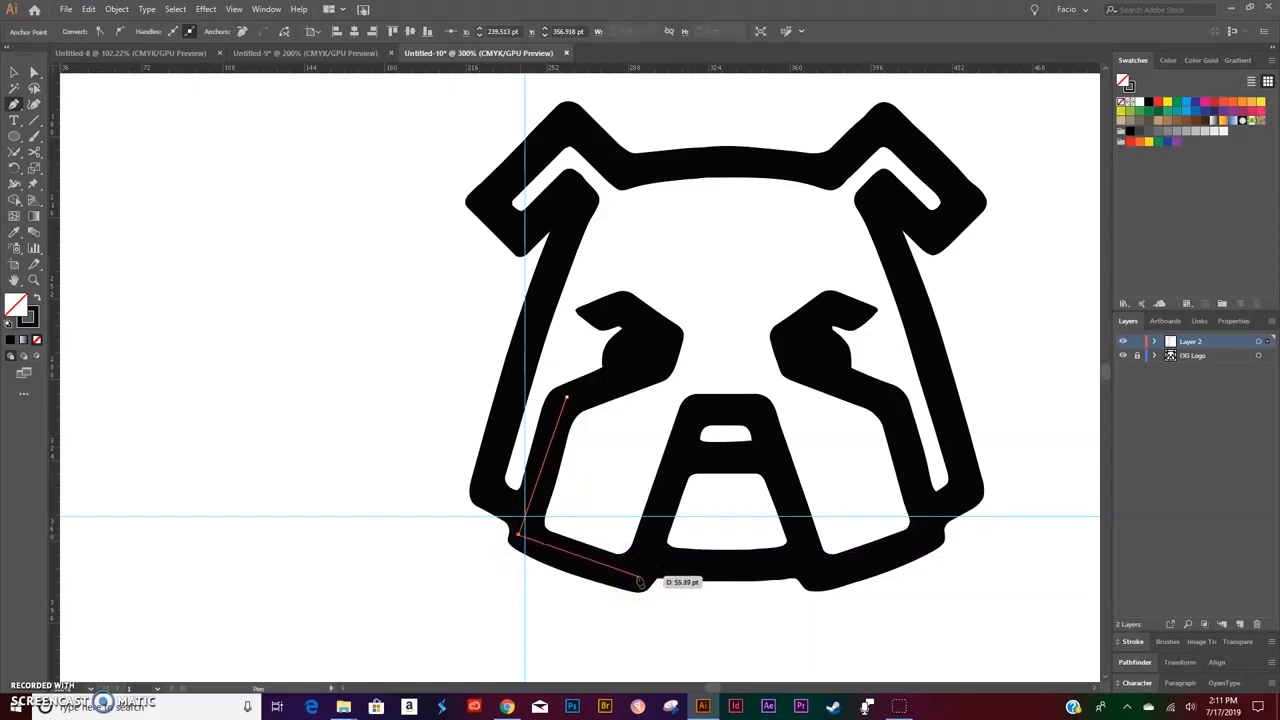
left_click(637, 577)
key("v")
left_click(557, 434)
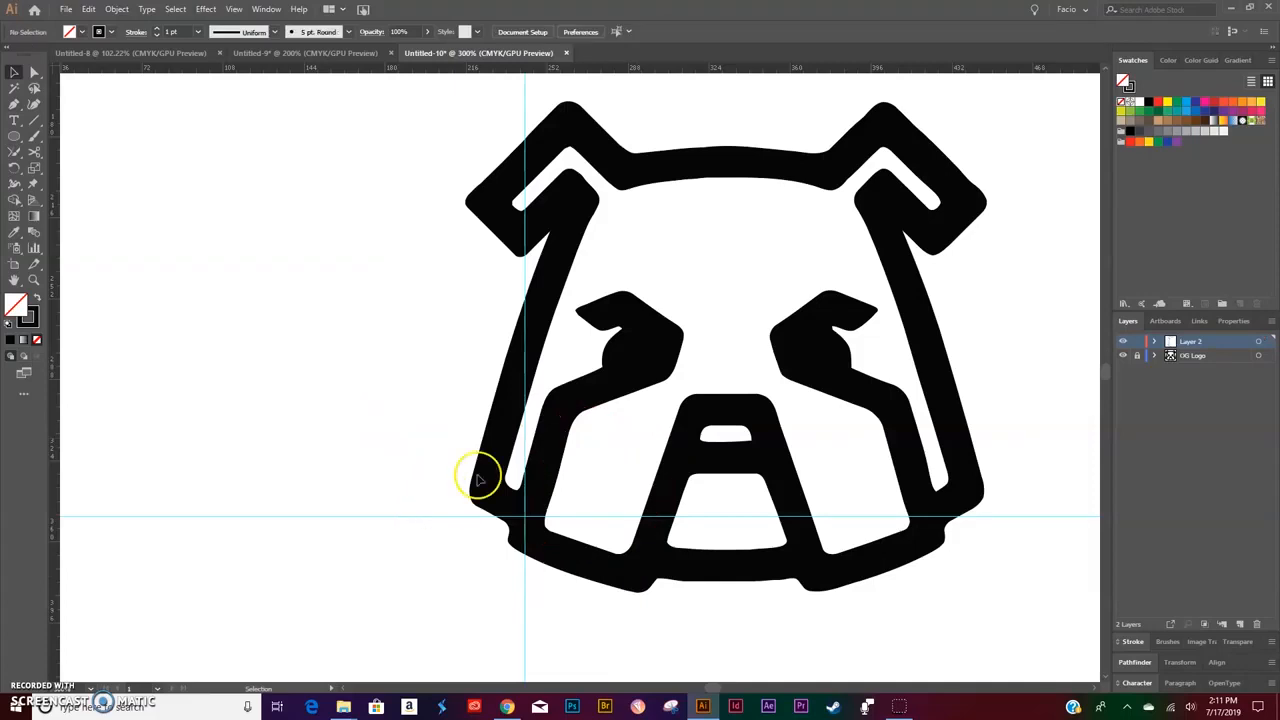
Draw a second line segment from the inner ear point to the face's lower-left corner, and move it over the muzzle's left edge.
left_click(34, 120)
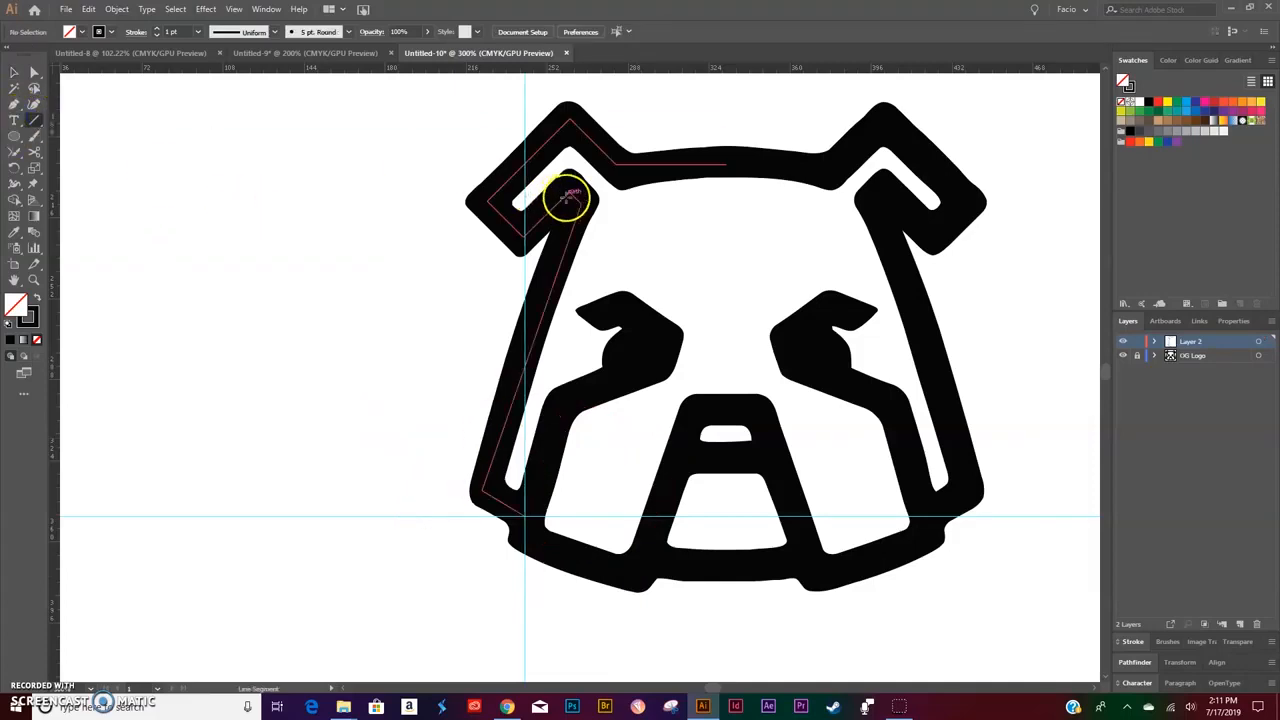
left_click_drag(580, 200, 481, 490)
key("v")
left_click(409, 418)
left_click_drag(509, 423, 660, 503)
Hide the original logo layer and move the muzzle line so its lower end meets the end of the bottom jaw segment.
left_click(1122, 356)
left_click(722, 611)
scroll(652, 586, "up", 3)
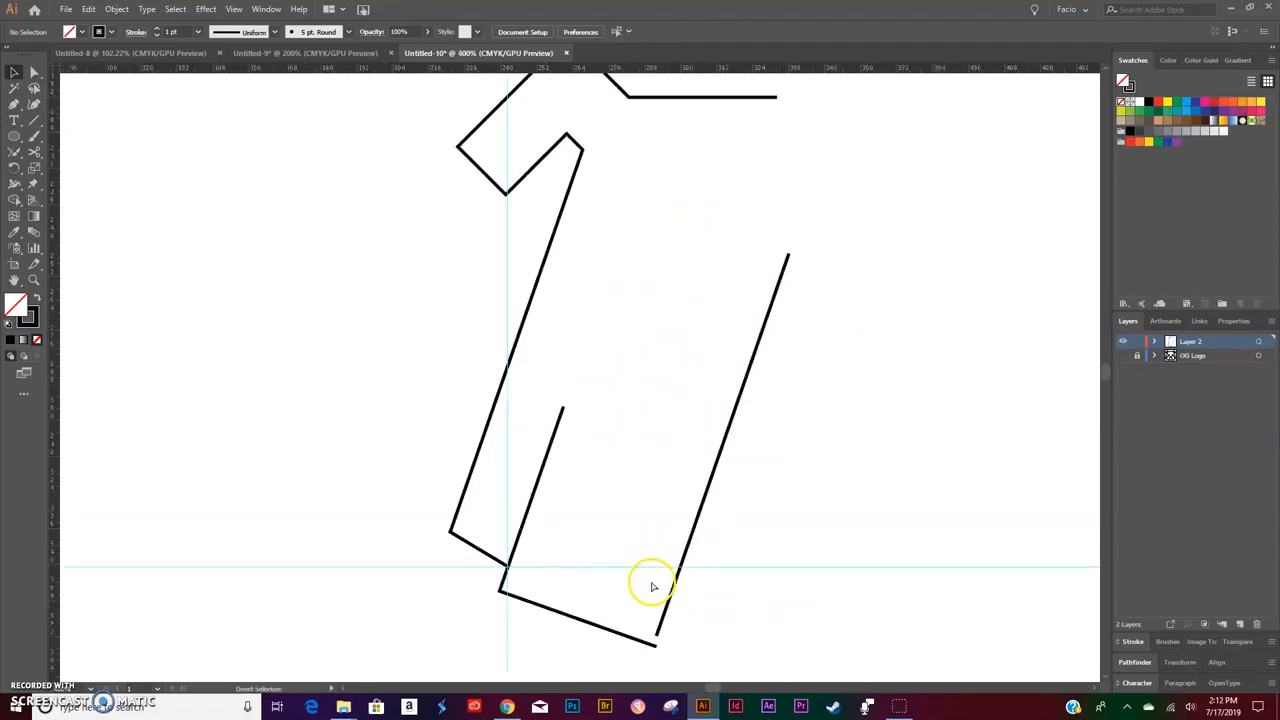
scroll(615, 525, "down", 4)
scroll(640, 505, "down", 3)
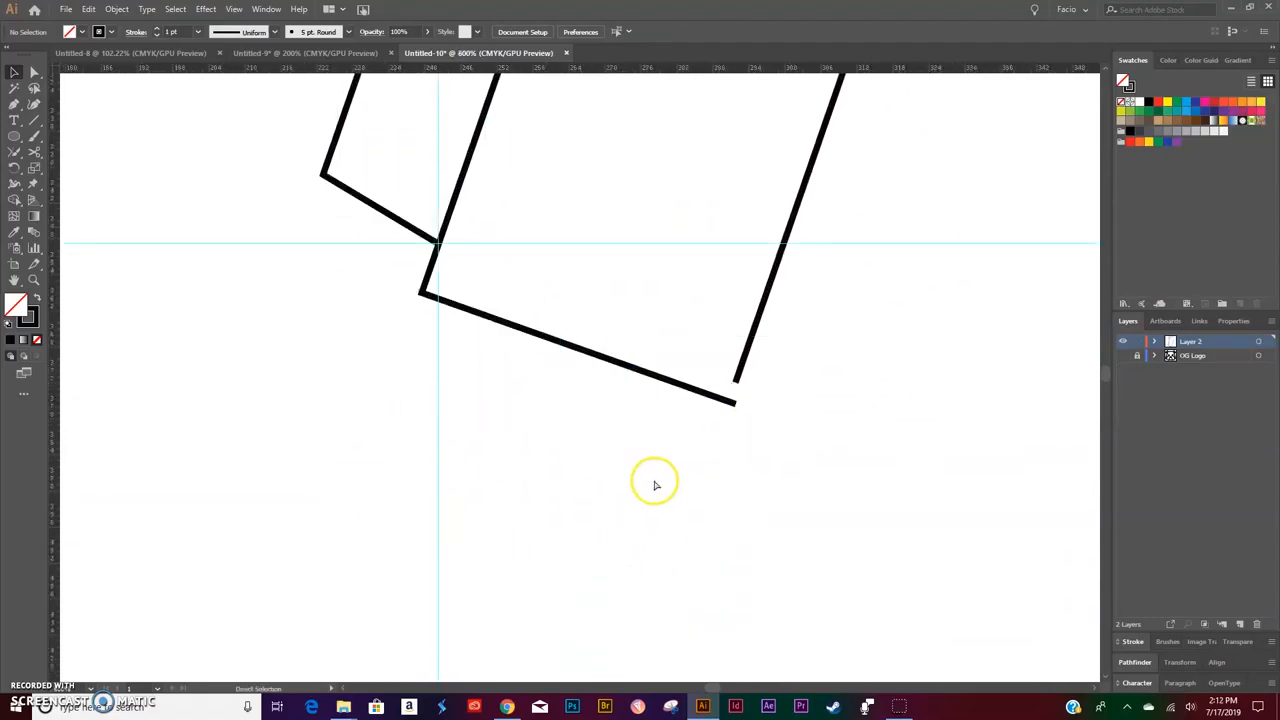
scroll(665, 475, "right", 4)
left_click_drag(503, 356, 502, 385)
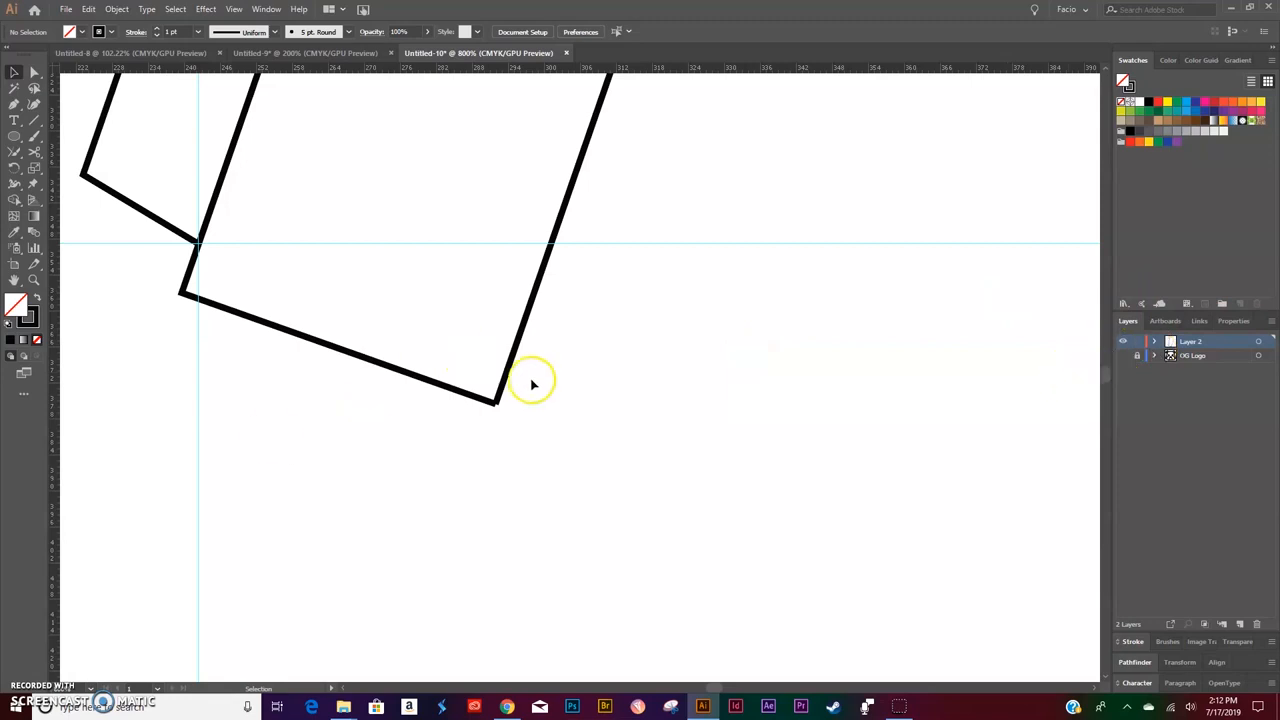
Show the original logo layer and shorten the muzzle line to the nose's upper-left corner, at about X 317 pt, Y 302 pt.
left_click(1122, 356)
scroll(777, 437, "up", 2)
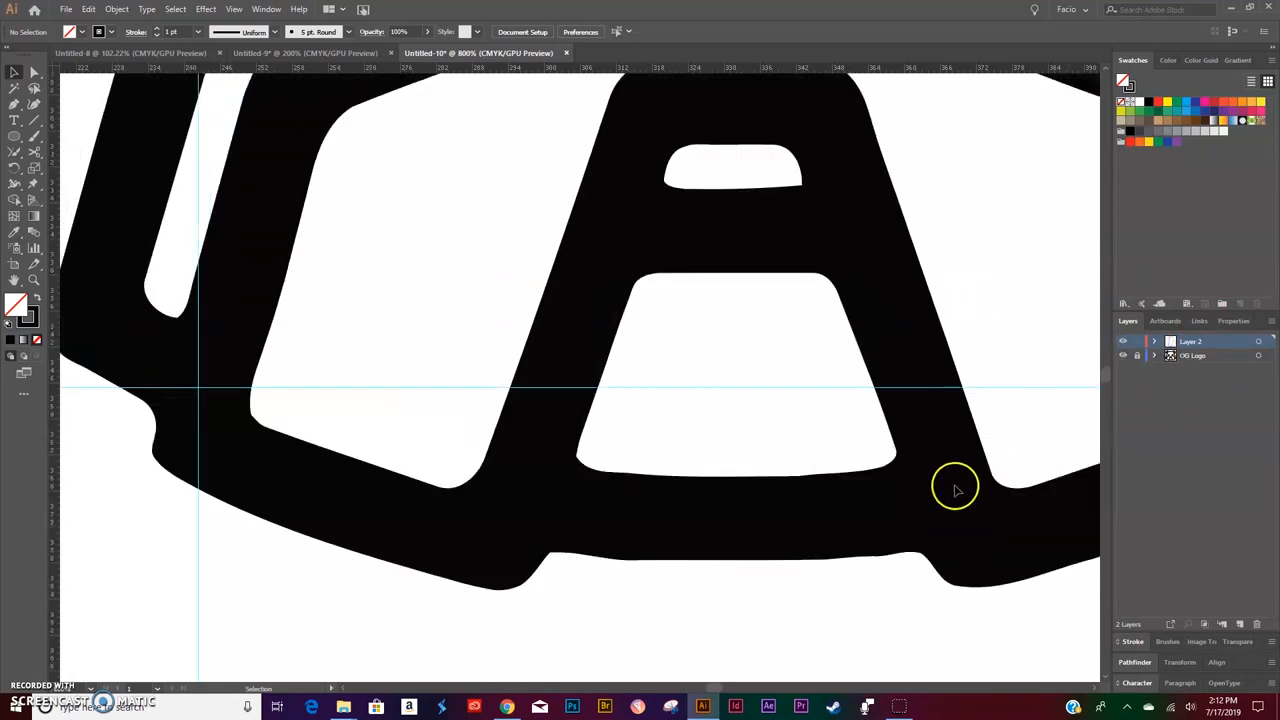
scroll(380, 470, "down", 5)
scroll(380, 470, "up", 3)
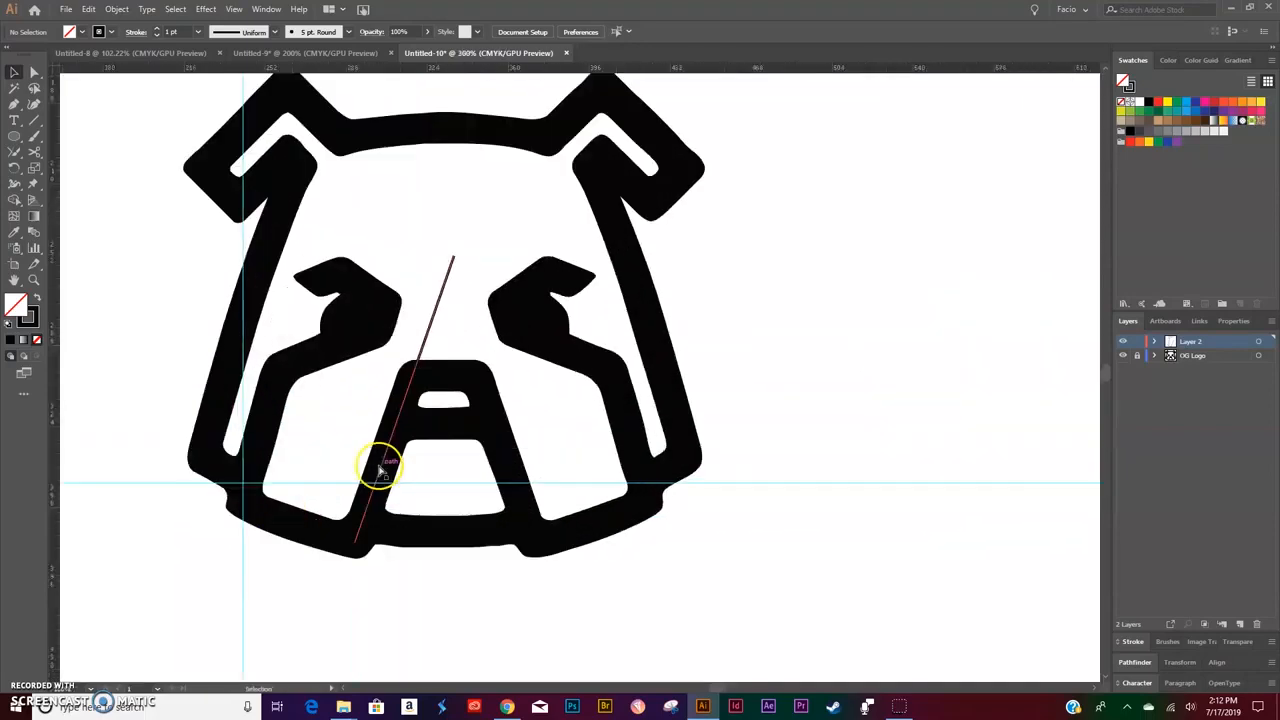
left_click(380, 470)
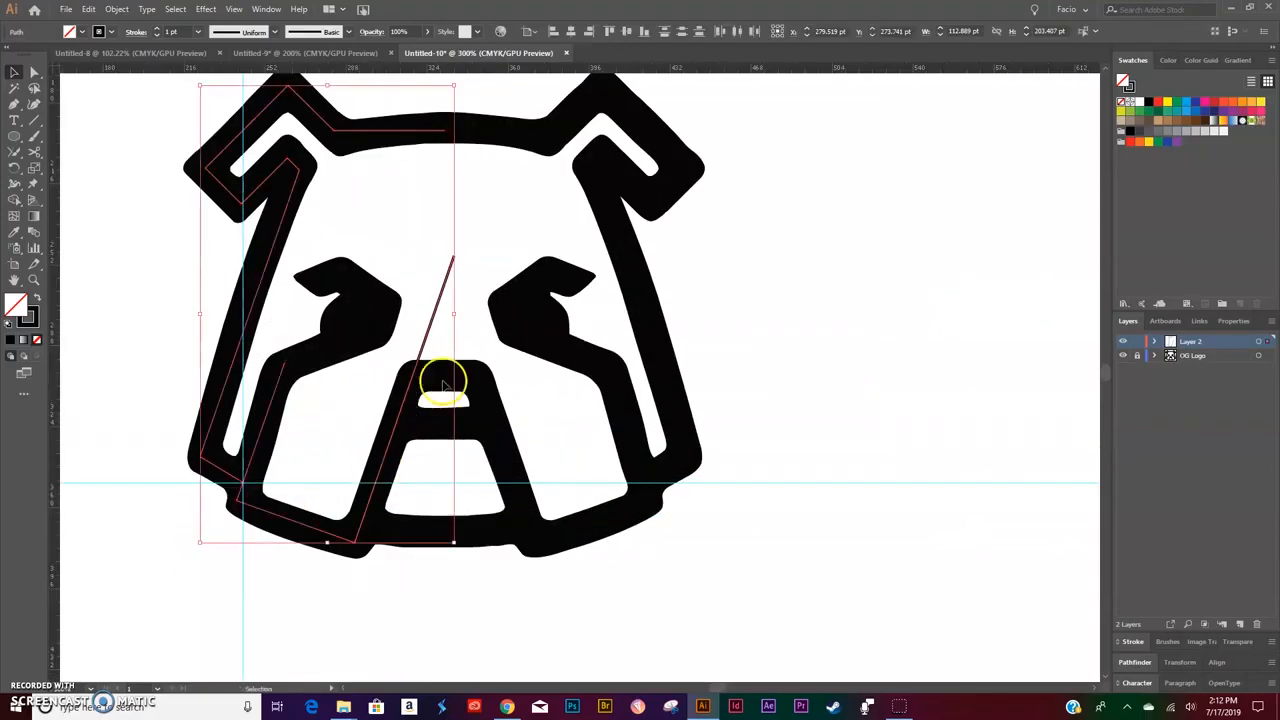
key("a")
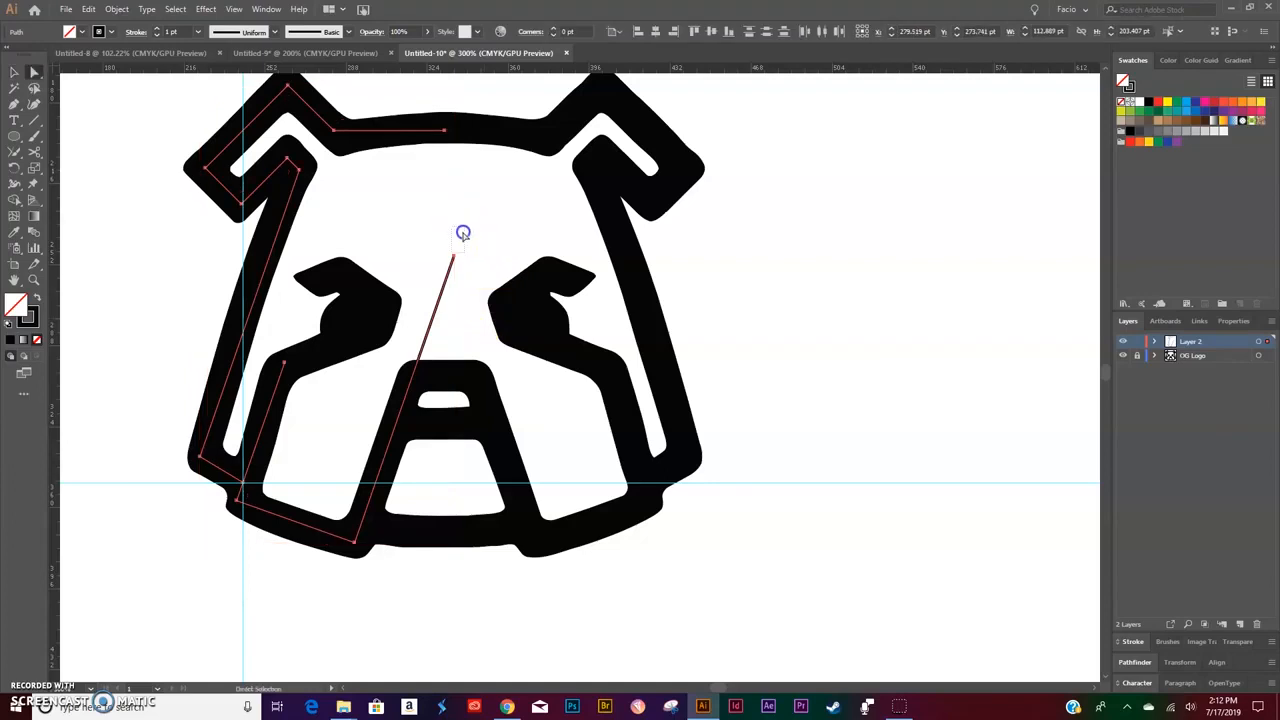
left_click(458, 259)
left_click_drag(460, 260, 411, 379)
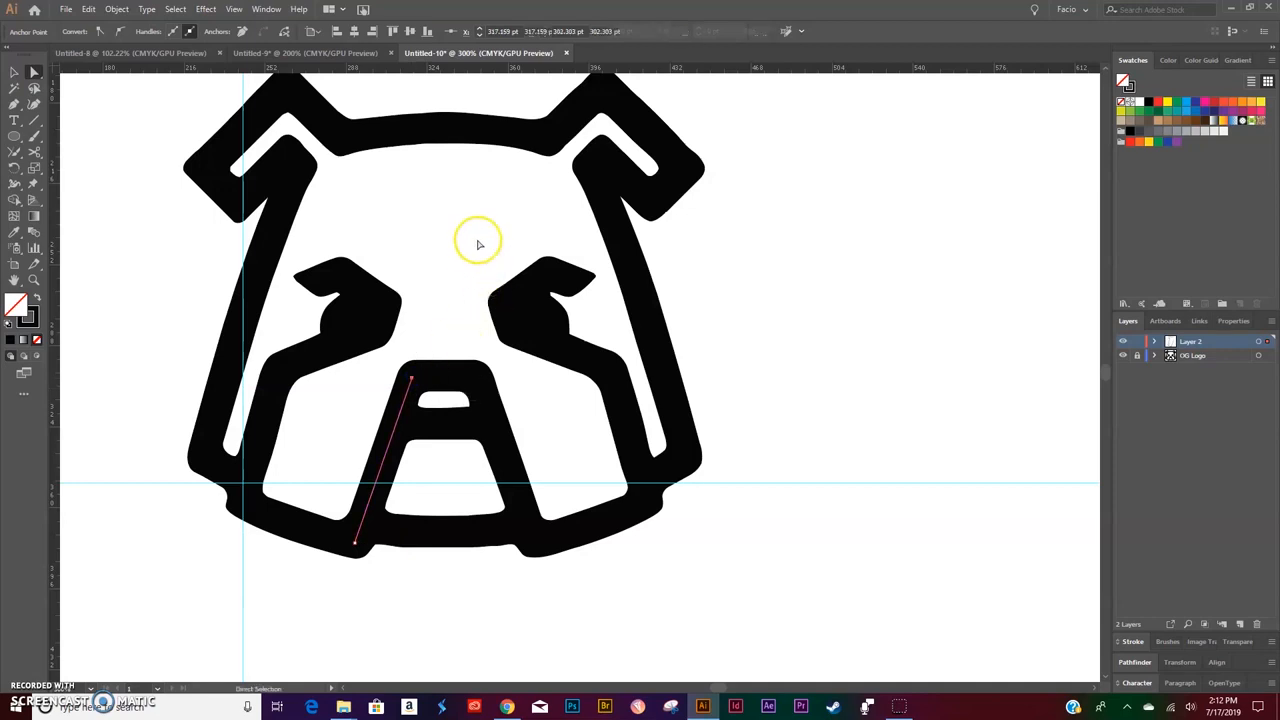
Hide the original logo layer and place a vertical center guide at the forehead path's open end, at about X 332 pt.
scroll(470, 225, "up", 1)
key("v")
left_click(437, 177)
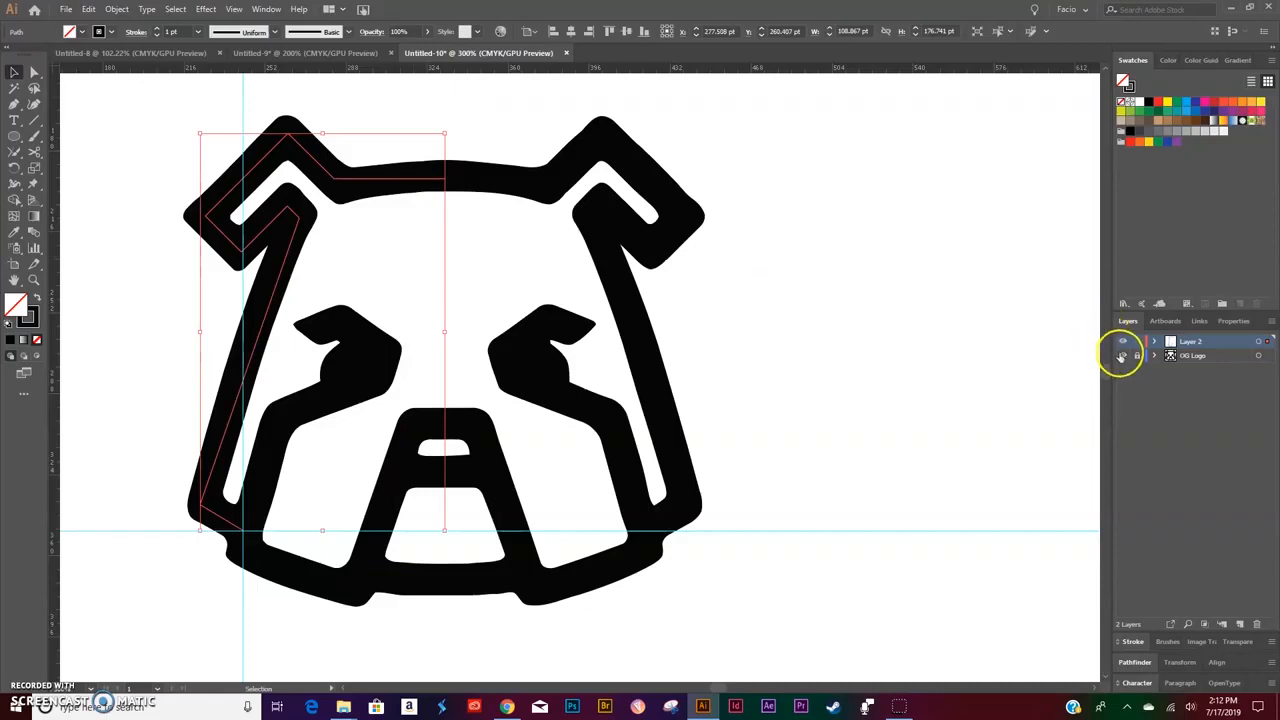
left_click(1122, 356)
left_click(583, 289)
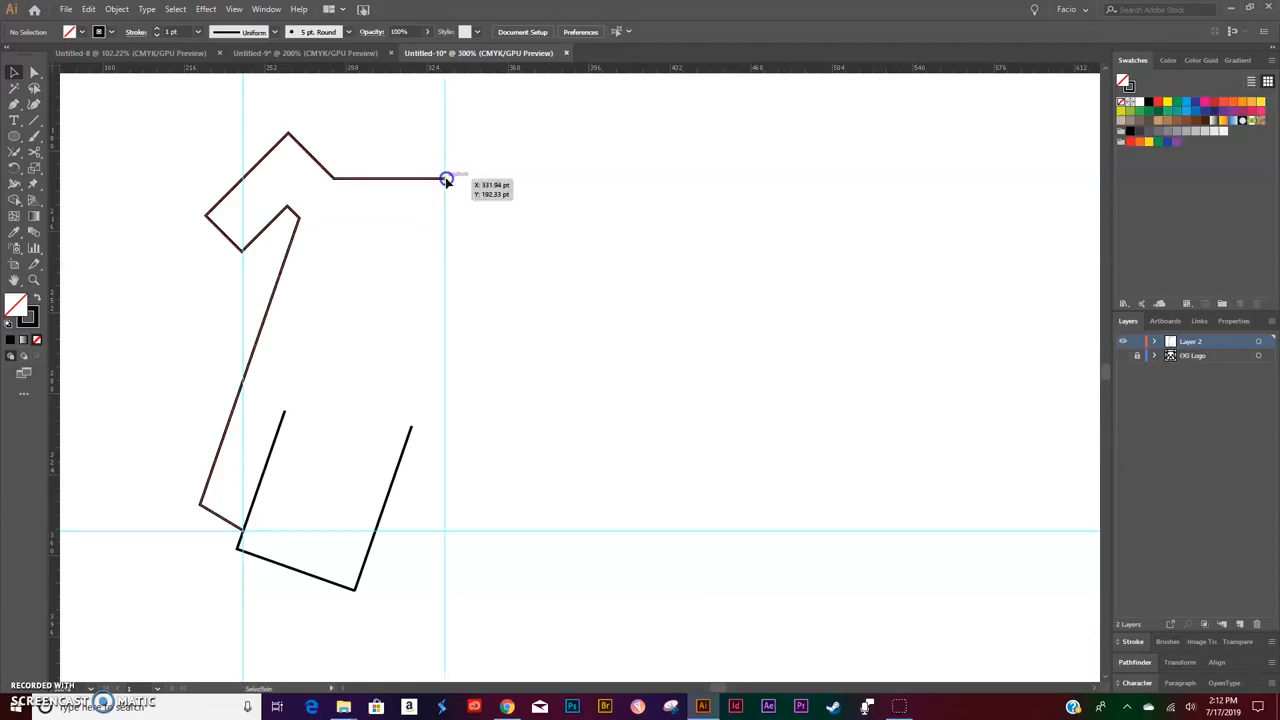
Check the tracing against the original logo, and extend the muzzle line's upper end horizontally about 15 pt to the center guide.
left_click(1123, 355)
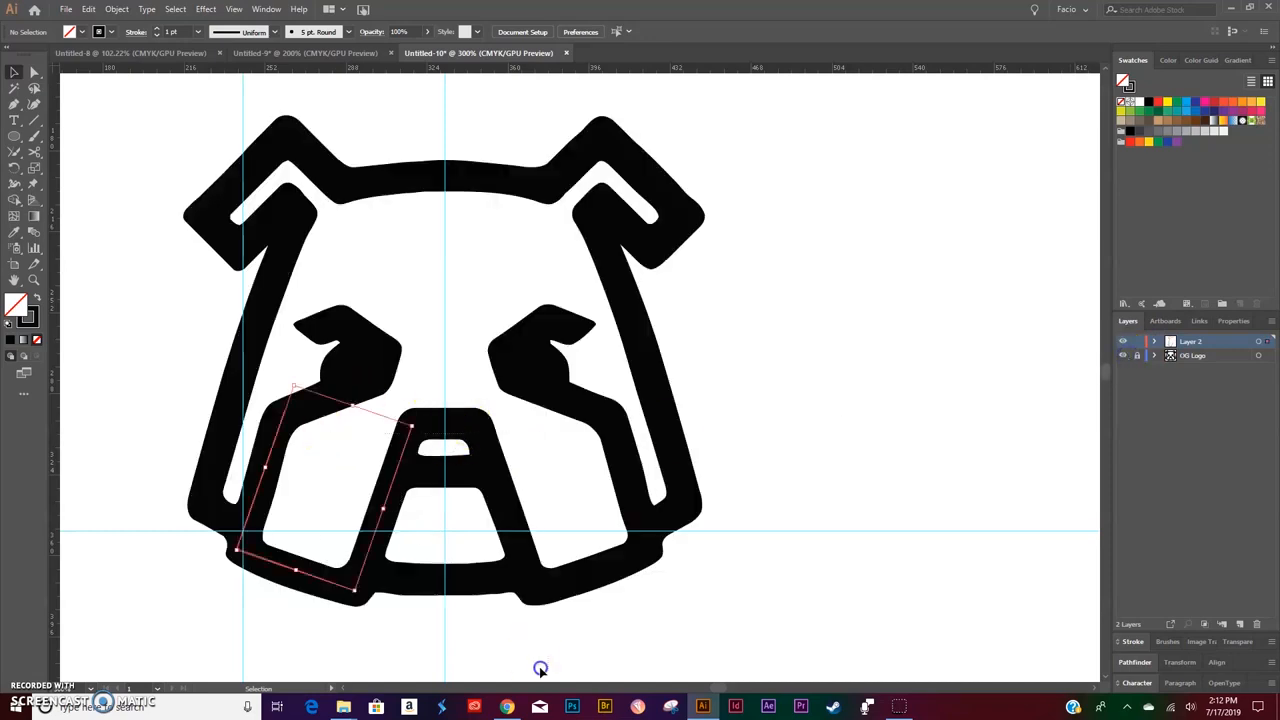
left_click(321, 176)
left_click(34, 120)
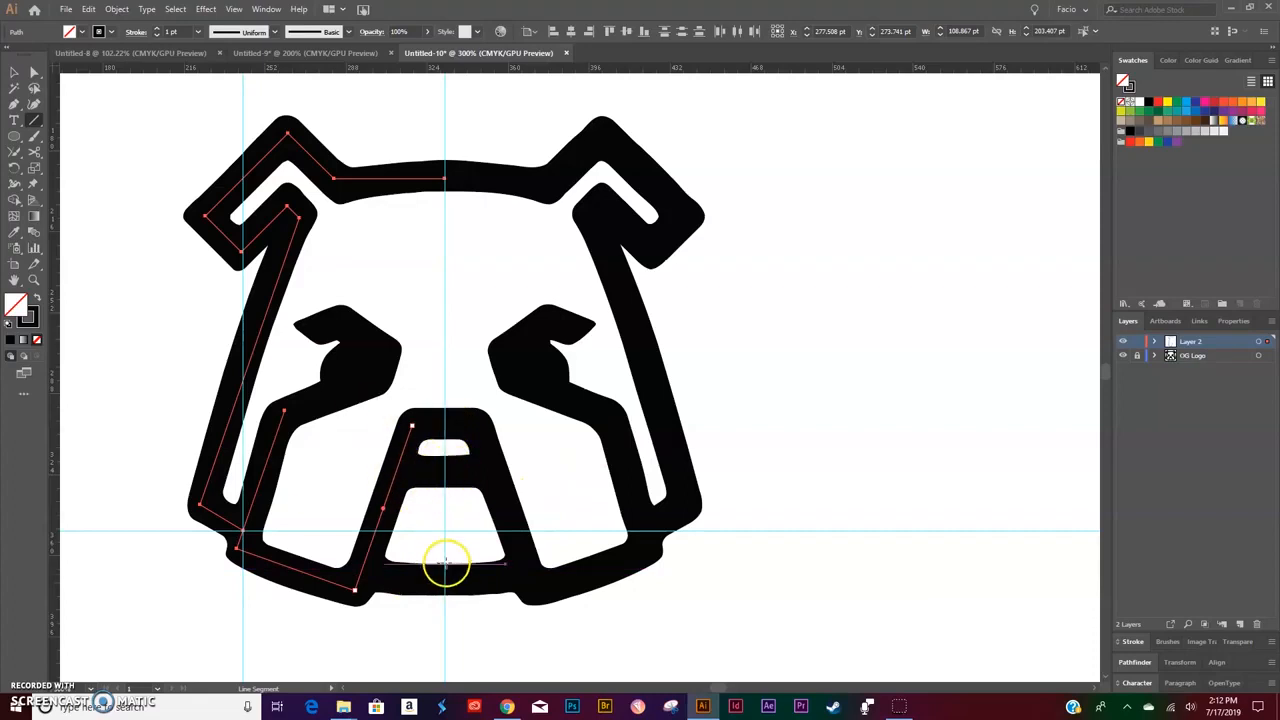
left_click(1122, 356)
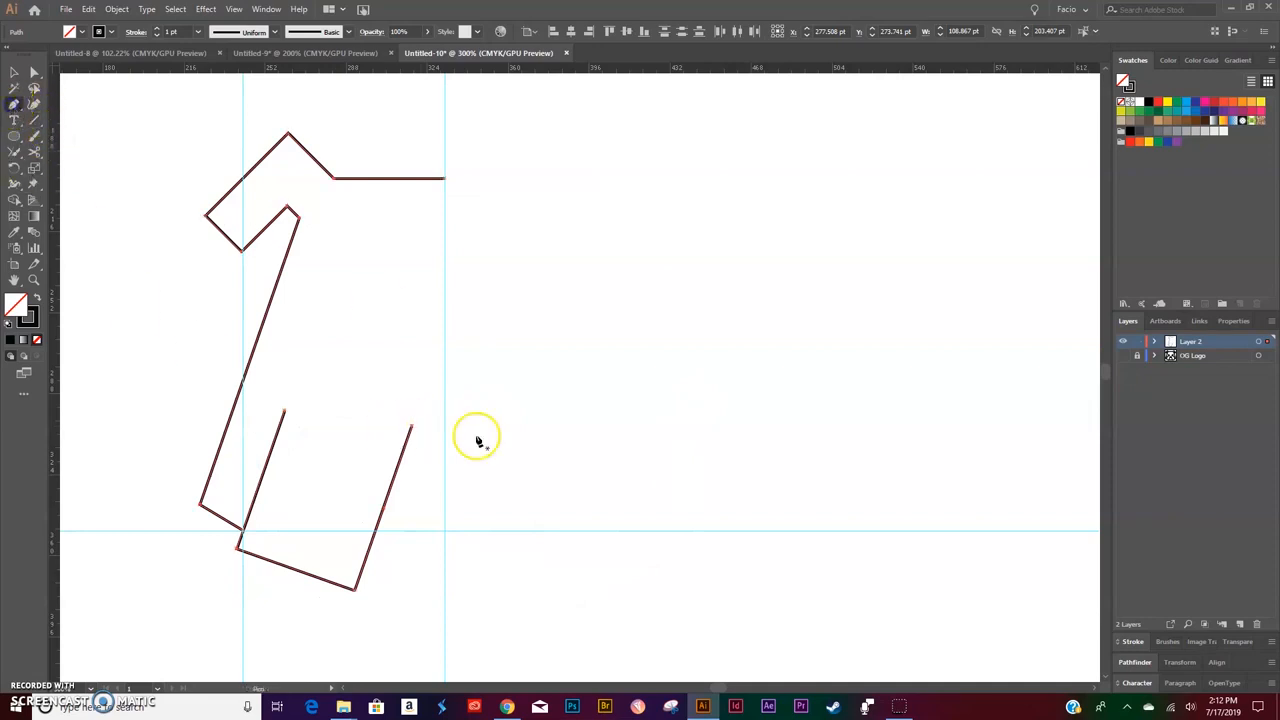
left_click(411, 428)
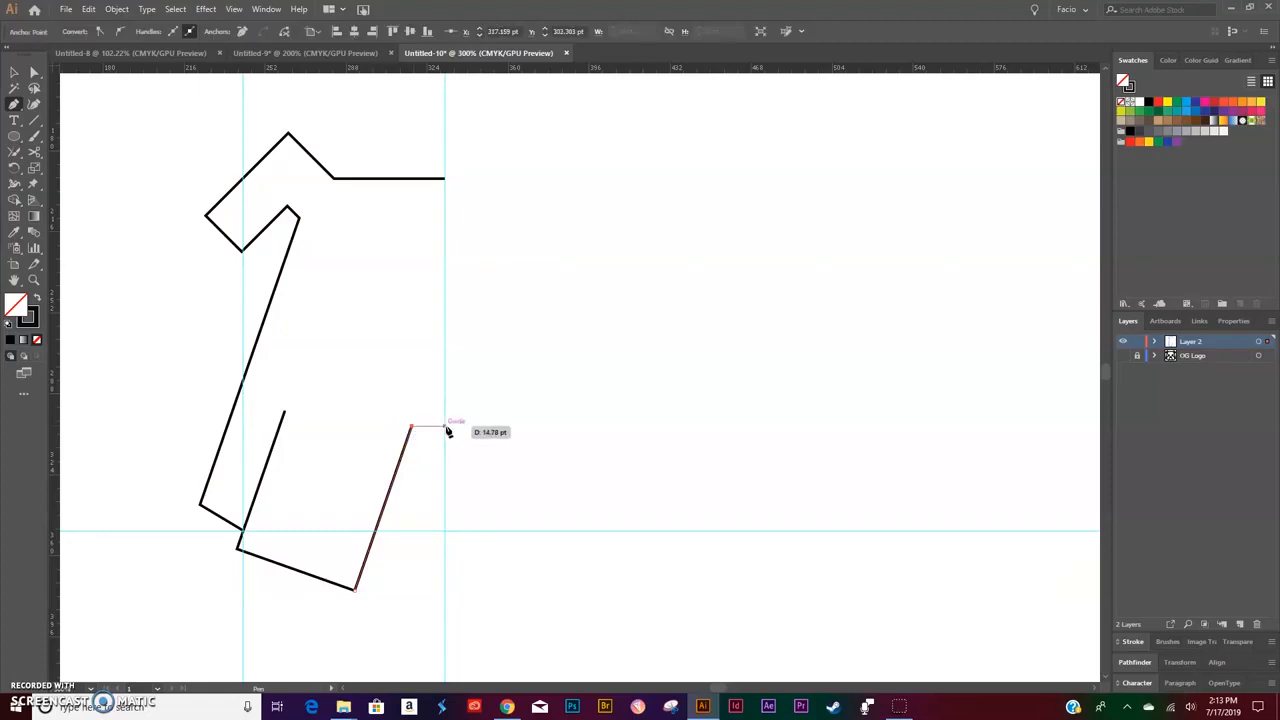
left_click(447, 427)
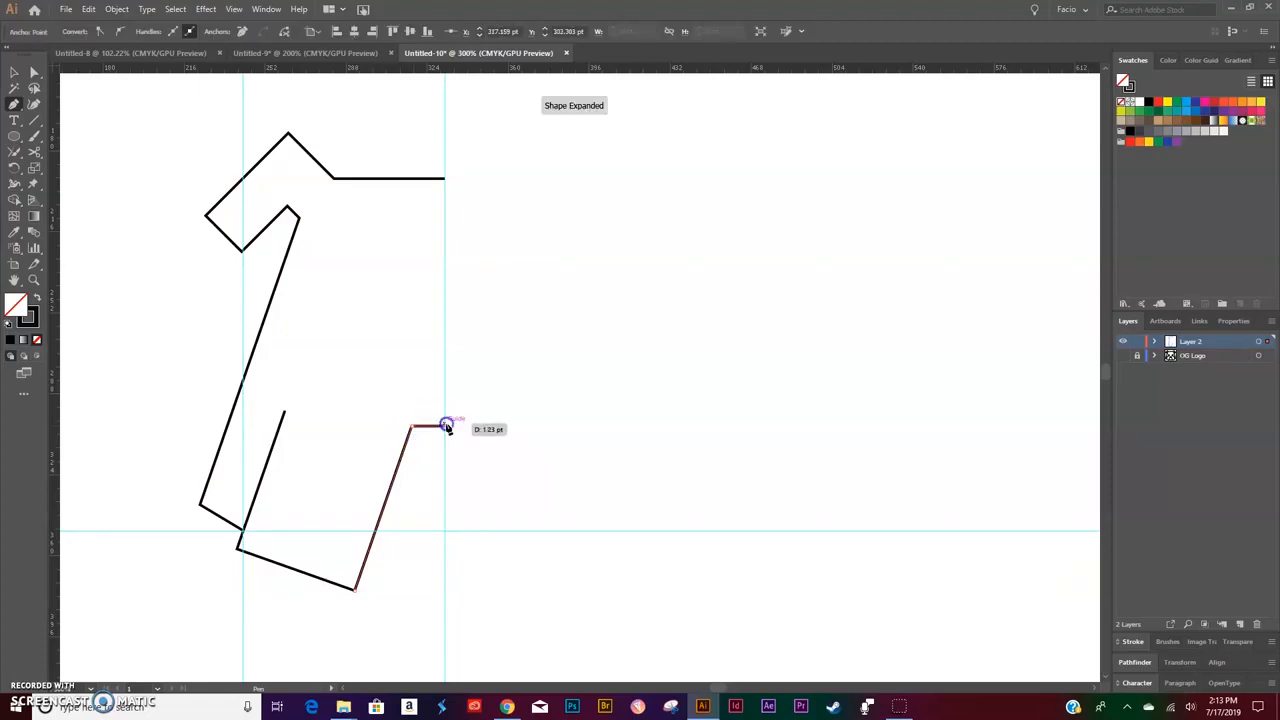
Check the nose against the original logo and draw a horizontal line about 21 pt long from the center guide to the muzzle line, at about Y 320 pt.
key("v")
left_click(584, 483)
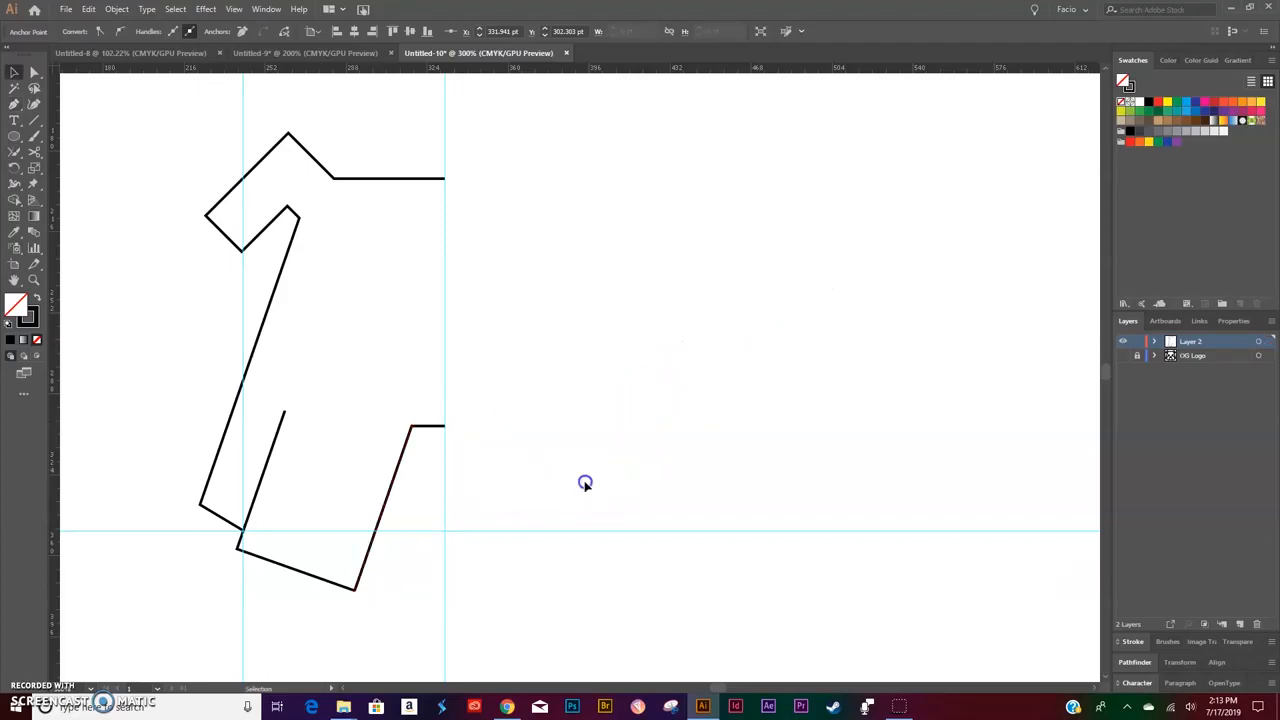
left_click(1123, 358)
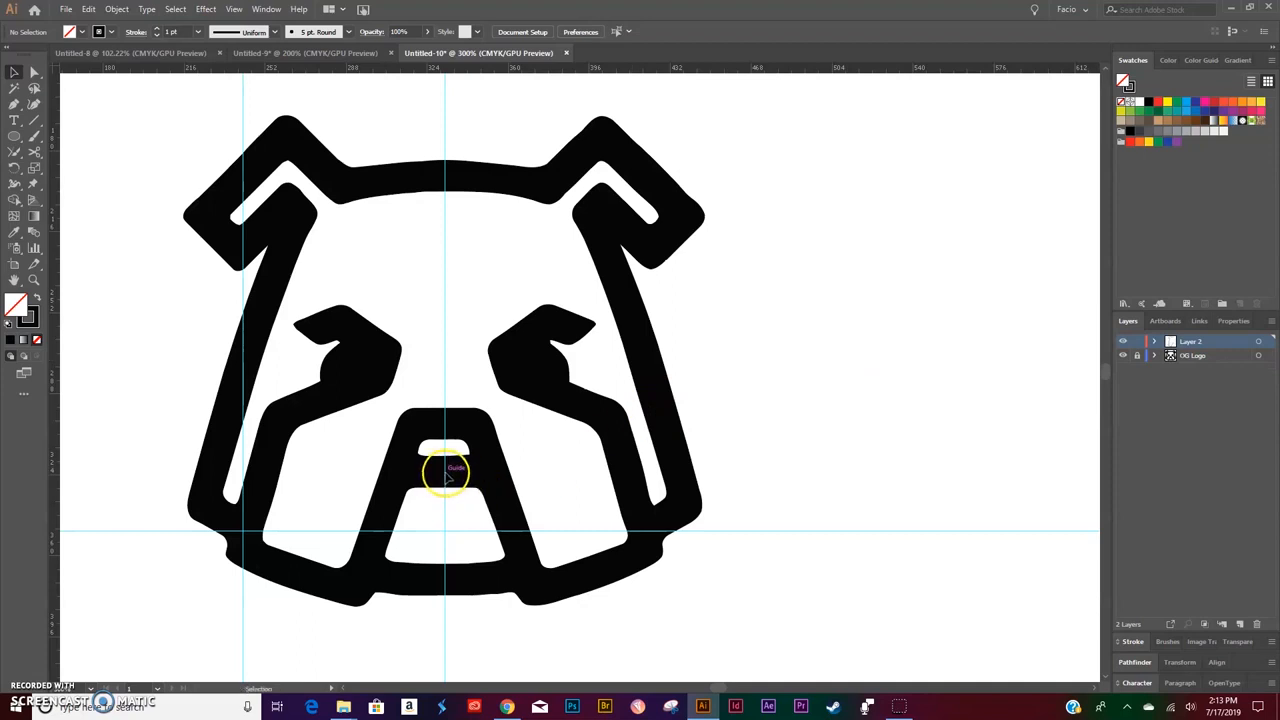
left_click(14, 104)
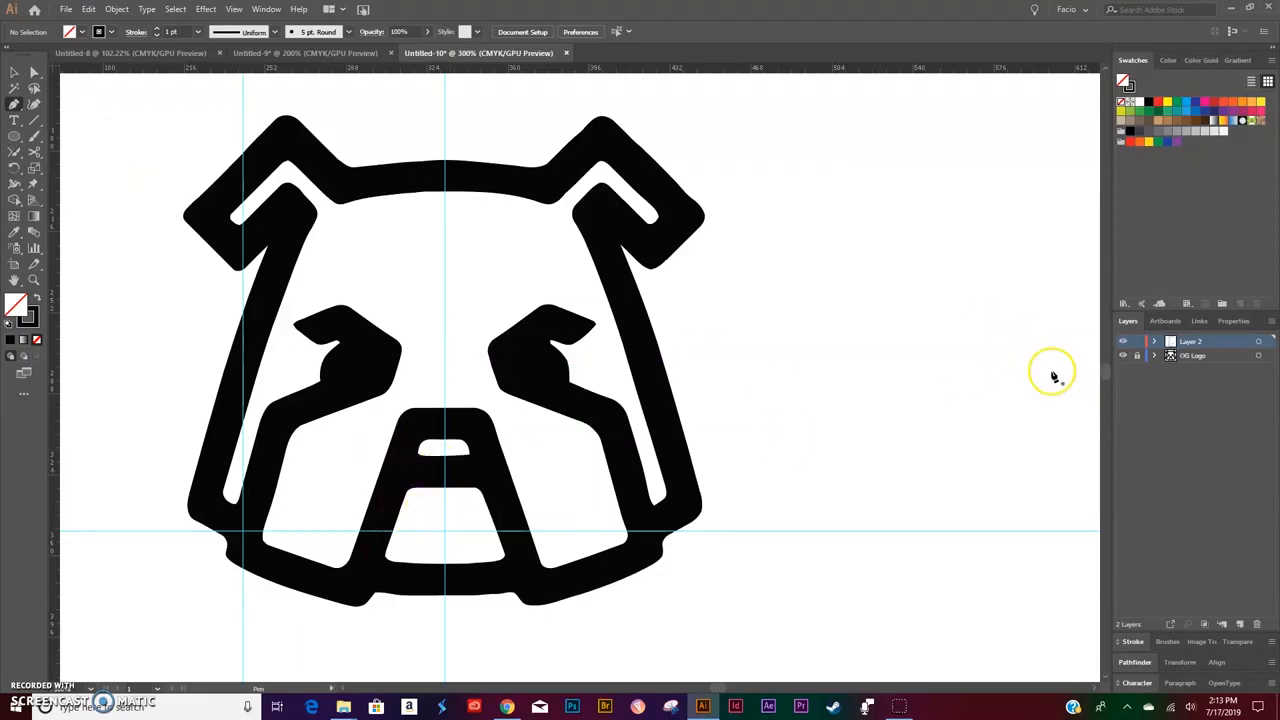
left_click(1122, 355)
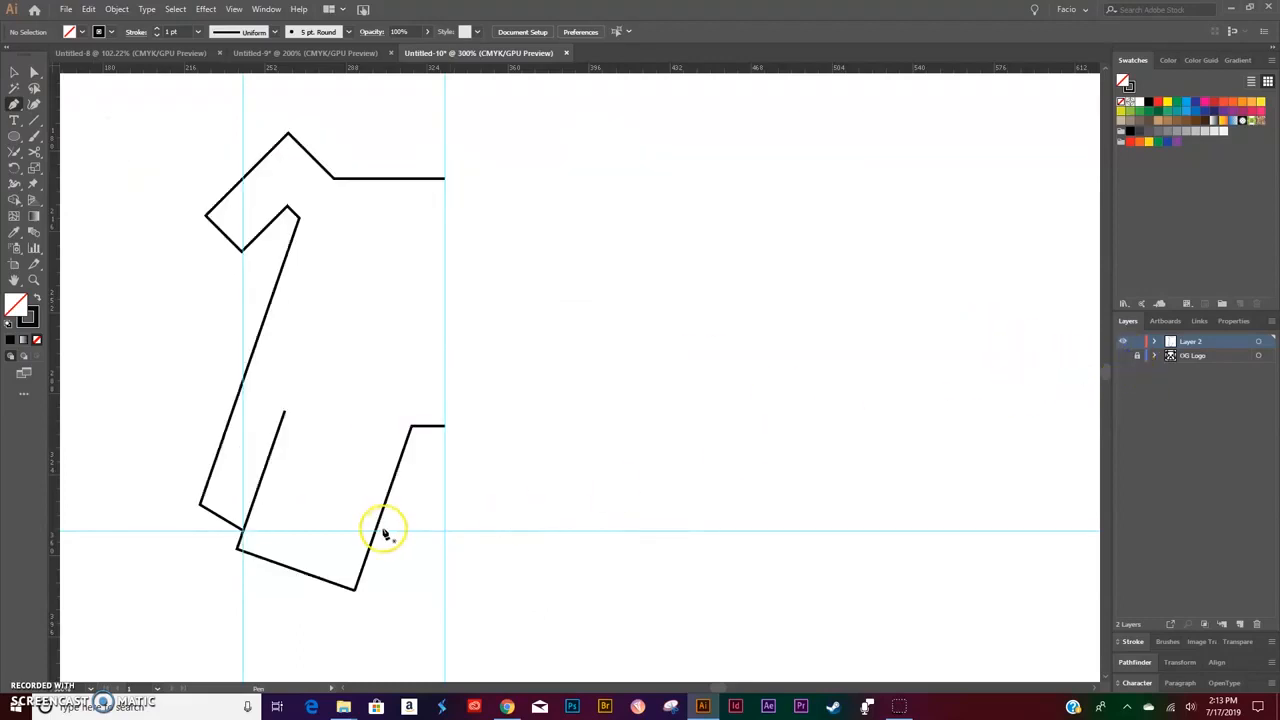
left_click(446, 468)
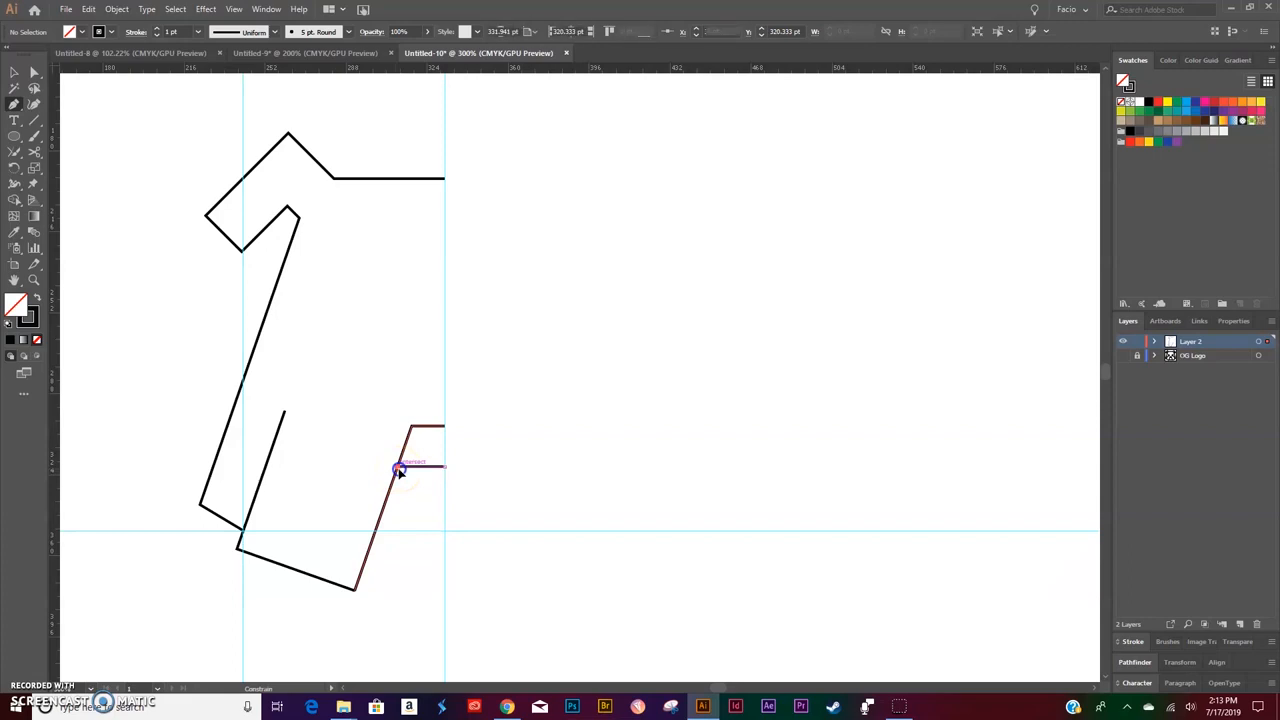
left_click(398, 467)
key("v")
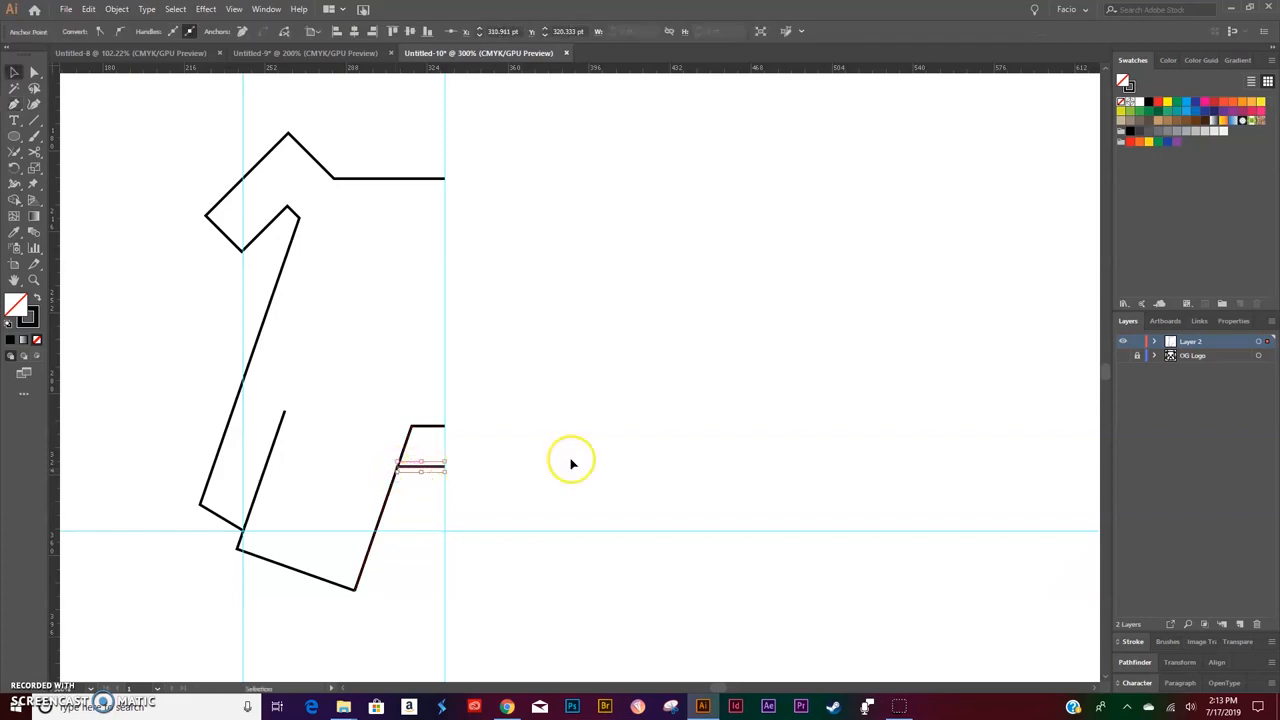
Show the original logo layer and move the short nose line down to Y 322.333 pt, along the centerline of the nose's lower bar.
left_click(1123, 357)
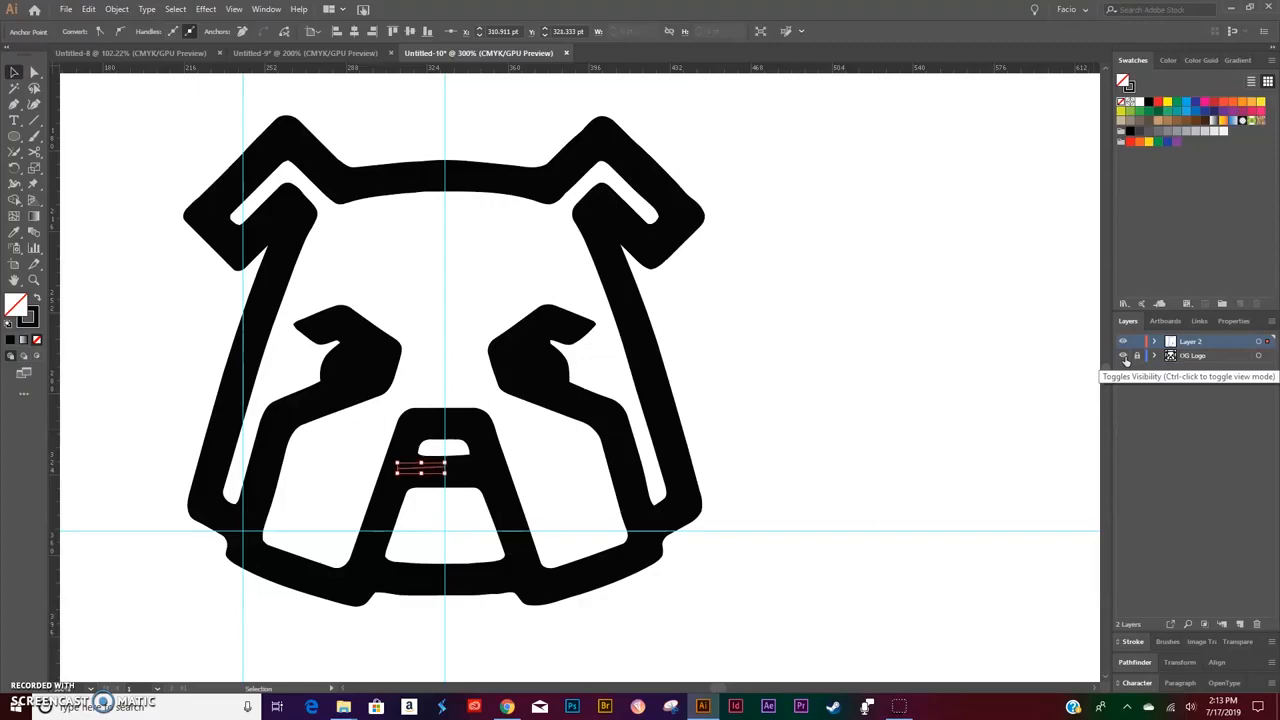
left_click(297, 474)
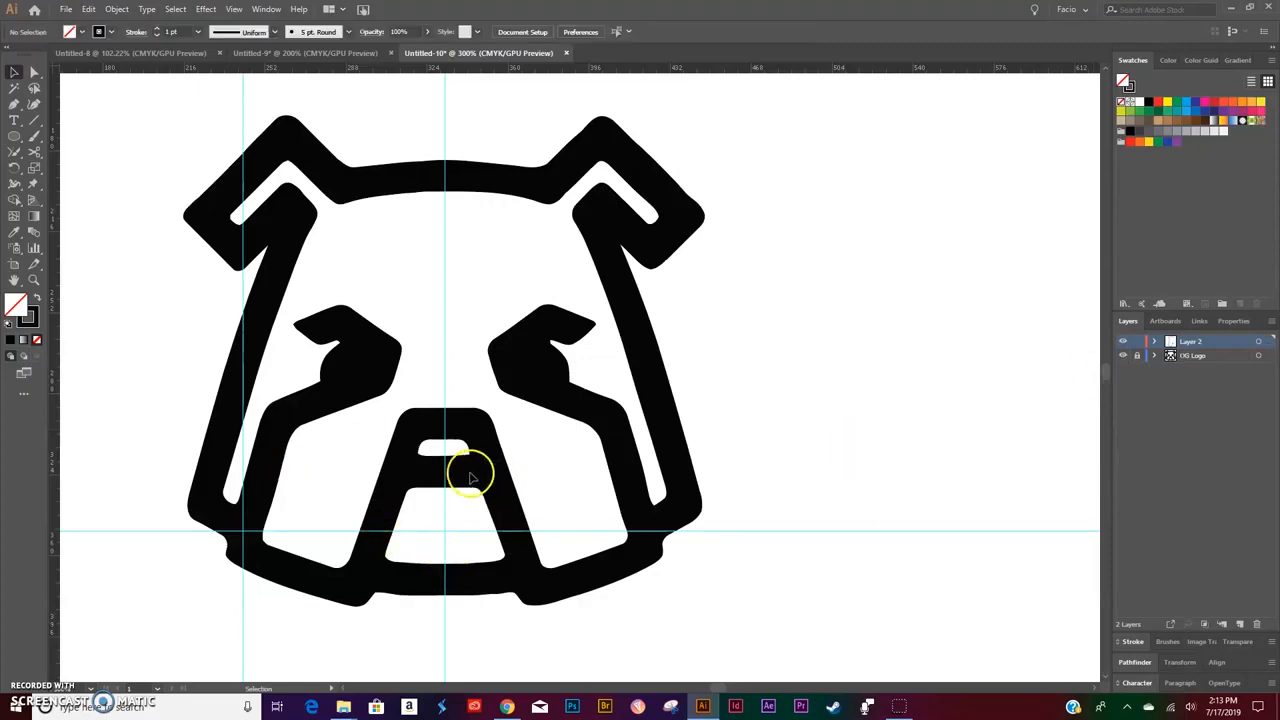
left_click(428, 474)
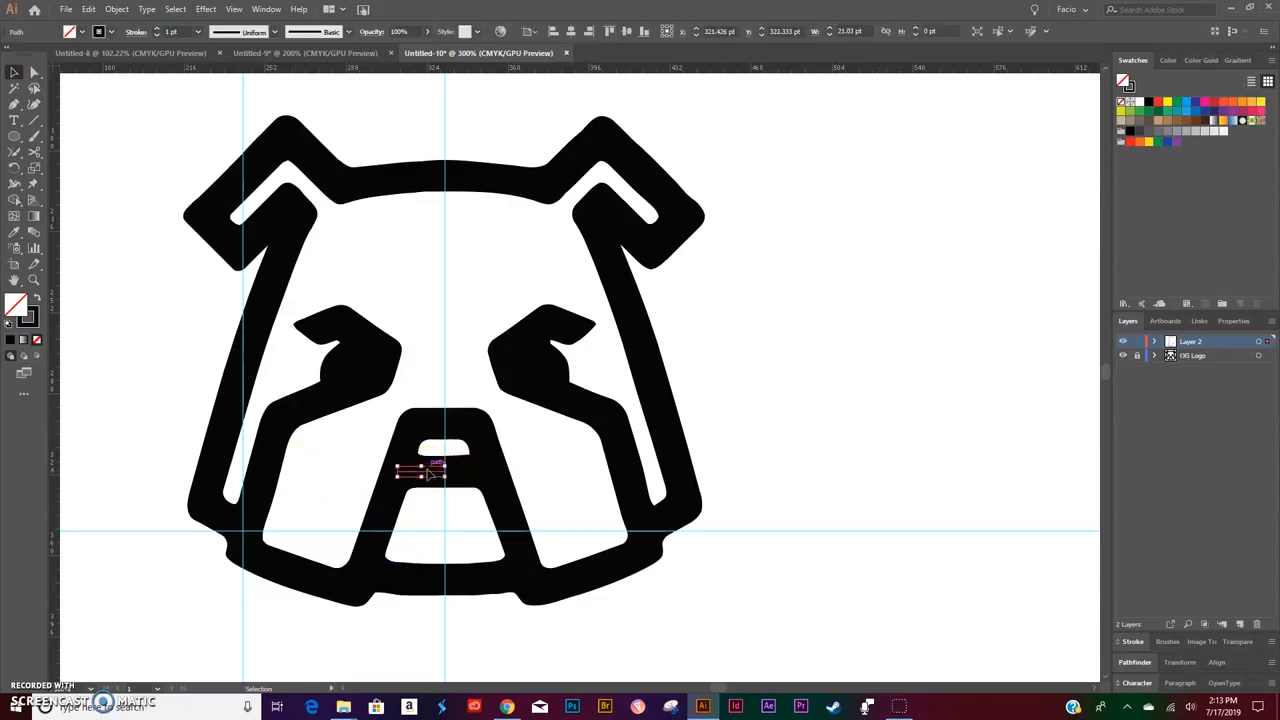
left_click(806, 403)
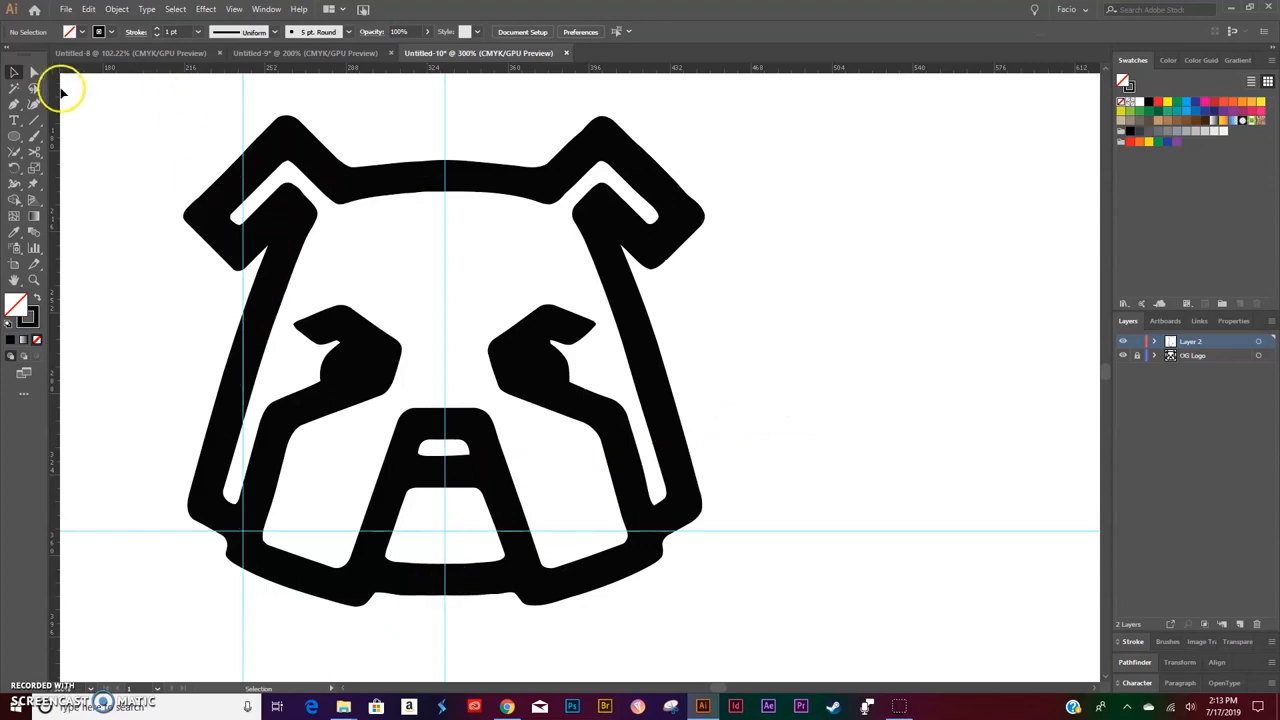
Hide the original logo layer and draw a horizontal chin line about 37 pt long from the center guide to the muzzle line.
left_click(14, 104)
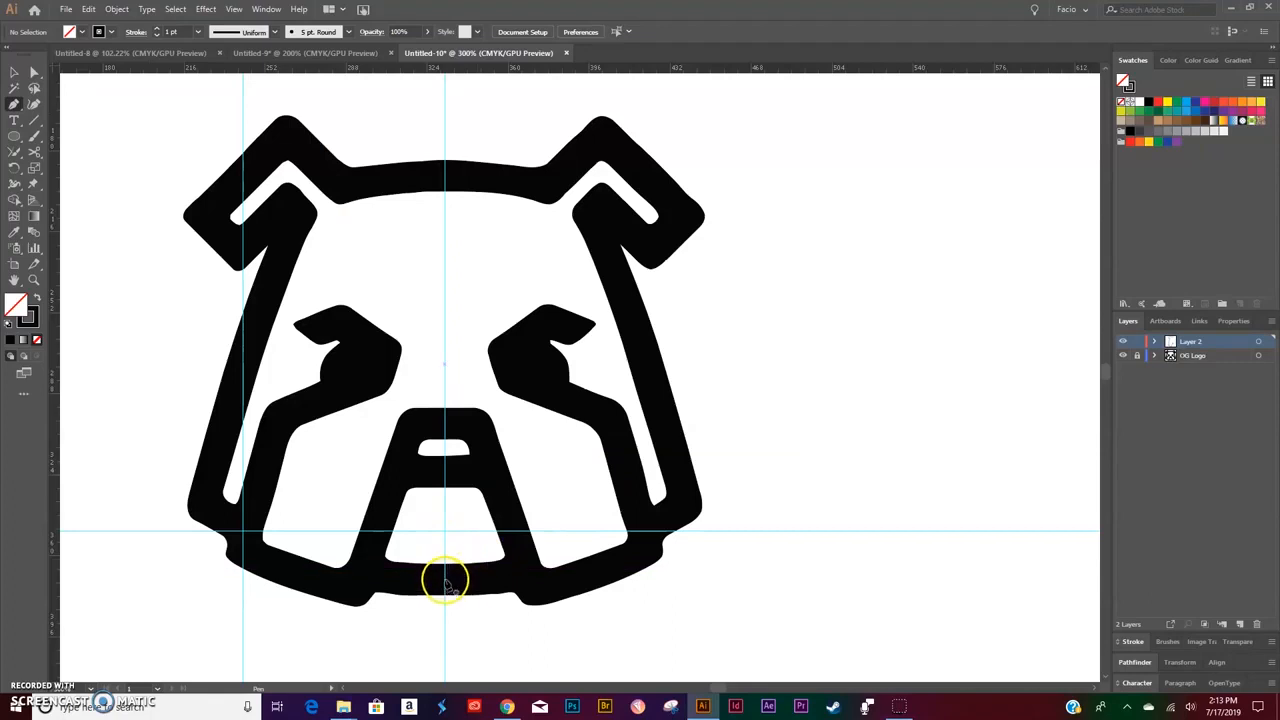
left_click(1122, 356)
left_click(445, 573)
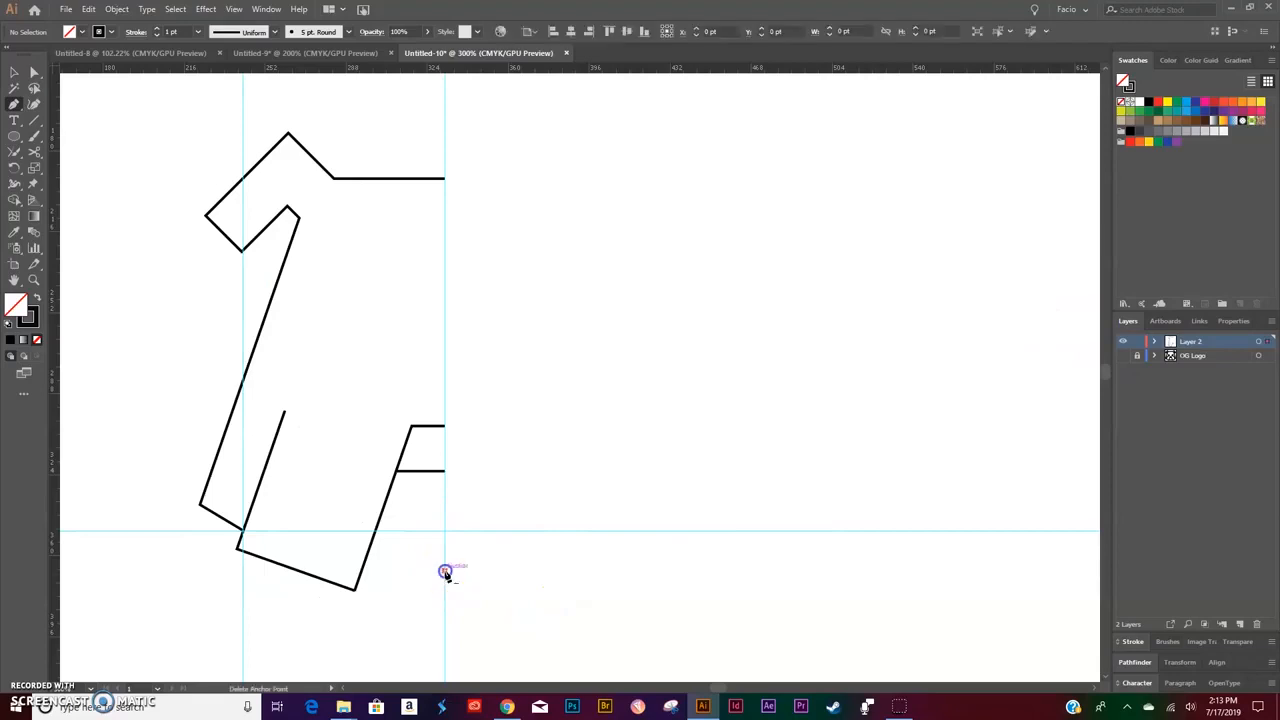
left_click(361, 570)
key("v")
left_click(507, 601)
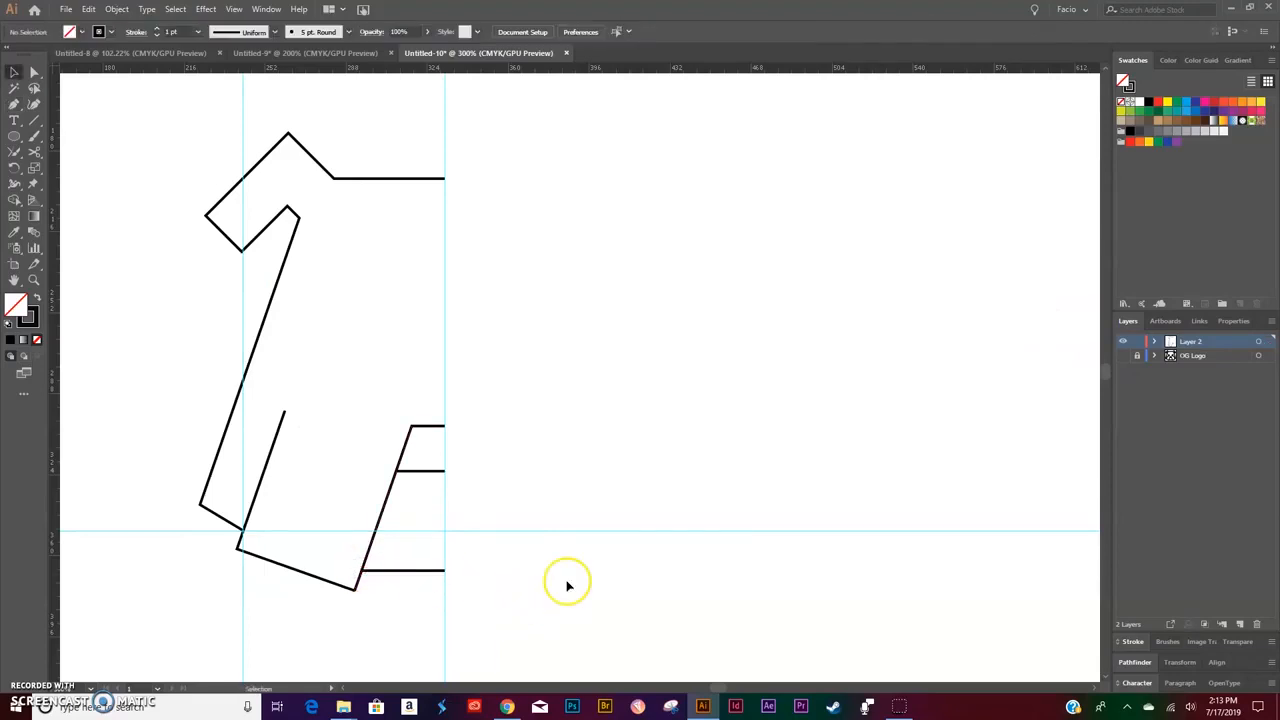
Show the original logo layer and nudge the chin line down to about Y 369.6 pt, onto the chin bar's centerline.
left_click(1122, 356)
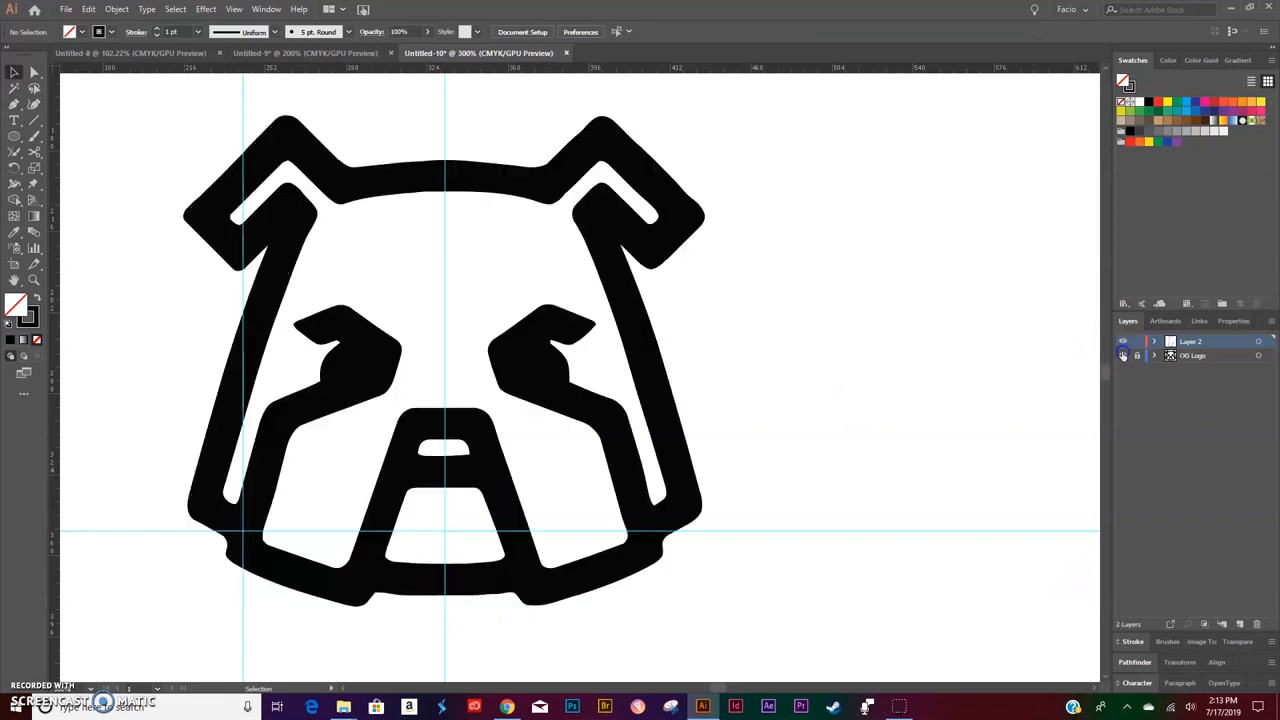
left_click(294, 375)
left_click(396, 636)
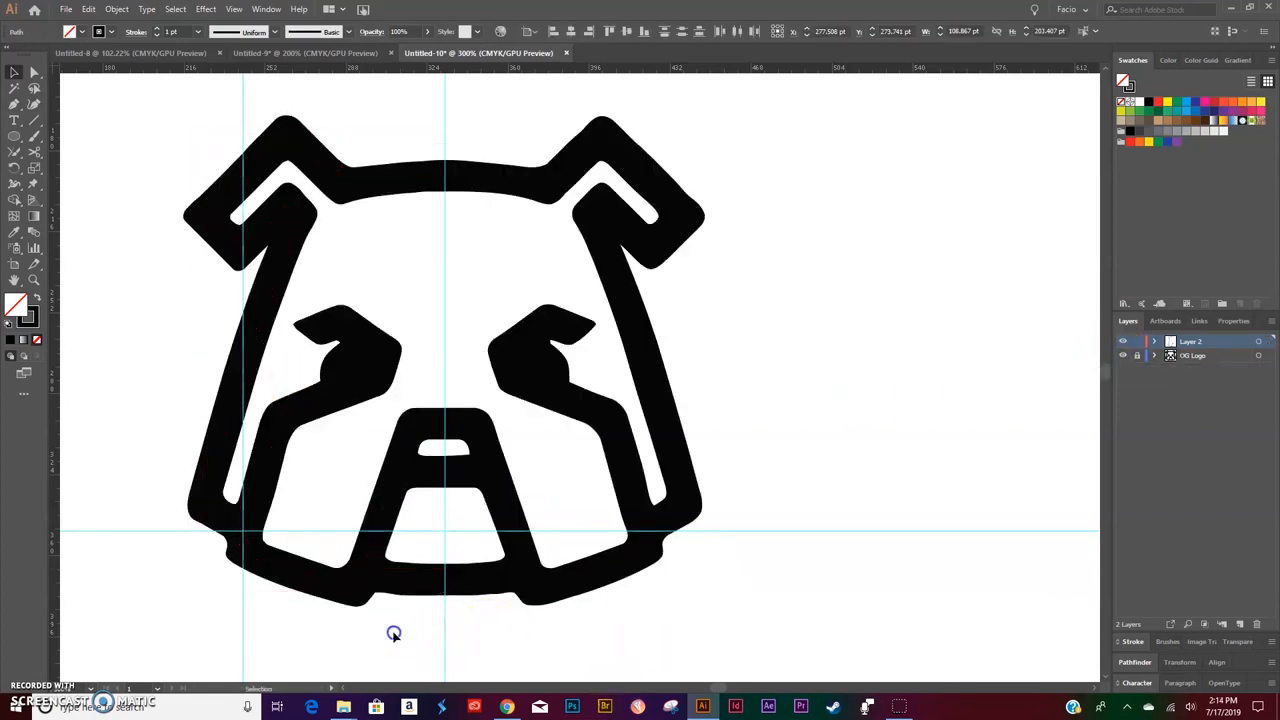
left_click(402, 576)
key("Down")
key("Down")
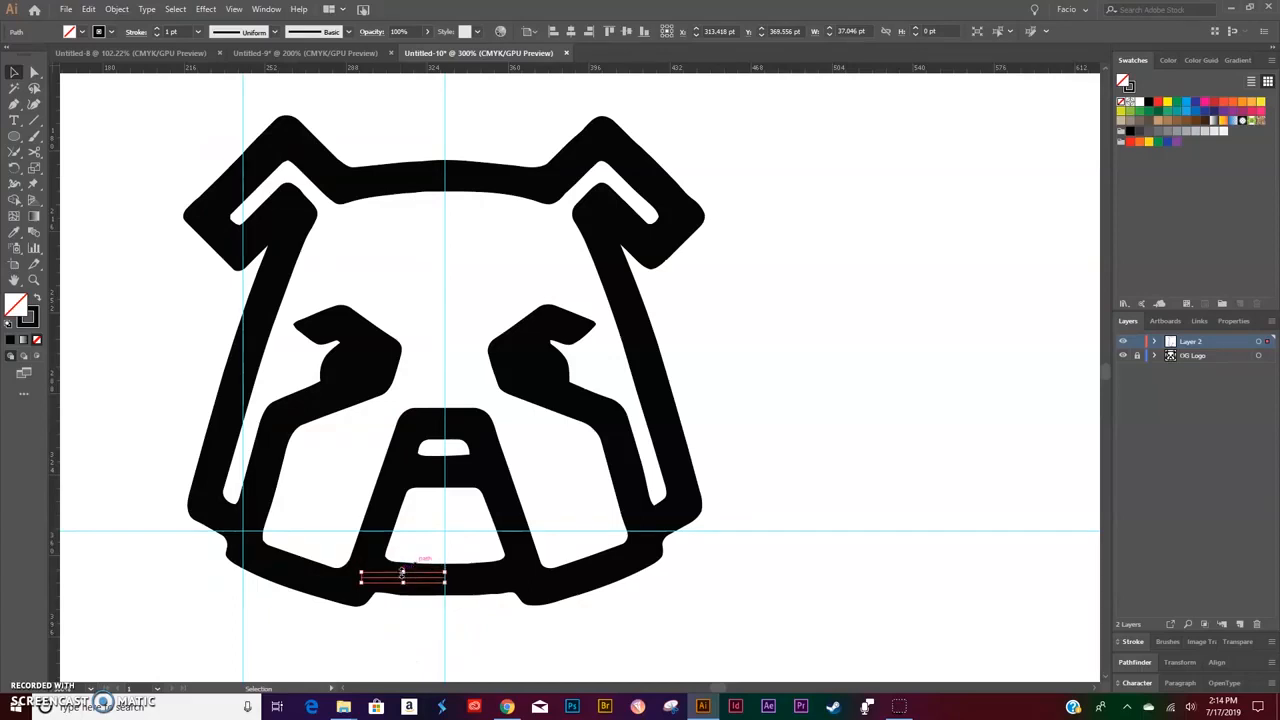
Hide the original logo layer and extend the chin line's outer end to the muzzle line, at about X 294 pt.
left_click(1122, 355)
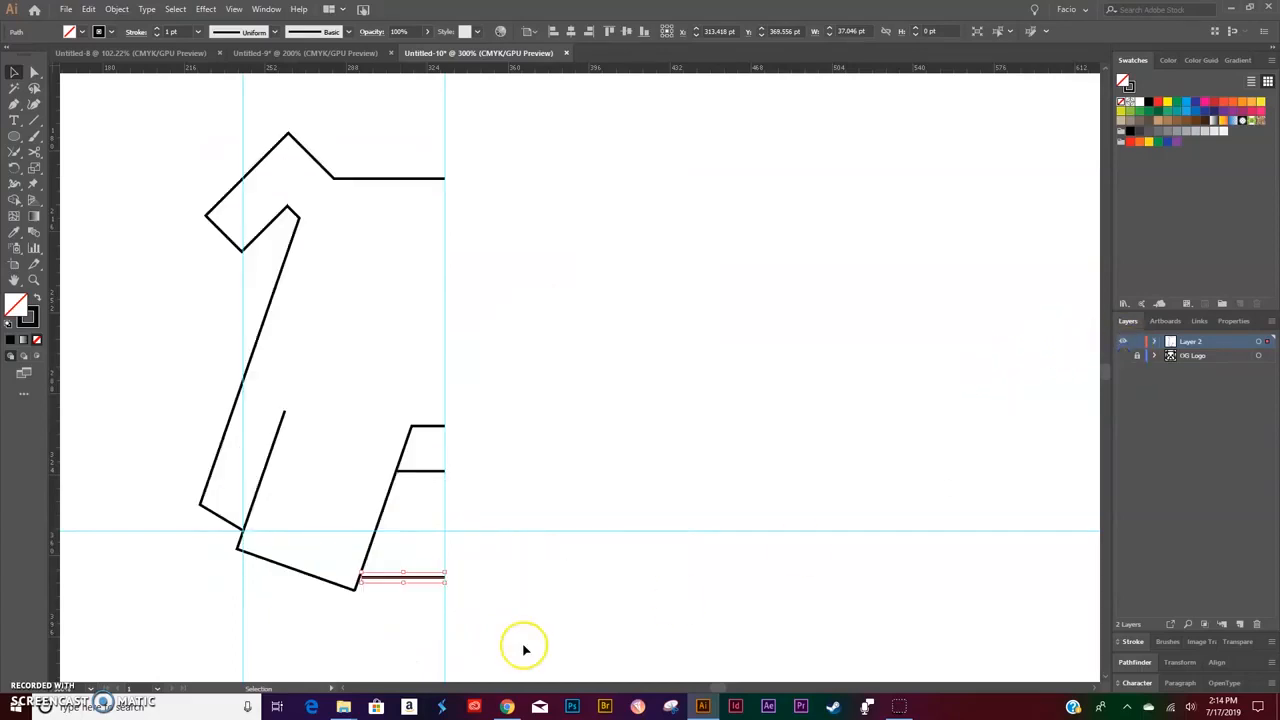
left_click(398, 641)
left_click_drag(357, 580, 351, 580)
left_click(400, 623)
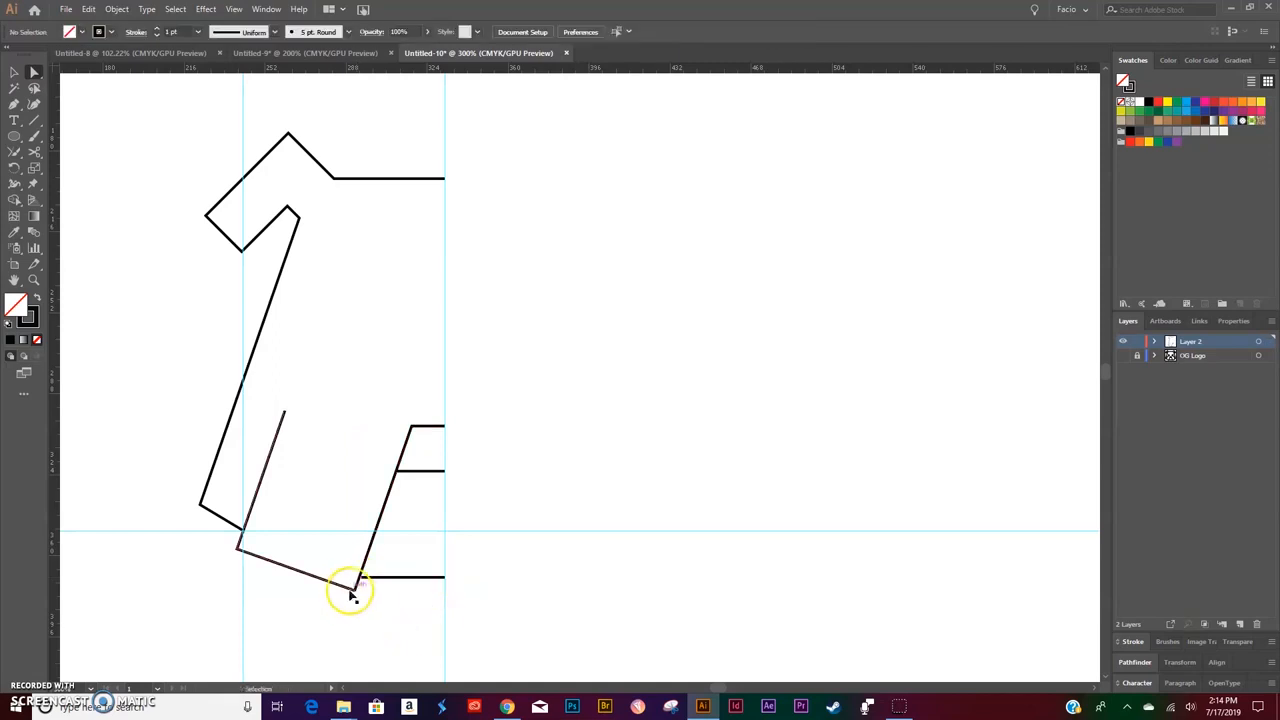
key("ctrl+plus")
key("ctrl+plus")
key("ctrl+plus")
scroll(217, 520, "down", 5)
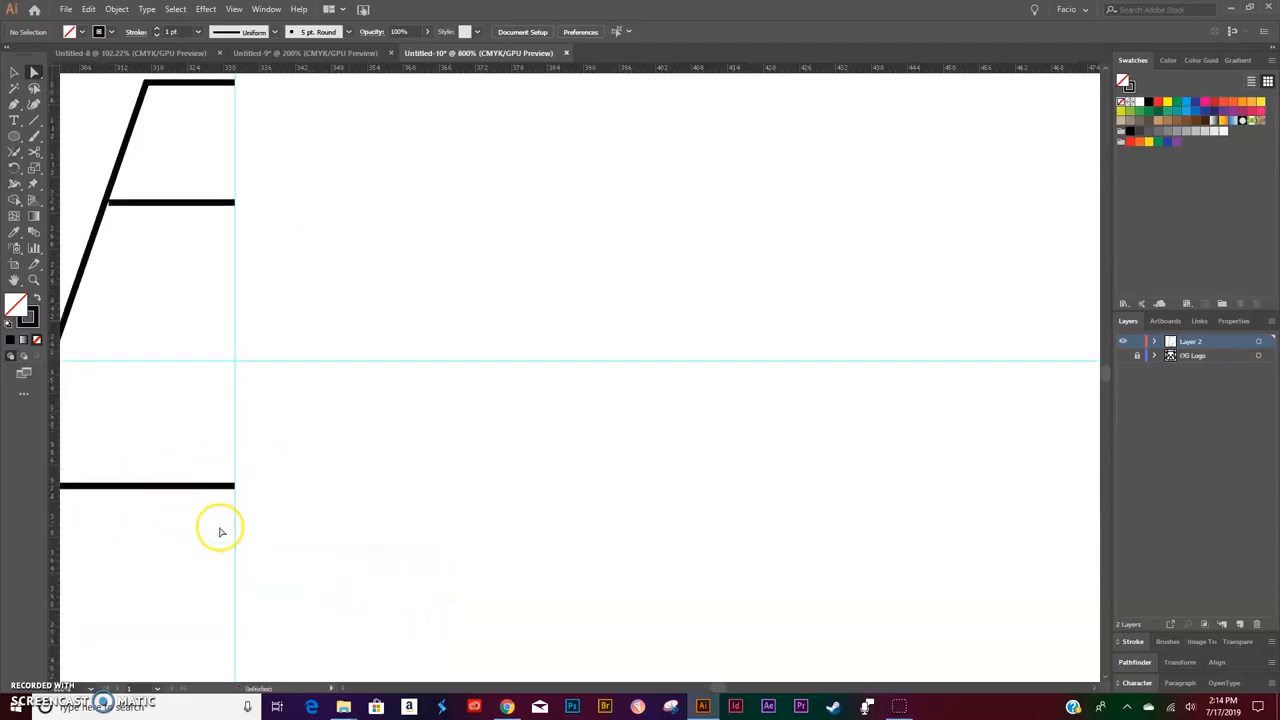
scroll(218, 528, "left", 5)
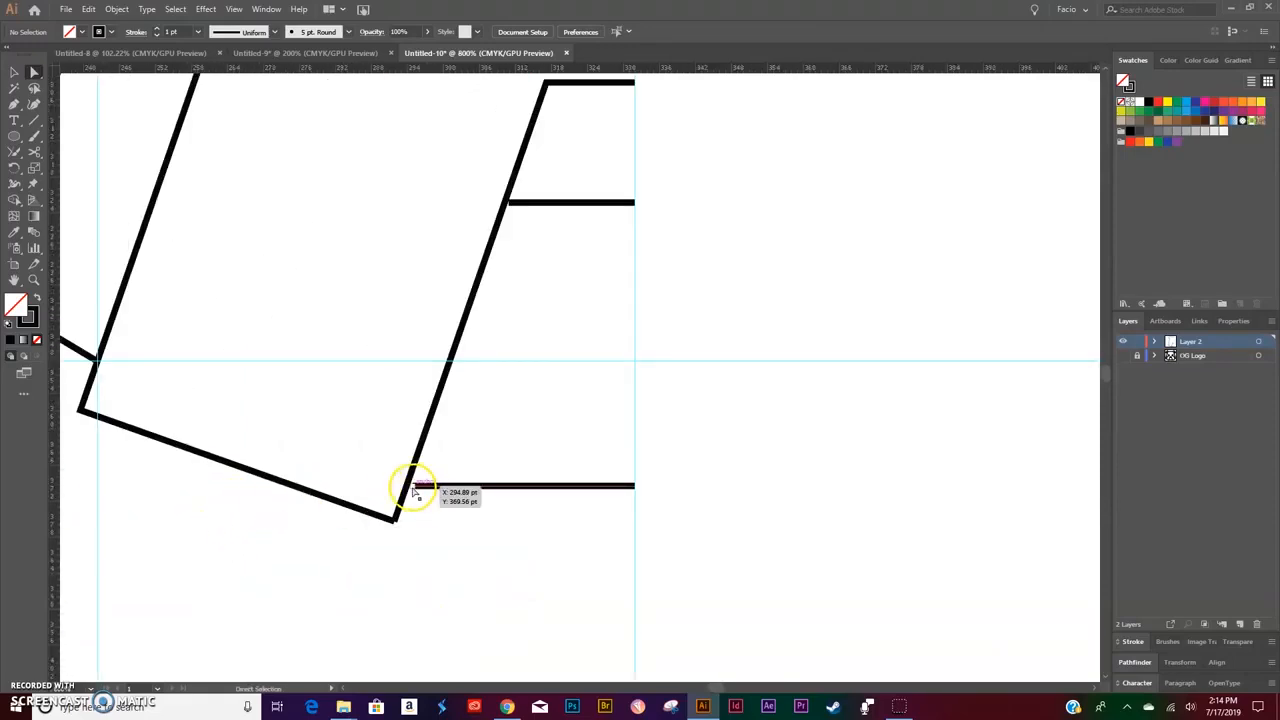
left_click(413, 488)
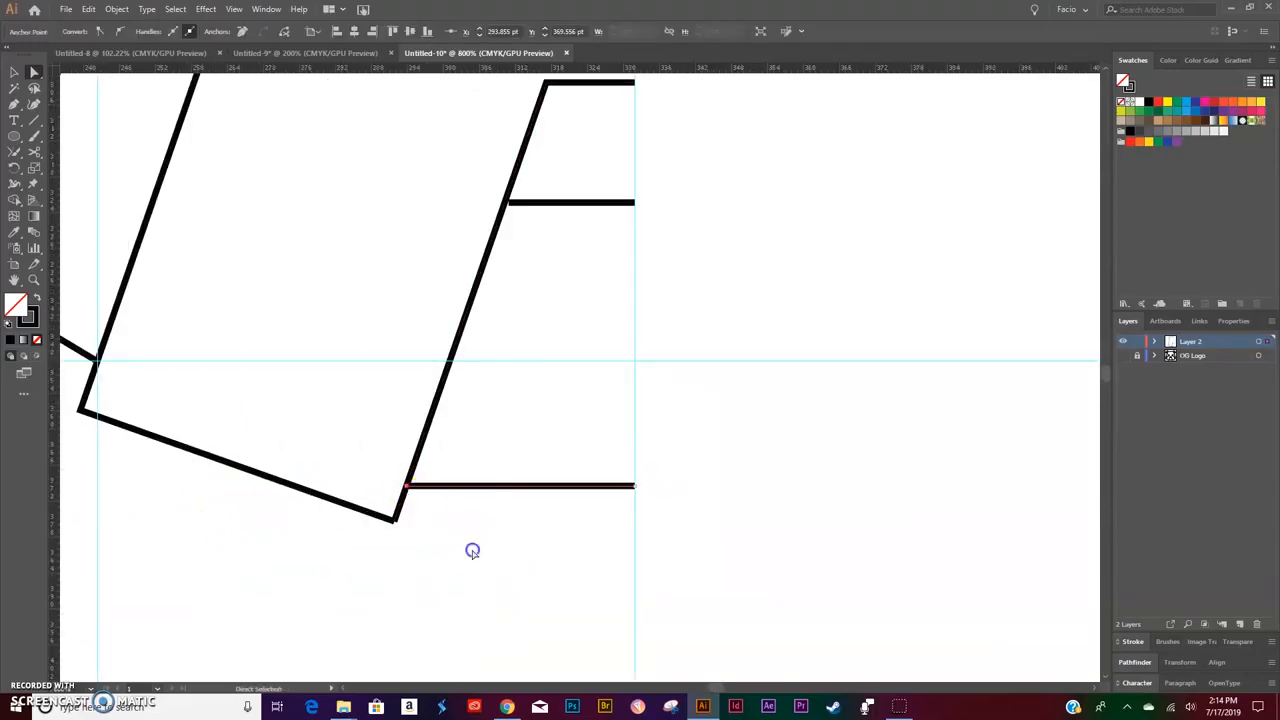
left_click(473, 552)
Compare the traced jaw, nose and chin lines with the original logo by switching its layer on and off.
key("ctrl+0")
key("ctrl+equal")
key("ctrl+equal")
key("ctrl+equal")
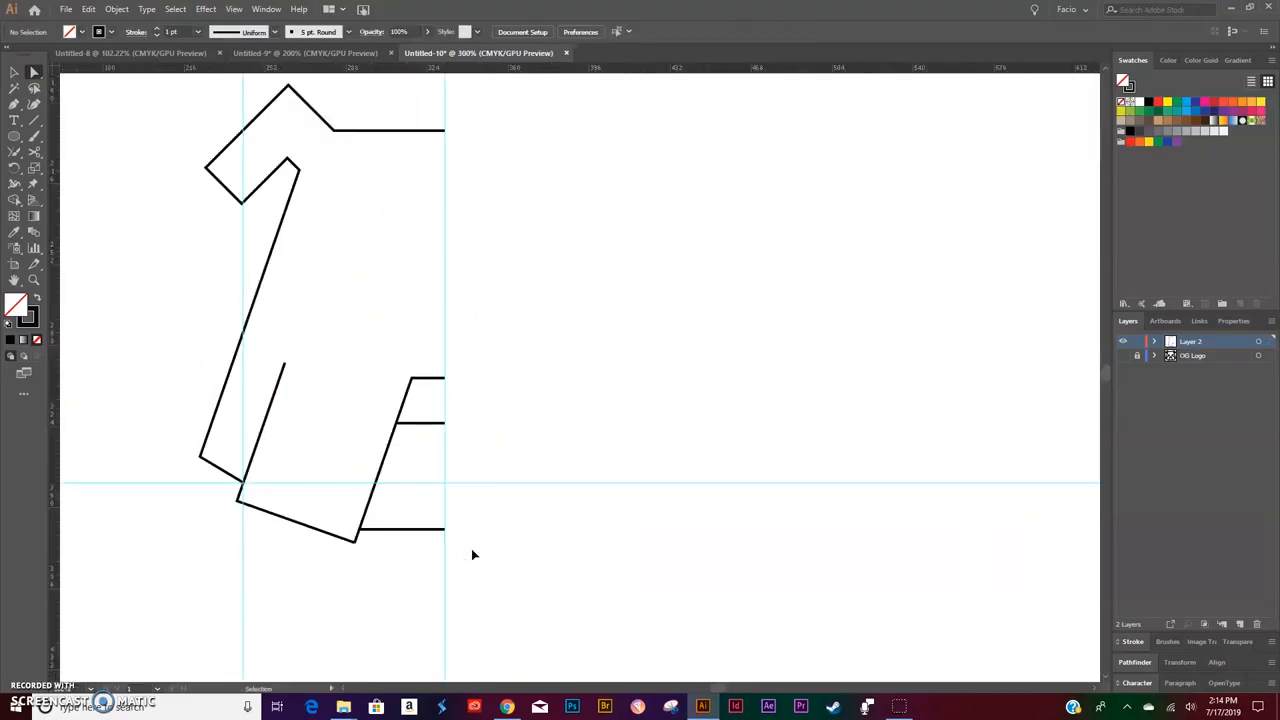
left_click(1124, 356)
left_click(1124, 357)
left_click(1124, 357)
left_click(1124, 357)
key("v")
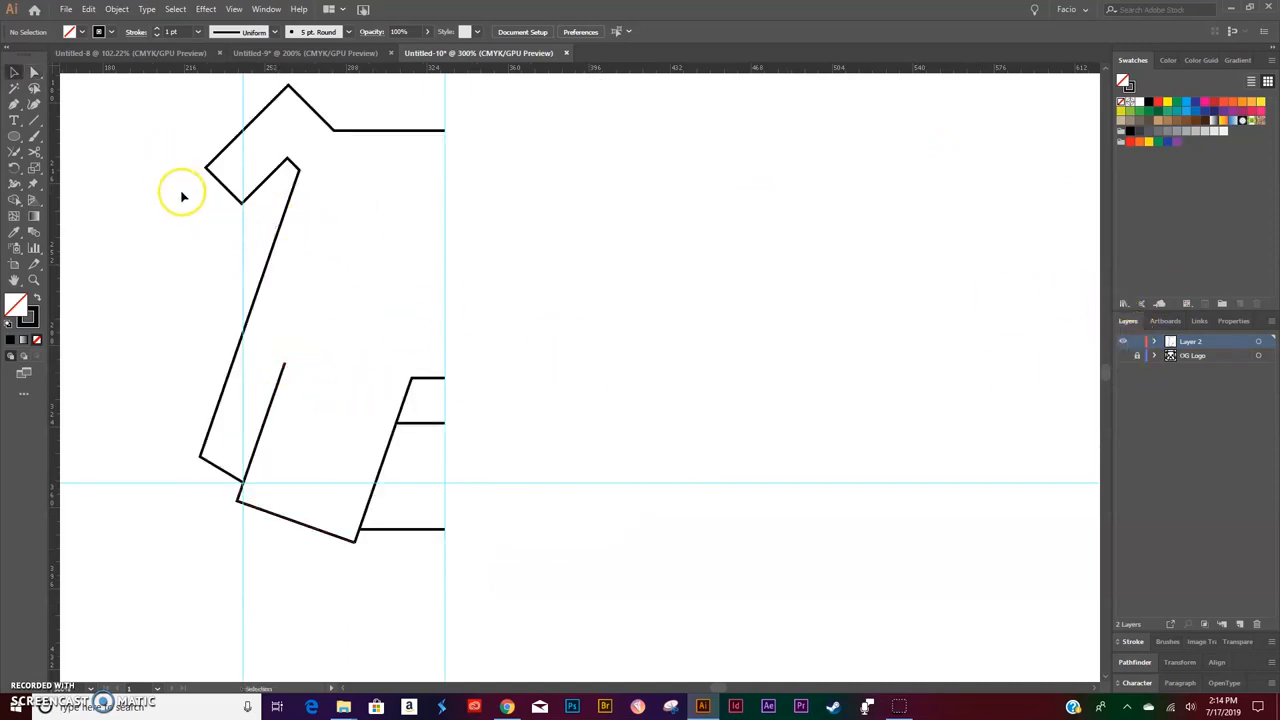
Show the original logo layer and extend the cheek line's open end with four segments around the eye, ending in the brow at about X 275 pt, Y 260 pt.
key("ctrl+a")
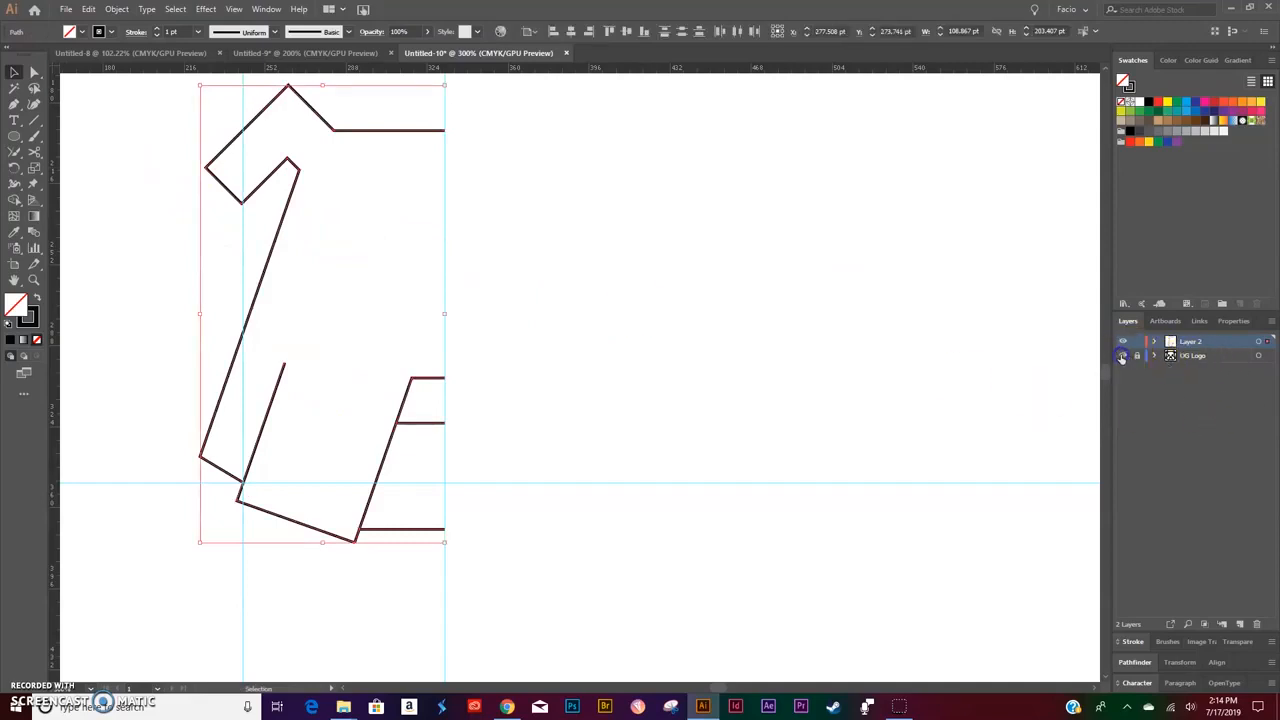
left_click(1122, 356)
key("p")
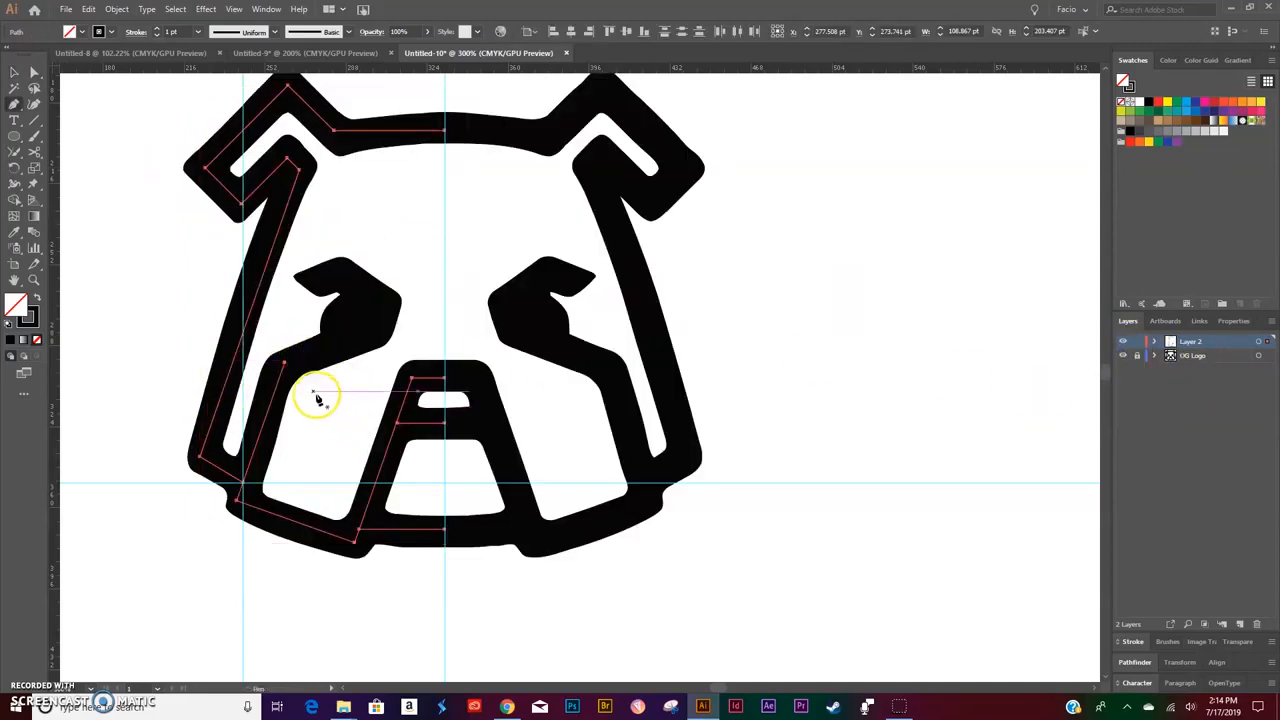
left_click(285, 364)
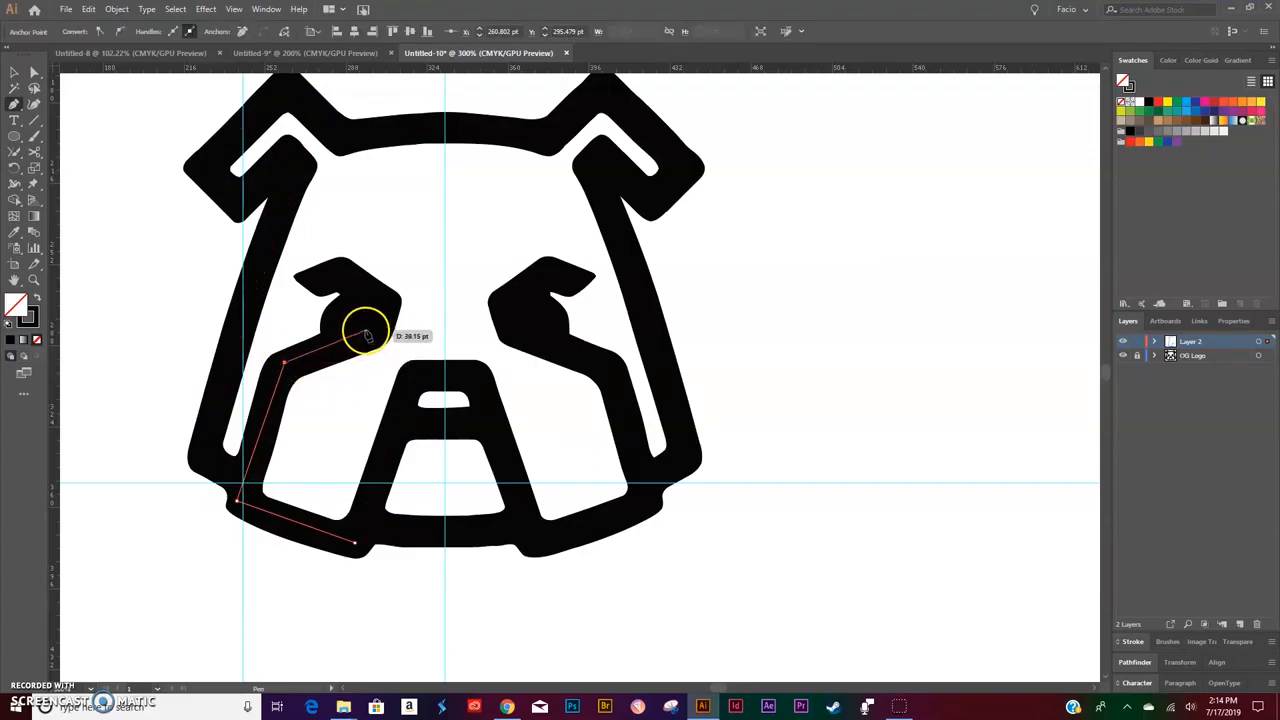
left_click(369, 333)
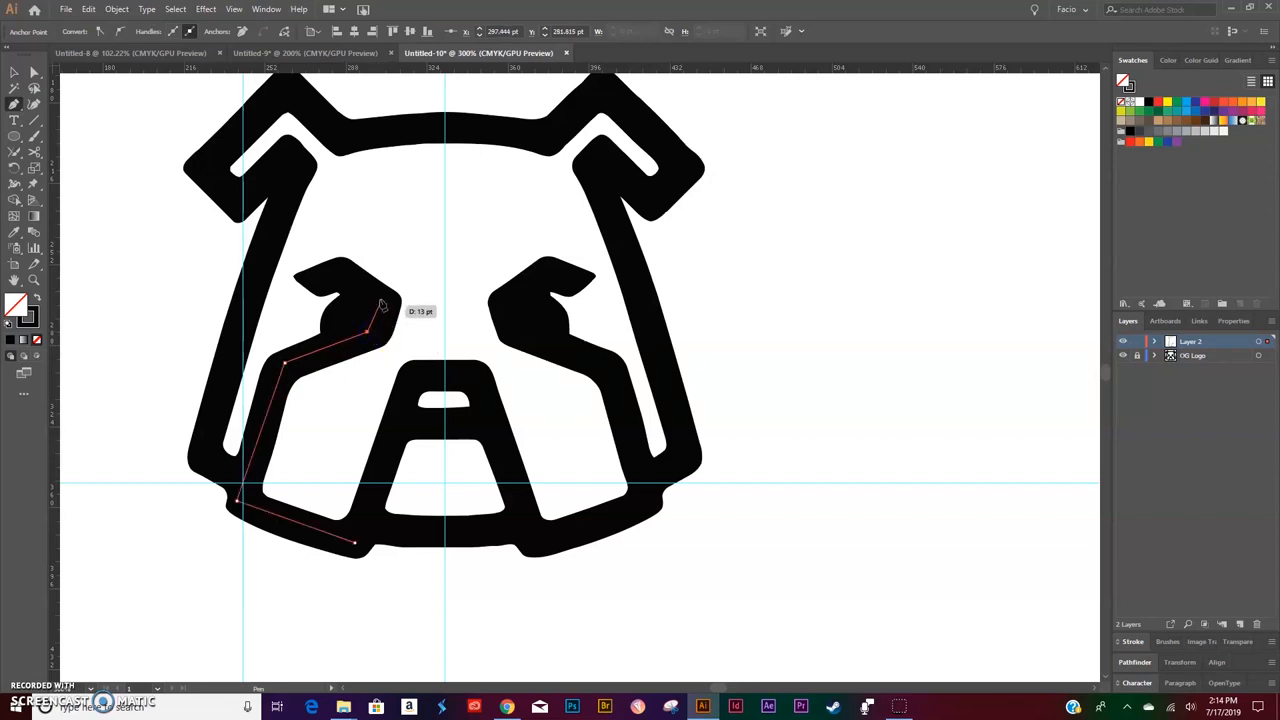
left_click(381, 298)
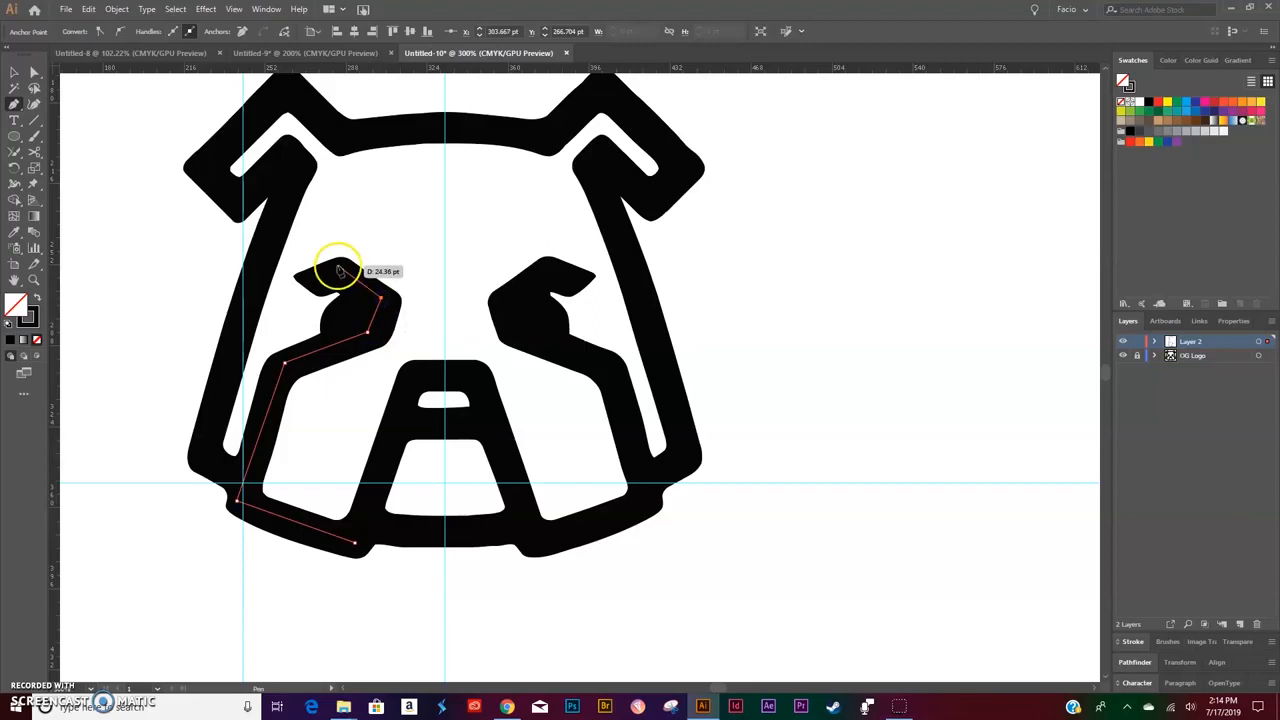
left_click(343, 270)
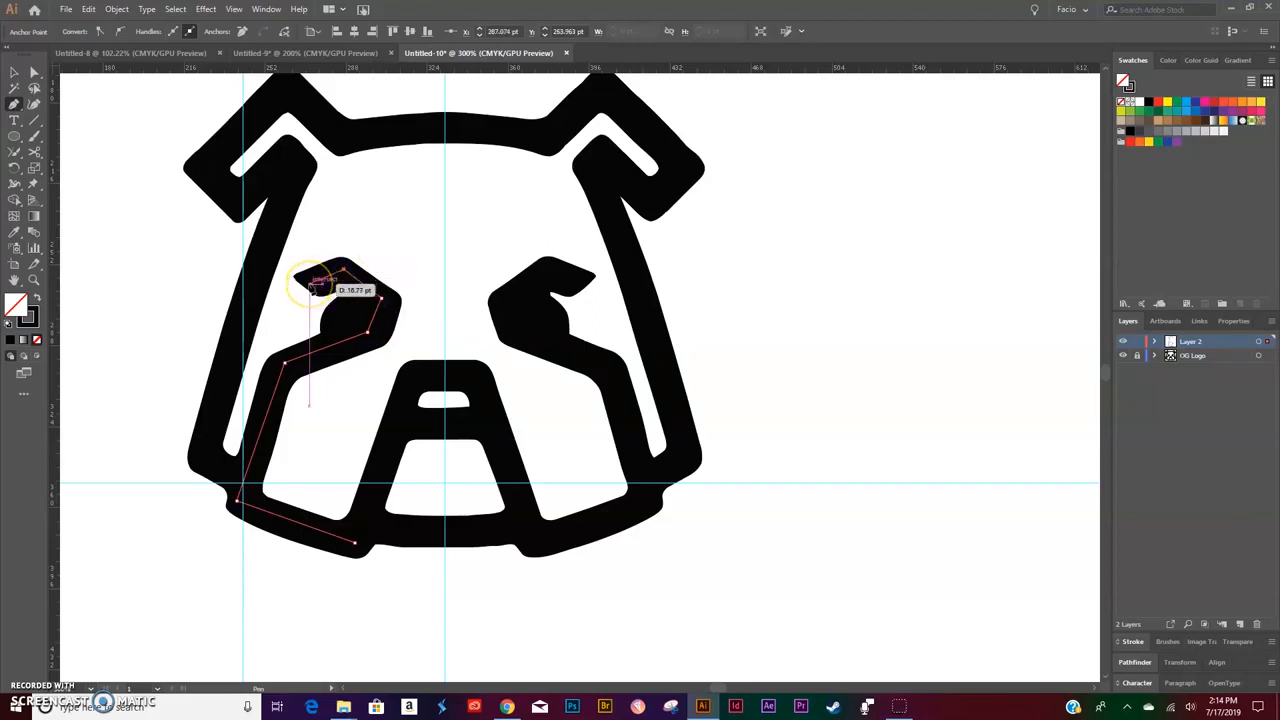
left_click(310, 285)
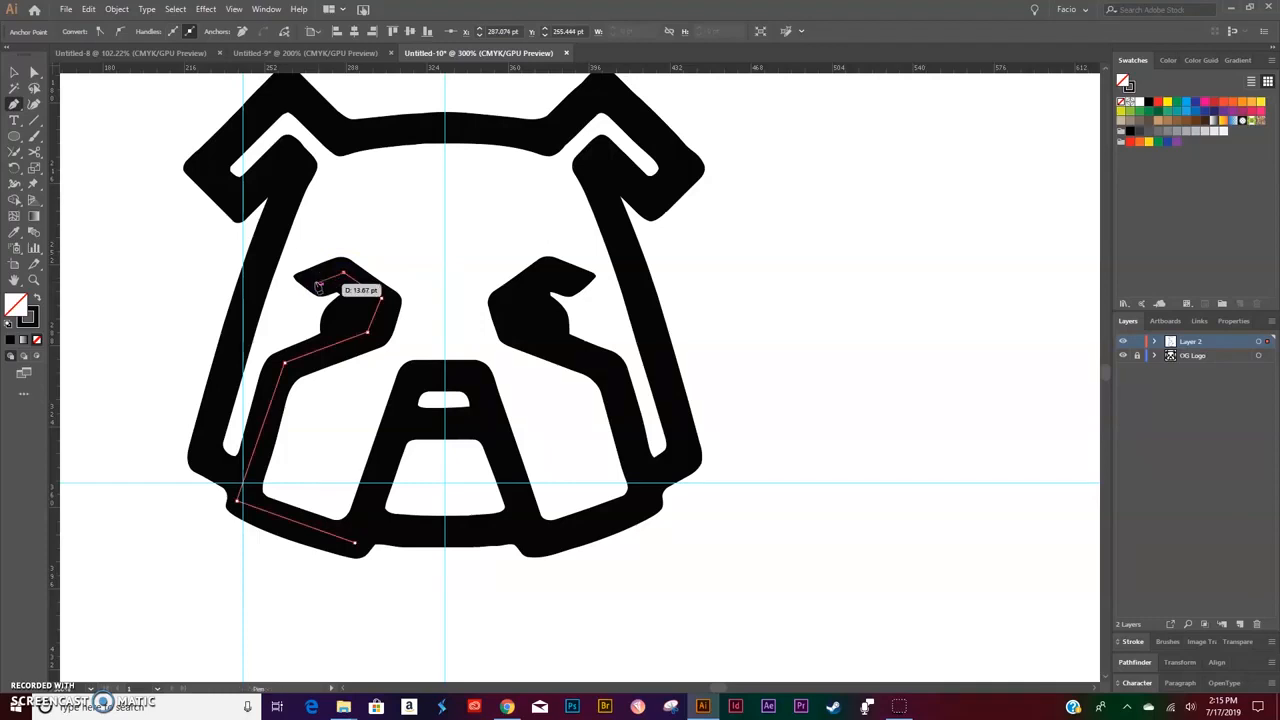
left_click(315, 287)
left_click(315, 287)
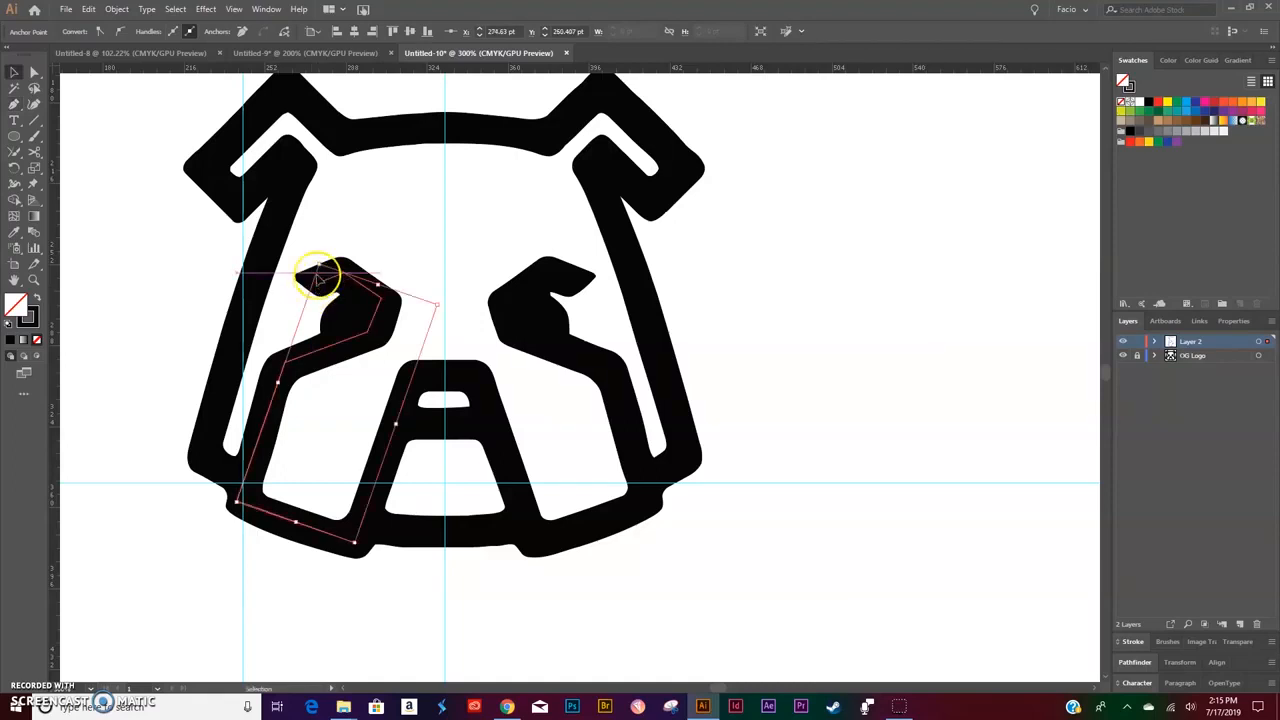
left_click(248, 597, "ctrl")
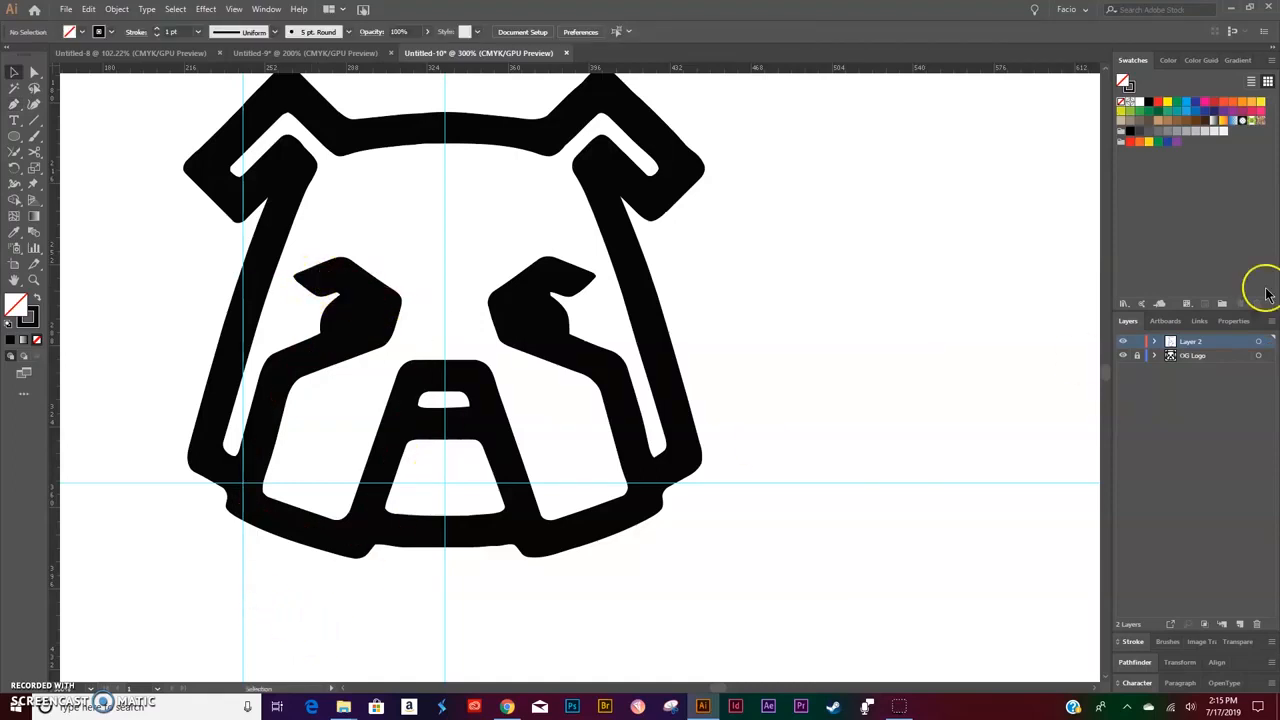
Hide the original logo layer and the guides, and examine the corner where the jaw and muzzle lines meet.
left_click(1123, 356)
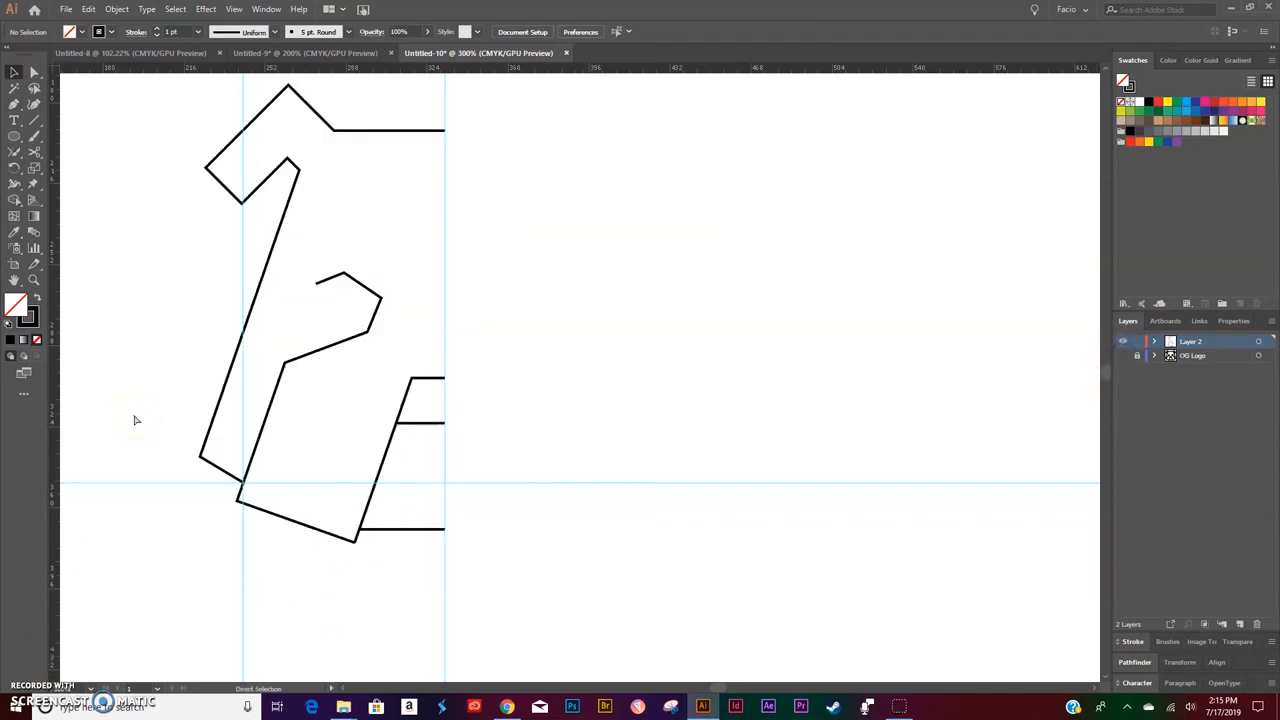
key("ctrl+semicolon")
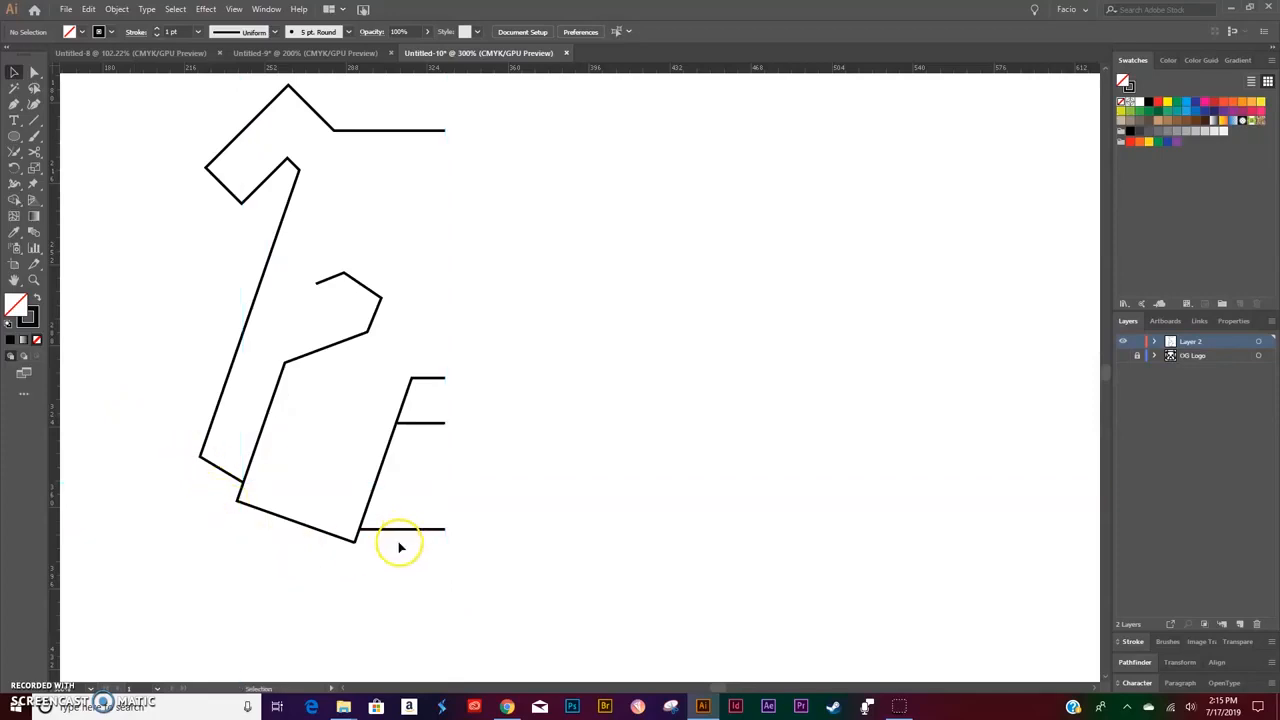
key("z")
mouse_move(349, 558)
left_mouse_down()
mouse_move(743, 314)
mouse_move(769, 334)
left_mouse_up()
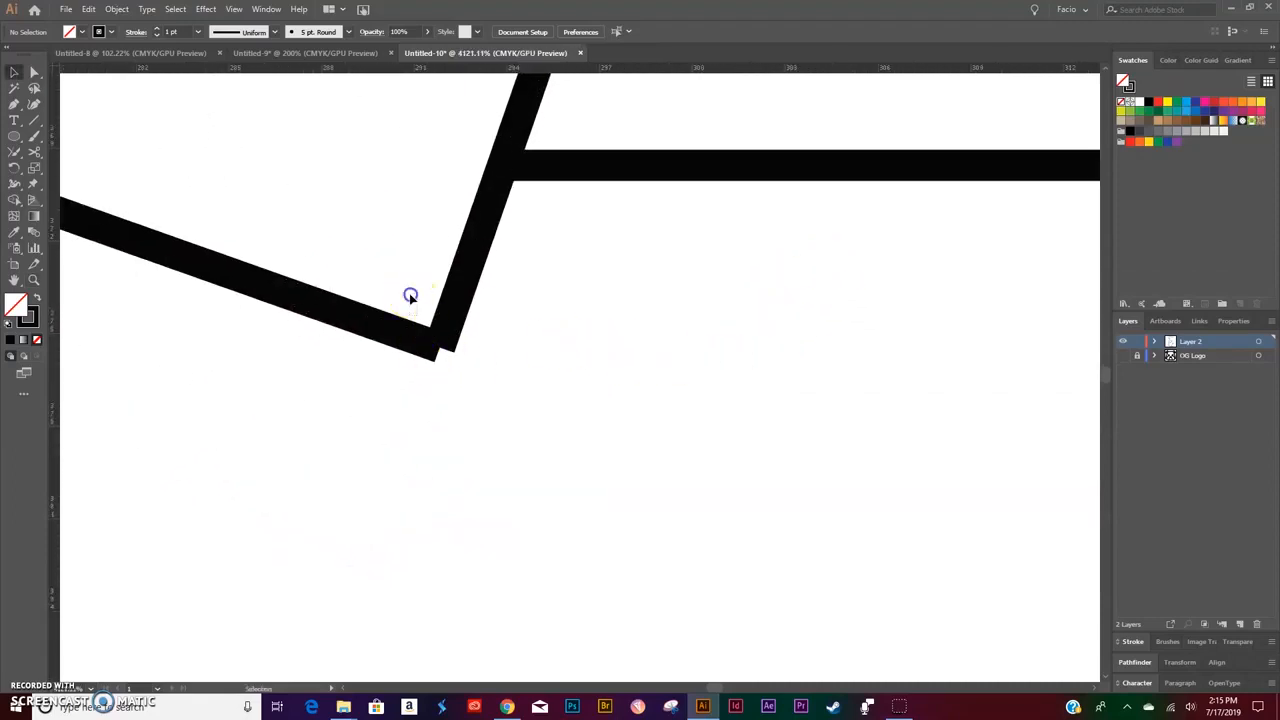
Join the open ends where the jaw and muzzle lines meet at the lower corner.
key("v")
left_click(447, 368)
scroll(483, 404, "up", 7)
scroll(481, 401, "down", 5)
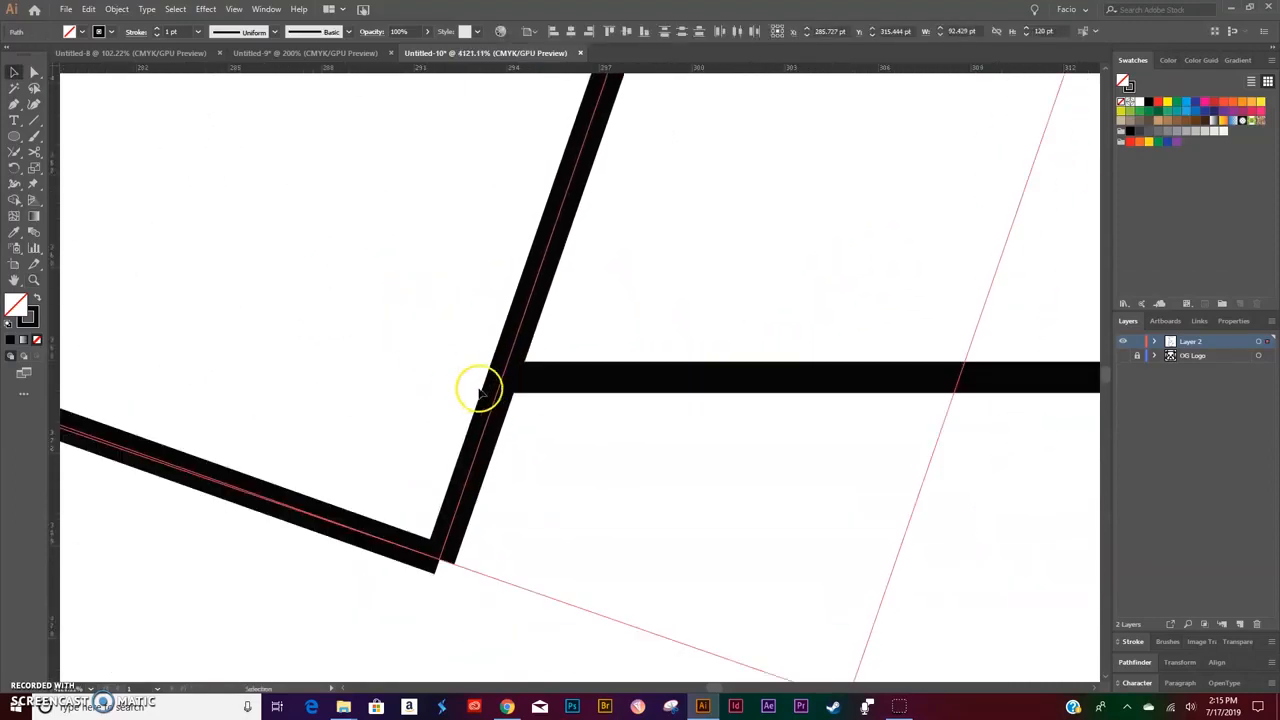
left_click(298, 276)
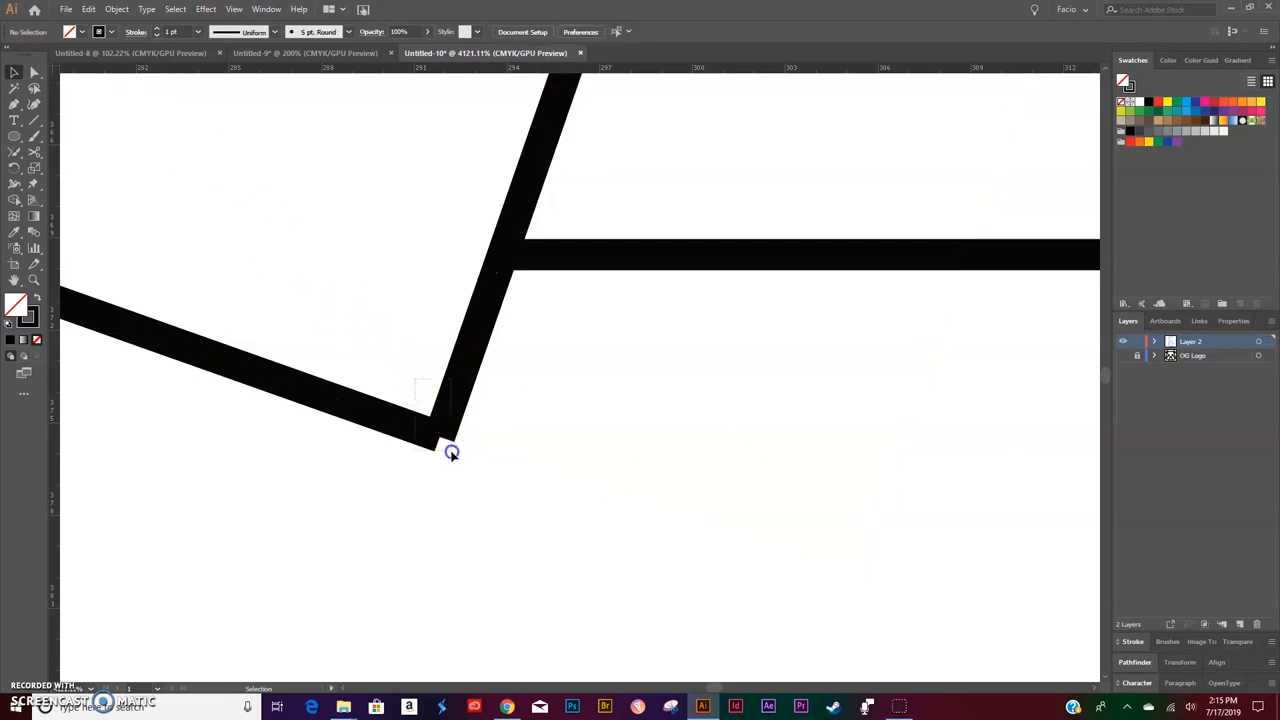
left_click(451, 452)
left_click(118, 10)
mouse_move(274, 313)
left_click(318, 311)
left_click(451, 503)
scroll(456, 503, "down", 10)
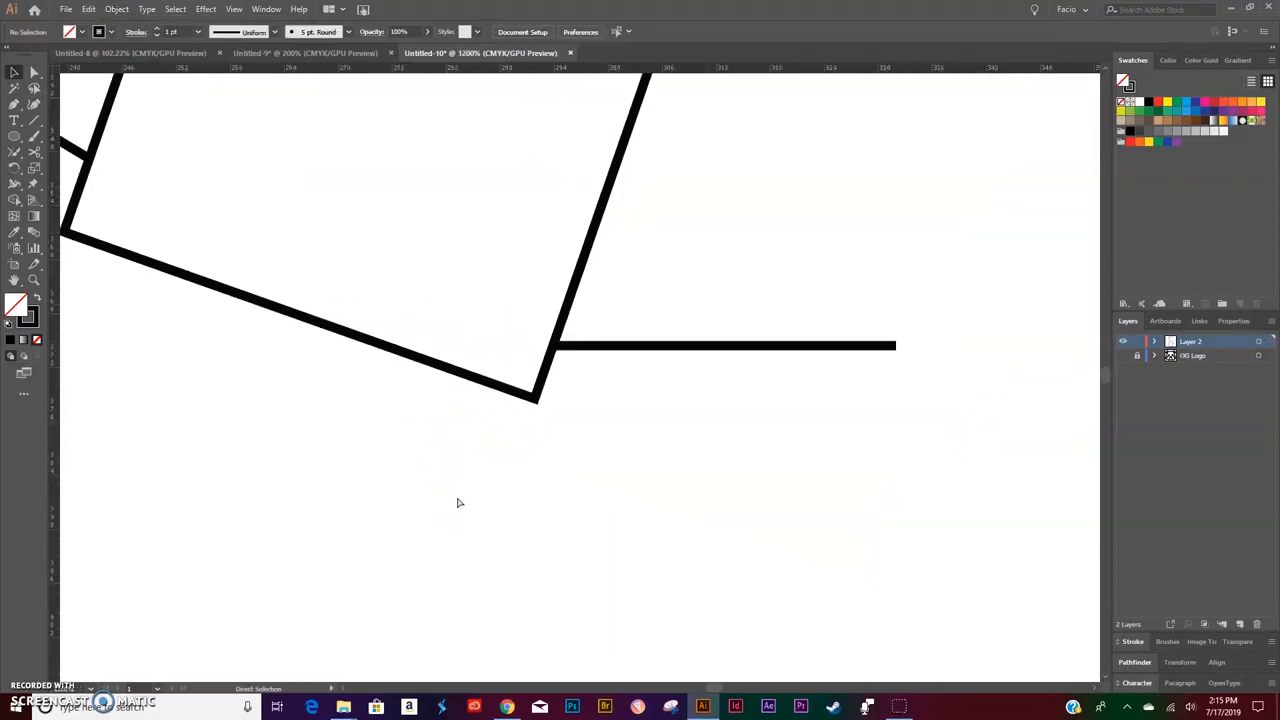
scroll(471, 486, "up", 6)
scroll(586, 523, "right", 4)
scroll(544, 517, "down", 2)
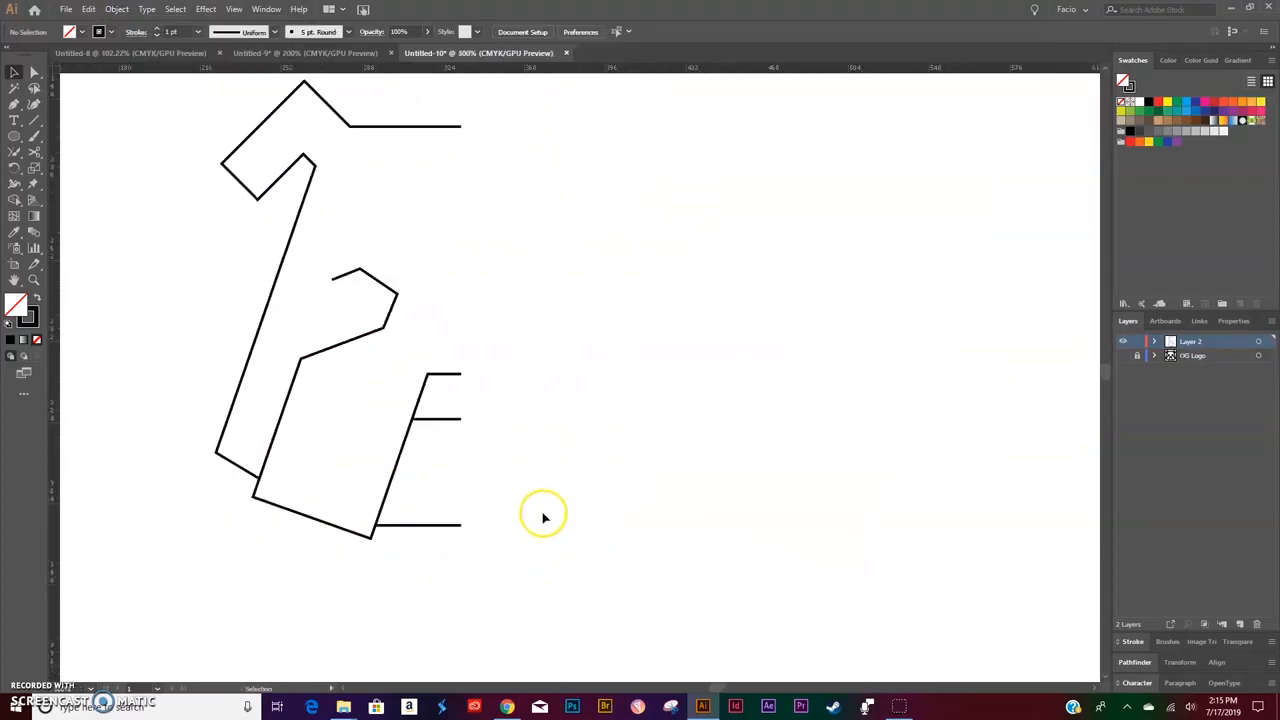
Give all the traced lines of the left half an 8 pt stroke with round corner joins.
left_click(240, 177)
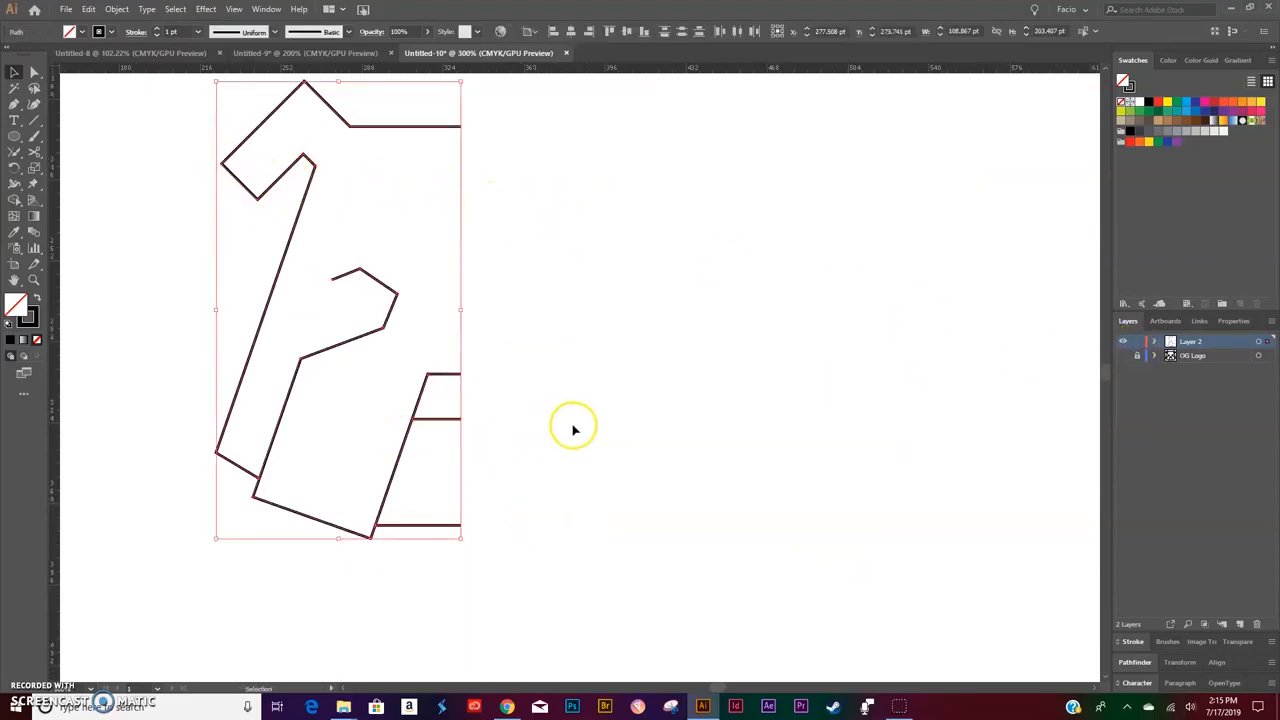
key("a")
key("ctrl+;")
key("ctrl+;")
key("v")
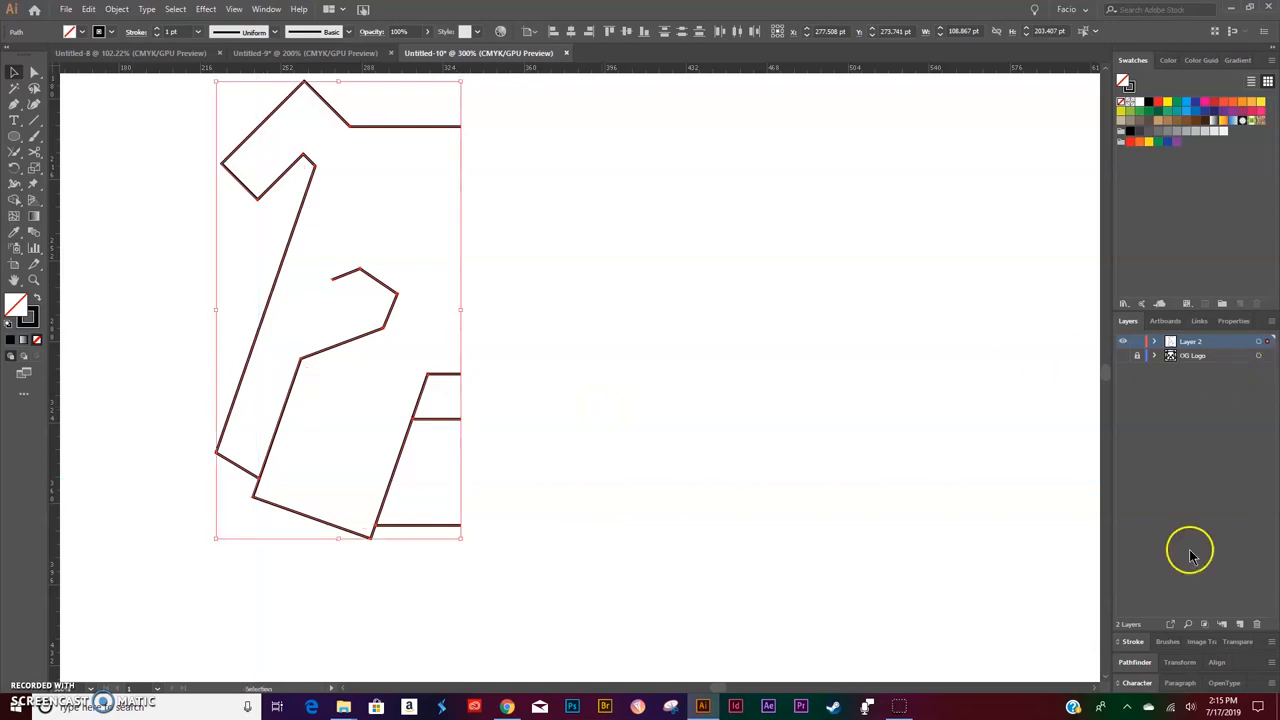
left_click(1135, 642)
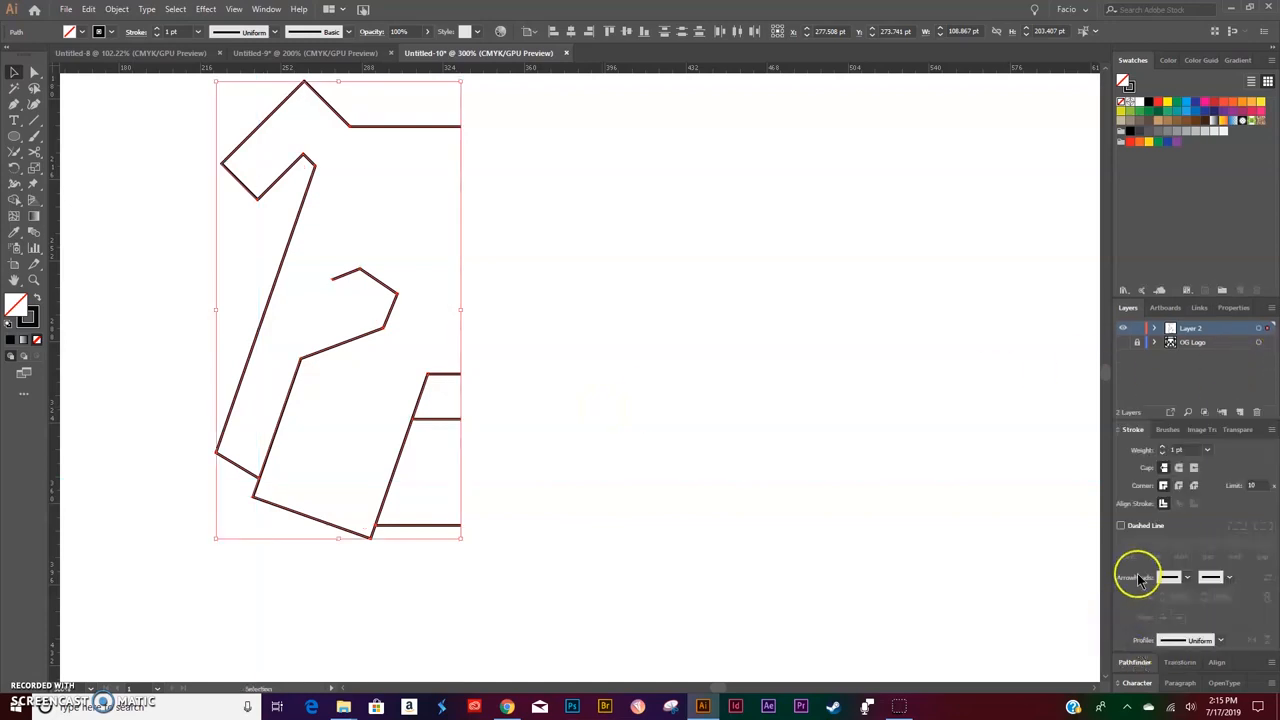
left_click(1163, 449)
left_click(1163, 449)
left_click(1163, 449)
left_click(1163, 449)
left_click(1163, 449)
left_click(1163, 449)
left_click(1163, 449)
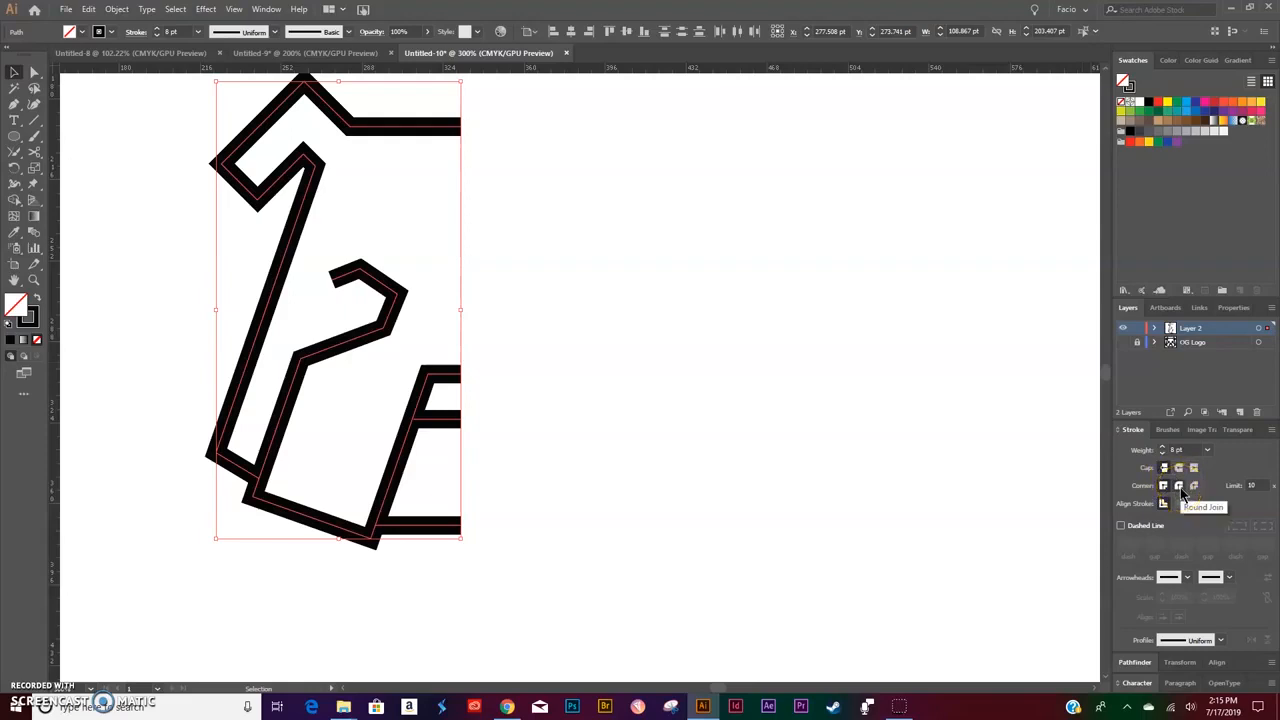
left_click(1181, 491)
scroll(680, 405, "up", 2)
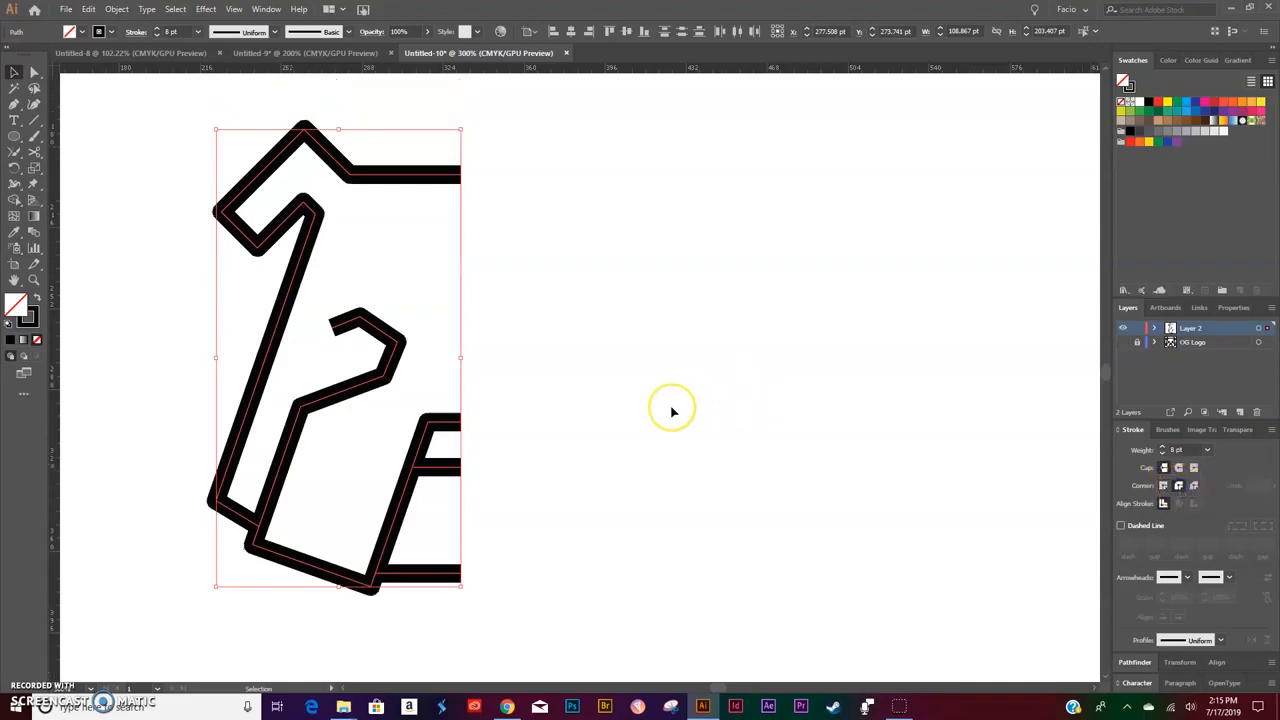
scroll(672, 411, "down", 1)
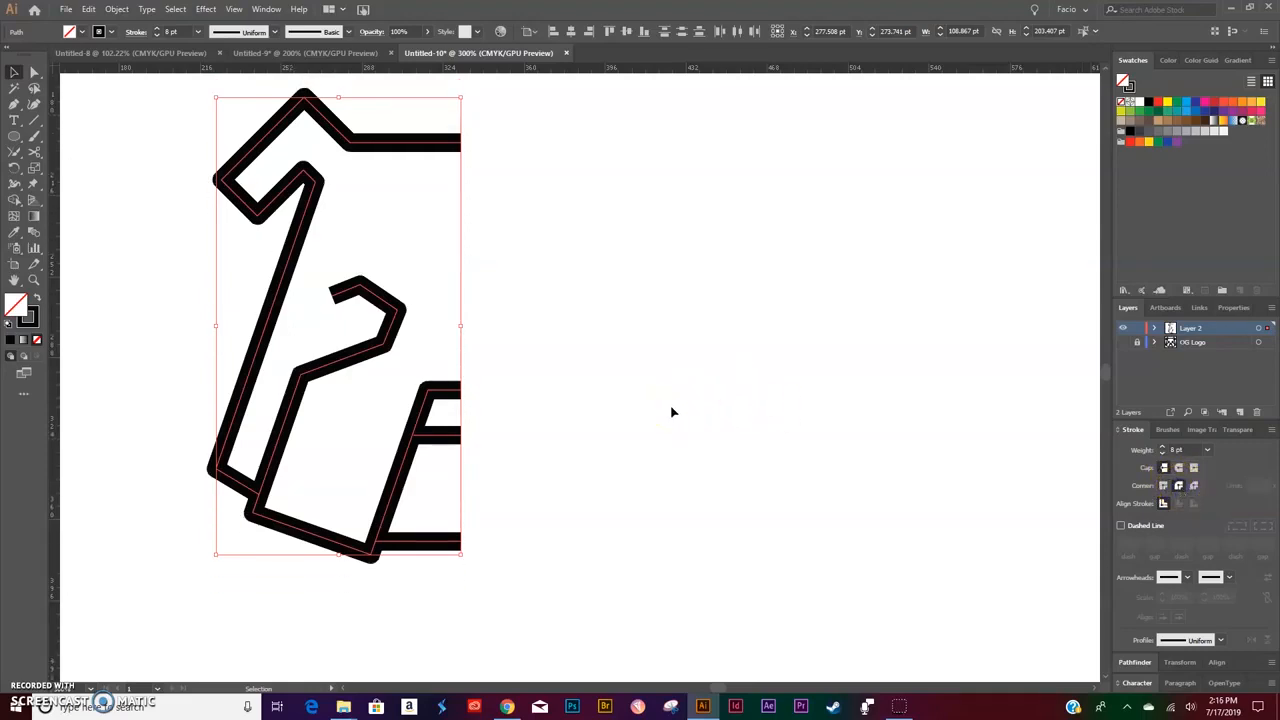
Create a mirrored copy of the selected half by reflecting it about the vertical axis.
right_click(392, 138)
mouse_move(430, 328)
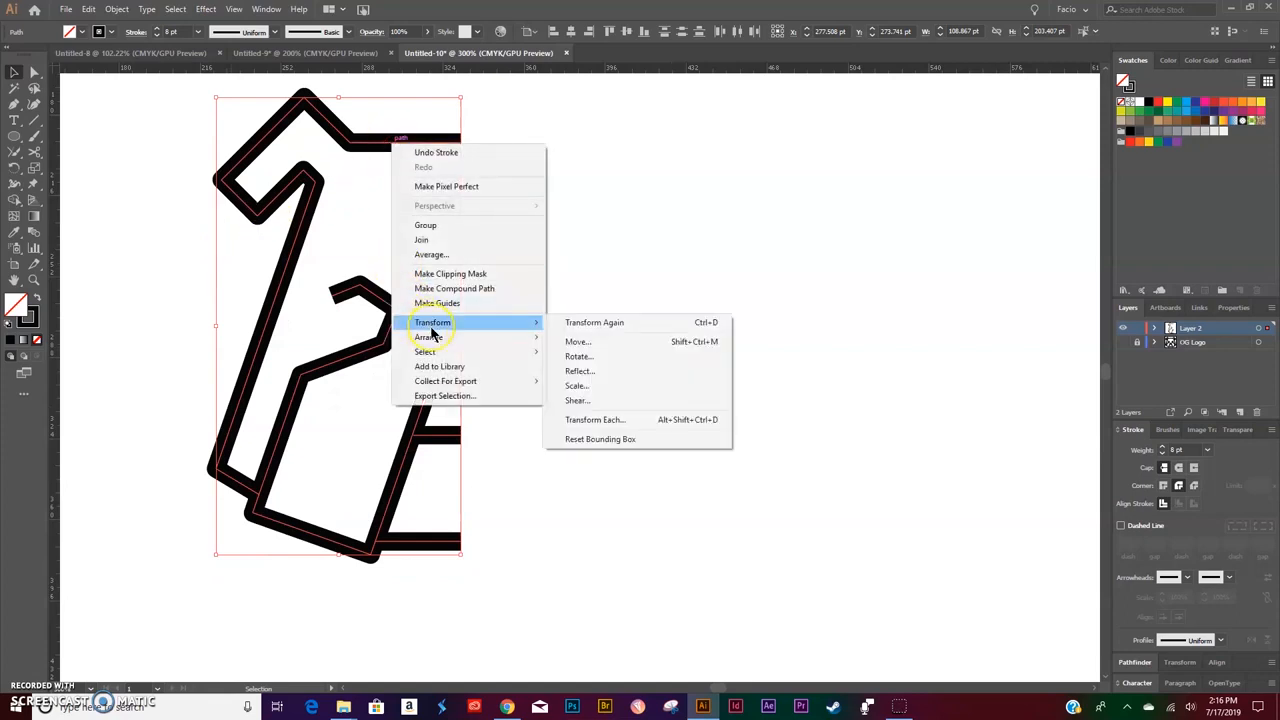
left_click(580, 371)
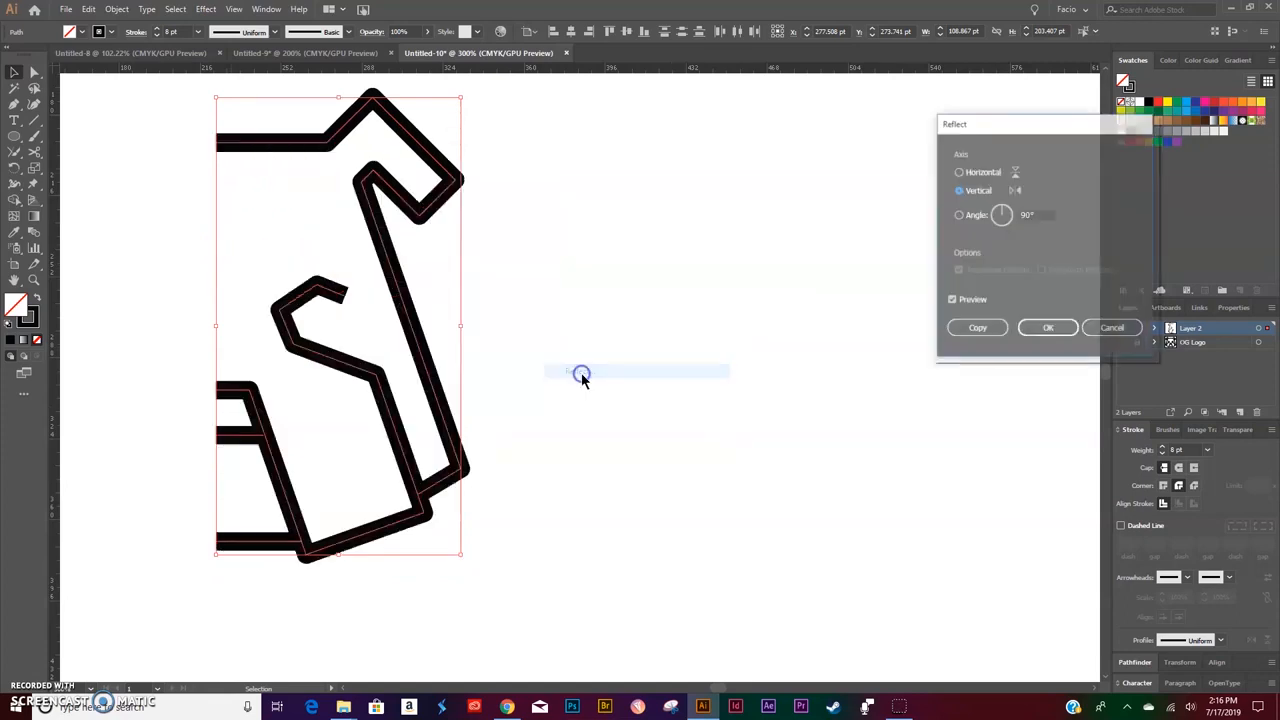
left_click(975, 329)
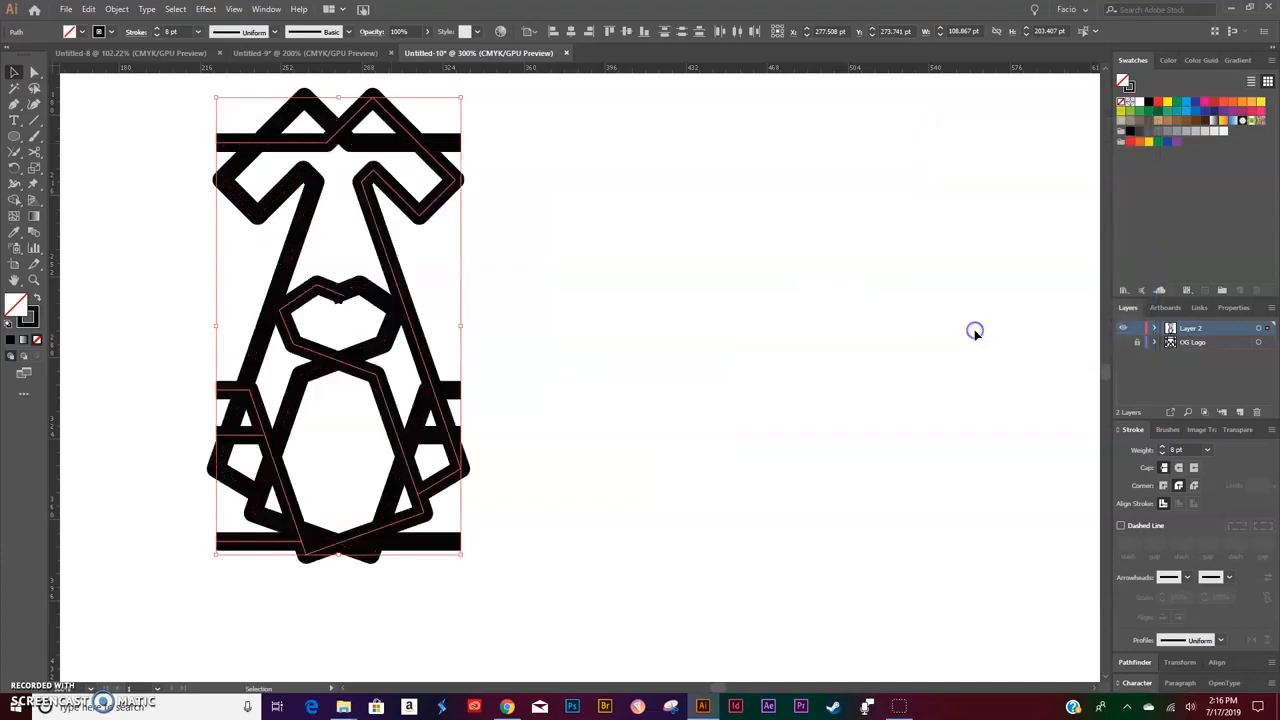
Move the mirrored copy beside the left half so that their lines meet at the centre guide.
left_click_drag(393, 270, 650, 296)
key("a")
key("v")
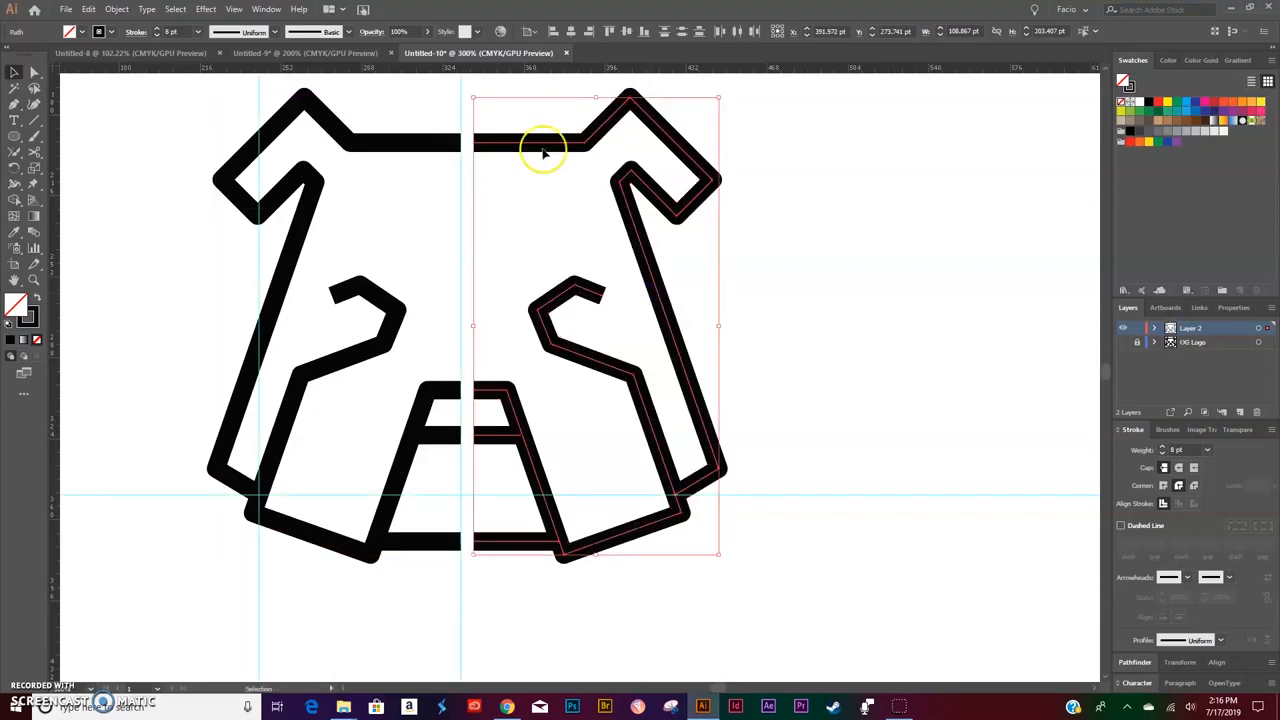
left_click_drag(519, 143, 498, 146)
left_click(845, 318)
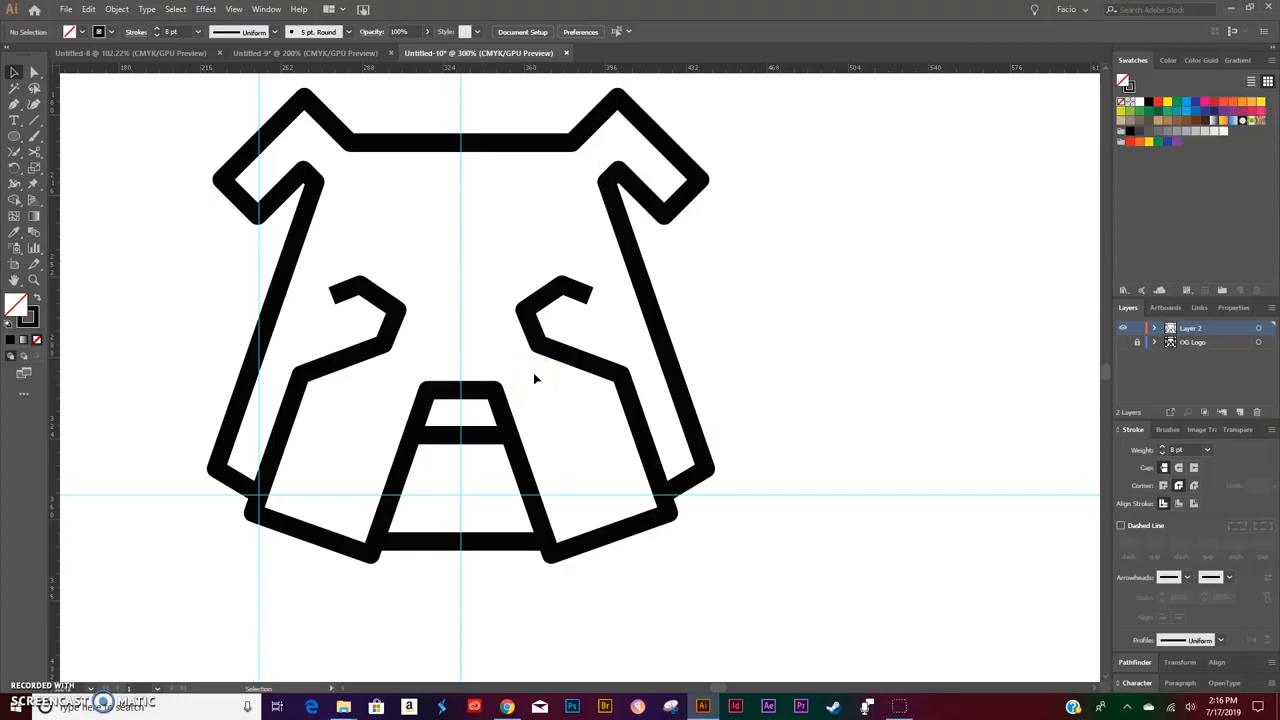
Compare the complete outline with the original logo layer and set all its strokes to 10 pt.
key("ctrl+minus")
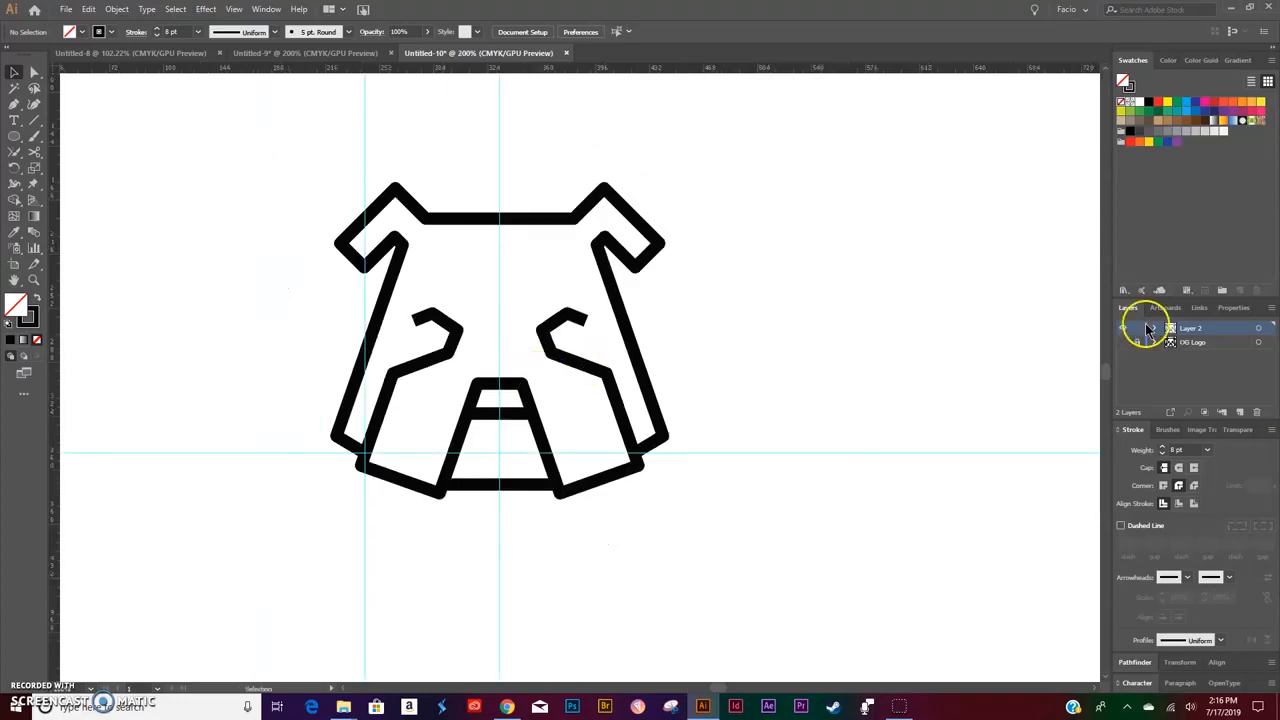
left_click(1123, 342)
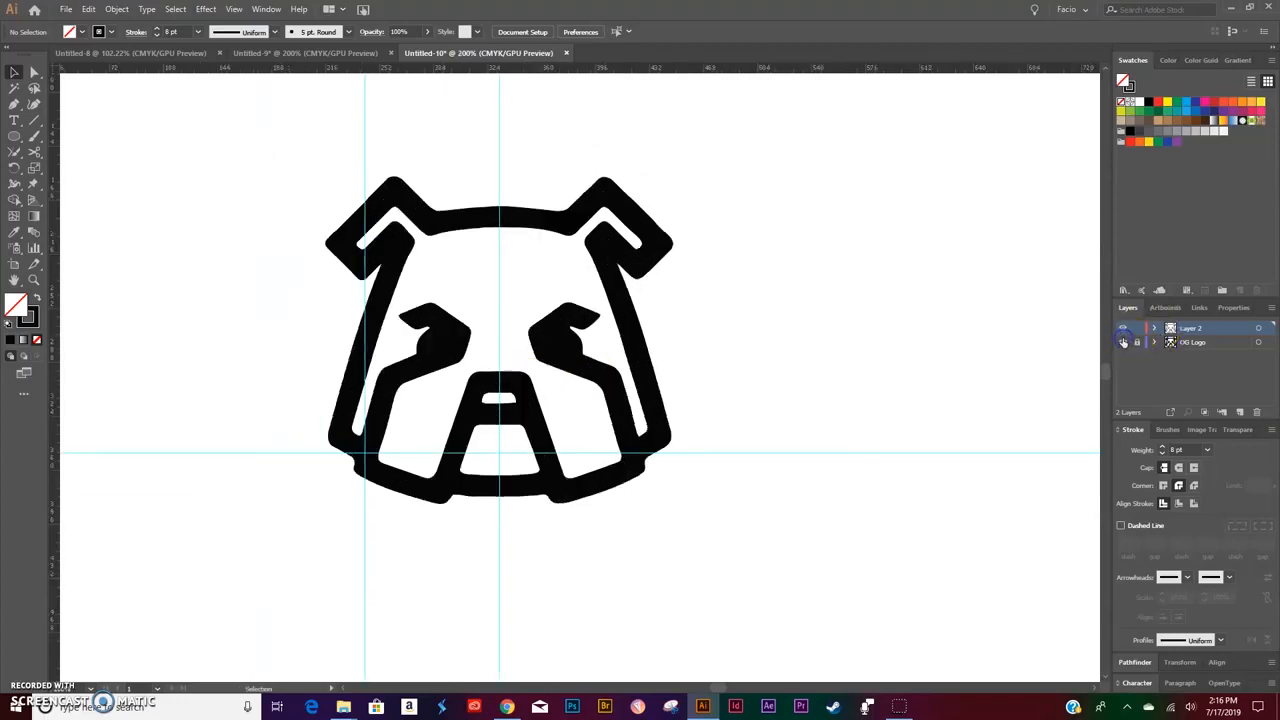
left_click(1123, 342)
left_click(1123, 342)
left_click(1123, 342)
left_click_drag(298, 168, 760, 560)
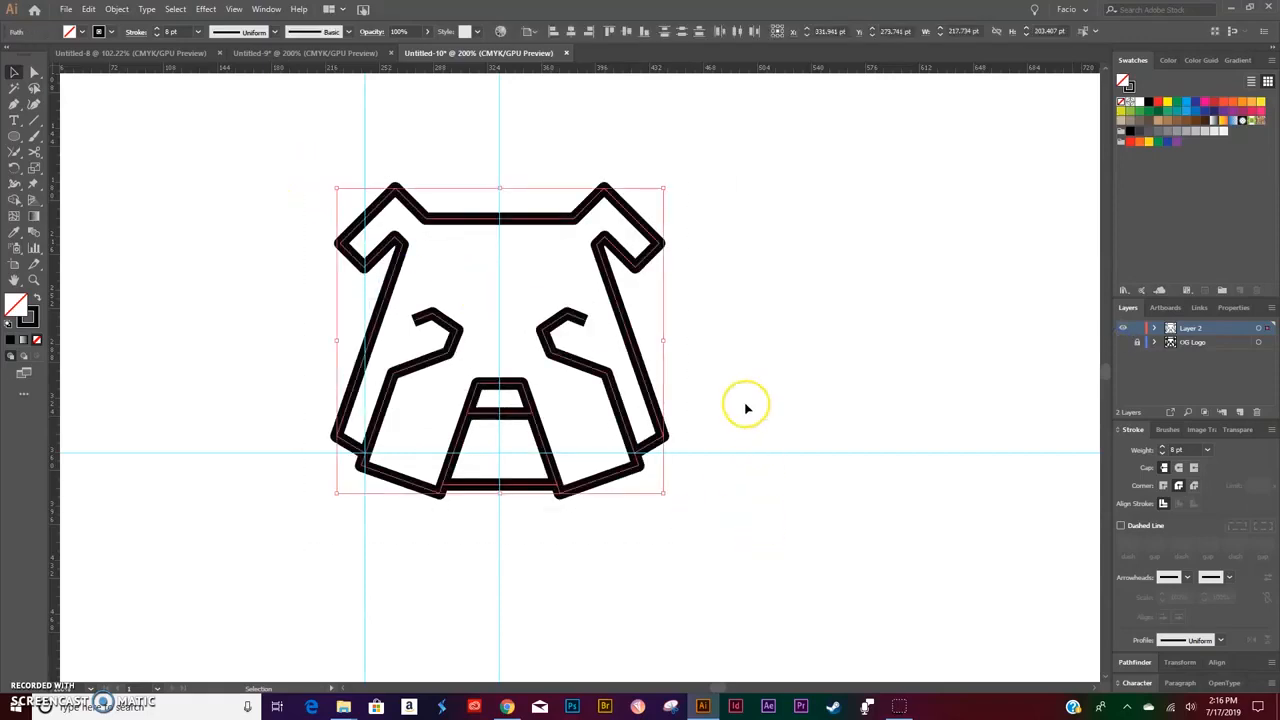
left_click(1163, 449)
left_click(1163, 449)
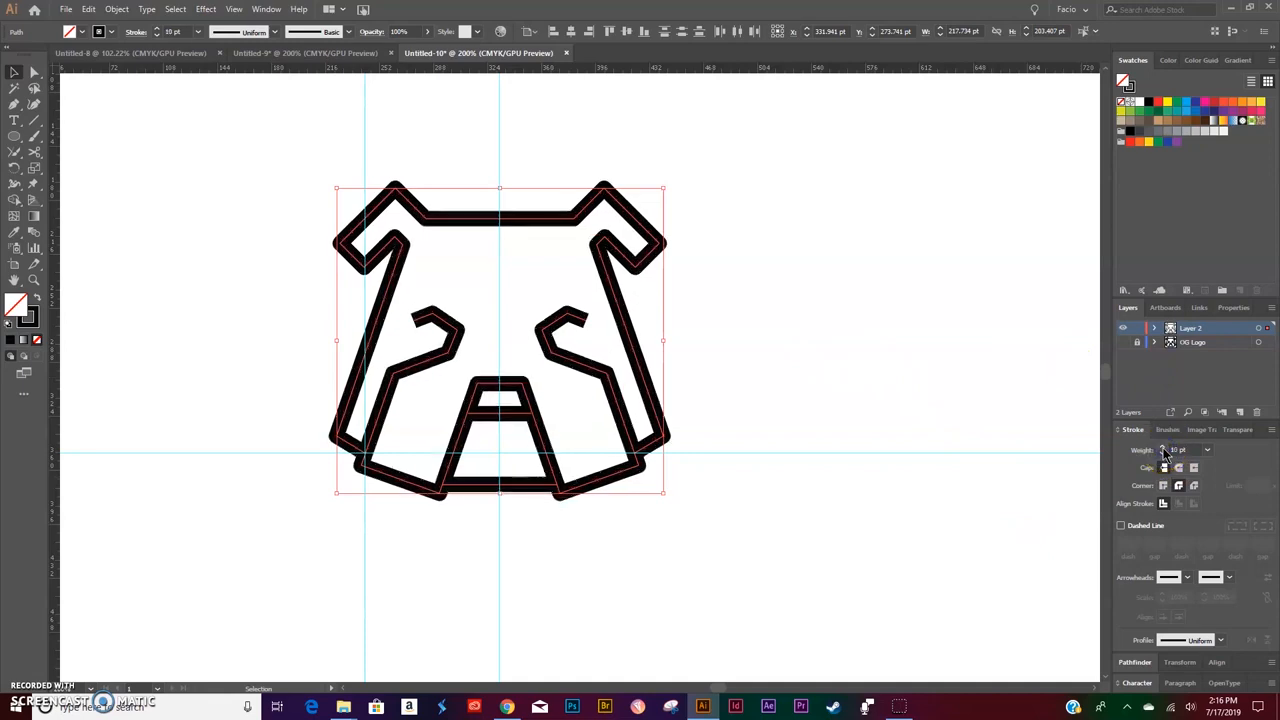
Recolor the traced strokes dark blue and compare them with the original logo by switching its layer on and off.
left_click(1123, 342)
left_click(1123, 342)
left_click(1195, 102)
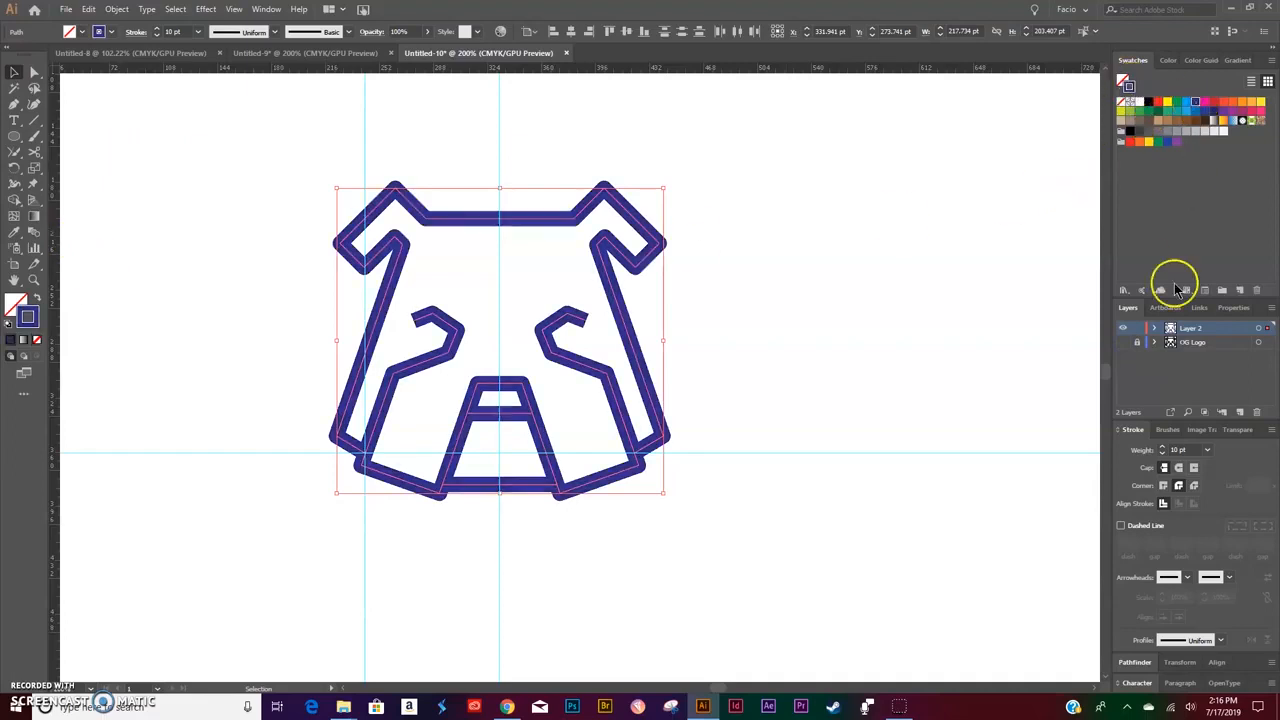
left_click(1123, 342)
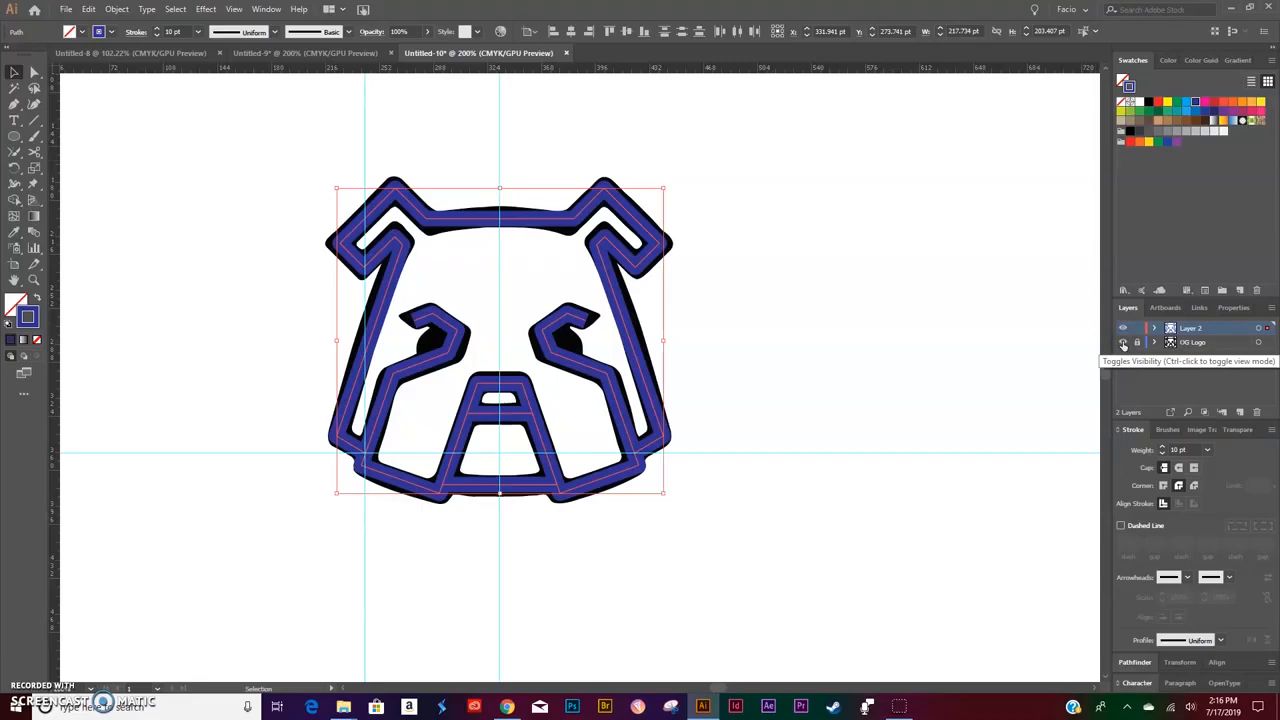
left_click(1123, 342)
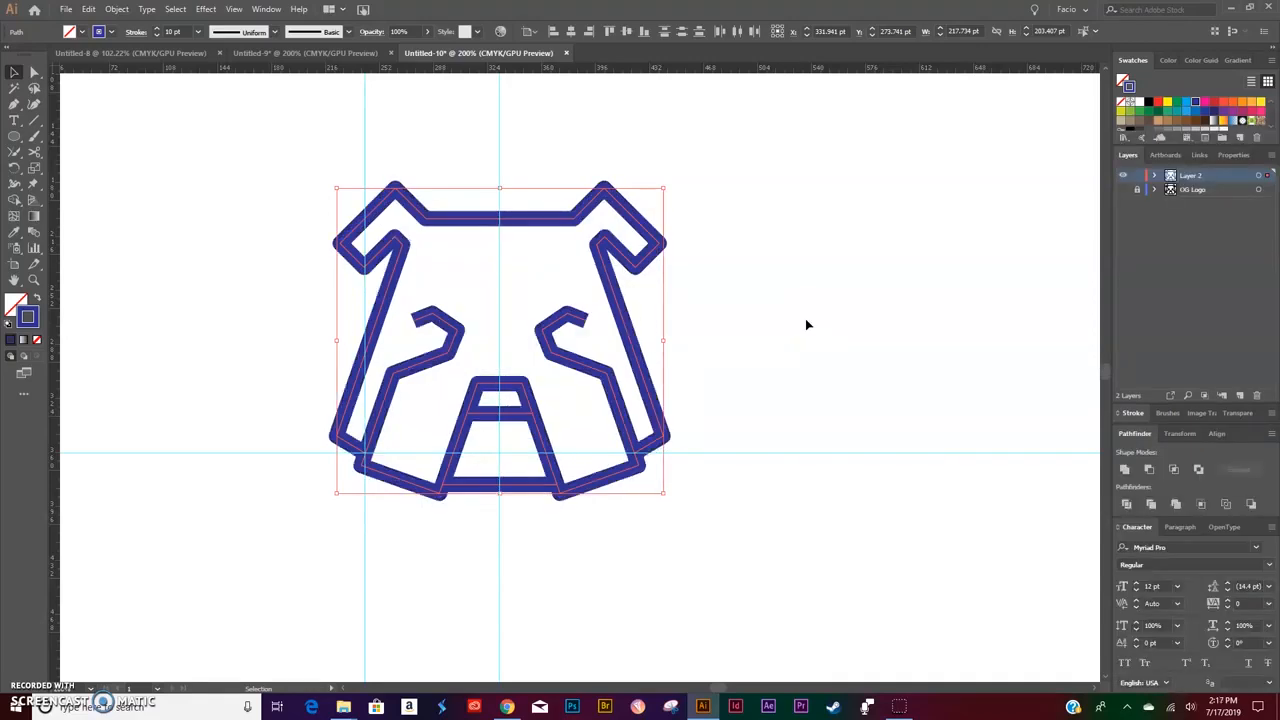
Expand the outline's fill and stroke into shapes, unite them into one shape and deselect it.
left_click(116, 9)
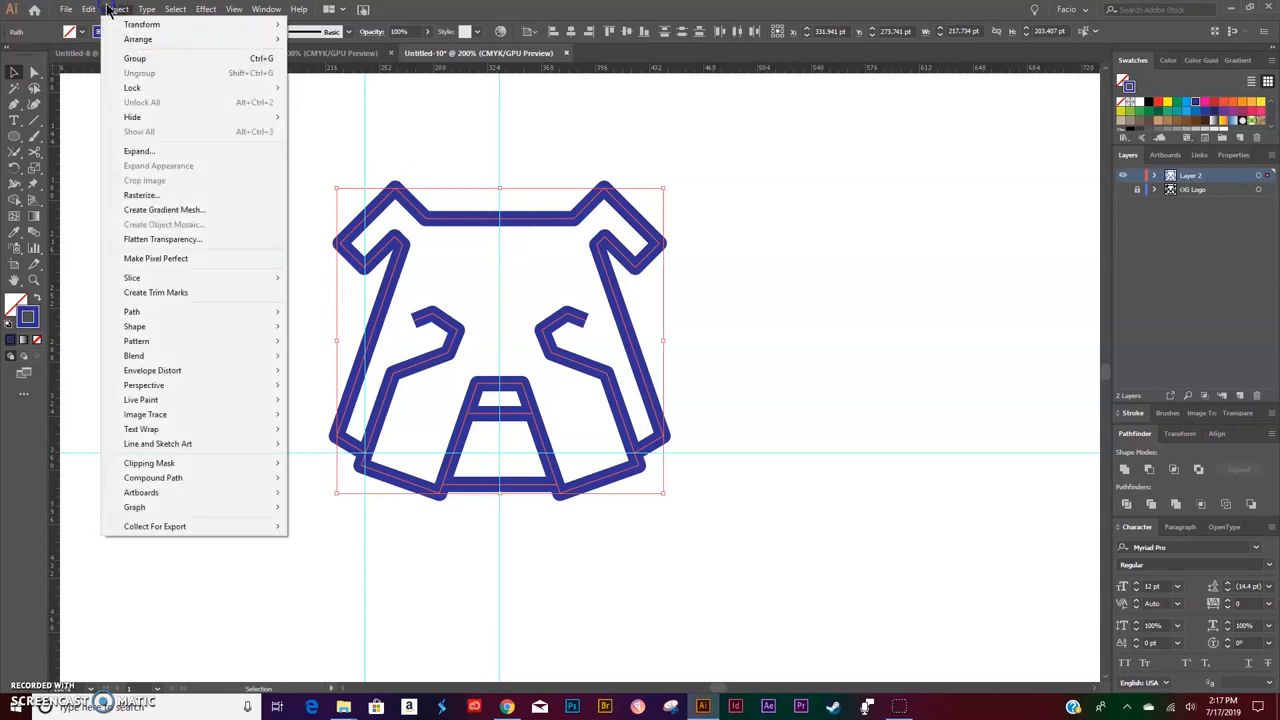
left_click(147, 153)
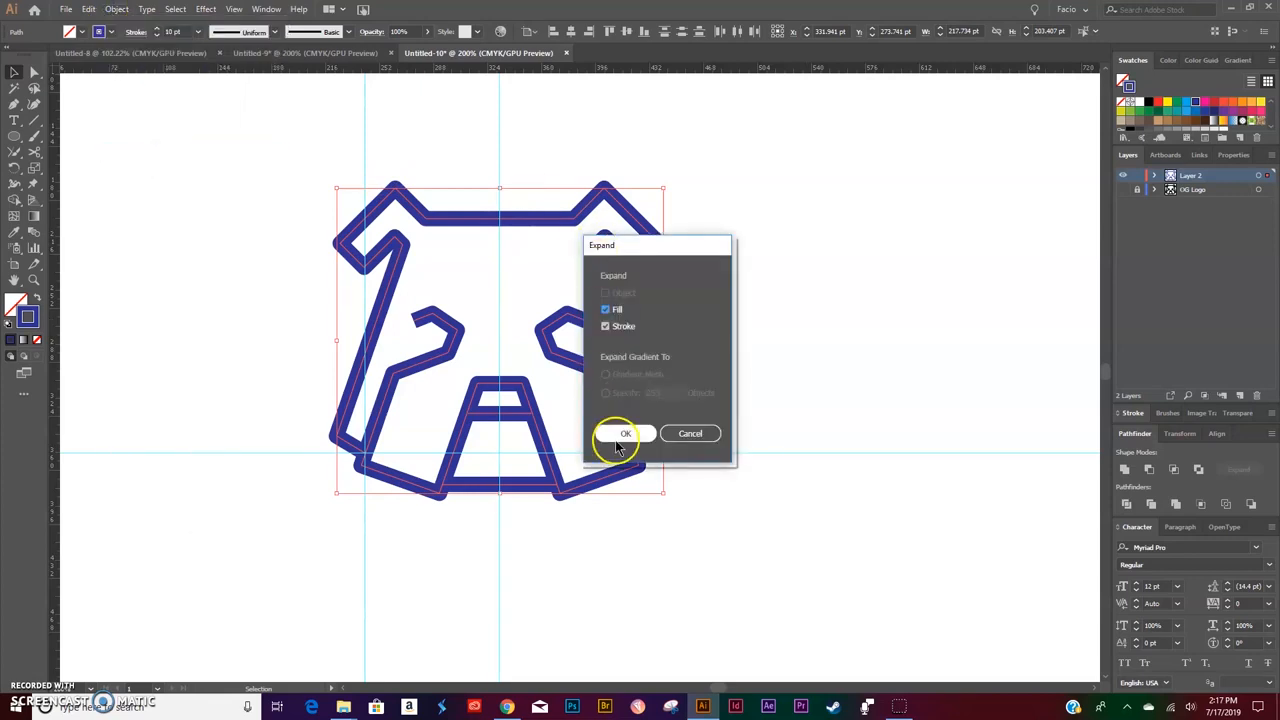
left_click(617, 431)
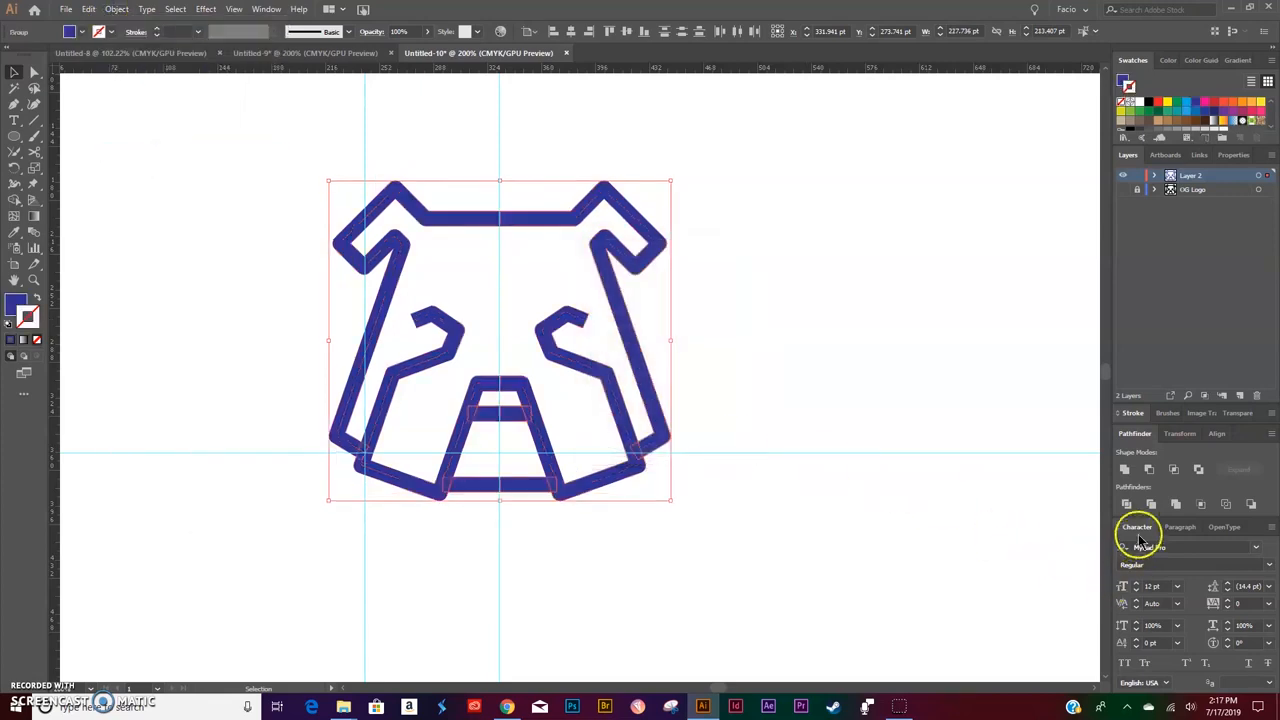
left_click(1125, 470)
left_click(126, 540)
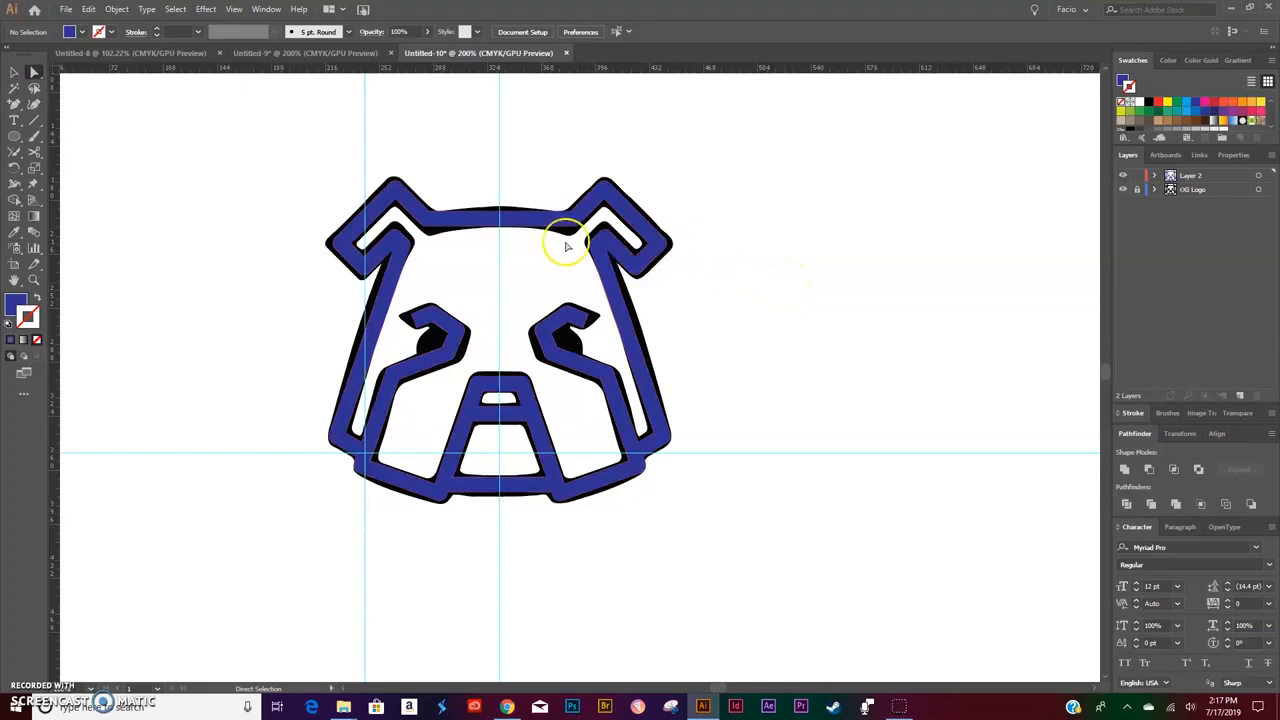
Raise the two centre anchor points of the forehead bar about 10 pt with Direct Selection.
left_click(474, 218)
left_click_drag(480, 192, 528, 251)
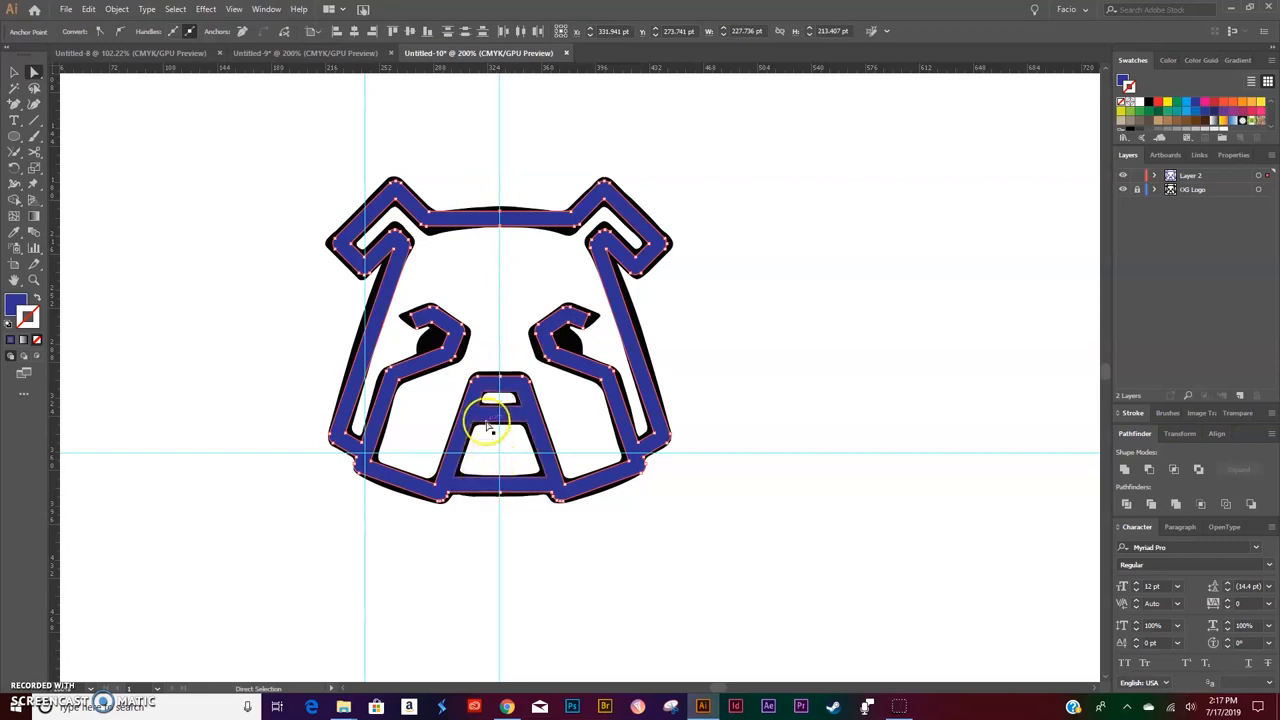
key("v")
key("ctrl+=")
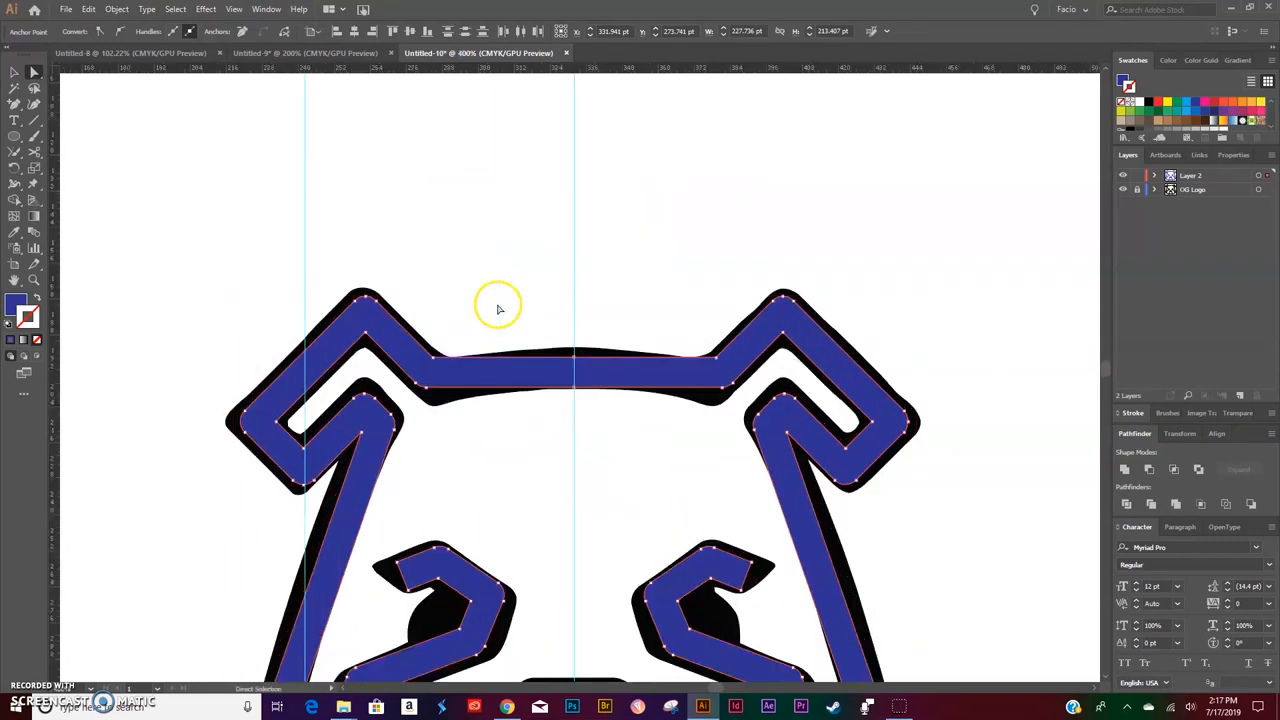
left_click_drag(550, 314, 589, 420)
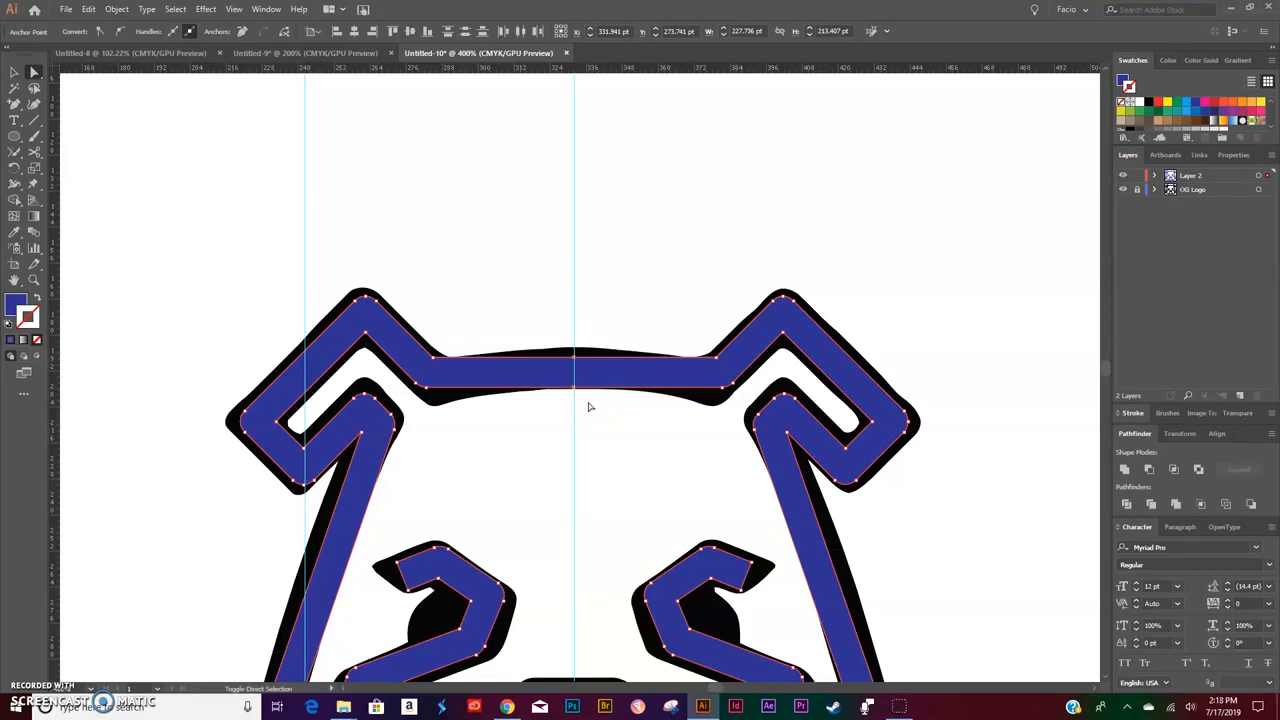
key("shift+Up")
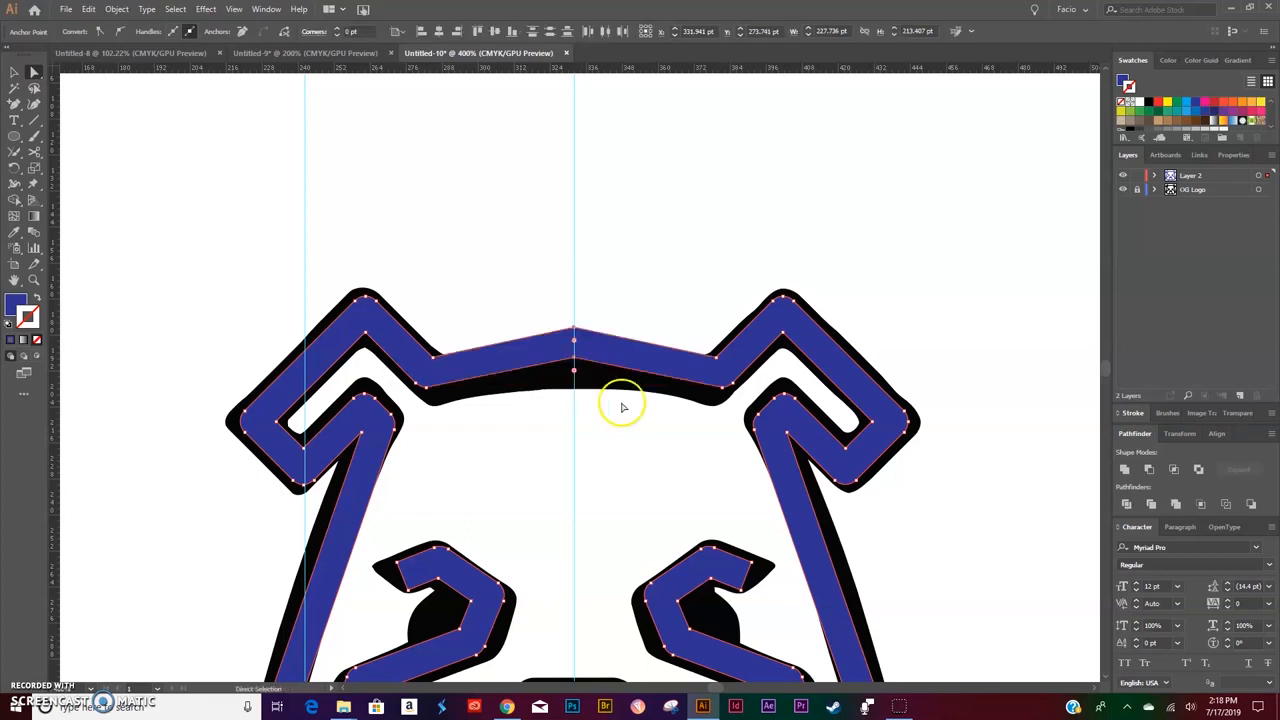
Round the forehead bar's raised centre points into an arch with a corner radius of about 228 pt.
key("ctrl+minus")
left_click_drag(574, 162, 556, 708)
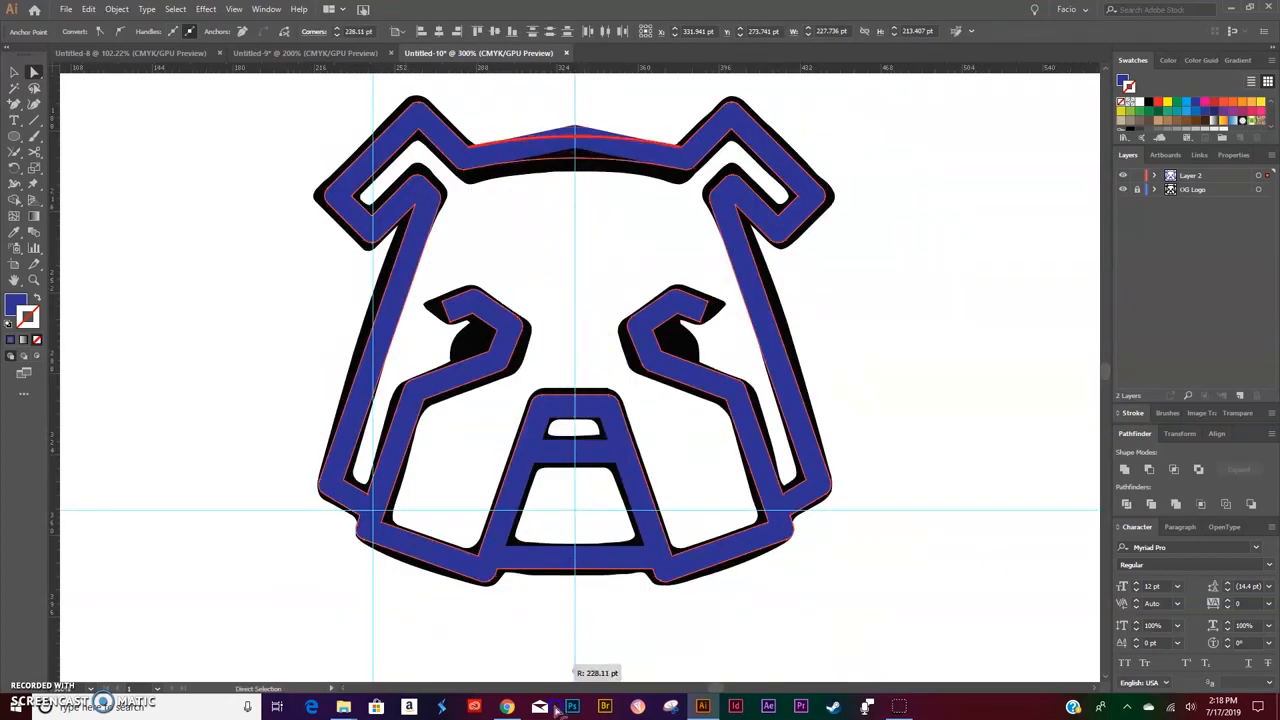
left_click(900, 410)
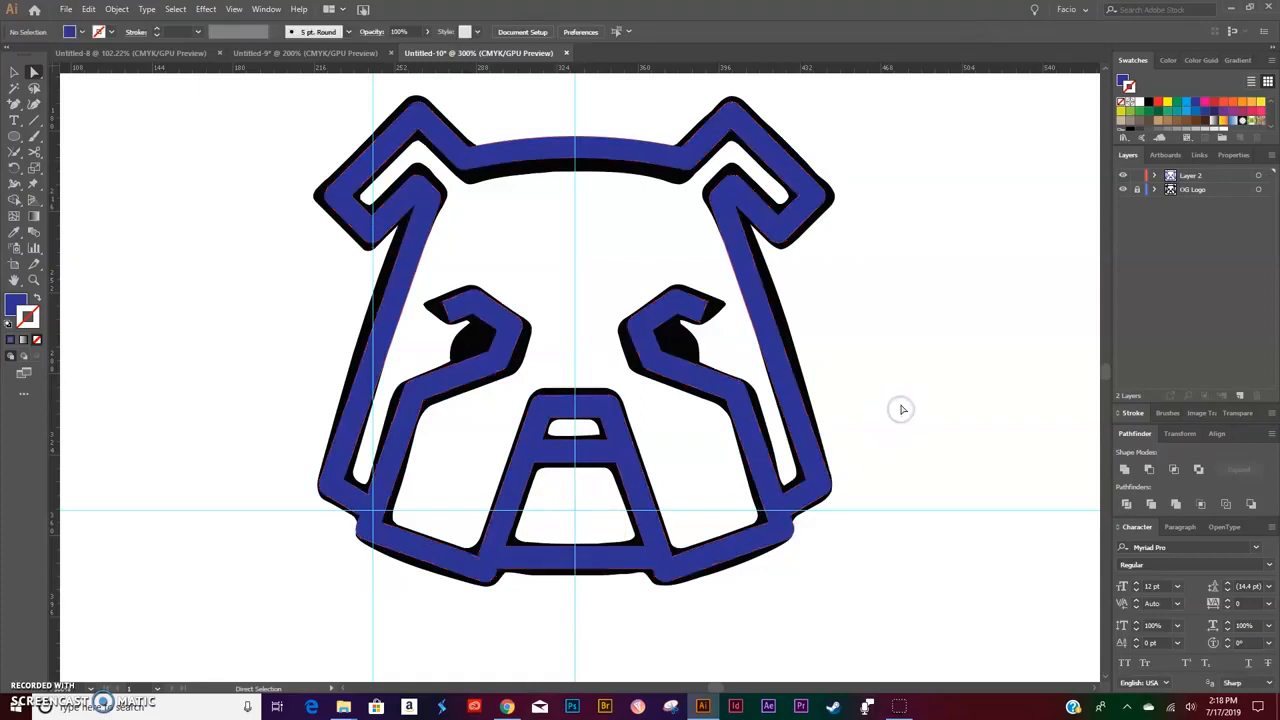
Bend the centre of the chin bar downward and round its centre points with a radius of about 182 pt.
left_click(578, 574)
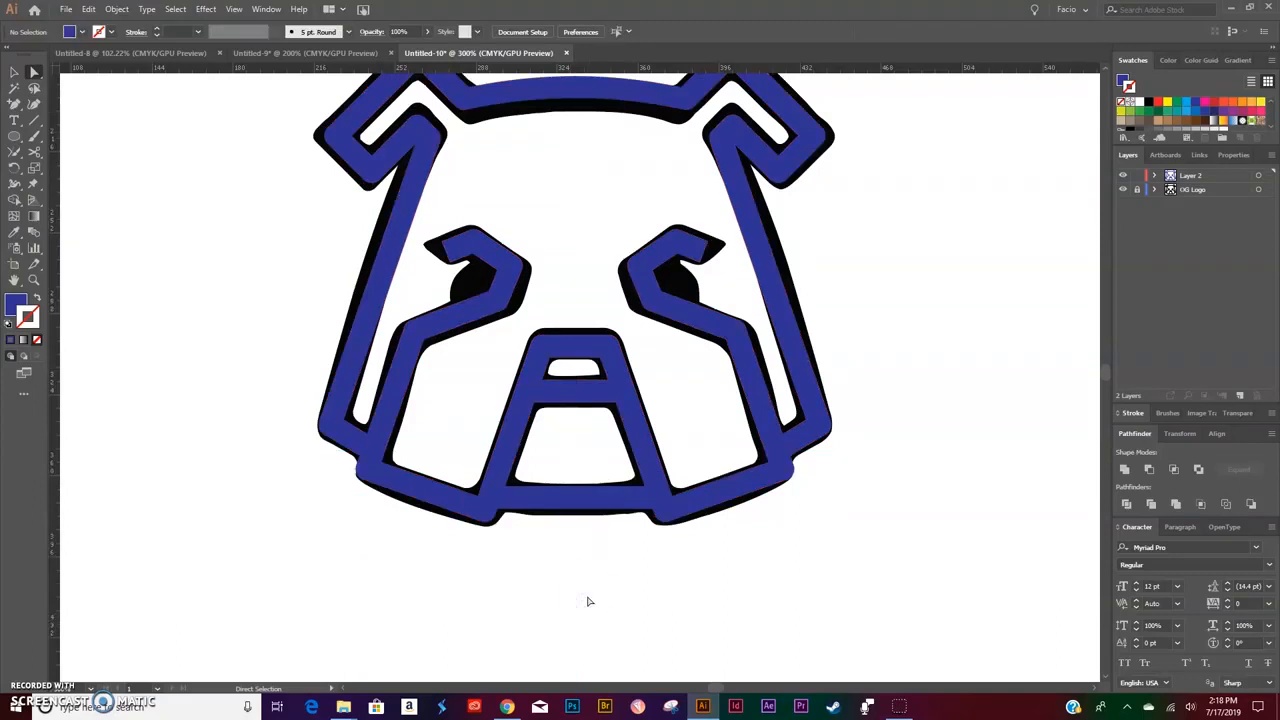
left_click_drag(562, 468, 590, 534)
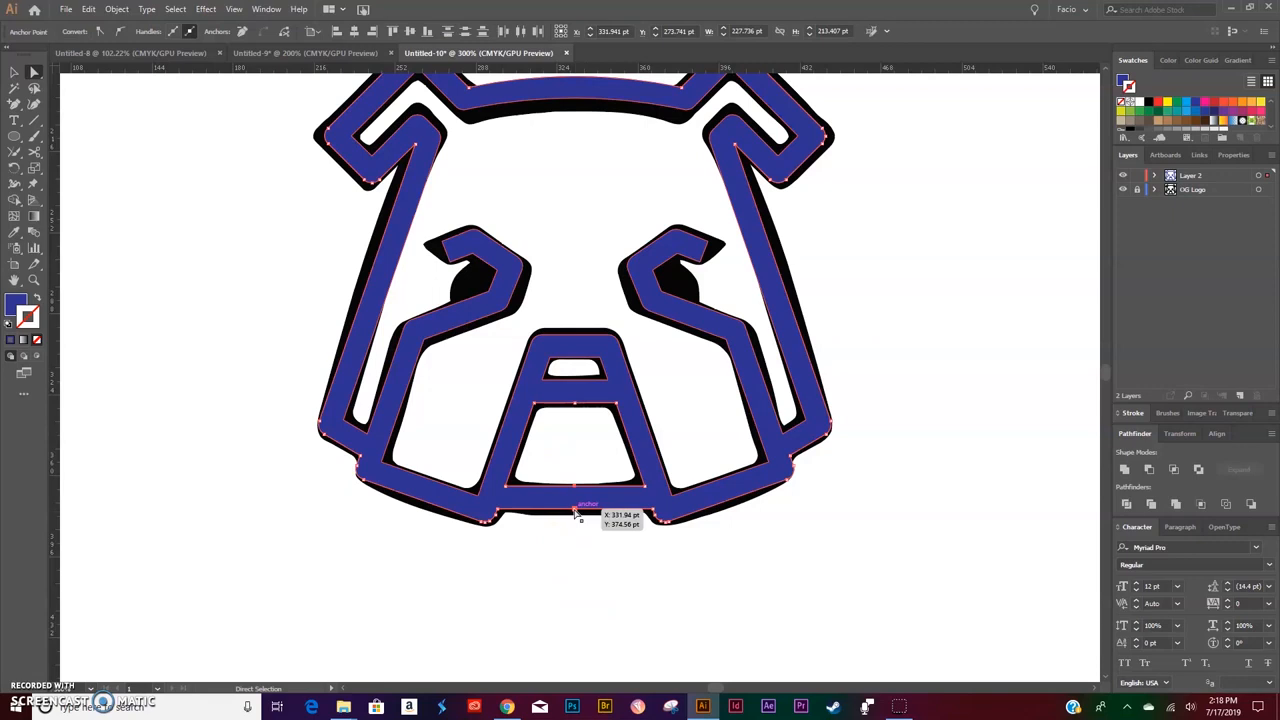
left_click(576, 511)
left_click_drag(575, 511, 578, 88)
left_click(578, 484)
scroll(606, 331, "up", 5)
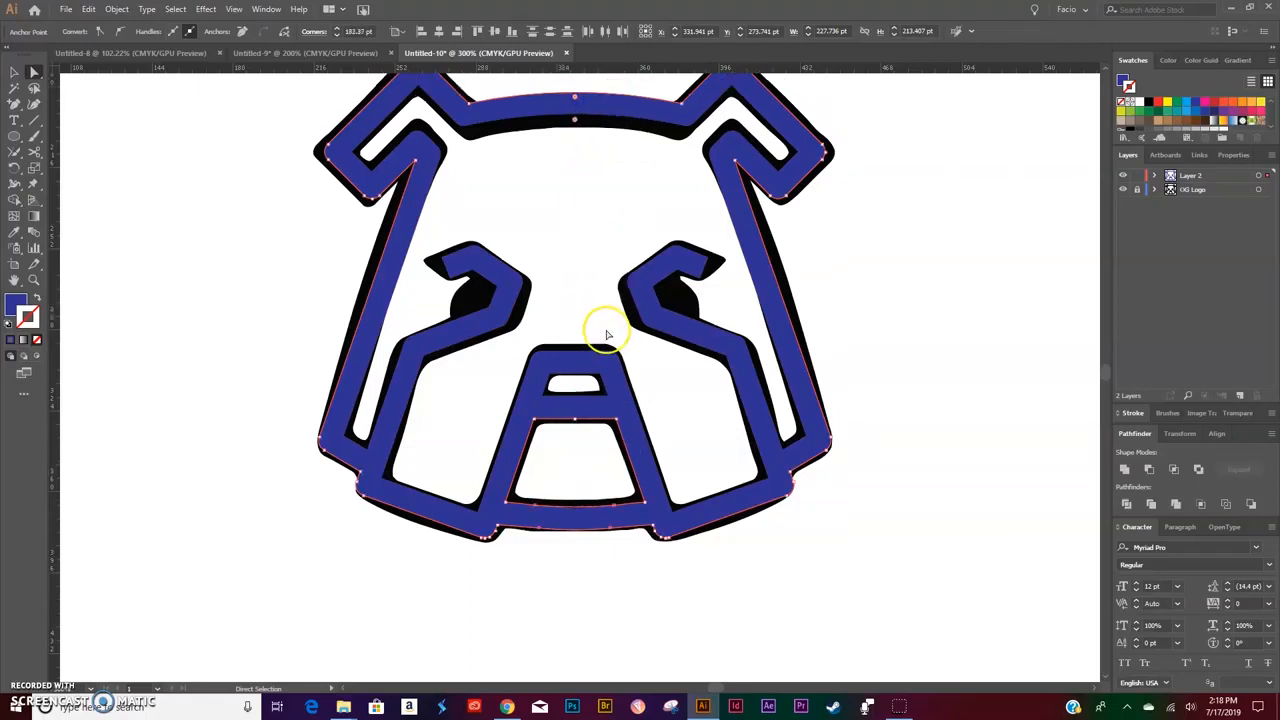
Round the chin bar's centre points to a corner radius of about 278 pt and deselect the outline.
scroll(622, 378, "up", 1)
left_click(577, 597)
left_click_drag(577, 594, 571, 107)
key("ctrl+z")
key("plus")
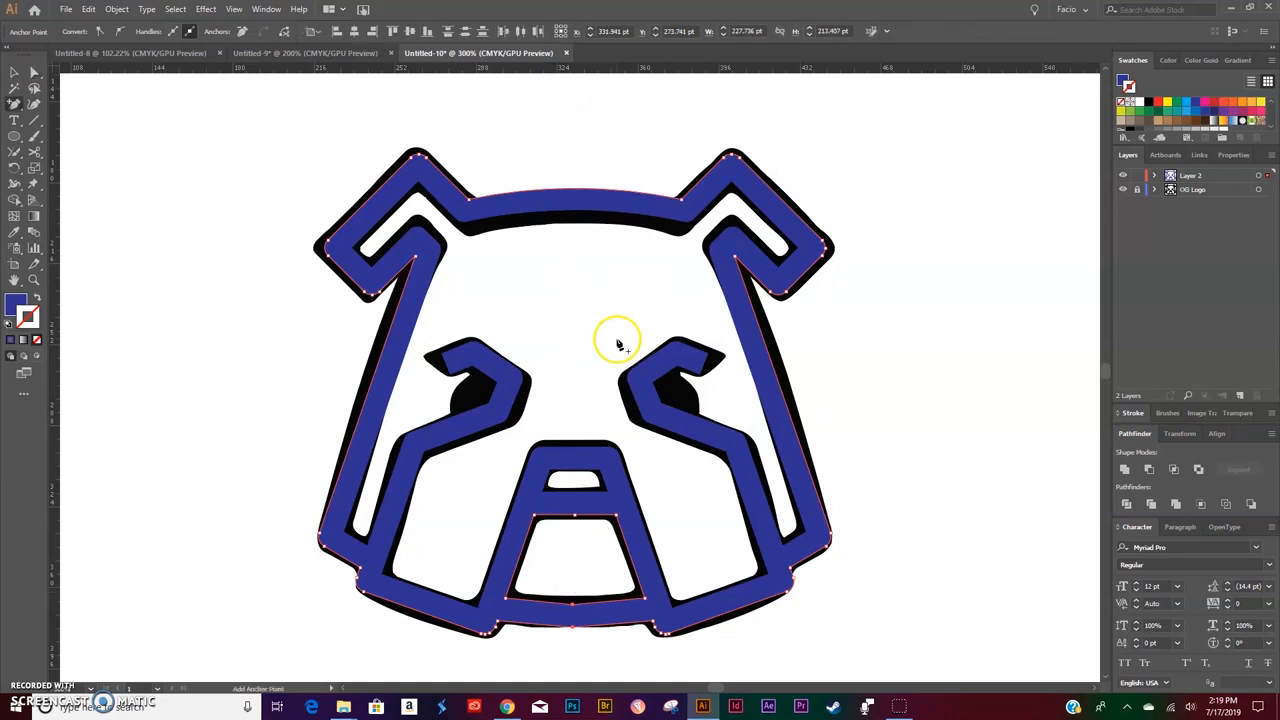
key("ctrl+minus")
scroll(619, 342, "up", 6)
key("a")
left_click(574, 470)
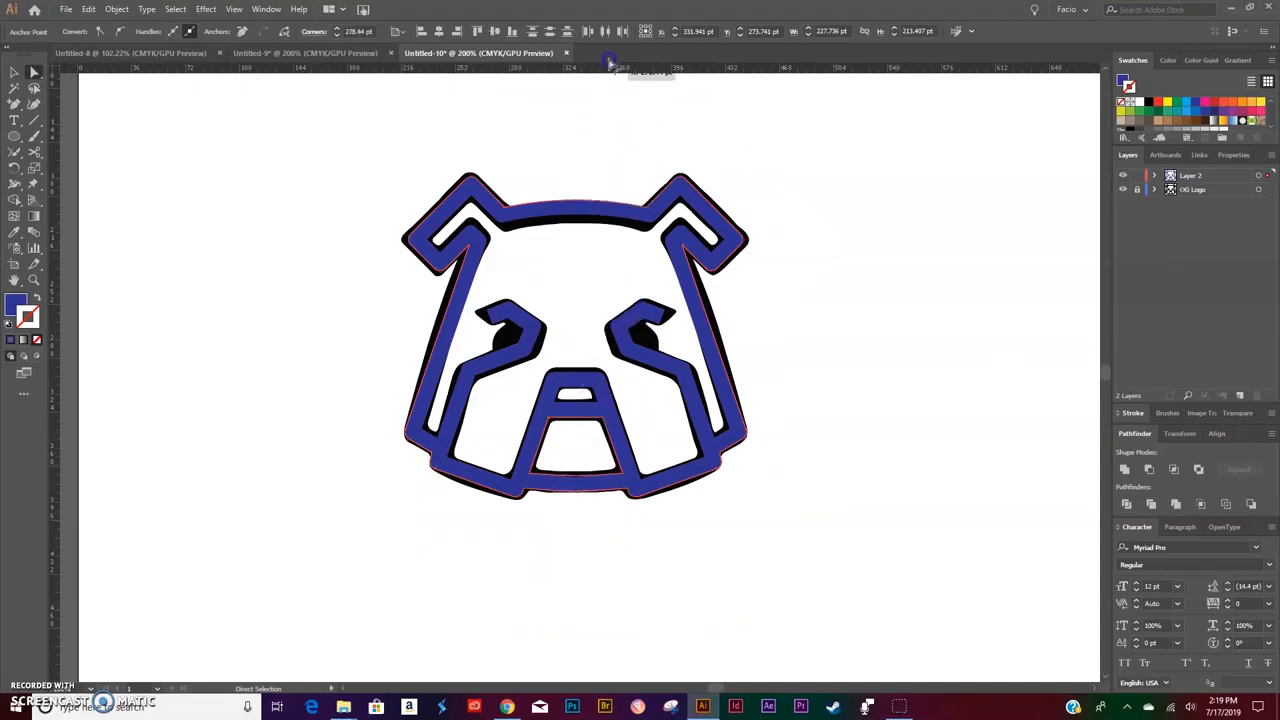
left_click(563, 536)
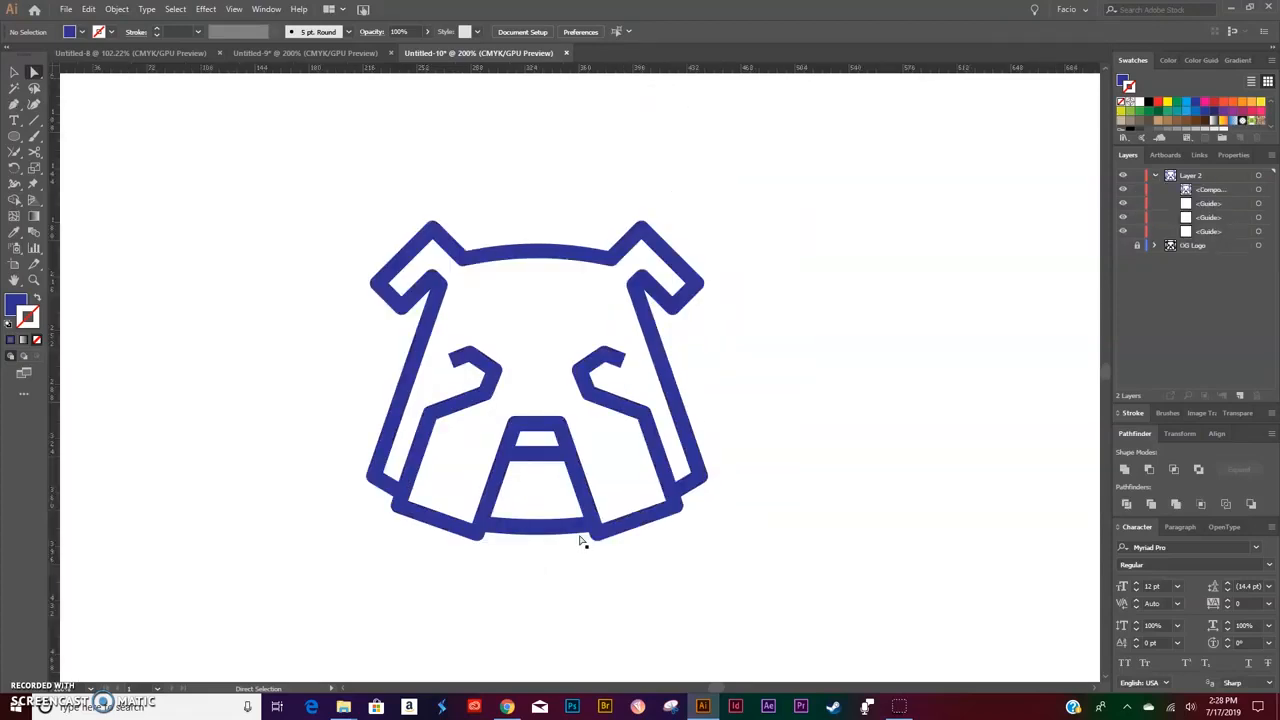
Show the guides and place two horizontal guides at the inner corner points of the right eye.
key("ctrl+plus")
key("ctrl+plus")
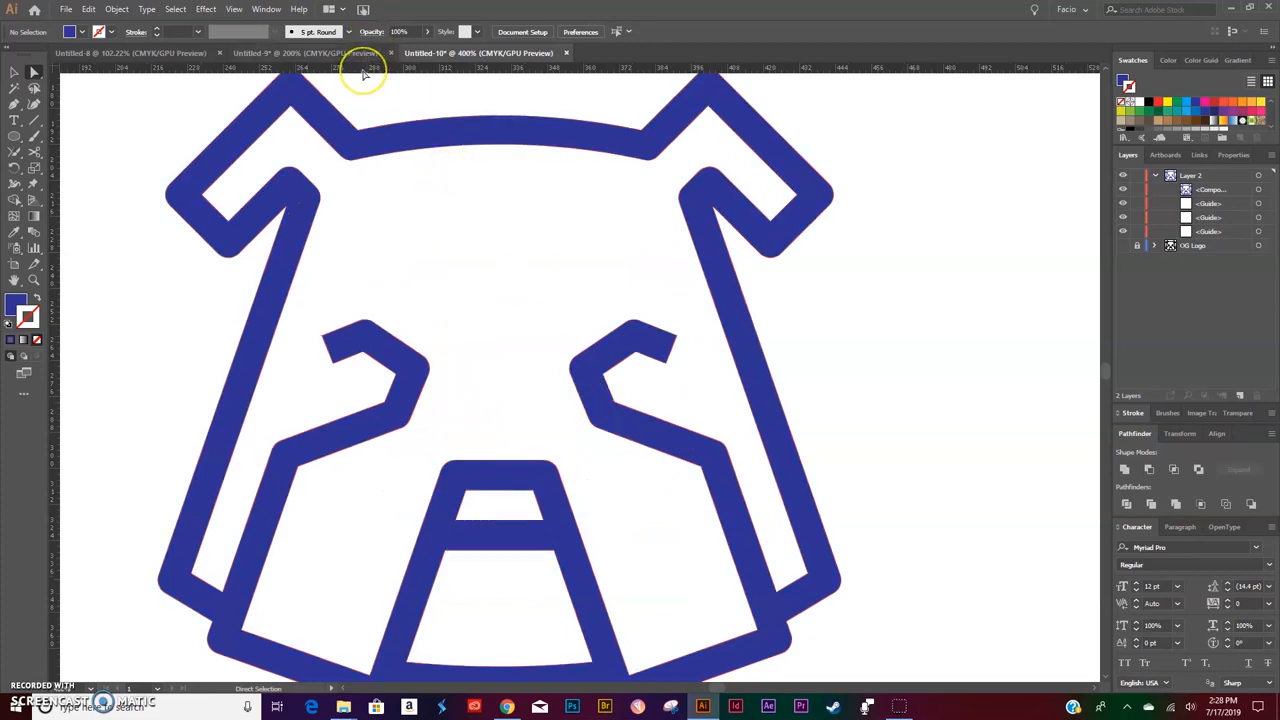
left_click_drag(445, 151, 614, 407)
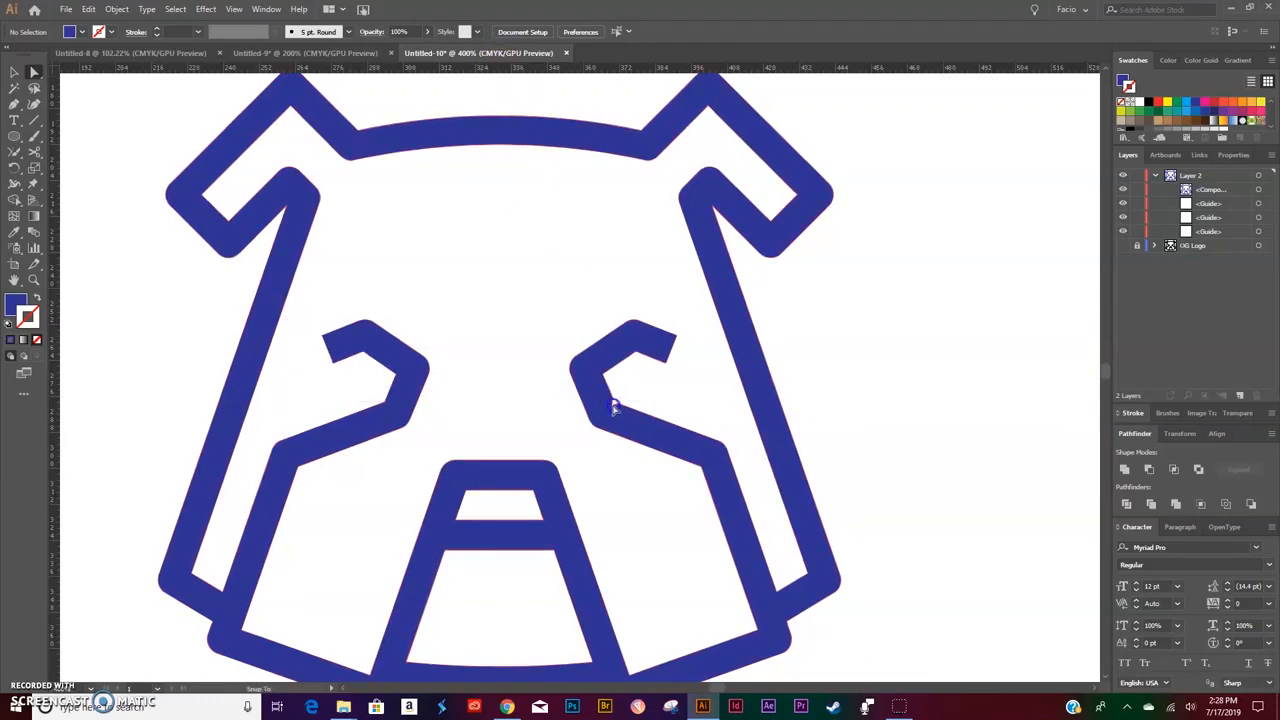
key("ctrl+semicolon")
Draw a closed five-point eye fill about 23 by 22 pt inside the right eye's bend with the Pen tool.
left_click(636, 356)
left_click_drag(636, 356, 673, 393)
left_click(671, 390)
left_click_drag(652, 420, 605, 385)
left_click(603, 375)
left_click_drag(639, 357, 640, 358)
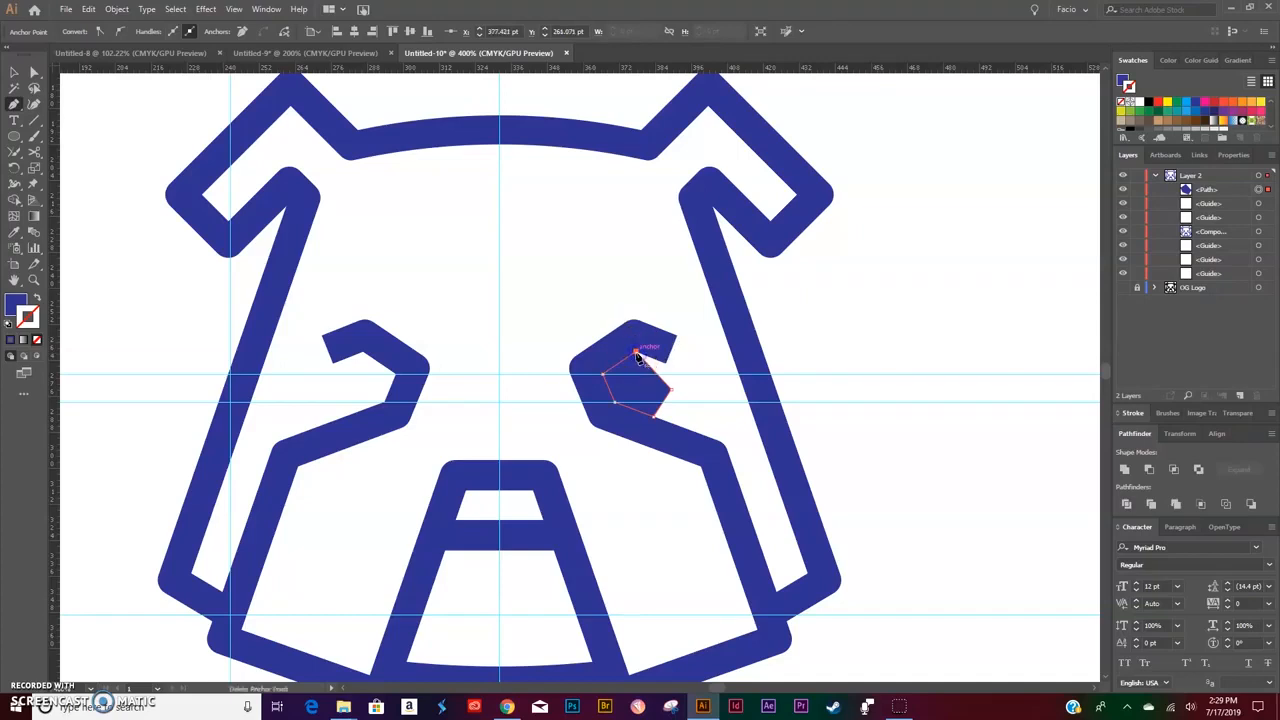
Round the outer corner of the right eye's fill with a radius of about 14 pt.
key("v")
left_click(640, 375)
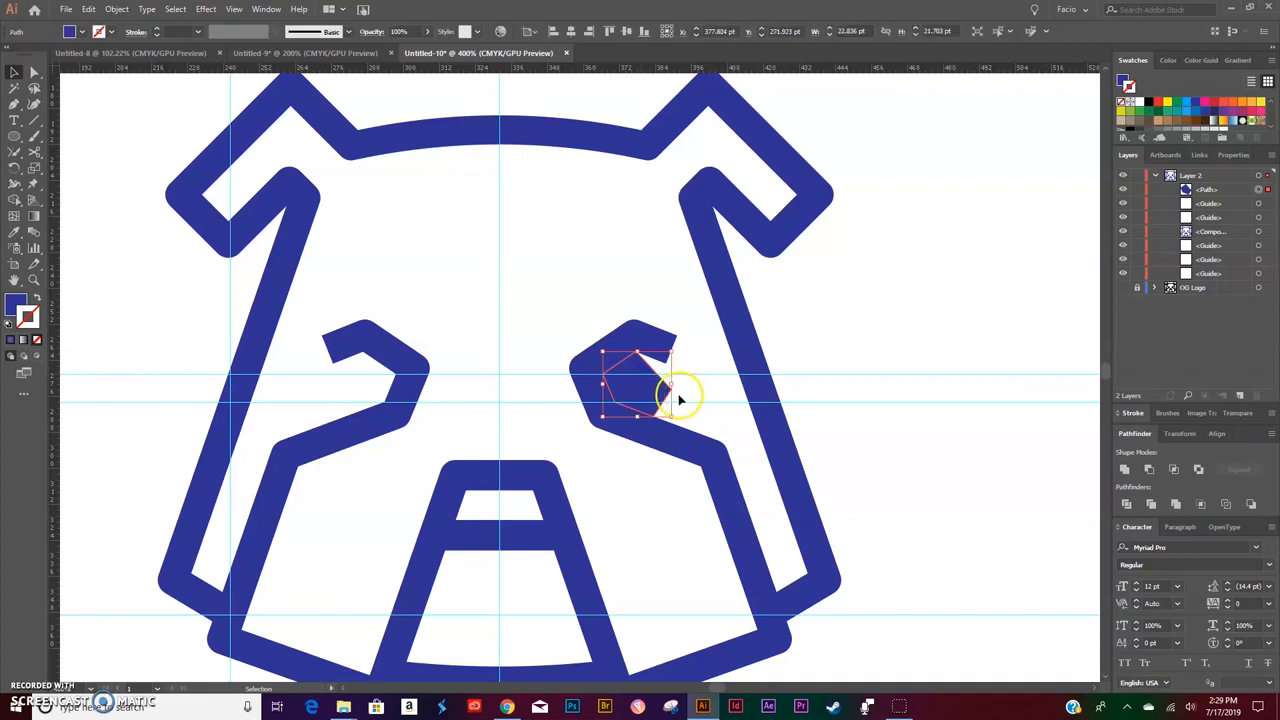
key("a")
left_click_drag(670, 403, 658, 390)
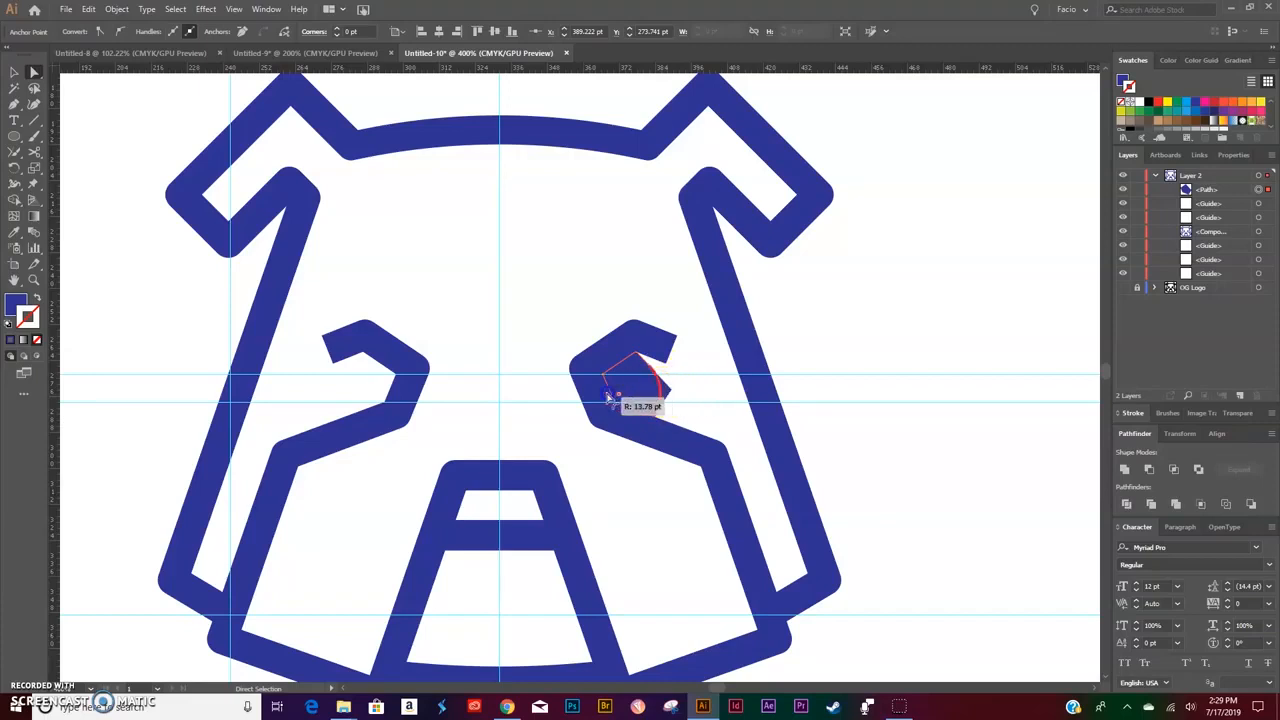
left_click(577, 268)
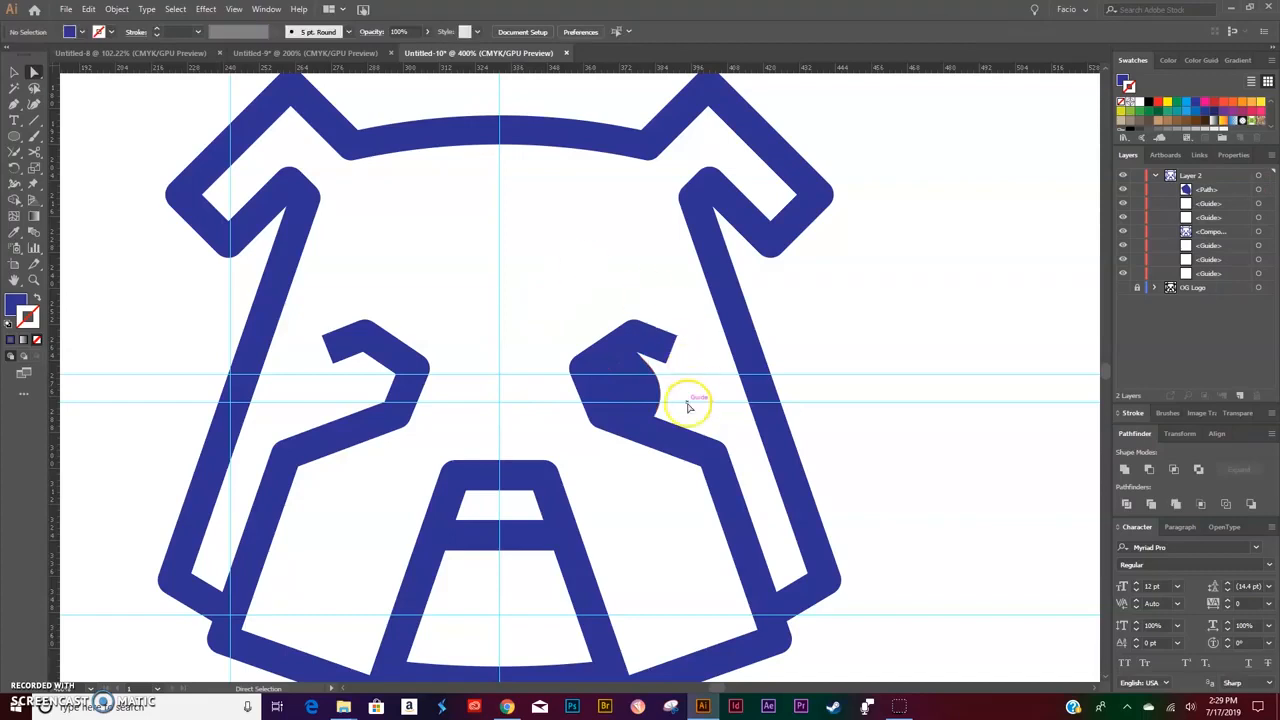
Reflect the right eye's fill across the vertical axis and move it into the left eye.
key("v")
left_click(655, 393)
right_click(638, 381)
mouse_move(666, 574)
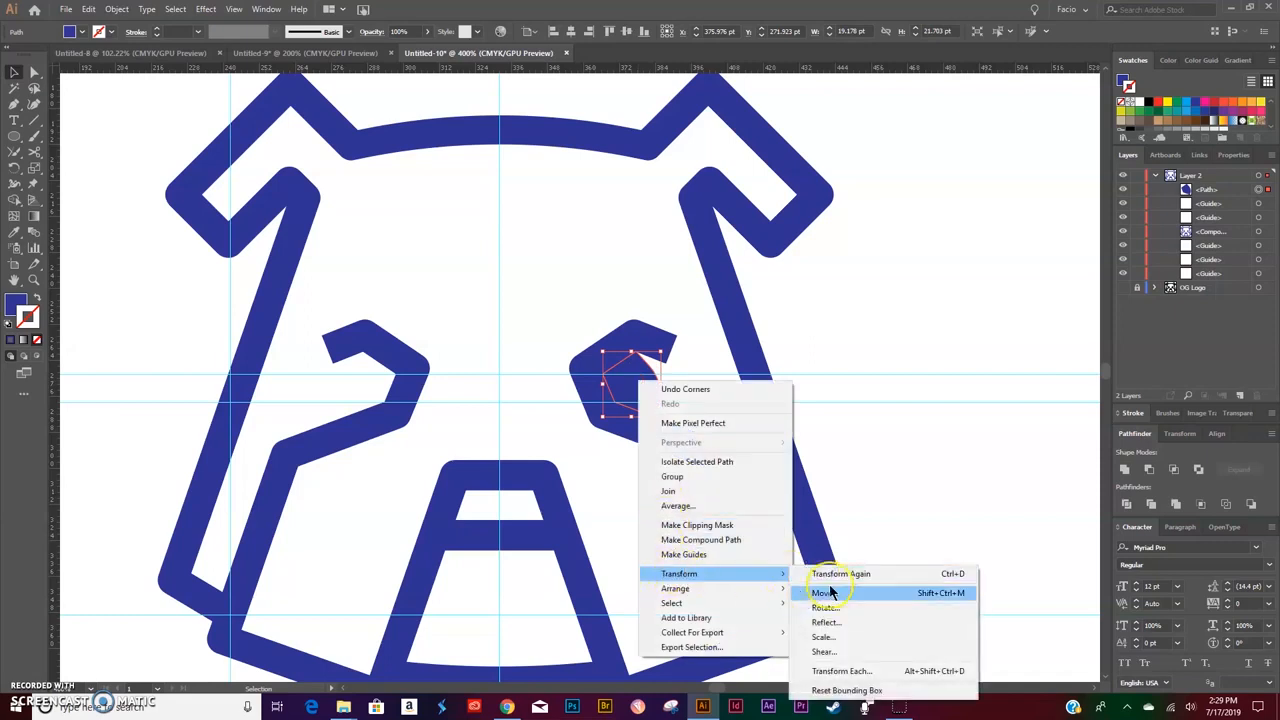
left_click(828, 627)
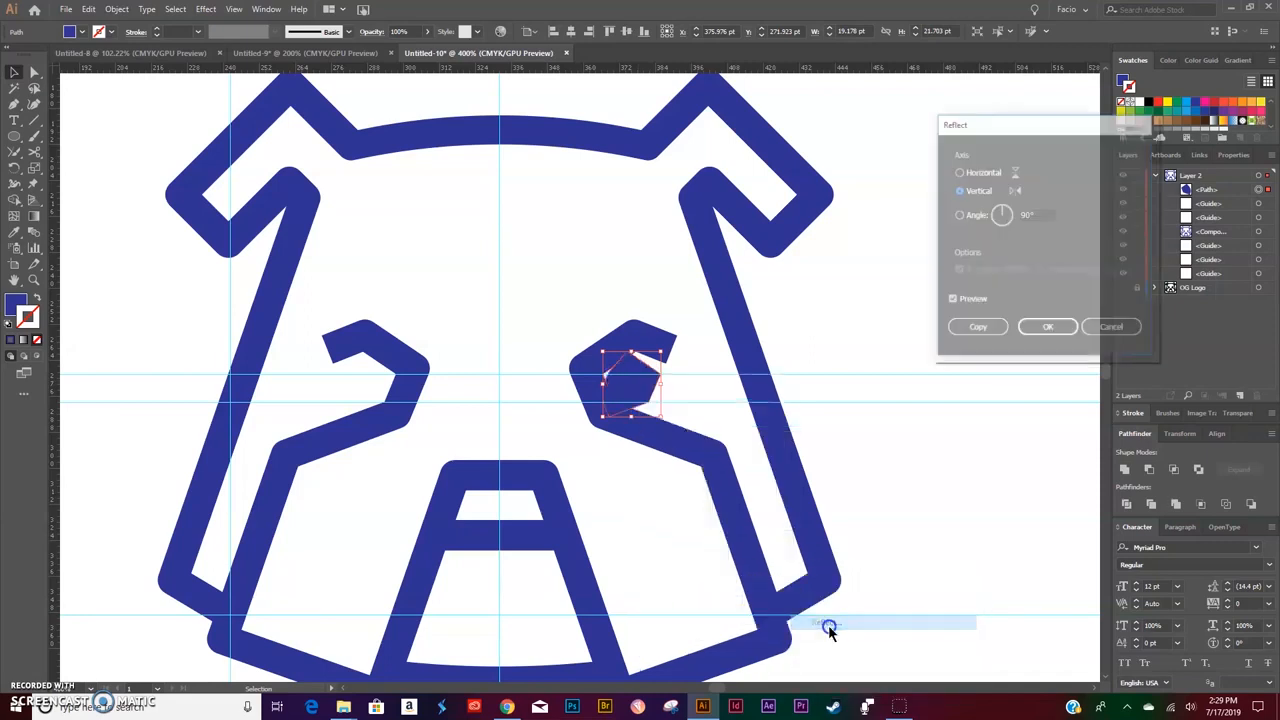
left_click(1030, 327)
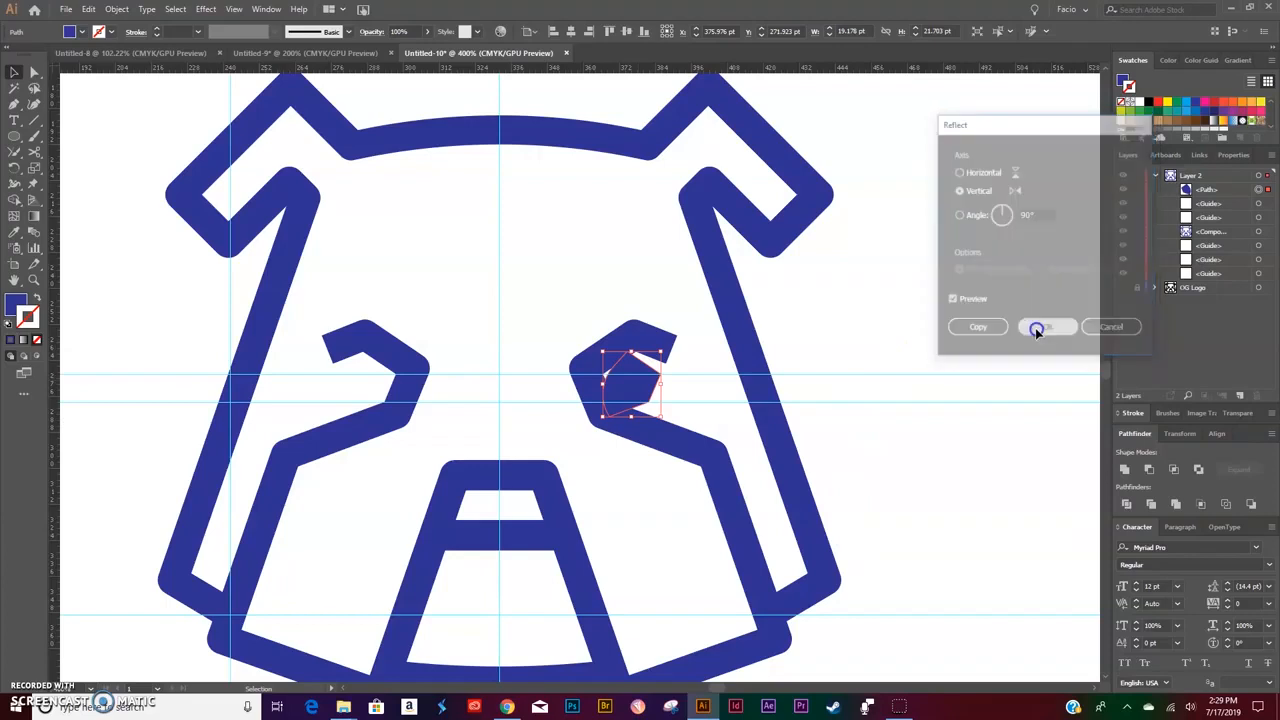
left_click_drag(634, 366, 378, 378)
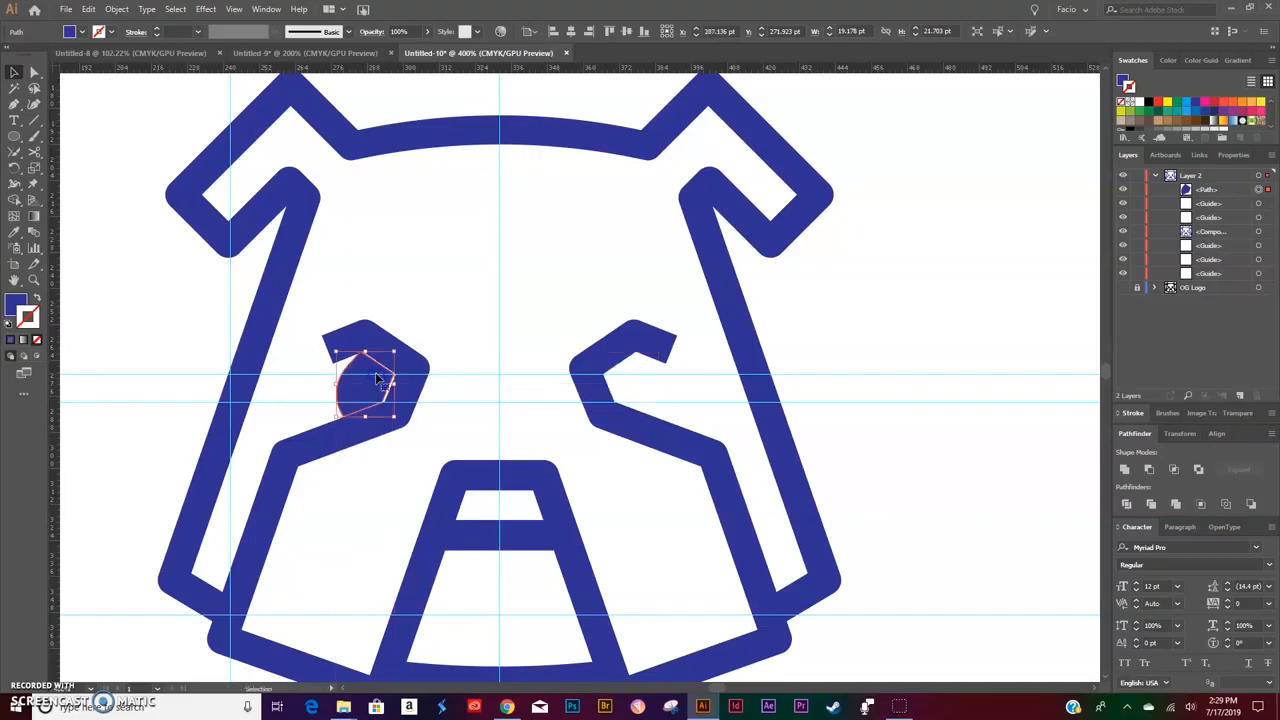
Place a vertical guide at the left eye's inner corner point and align the moved fill with it.
key("ctrl+plus")
key("ctrl+plus")
key("ctrl+plus")
key("ctrl+plus")
left_click(553, 295)
left_click_drag(56, 296, 663, 351)
left_click(933, 223)
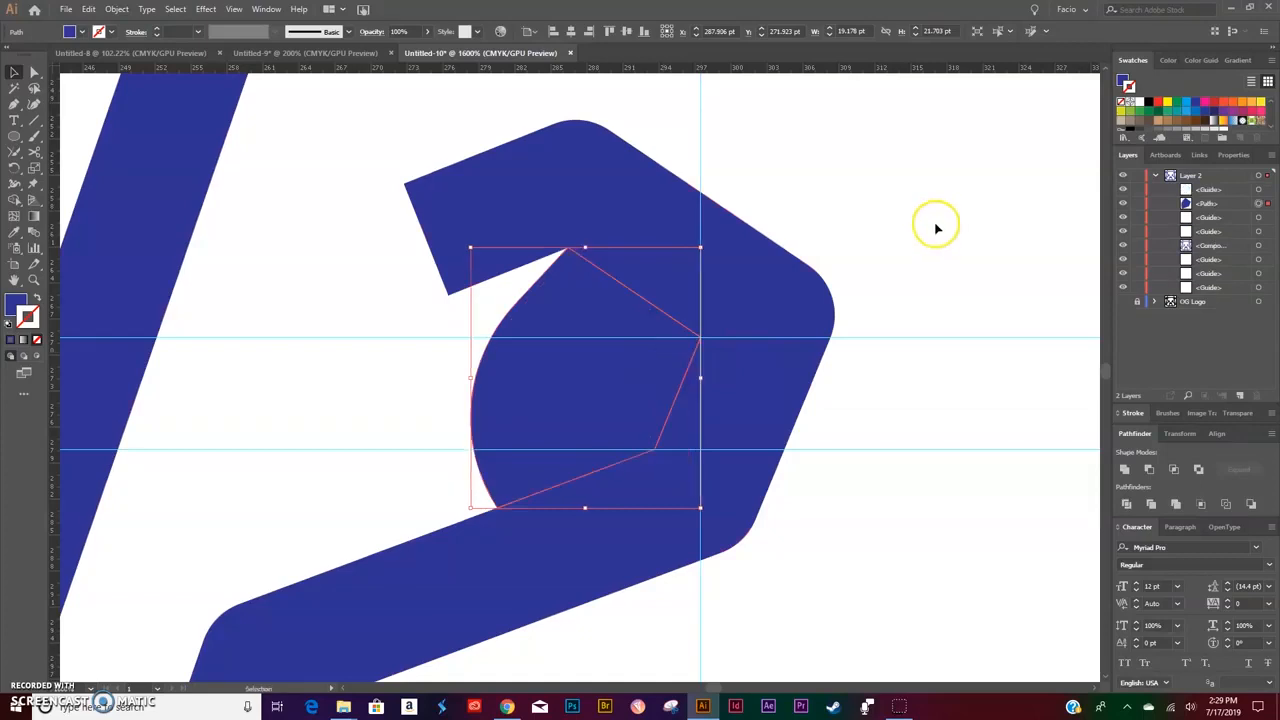
Undo the added guide, the move and the reflection of the eye fill, and deselect it.
key("ctrl+0")
key("ctrl+plus")
key("ctrl+plus")
key("ctrl+plus")
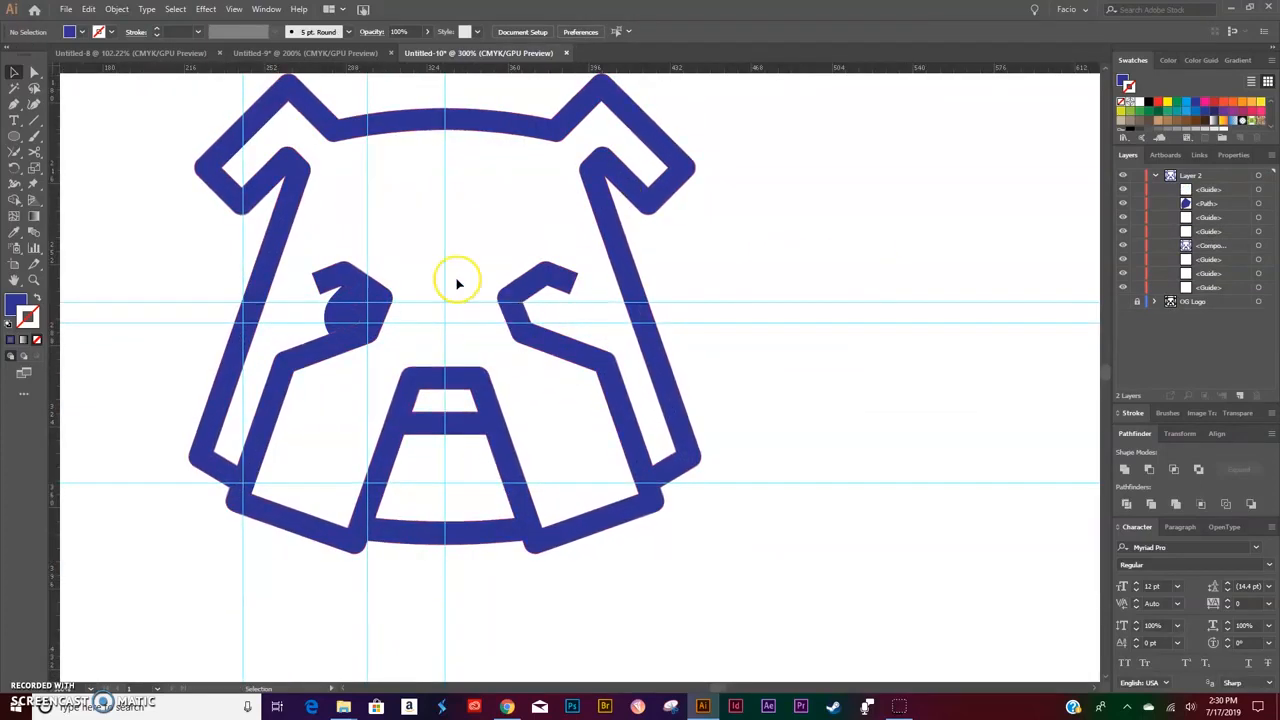
left_click(343, 319)
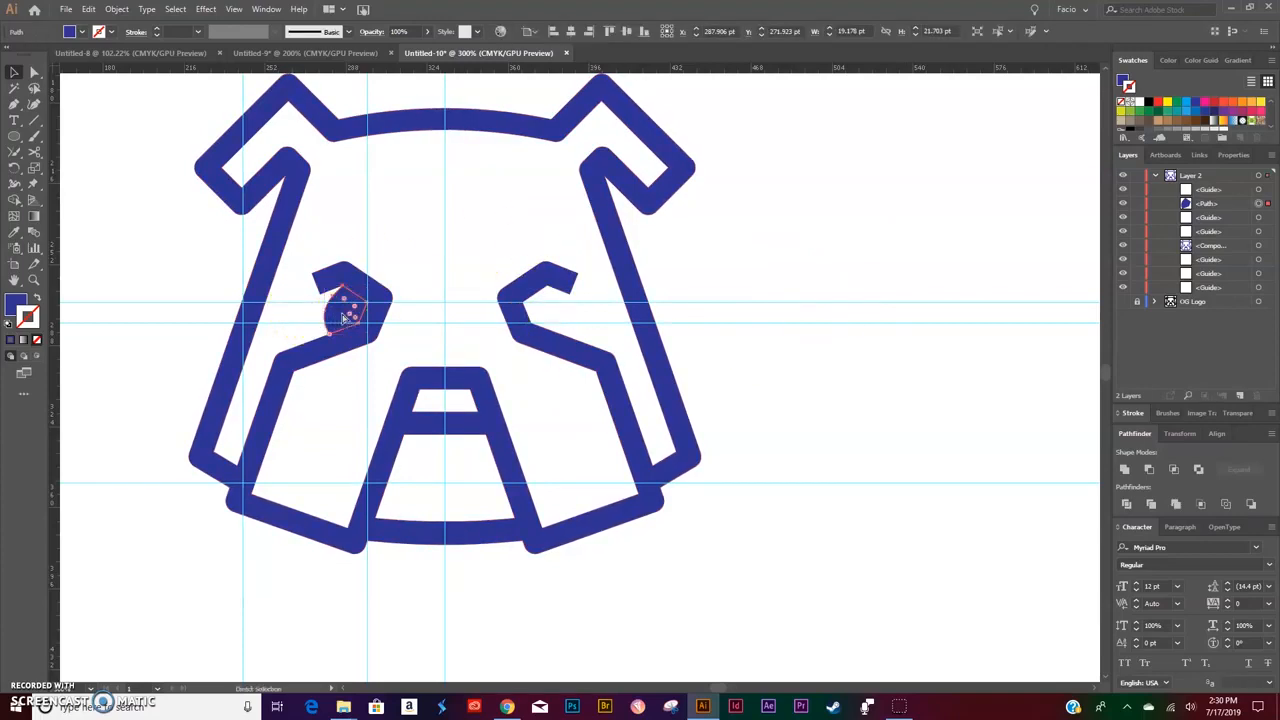
key("ctrl+z")
key("ctrl+z")
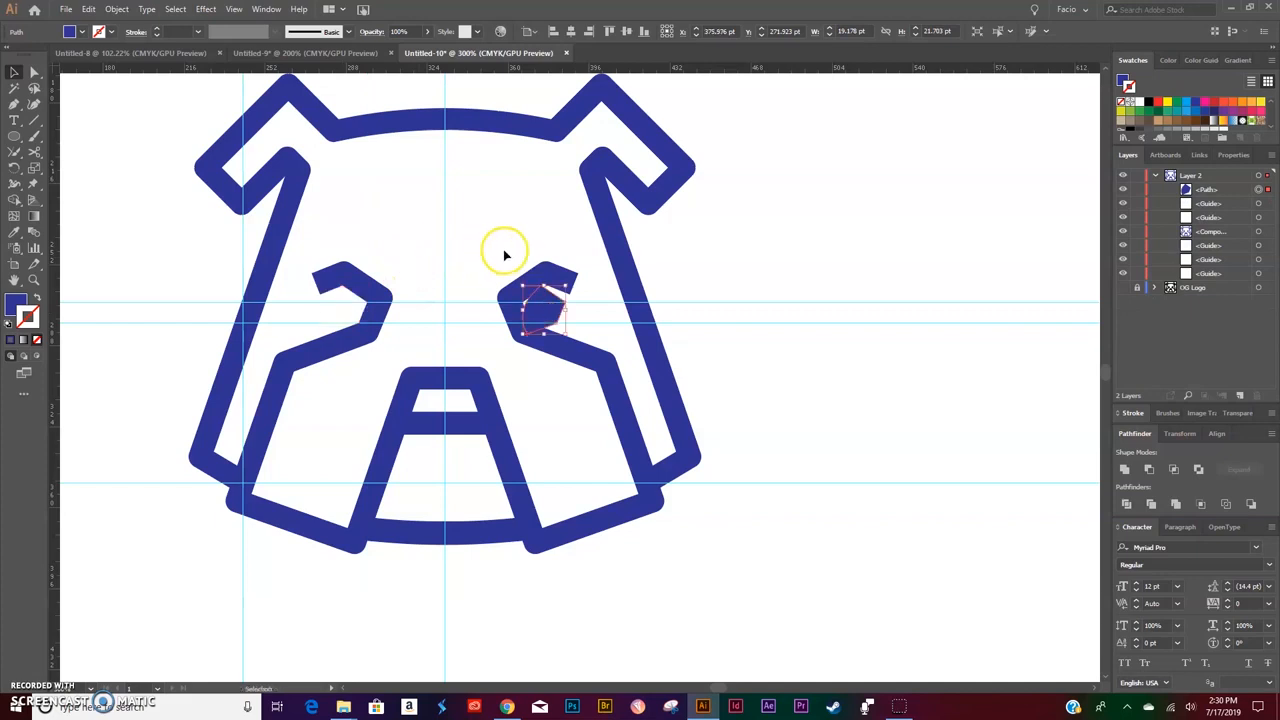
key("ctrl+z")
left_click(528, 234)
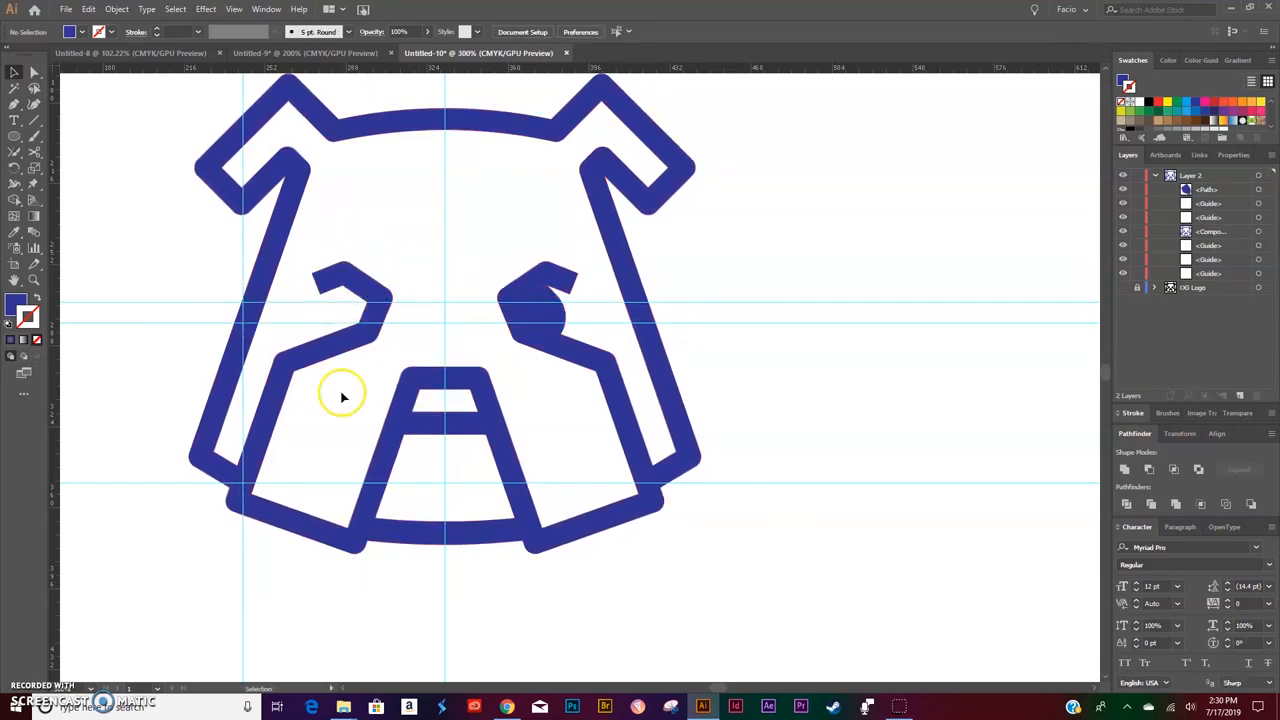
Place a mirrored copy of the eye fill inside the left eye and hide the guides.
key("ctrl+f")
left_click(460, 240)
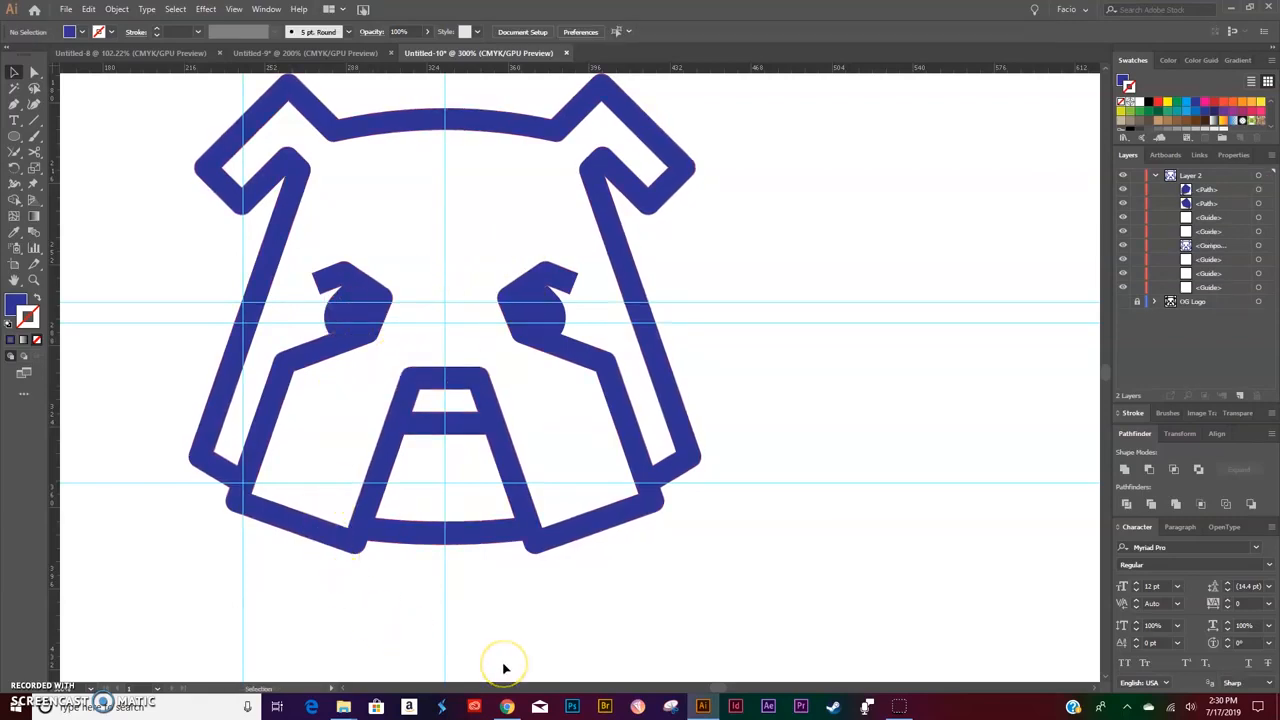
key("ctrl+semicolon")
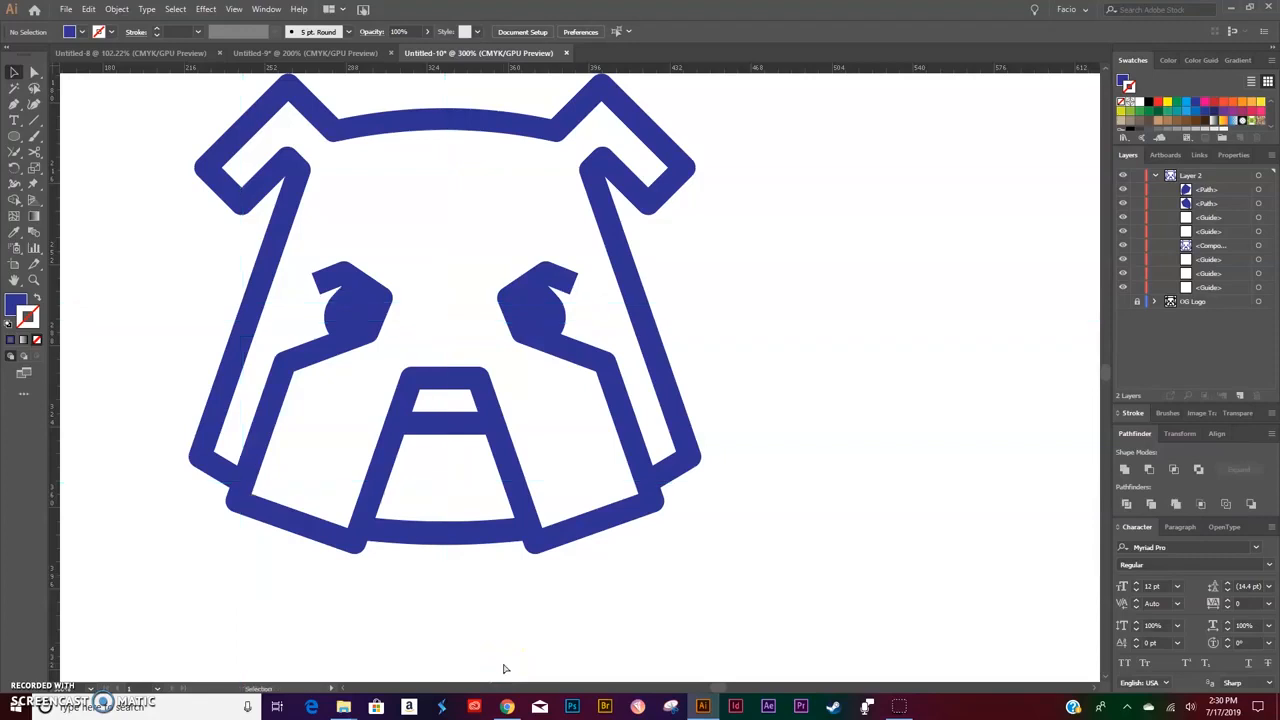
Compare the redrawn head with the OG Logo layer by showing that layer and hiding it again.
left_click(1122, 301)
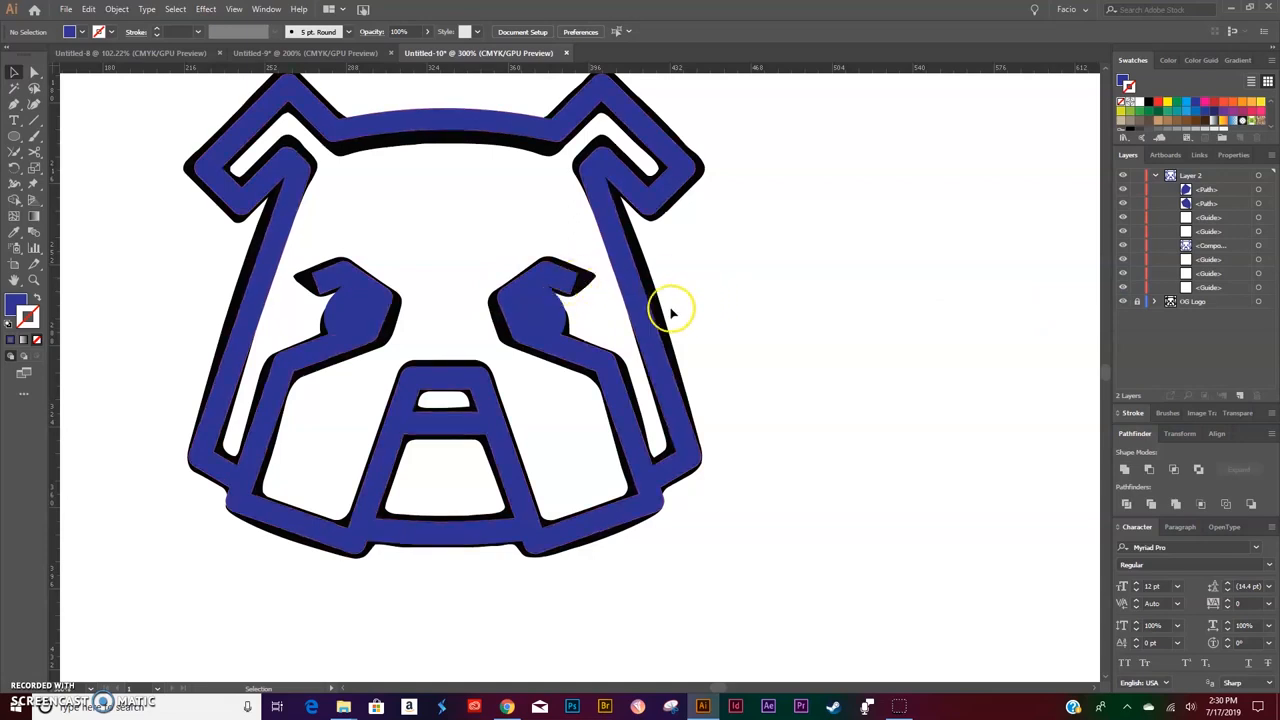
left_click(1123, 302)
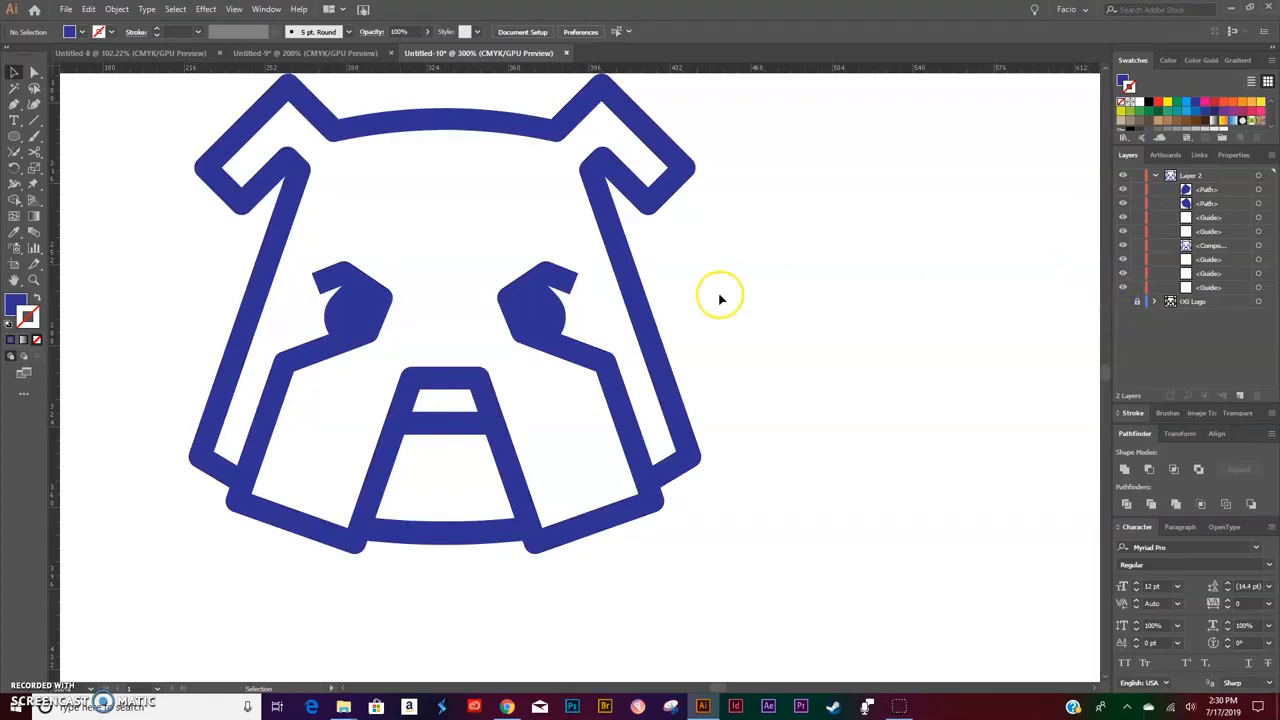
key("a")
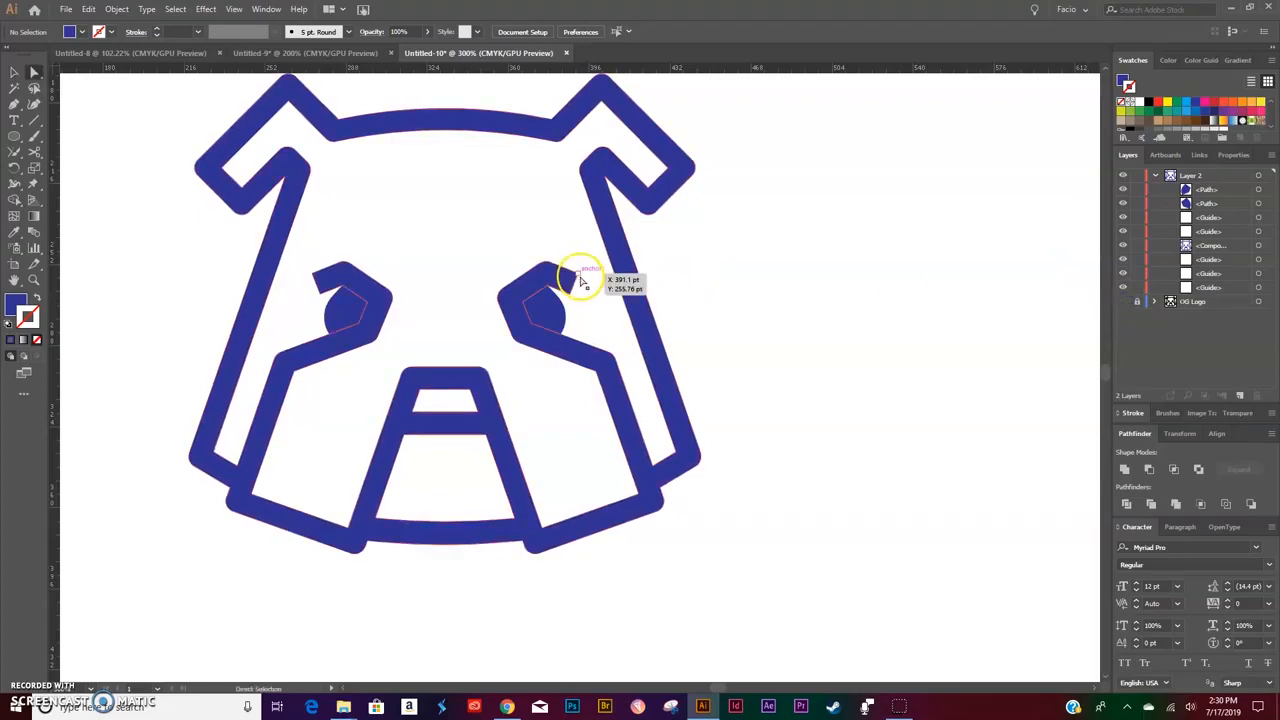
Draw a line extending the right brow's upper edge past its end, with its start point on the brow's upper end corner.
left_click(33, 119)
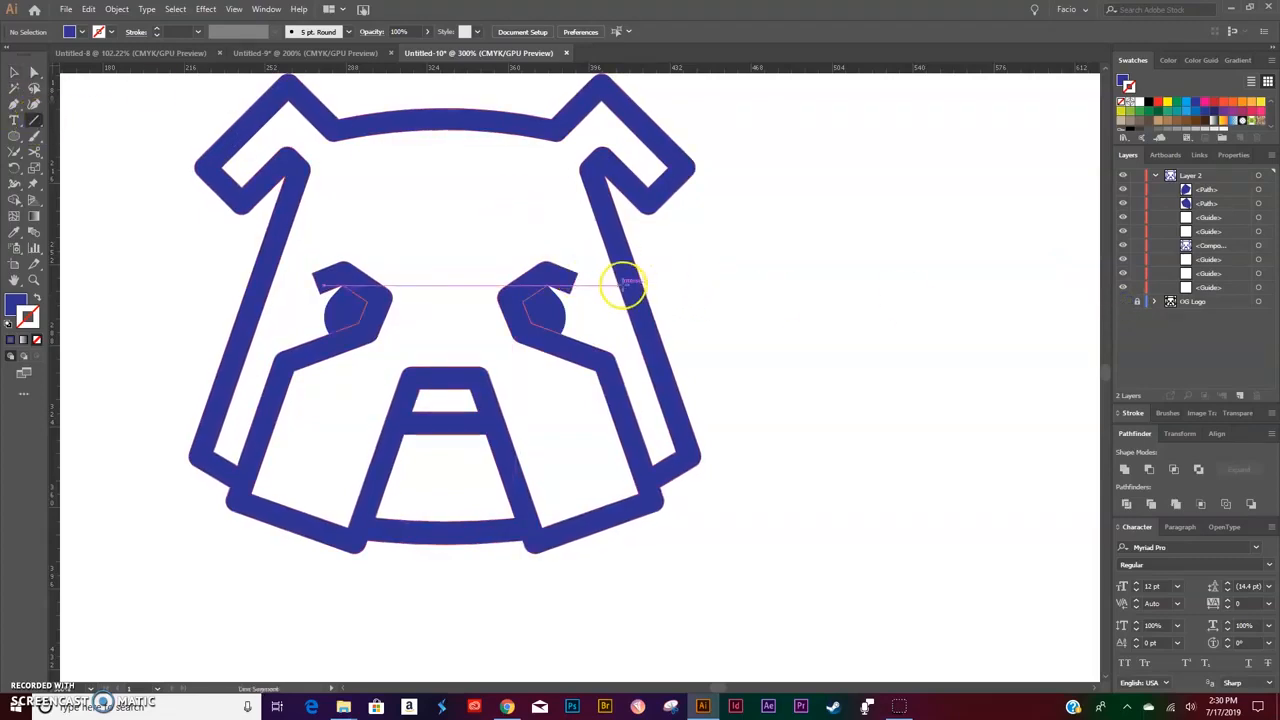
scroll(620, 287, "up", 2)
scroll(606, 257, "up", 2)
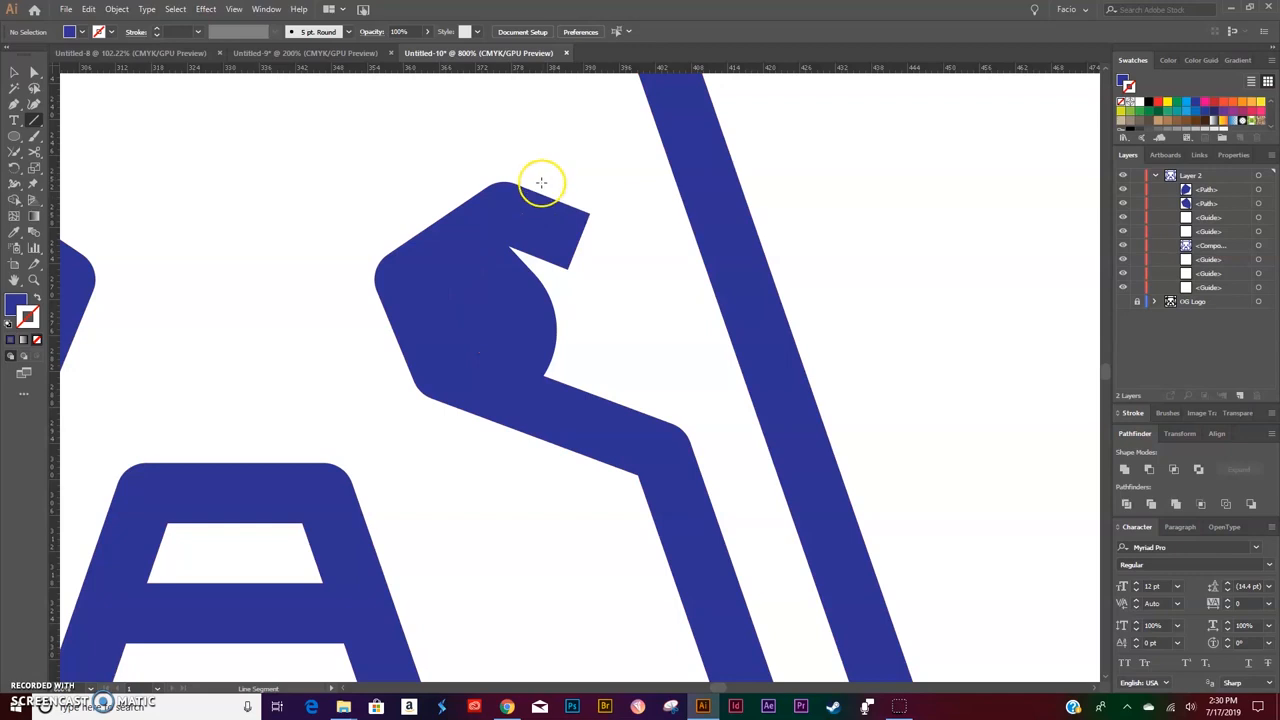
left_click_drag(540, 191, 640, 235)
key("a")
left_click(590, 215)
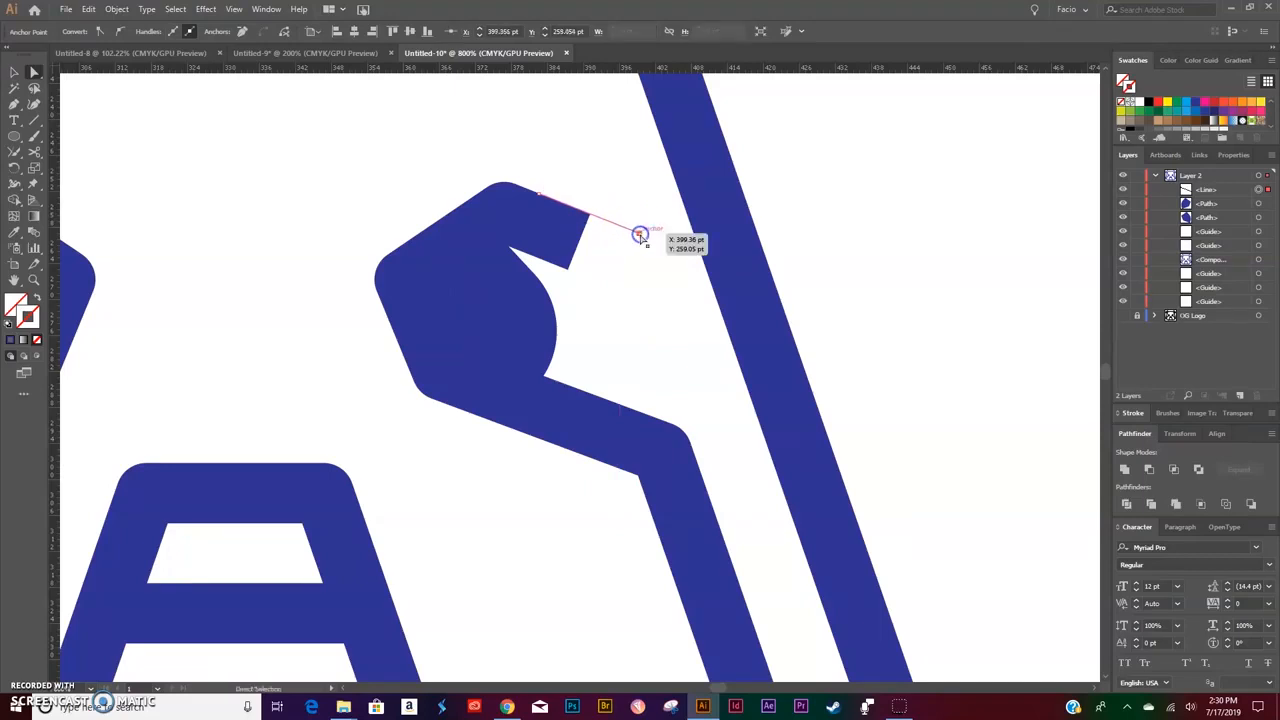
left_click_drag(539, 197, 589, 213)
Close the line into a triangular brow tip about 12 by 9 pt and fill it with the eye's blue using the Eyedropper.
key("p")
left_click(640, 236)
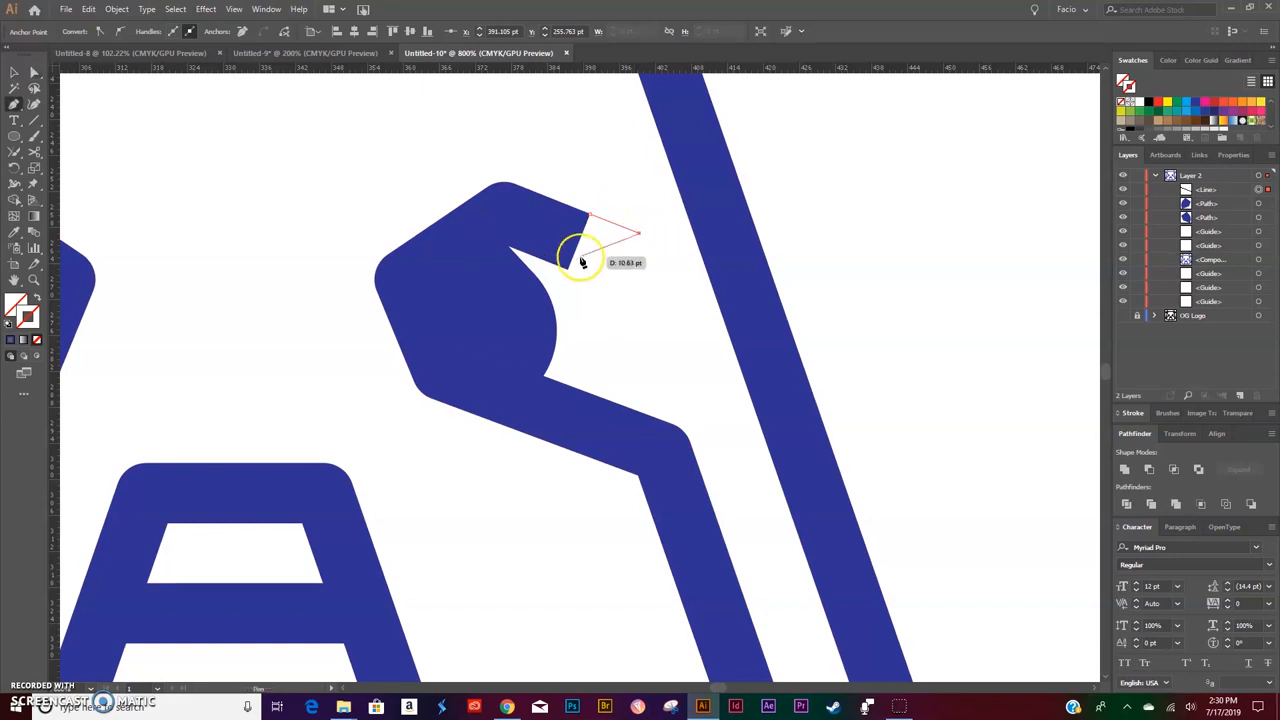
left_click(568, 271)
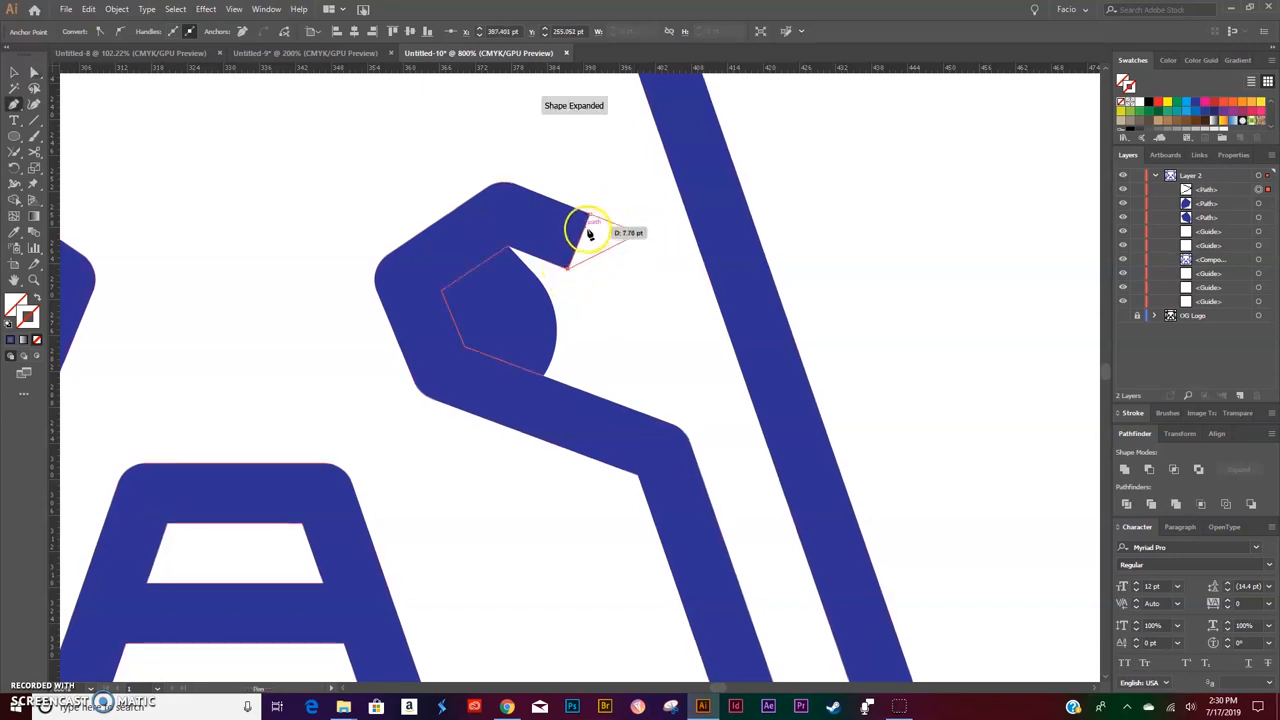
left_click(597, 217)
key("v")
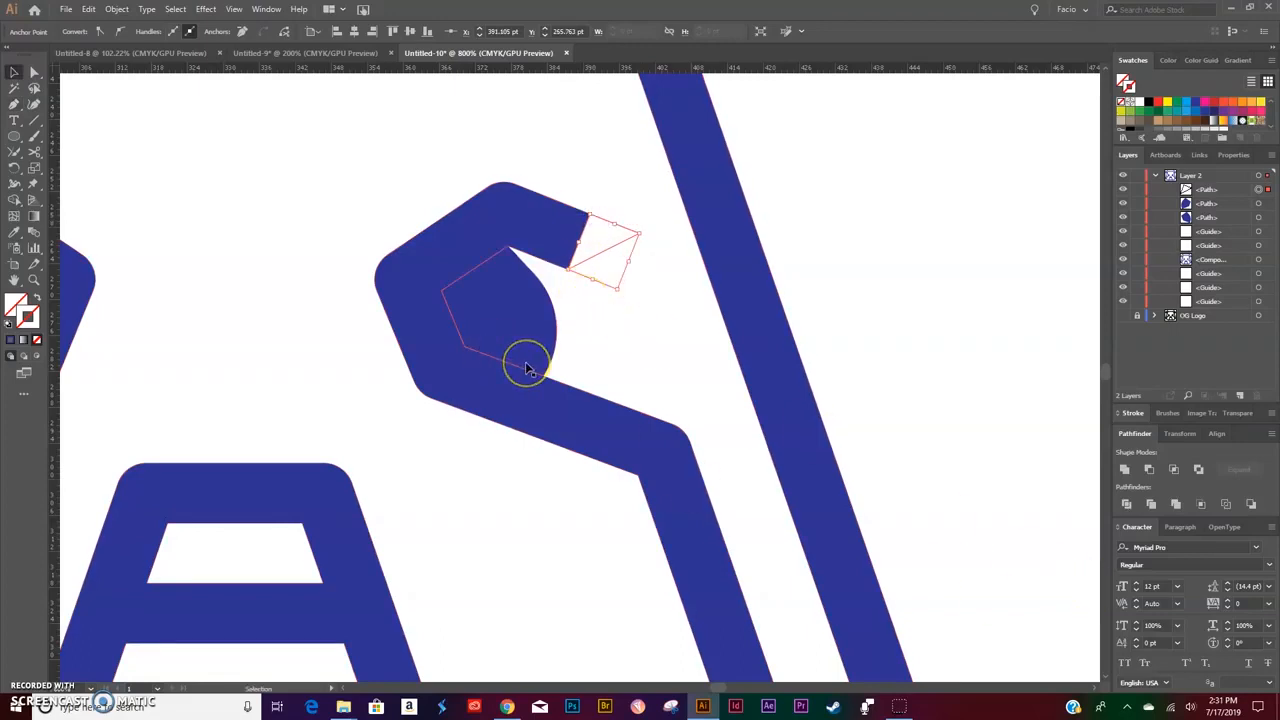
key("i")
left_click(543, 337)
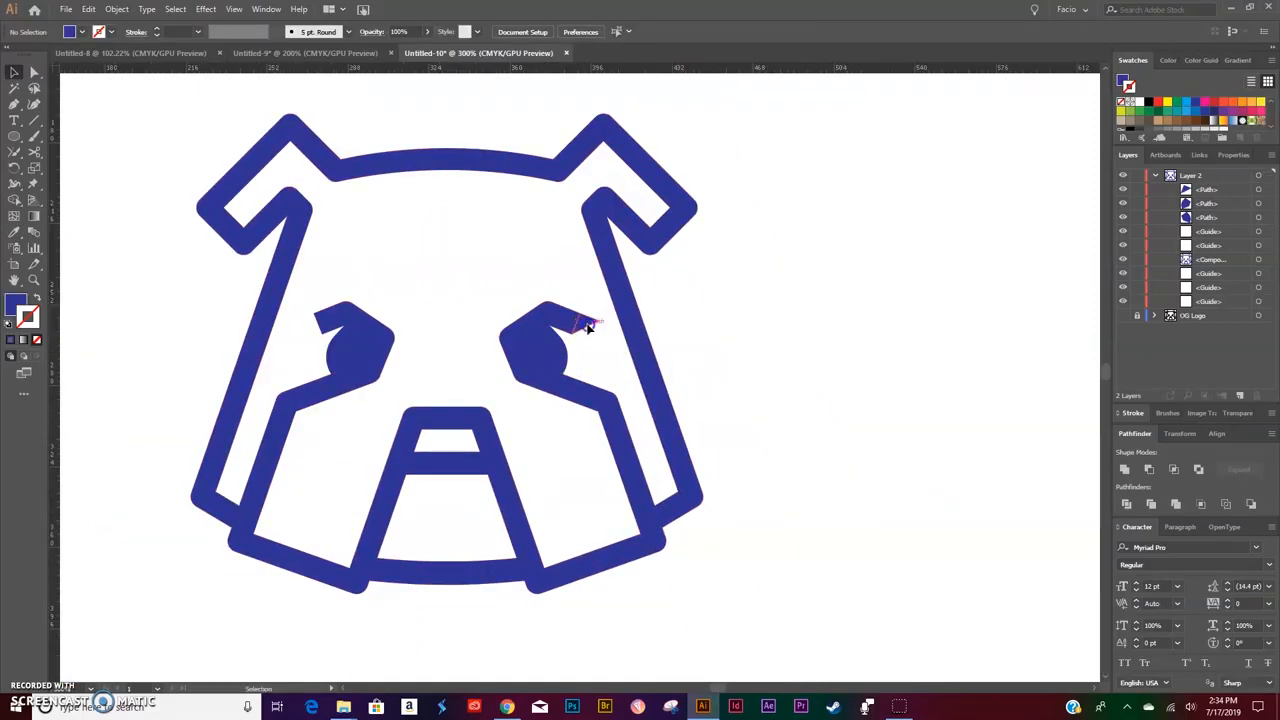
Create a copy of the right brow's triangular tip reflected across the vertical axis.
left_click(587, 325)
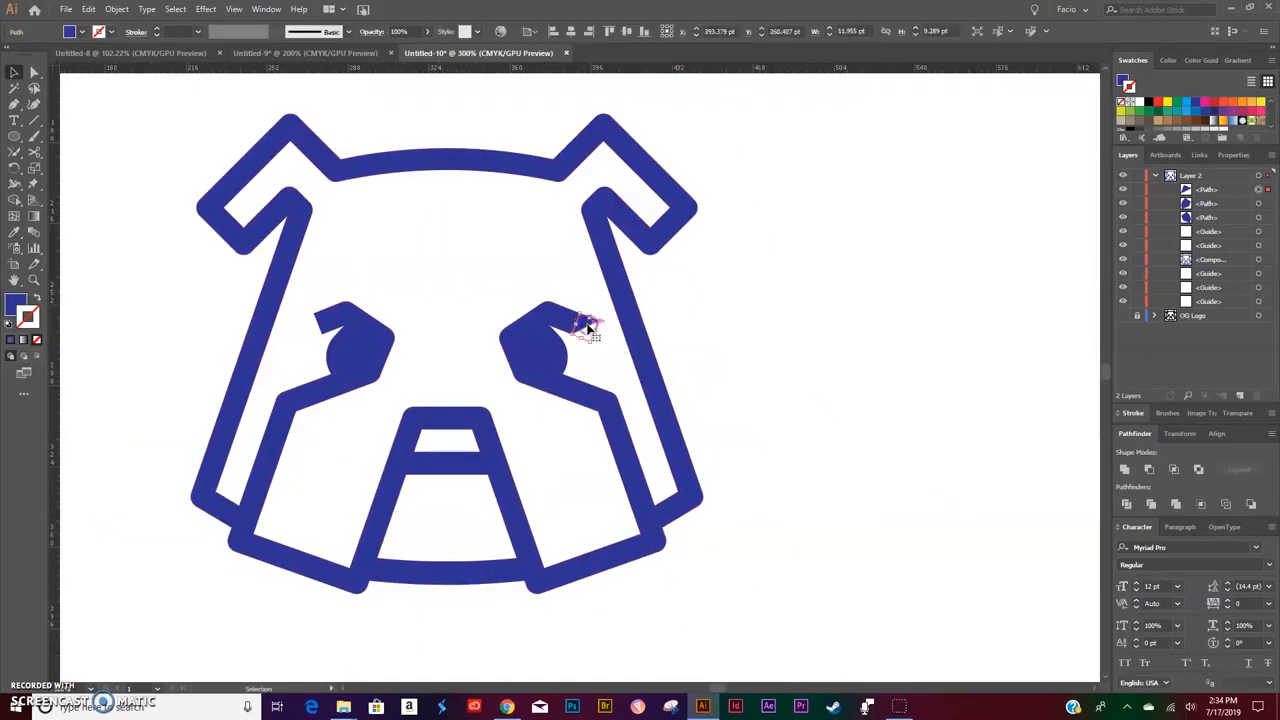
scroll(587, 325, "up", 2)
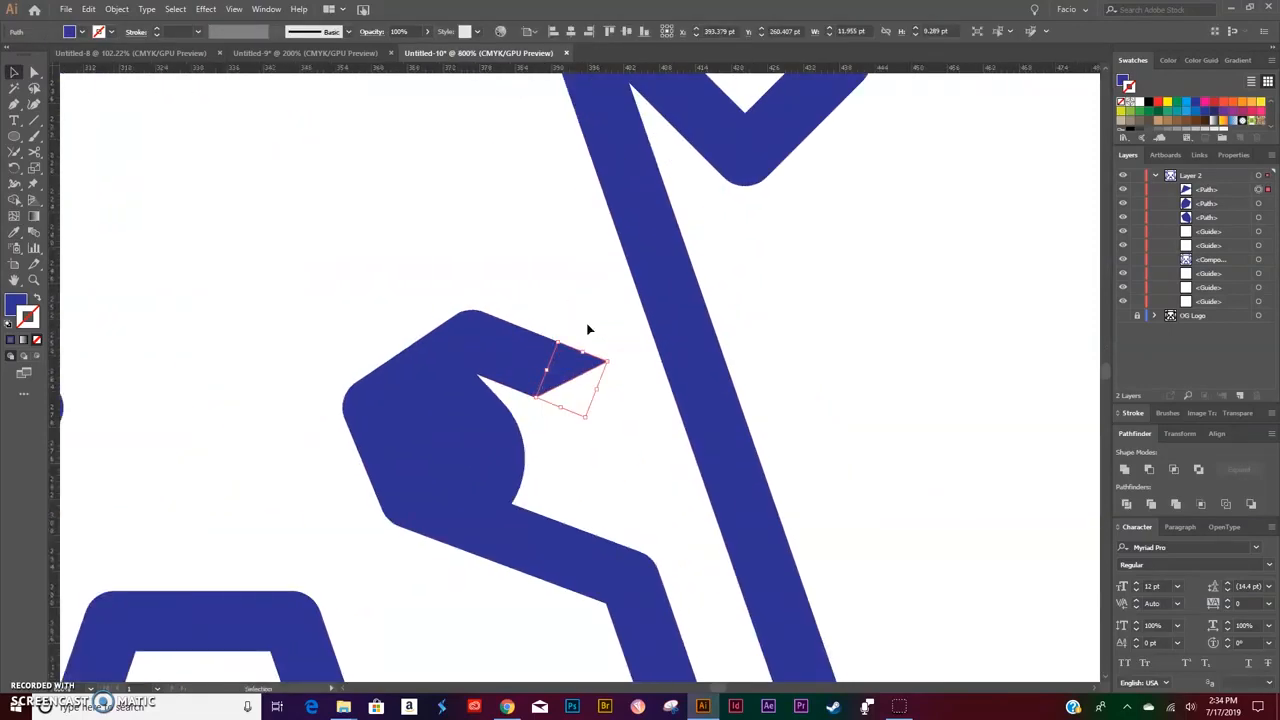
right_click(573, 368)
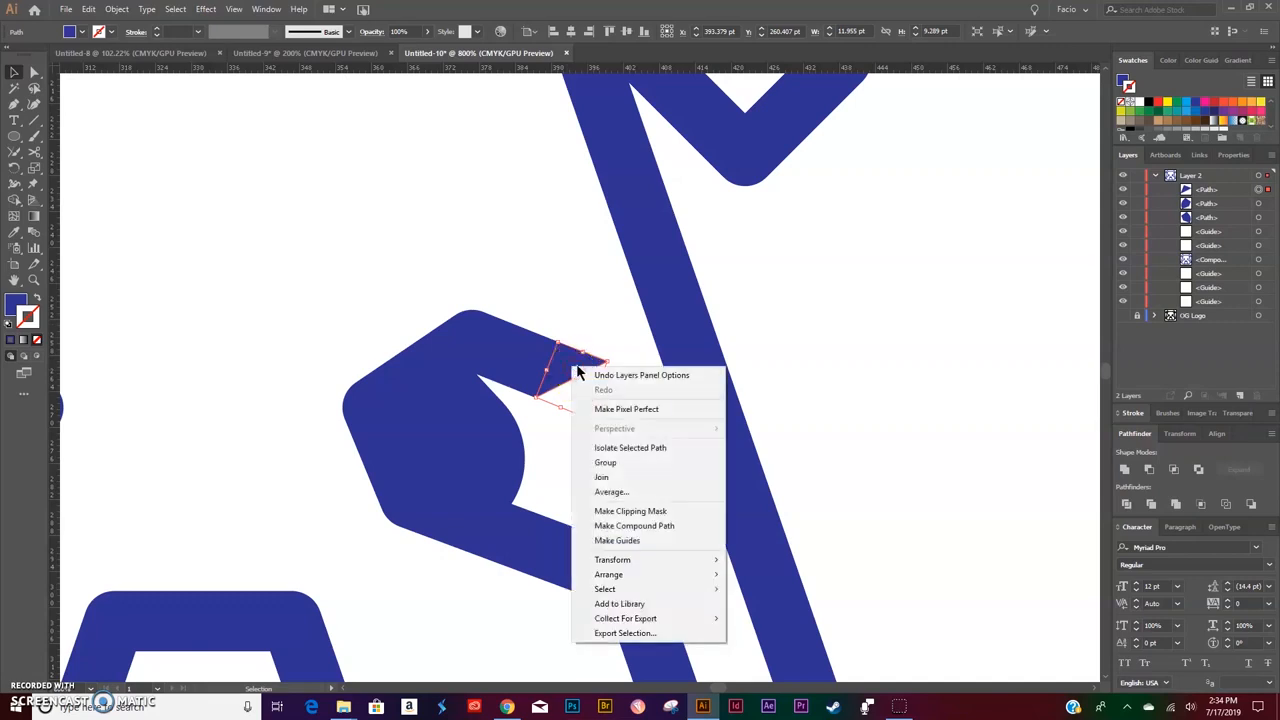
mouse_move(611, 560)
left_click(792, 614)
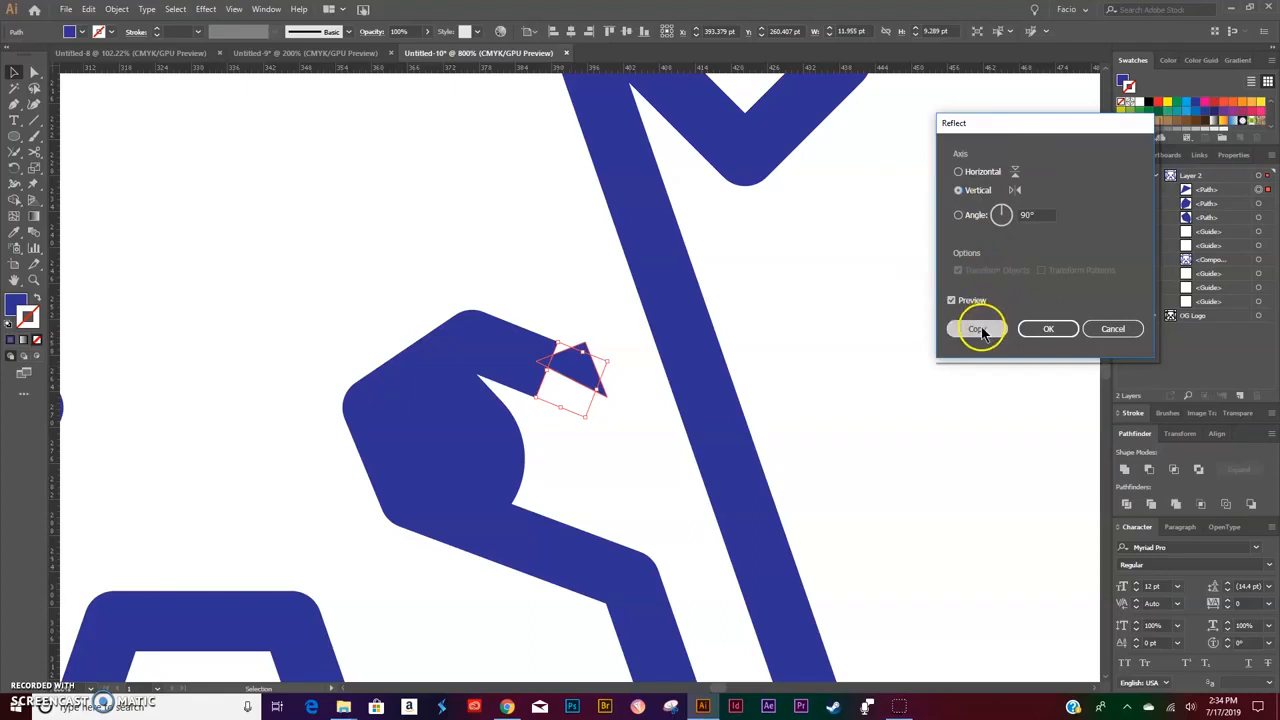
left_click(980, 331)
scroll(540, 423, "left", 10)
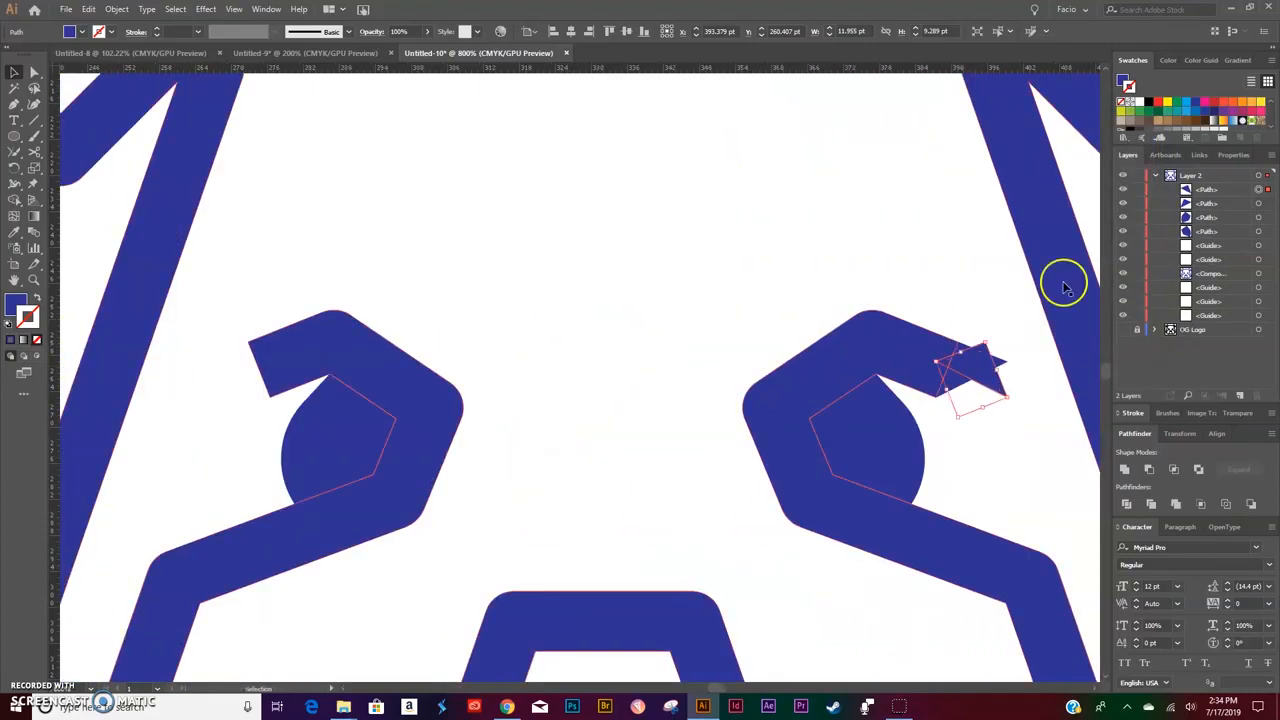
Move the reflected triangular tip across to just beside the left brow's open end.
left_click_drag(986, 363, 239, 372)
key("ctrl+equal")
key("ctrl+equal")
key("ctrl+equal")
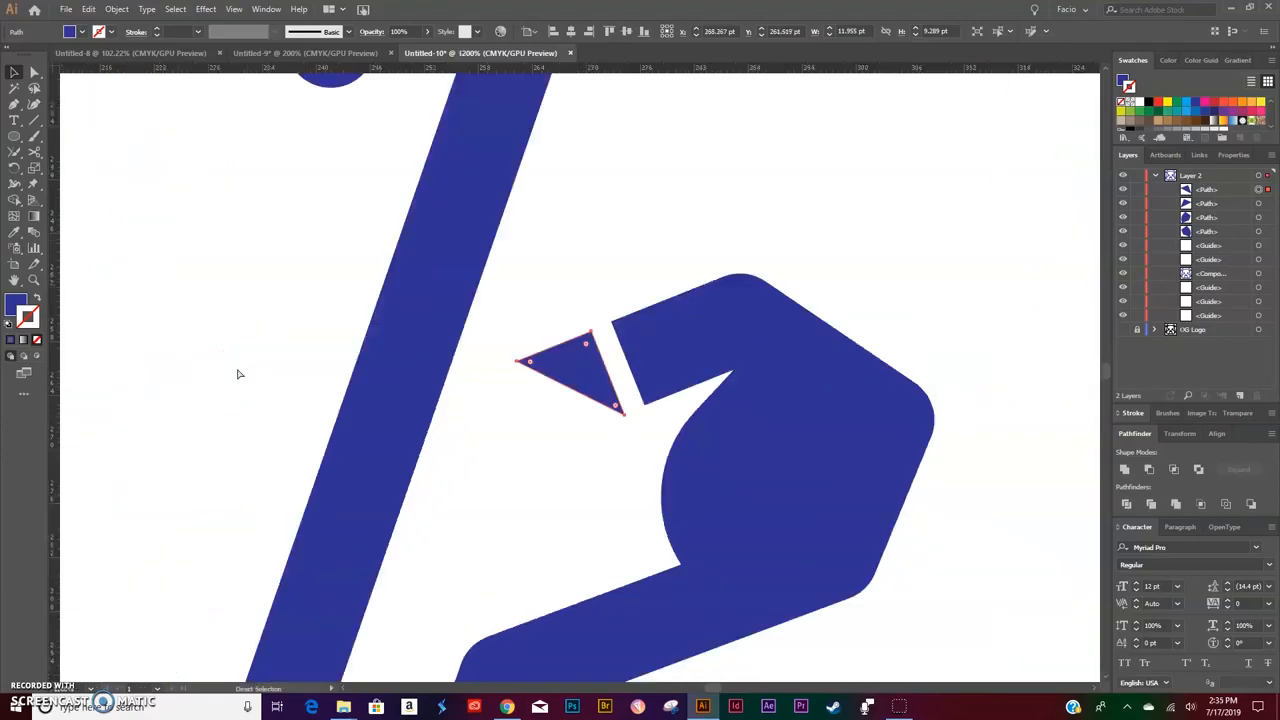
left_click(85, 262)
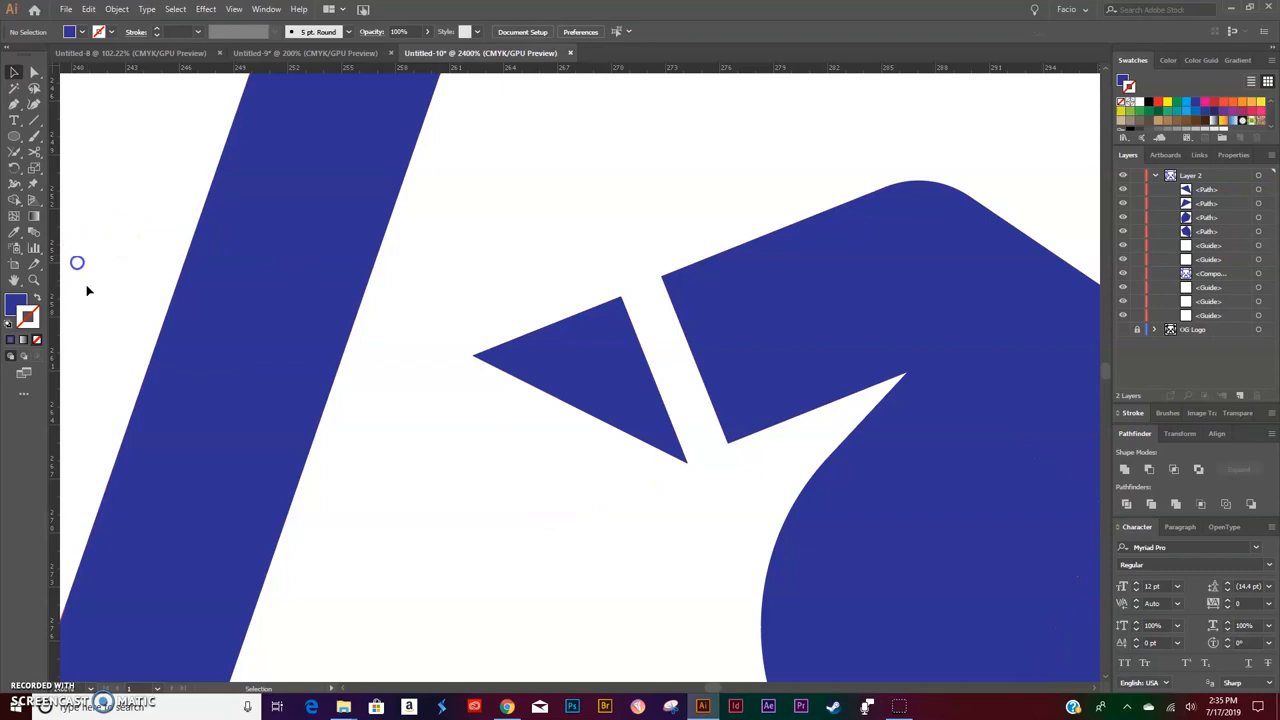
Place a horizontal and a vertical guide crossing at the left brow's upper end corner.
left_click_drag(94, 269, 661, 279)
left_click_drag(640, 95, 662, 277)
key("ctrl+semicolon")
Fit the triangular tip against the left brow's end, with its upper corner on the guides' intersection.
left_click_drag(607, 322, 641, 300)
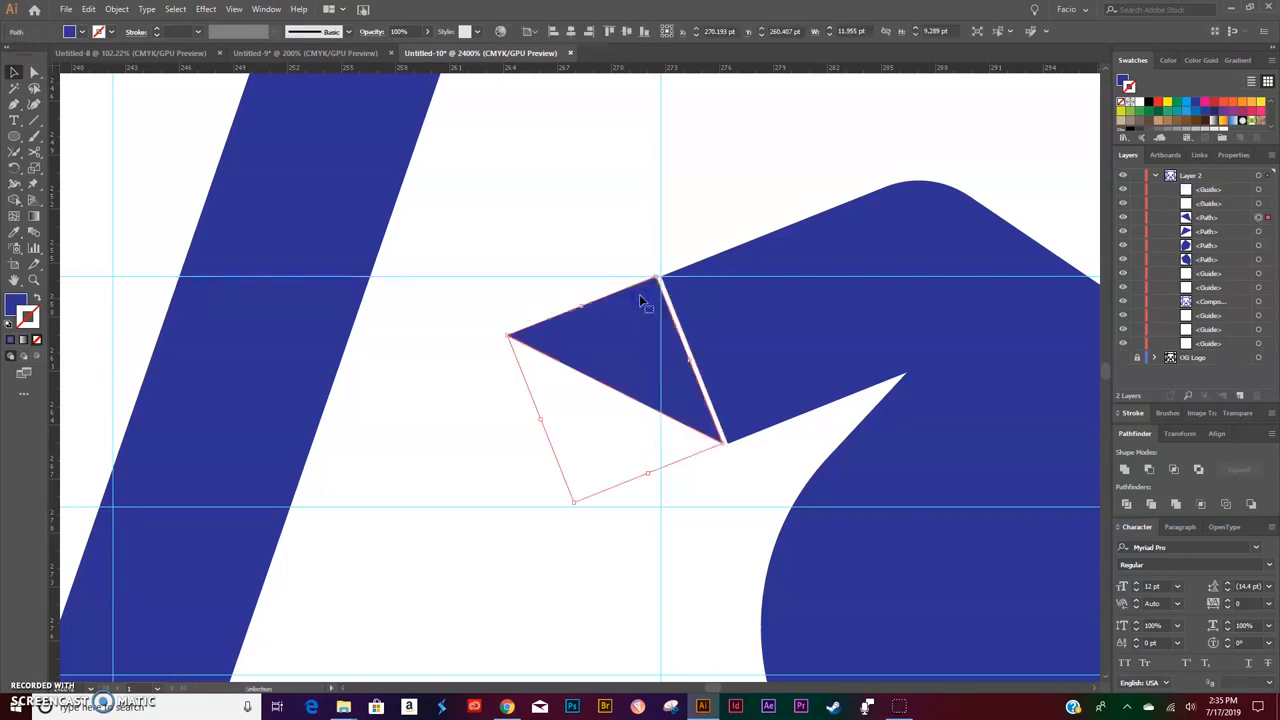
scroll(640, 300, "up", 5)
scroll(640, 300, "up", 7)
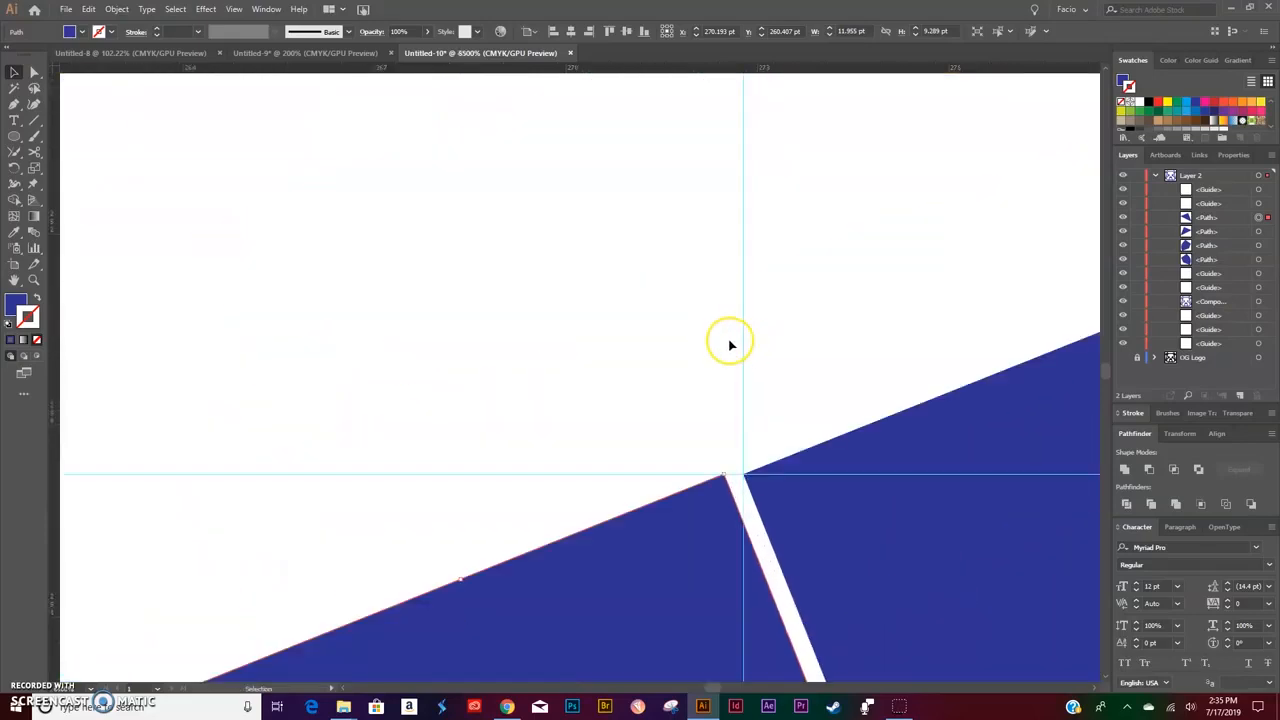
scroll(732, 350, "down", 1)
left_click_drag(711, 431, 746, 431)
left_click(806, 323)
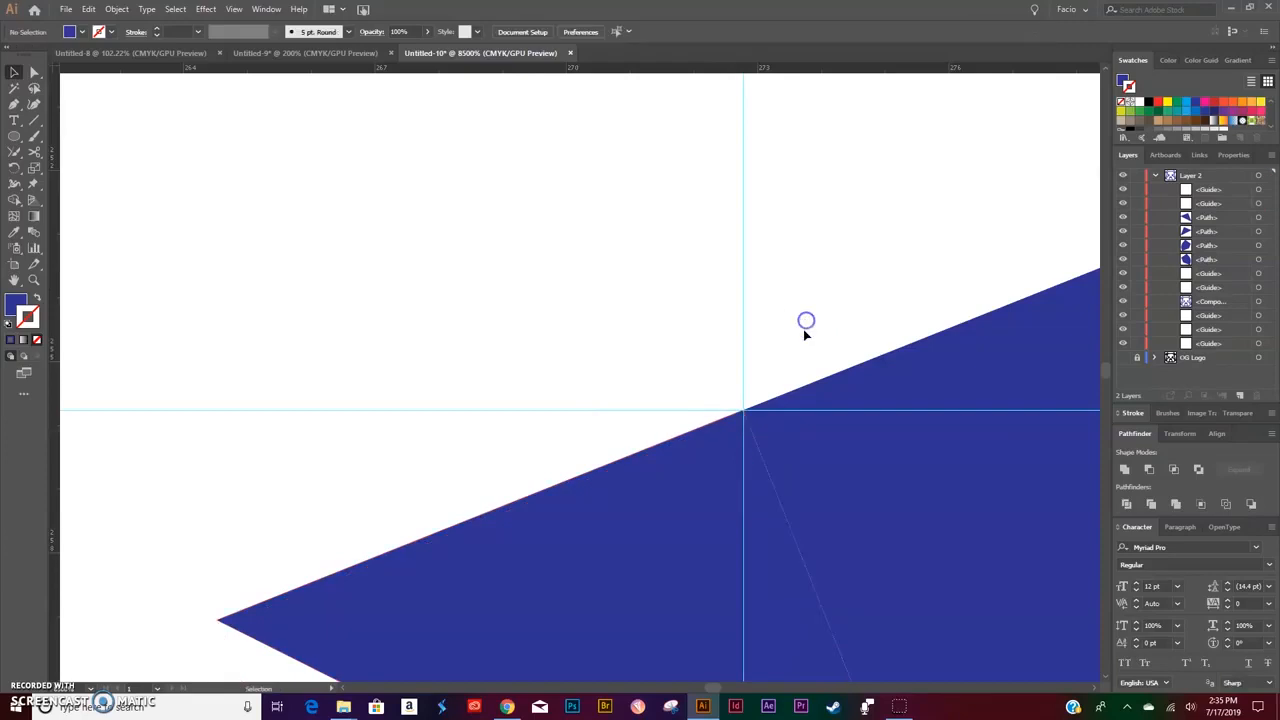
Check the alignment of the left tip with the brow's end corners in outline view, then restore the preview.
scroll(806, 345, "up", 4)
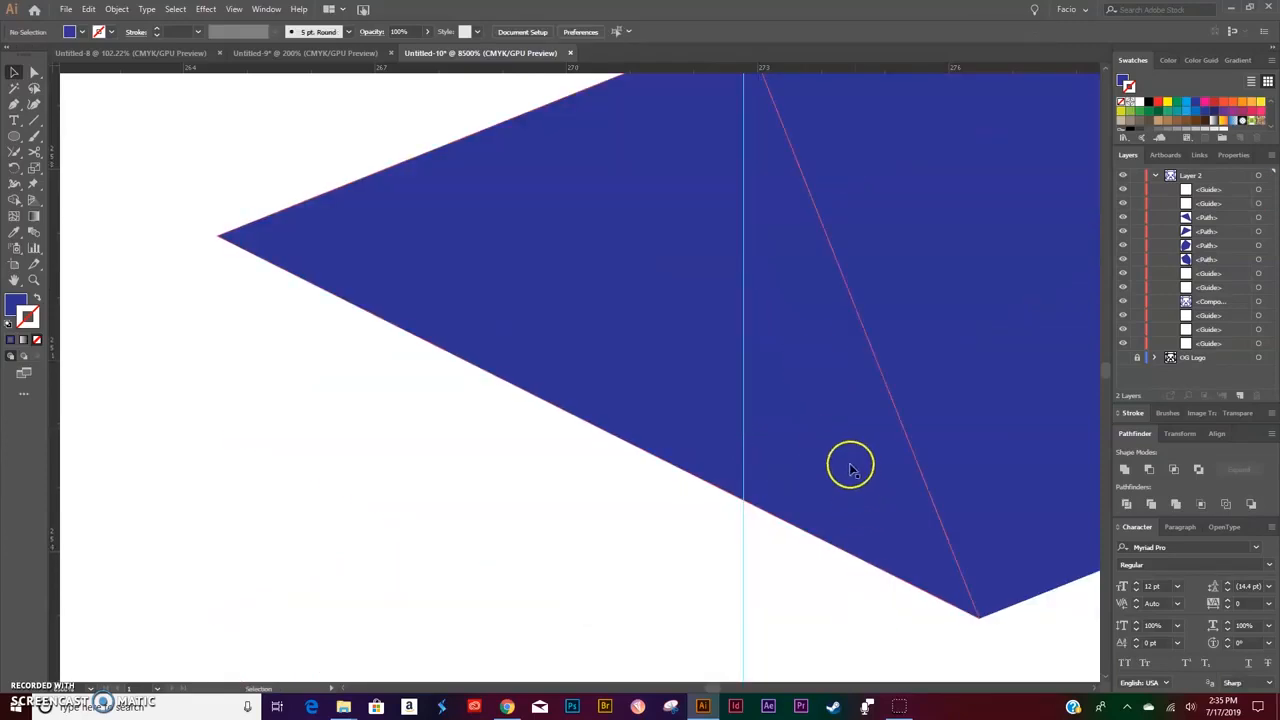
key("ctrl+y")
scroll(851, 469, "up", 5)
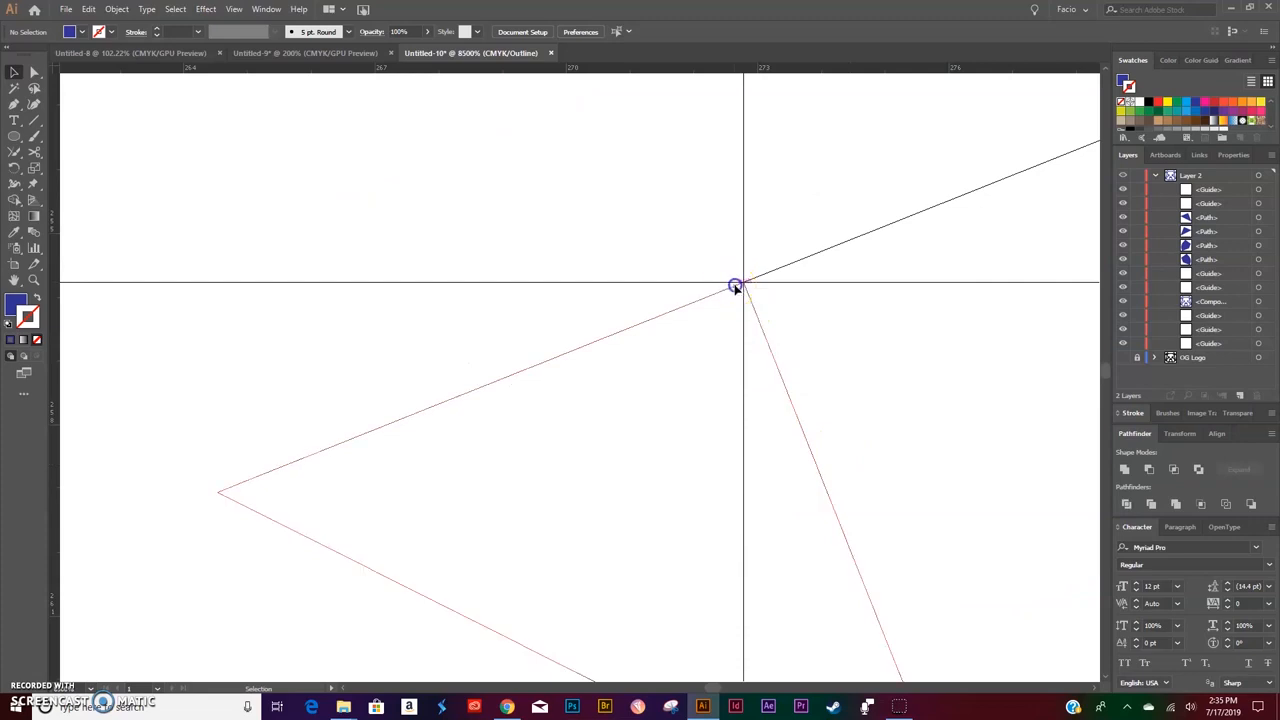
left_click_drag(735, 287, 734, 288)
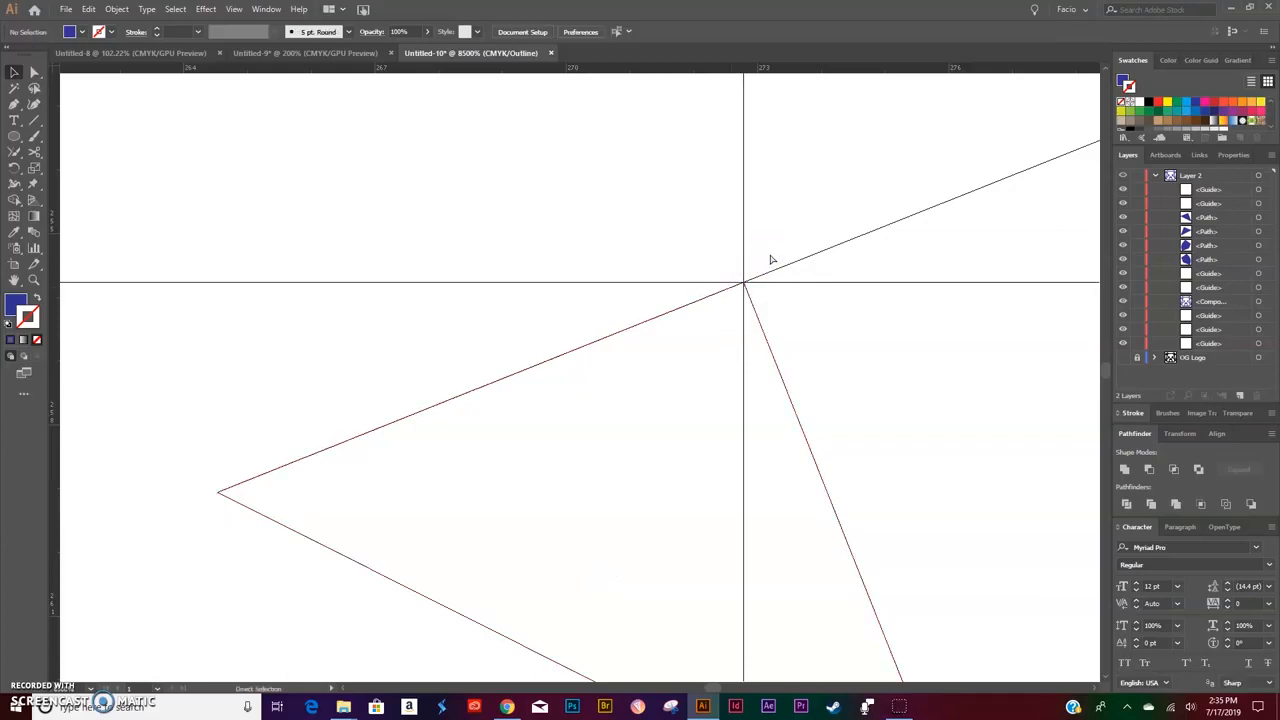
key("ctrl+y")
scroll(766, 280, "down", 5)
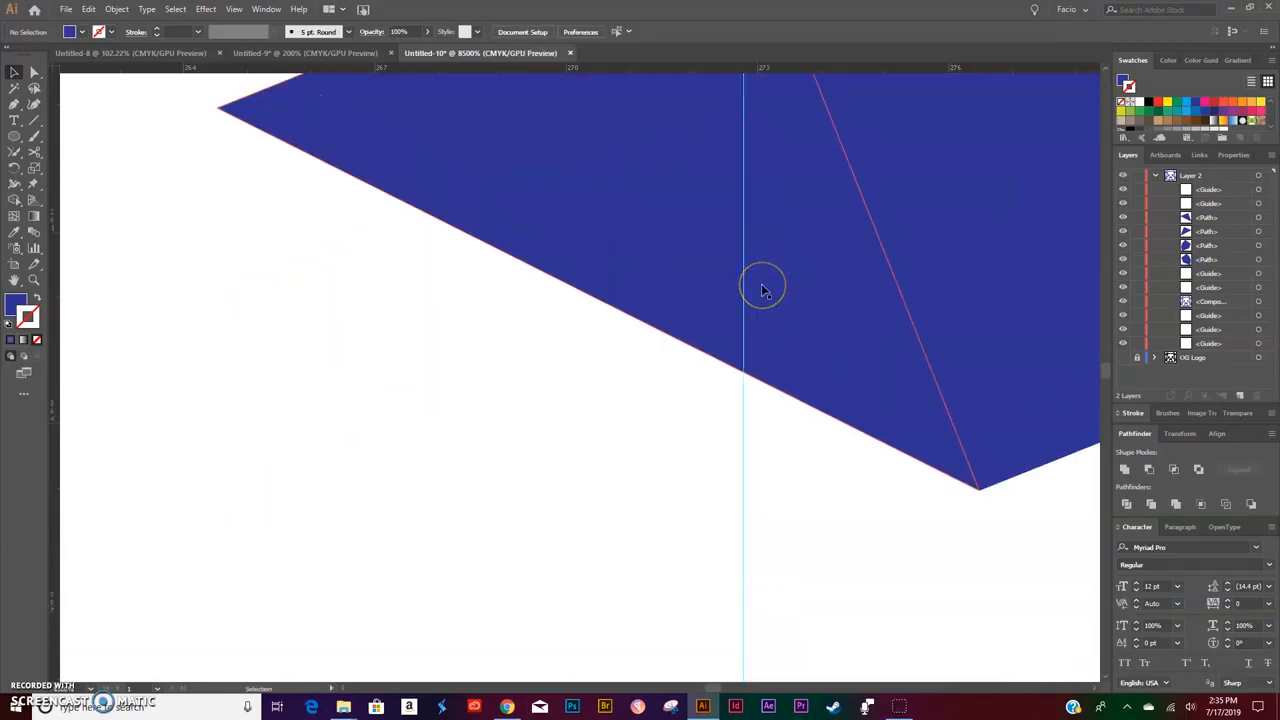
Unite all the head, eye and brow tip shapes with Pathfinder.
key("ctrl+0")
scroll(762, 290, "up", 6)
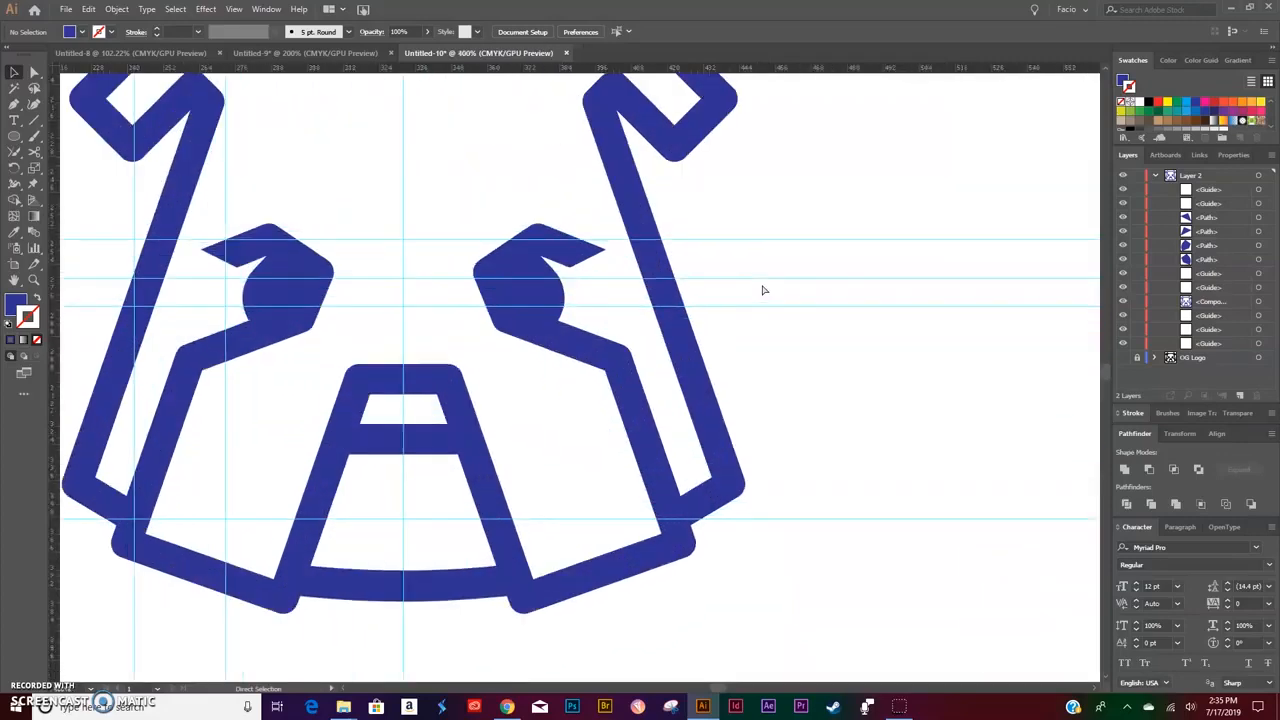
scroll(403, 117, "up", 5)
scroll(489, 217, "down", 4)
scroll(500, 251, "up", 4)
scroll(500, 270, "down", 3)
scroll(500, 270, "left", 4)
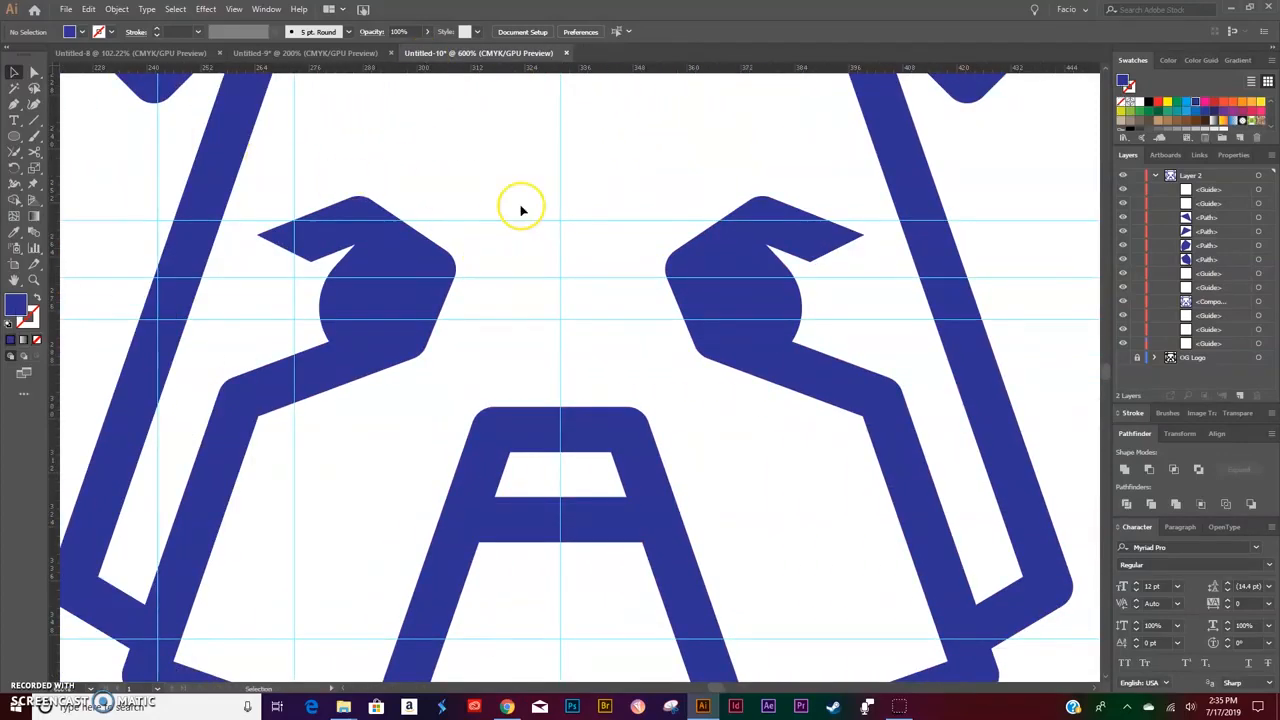
key("ctrl+a")
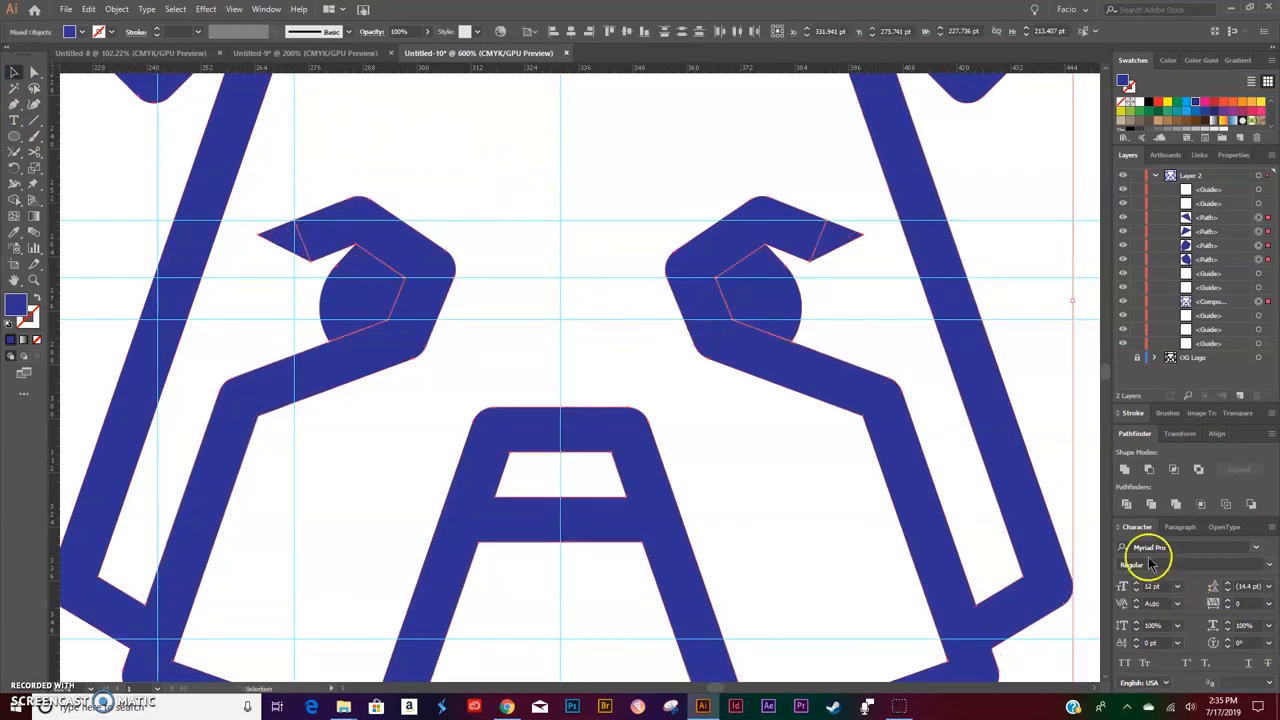
left_click(1126, 469)
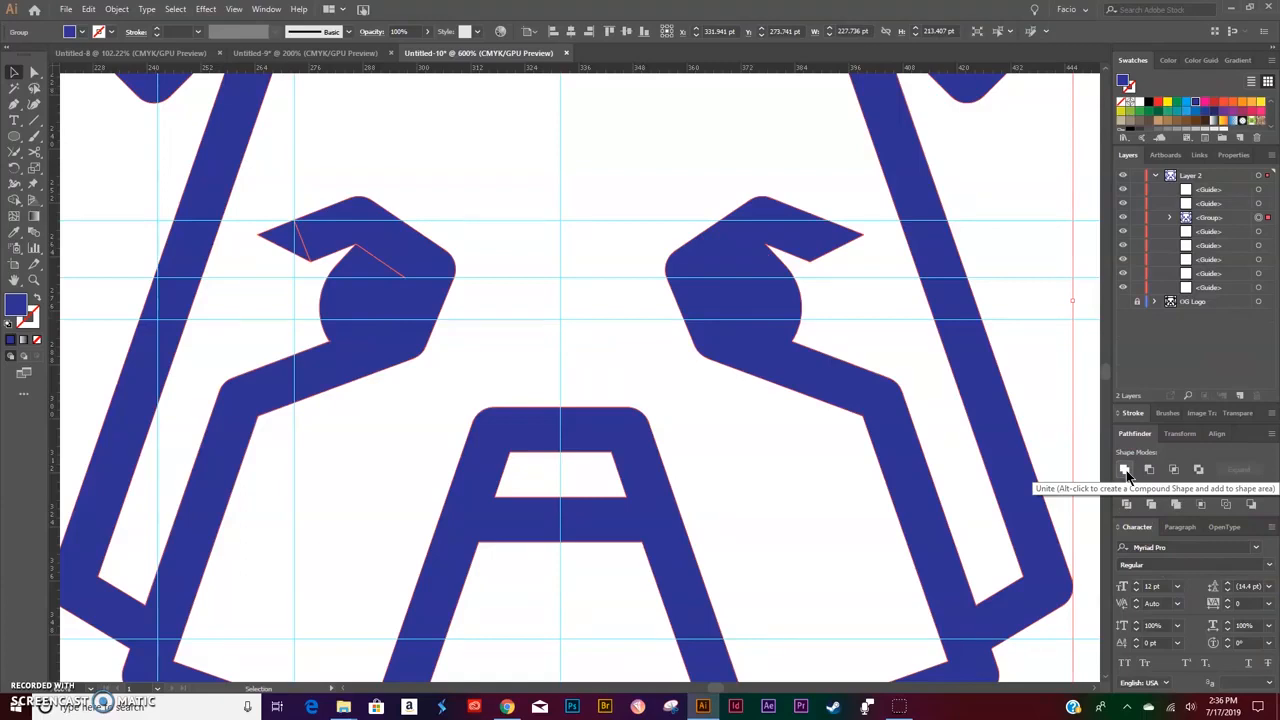
left_click(626, 229)
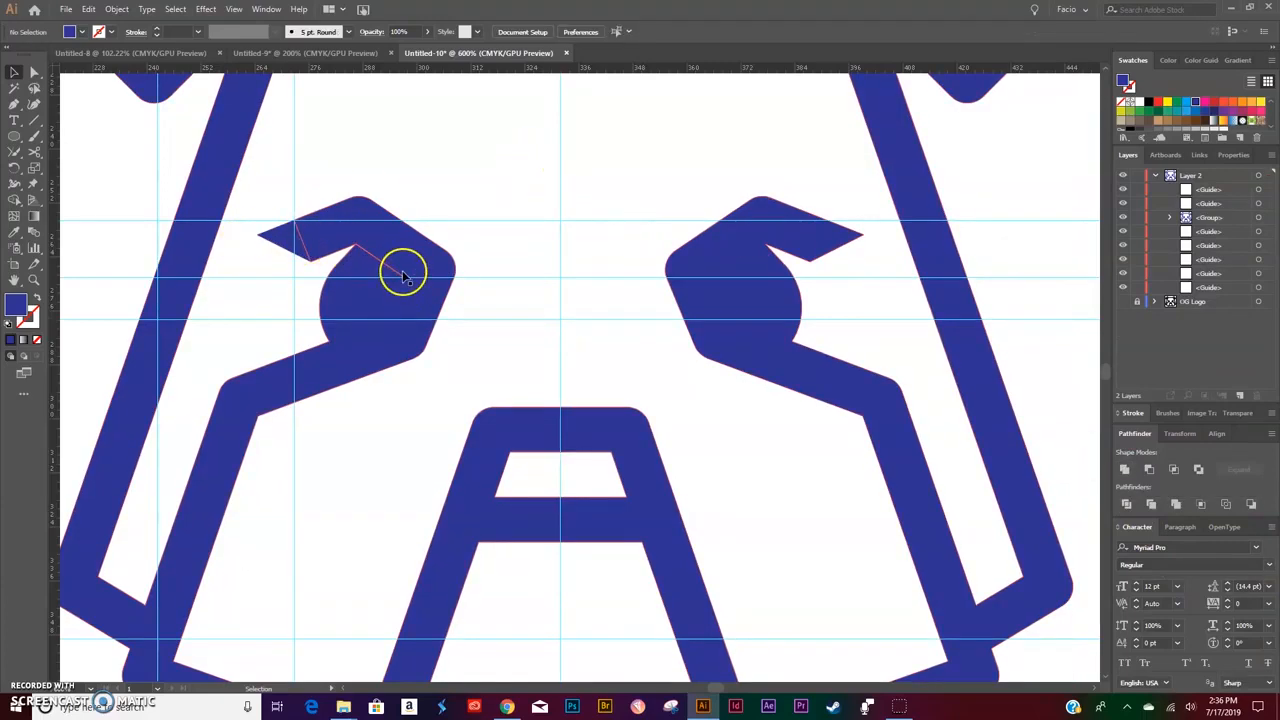
Delete the stray anchor points at the inner notch between the left brow and eye.
left_click(358, 248)
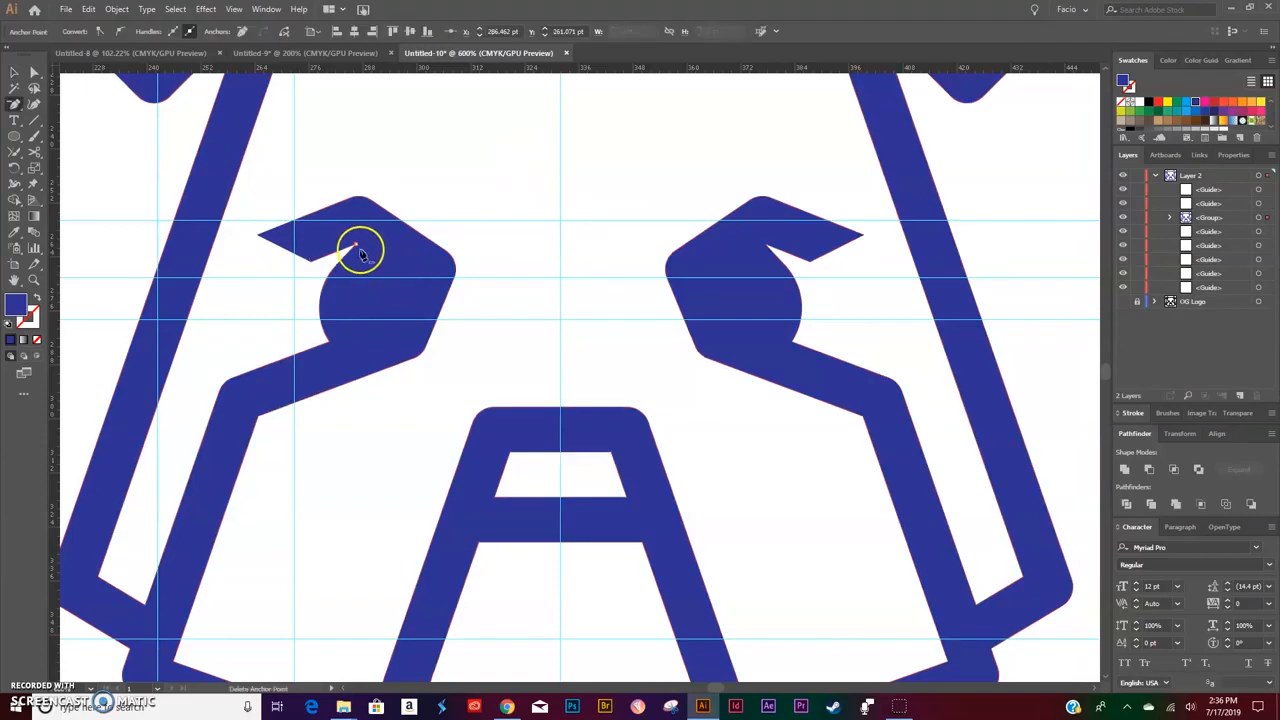
key("z")
left_click_drag(351, 249, 700, 254)
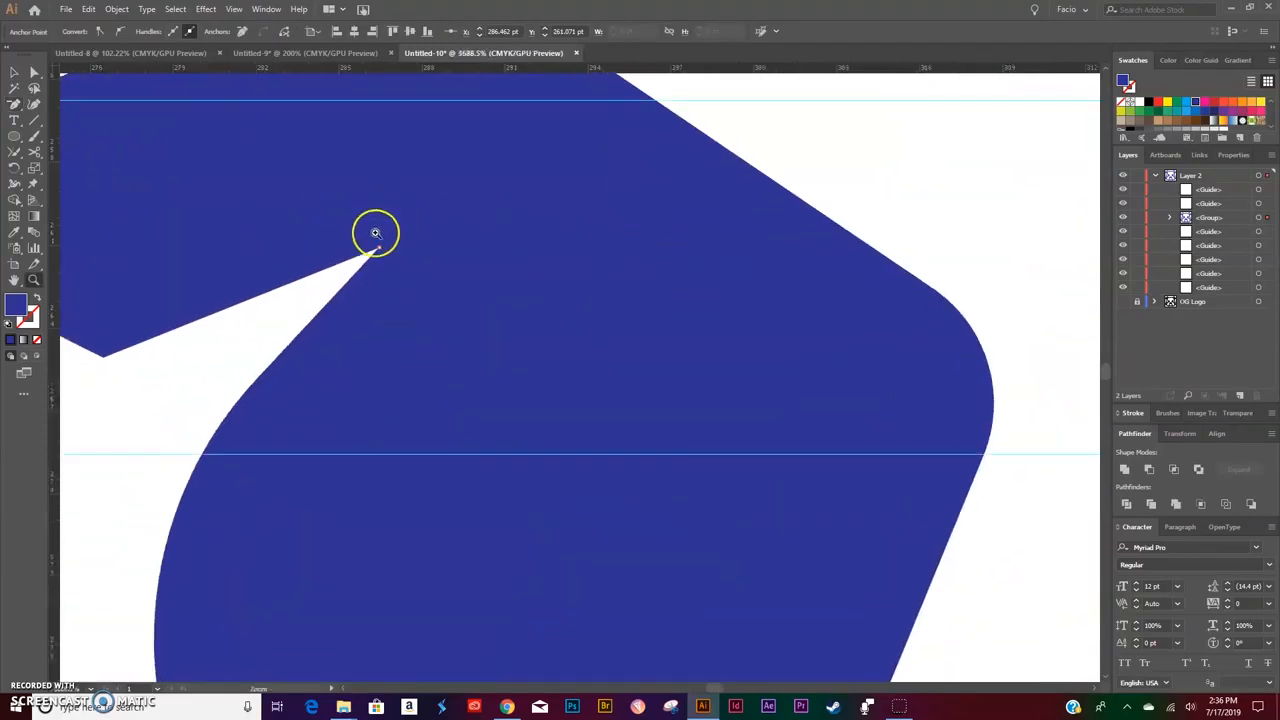
left_click_drag(374, 231, 812, 239)
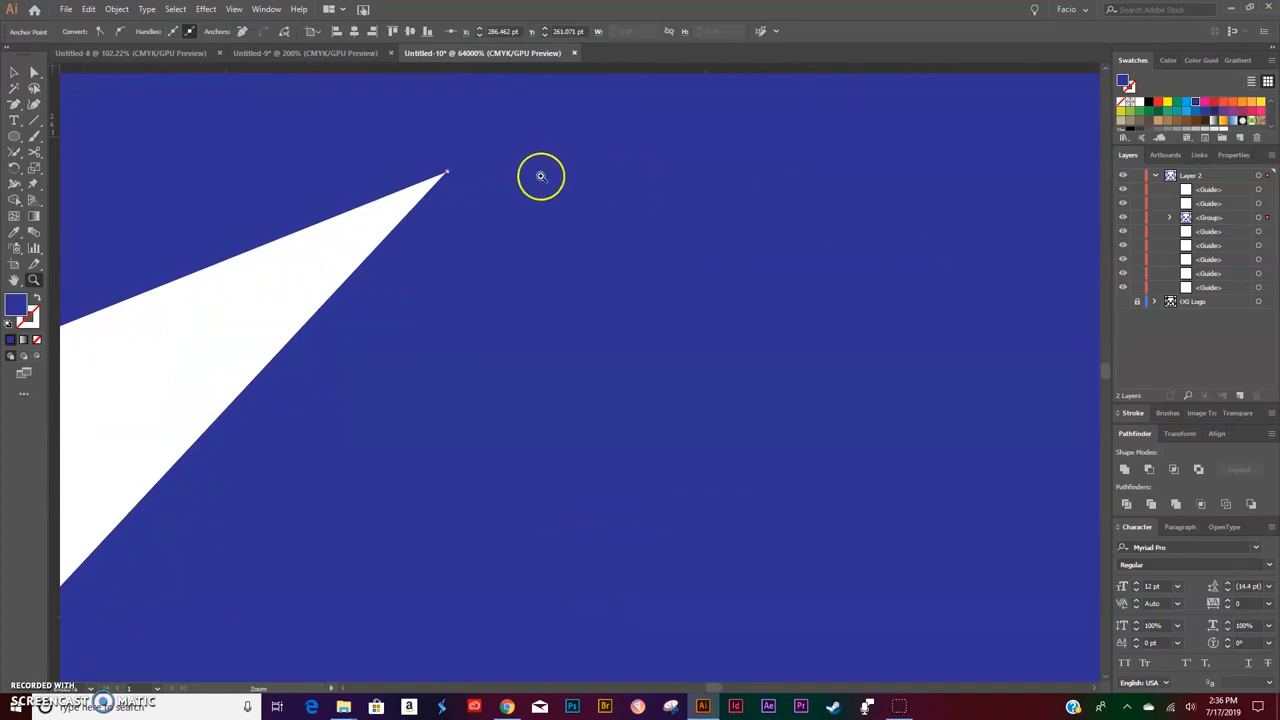
key("minus")
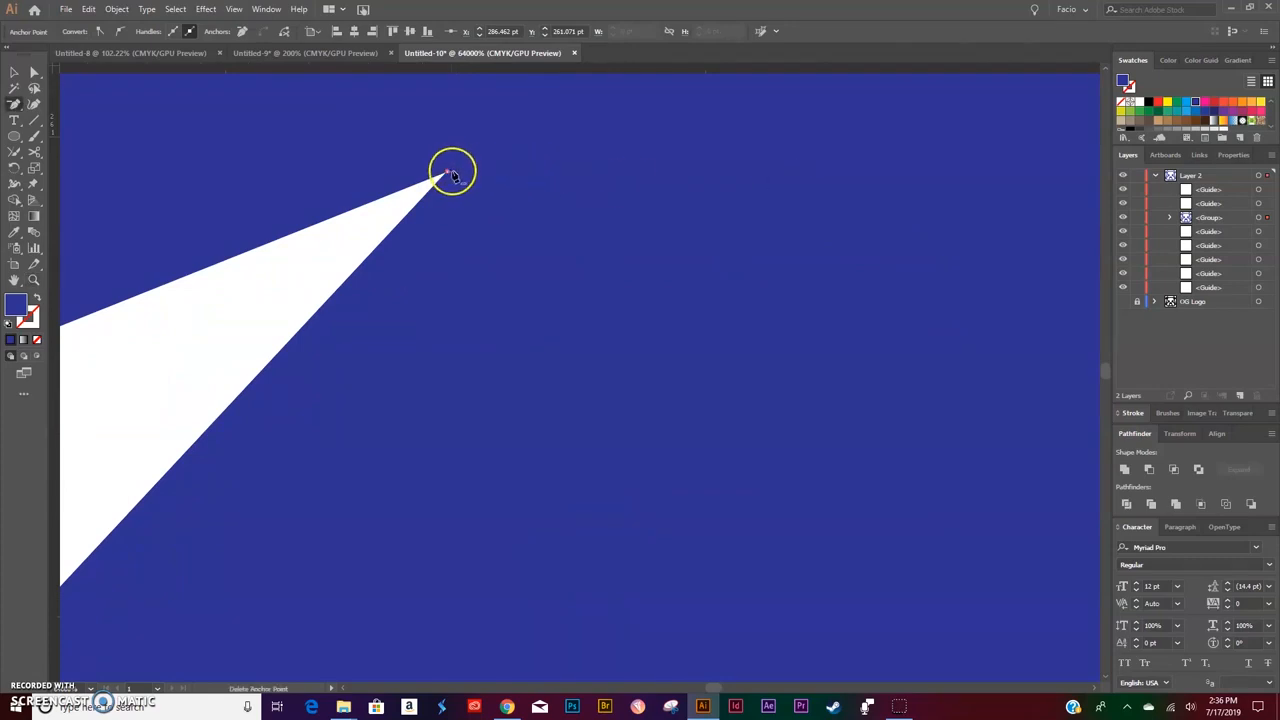
left_click(447, 173)
key("v")
key("ctrl+minus")
key("ctrl+minus")
key("ctrl+minus")
key("ctrl+minus")
key("ctrl+minus")
key("ctrl+minus")
key("ctrl+minus")
key("ctrl+minus")
left_click(338, 423)
left_click_drag(390, 378, 374, 383)
key("ctrl+z")
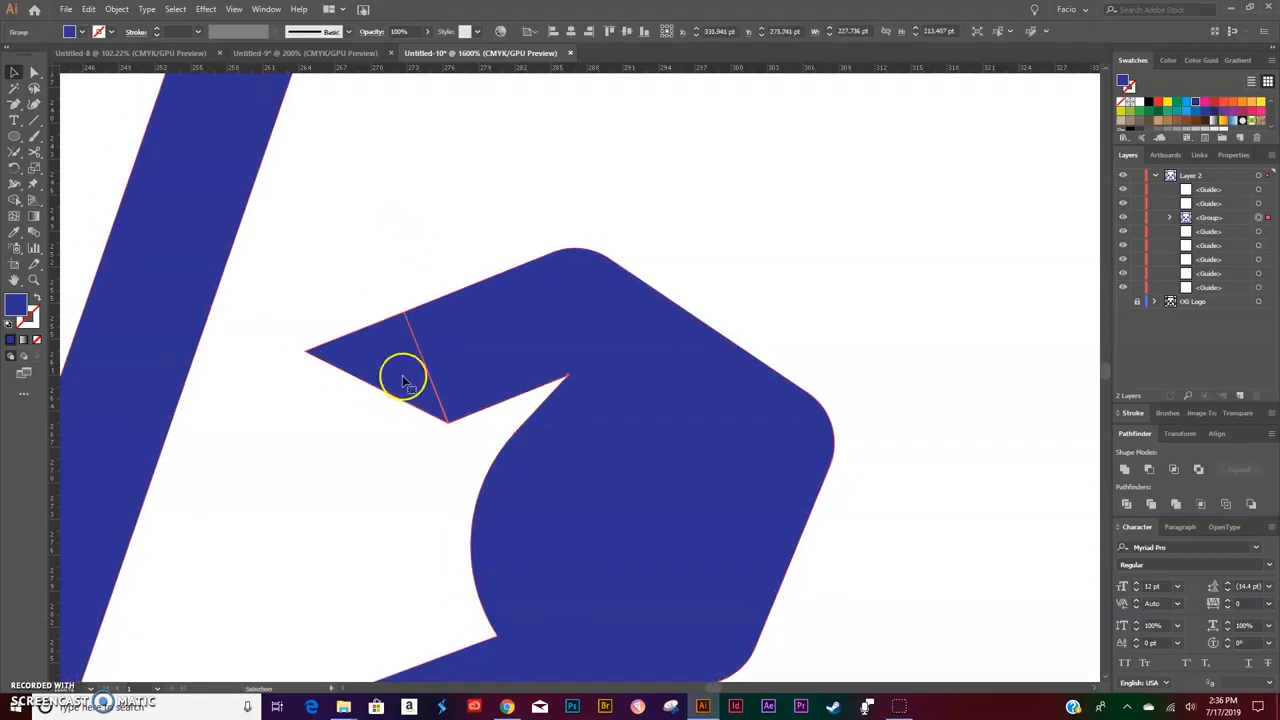
Delete the left tip's upper corner anchor and redraw the tip with the Pen tool so it overlaps the brow's end.
key("a")
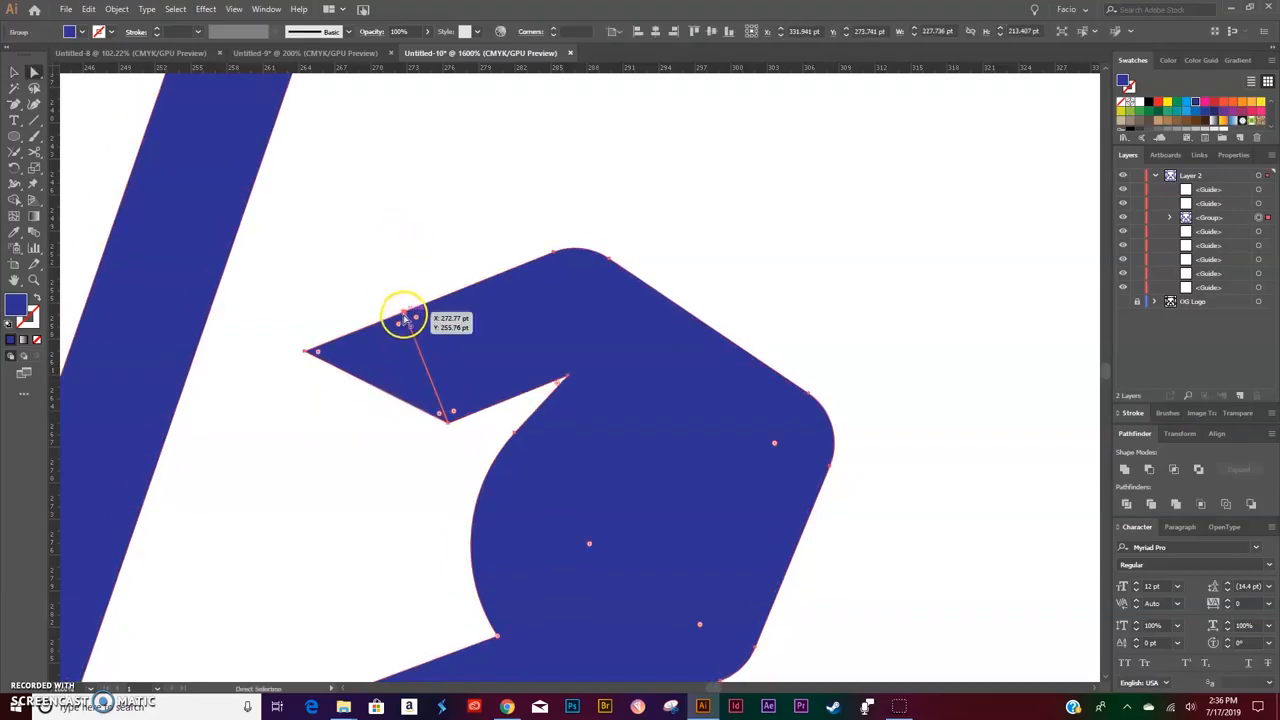
left_click(403, 316)
key("Delete")
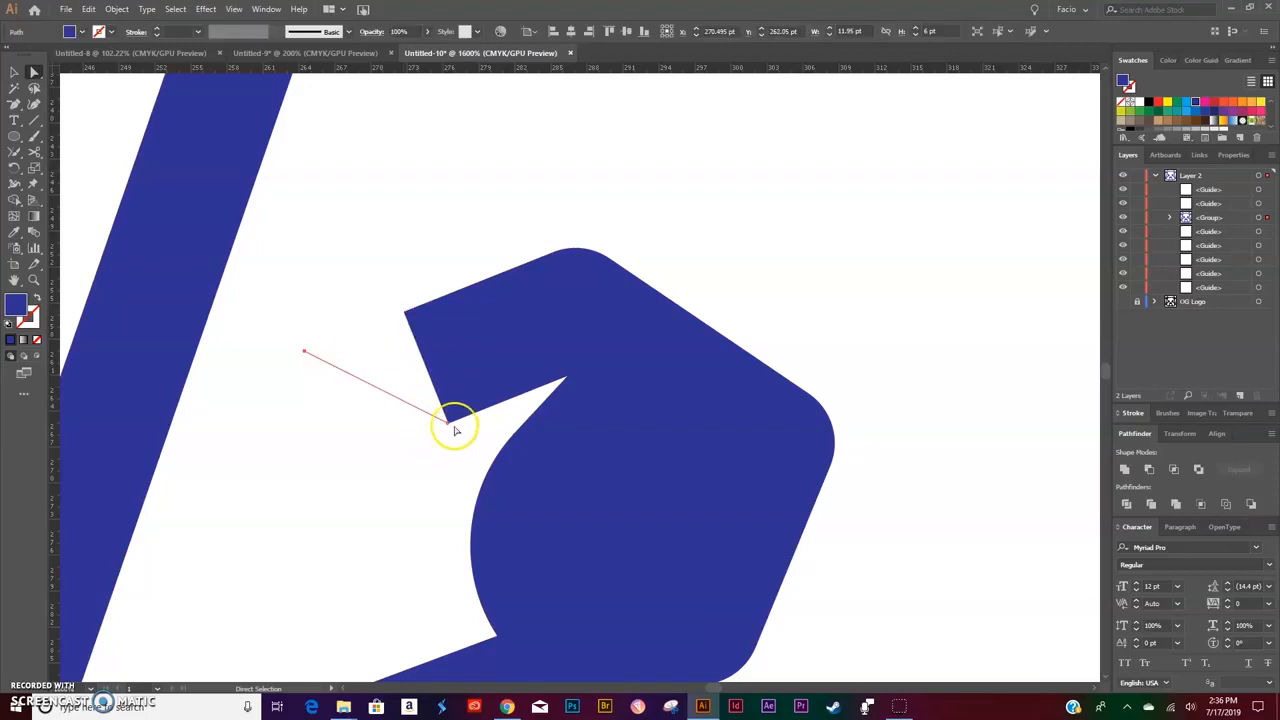
key("p")
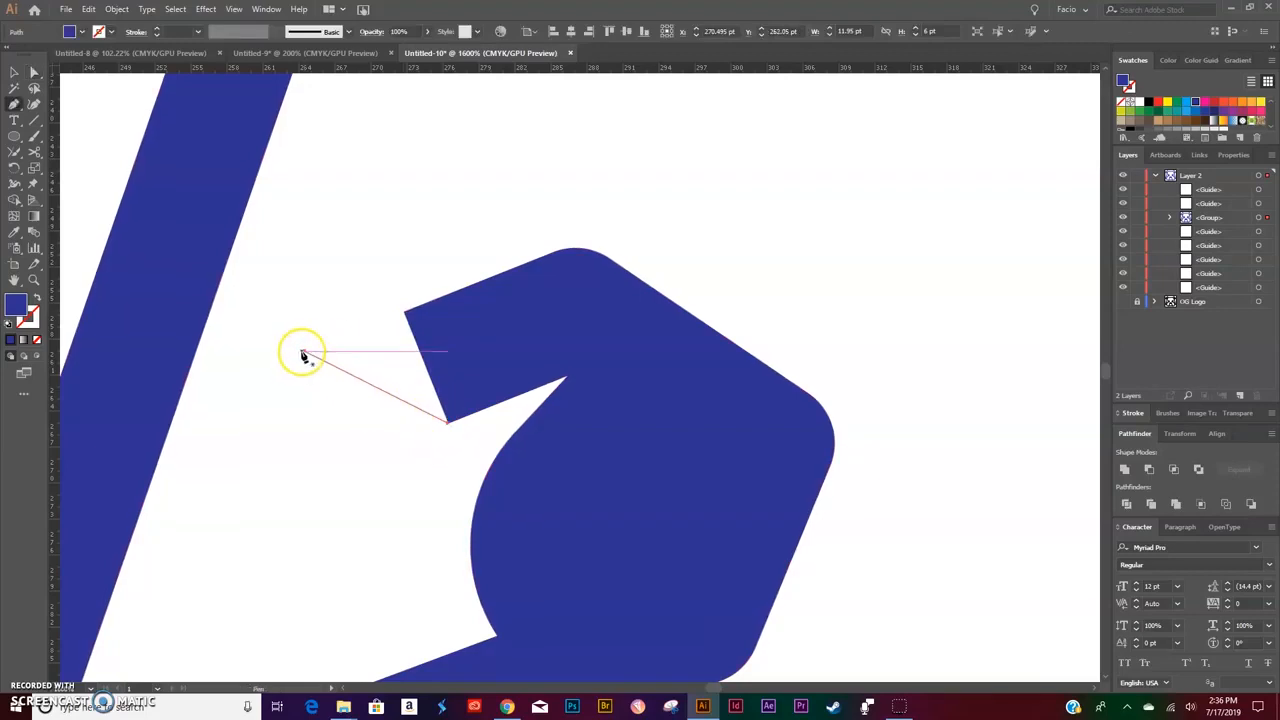
left_click(305, 351)
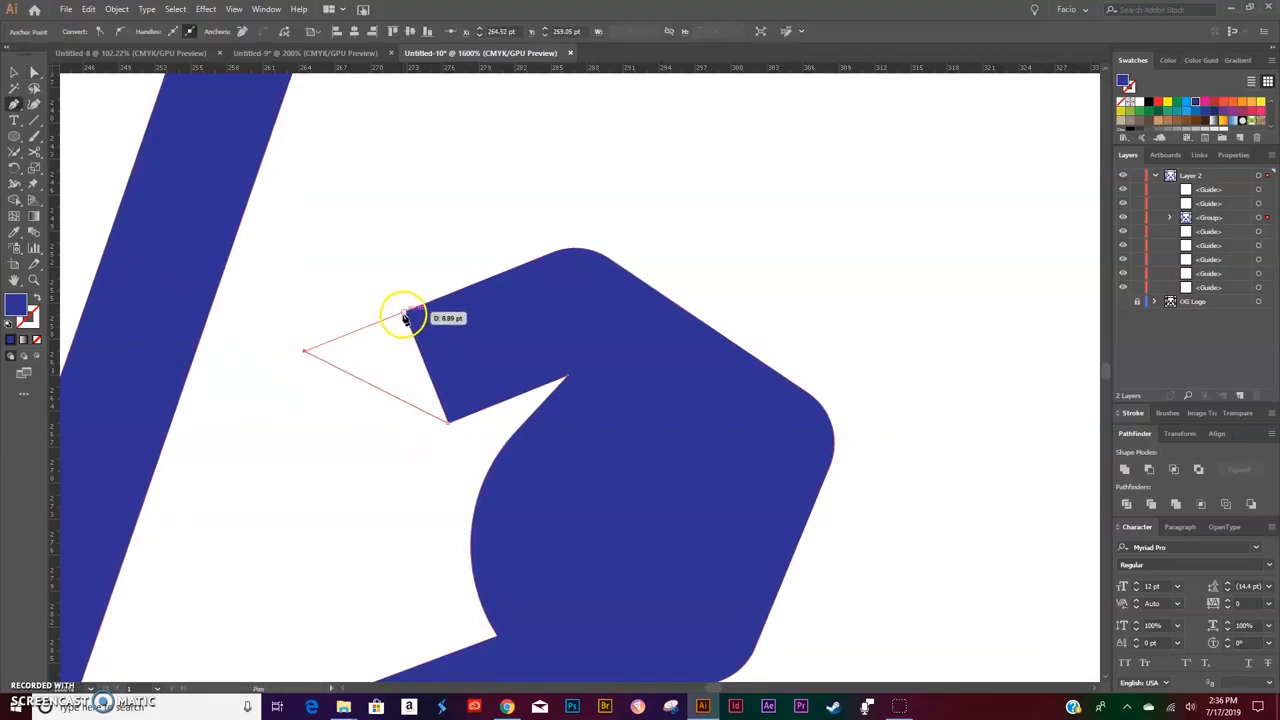
left_click_drag(403, 309, 452, 415)
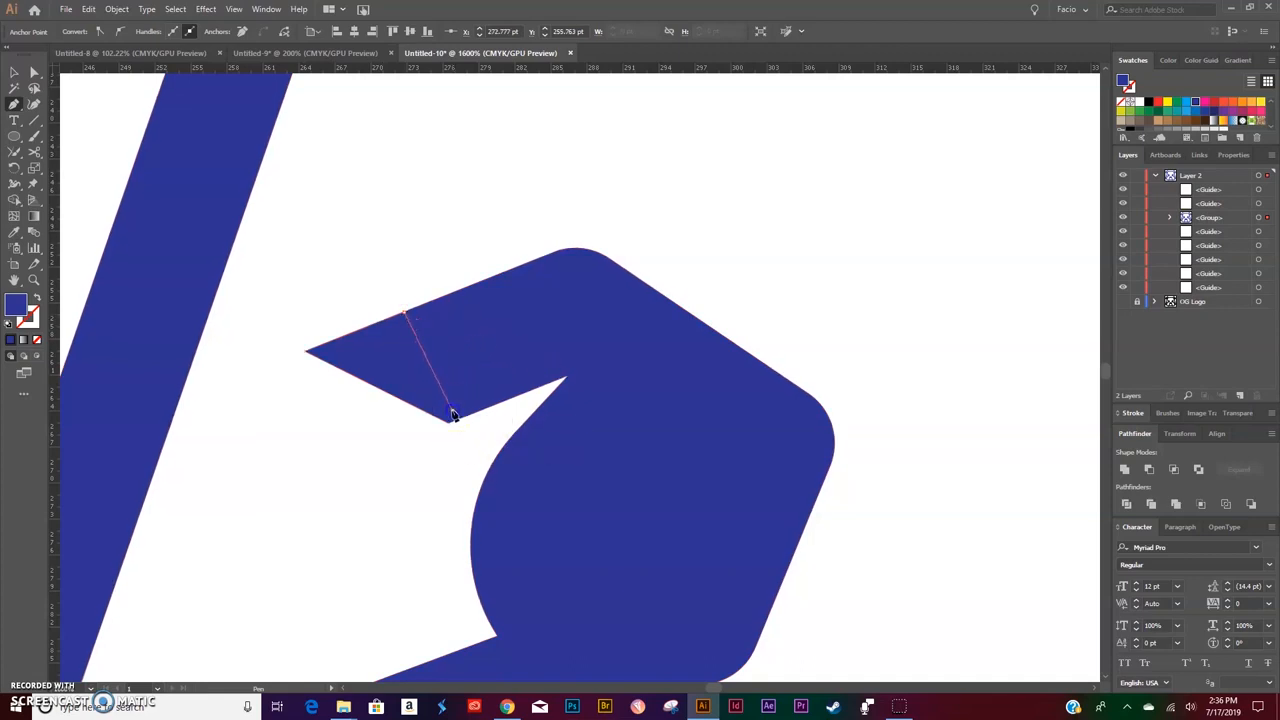
left_click(451, 422)
Unite the redrawn left brow tip with the rest of the head using Pathfinder.
key("v")
left_click(384, 341)
left_click(434, 410)
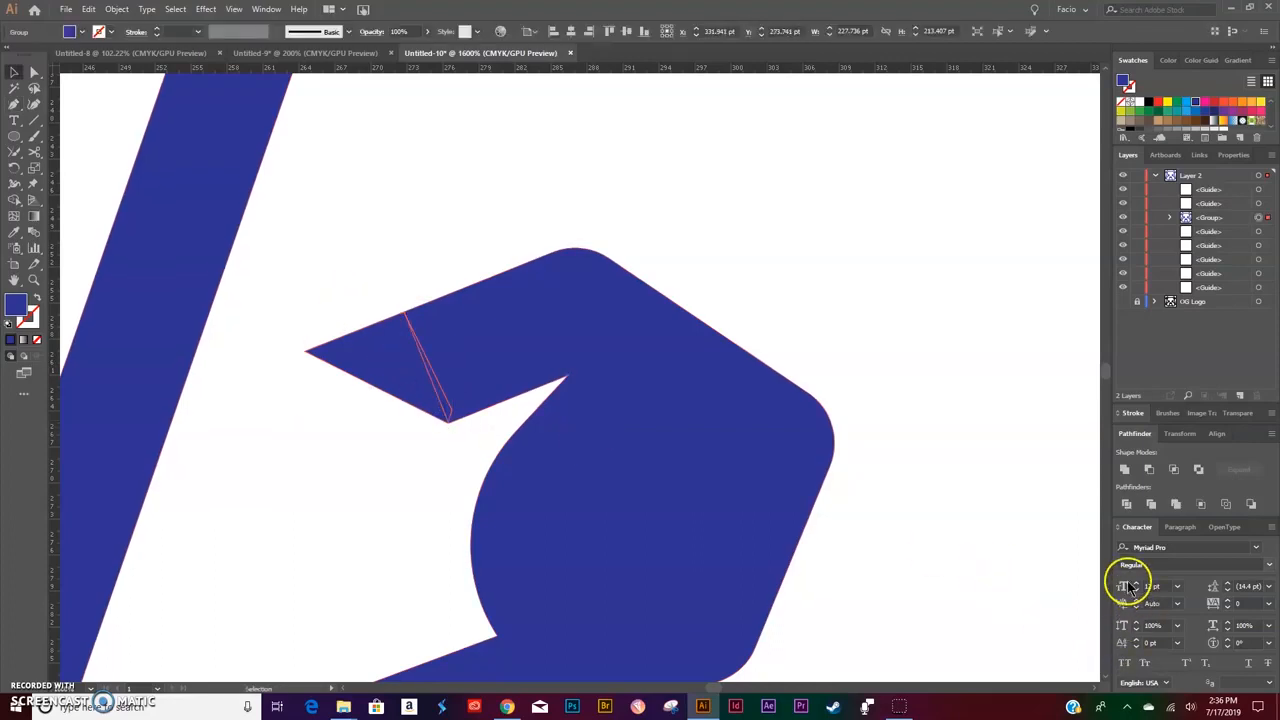
left_click(403, 267)
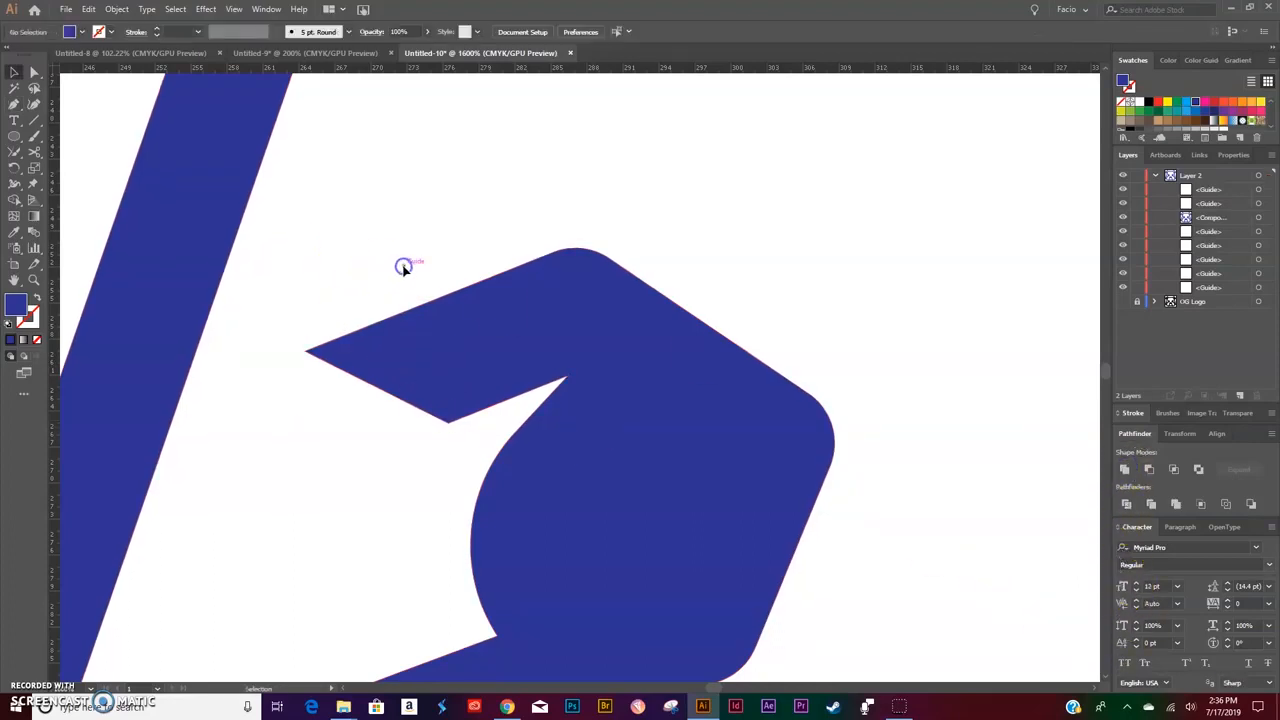
Show the OG Logo layer beneath the redrawn head for comparison.
key("ctrl+minus")
key("ctrl+minus")
key("ctrl+minus")
key("ctrl+minus")
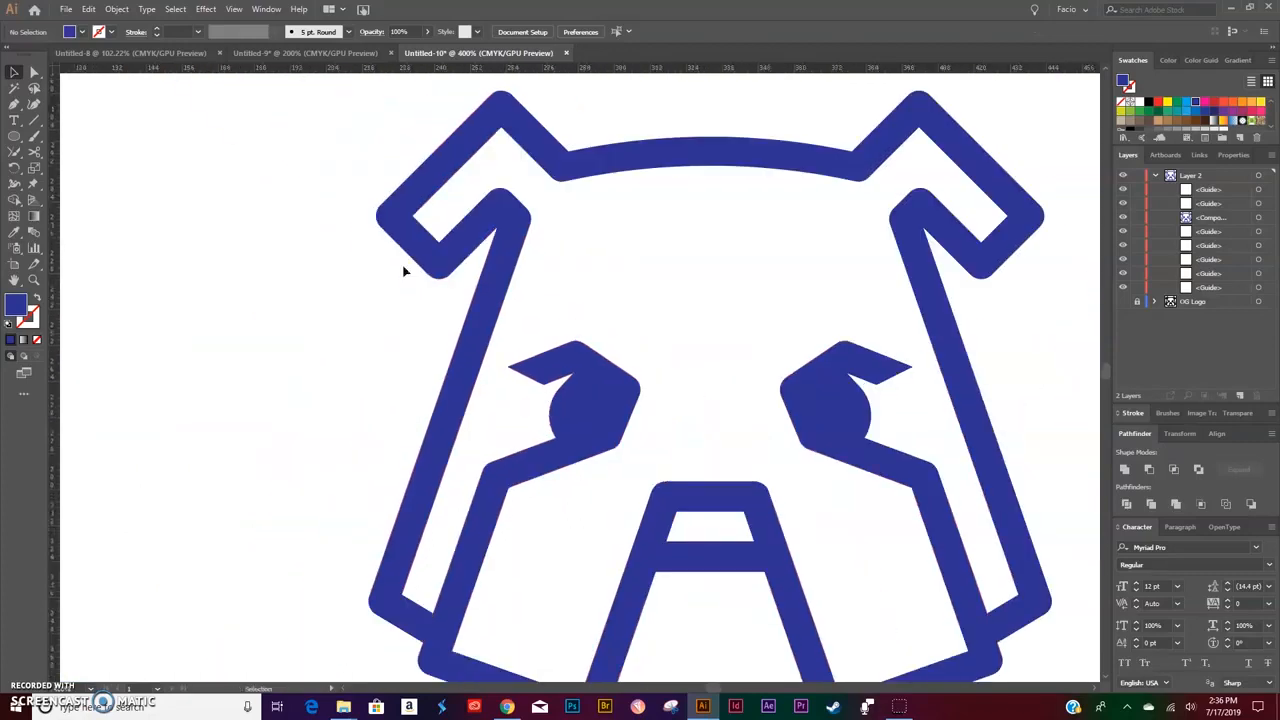
scroll(690, 420, "right", 2)
scroll(700, 500, "down", 1)
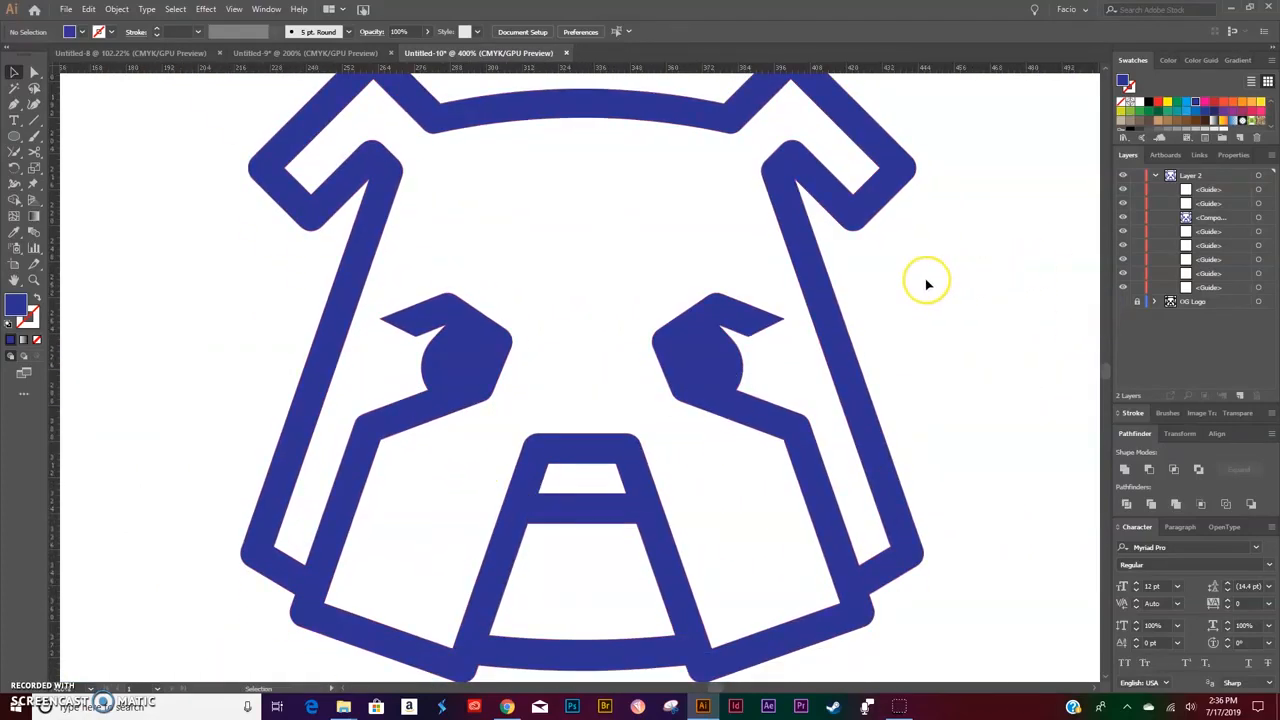
left_click(1122, 301)
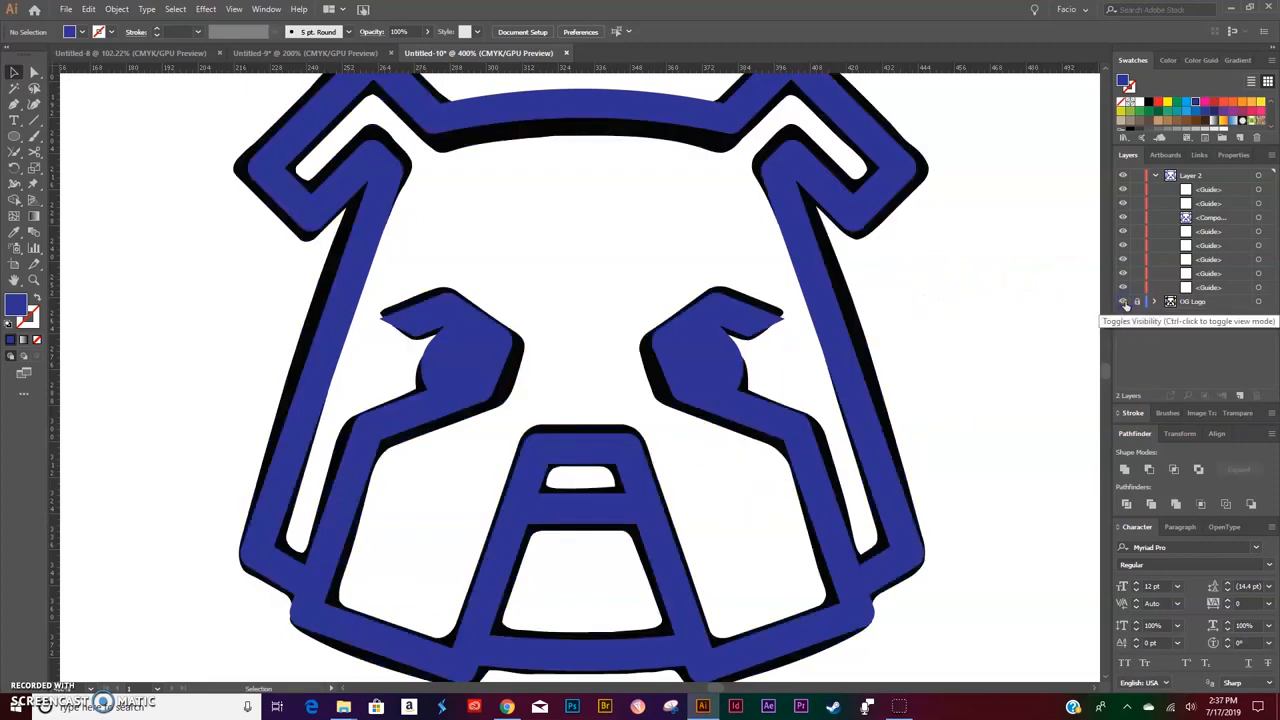
left_click(951, 309)
key("ctrl+minus")
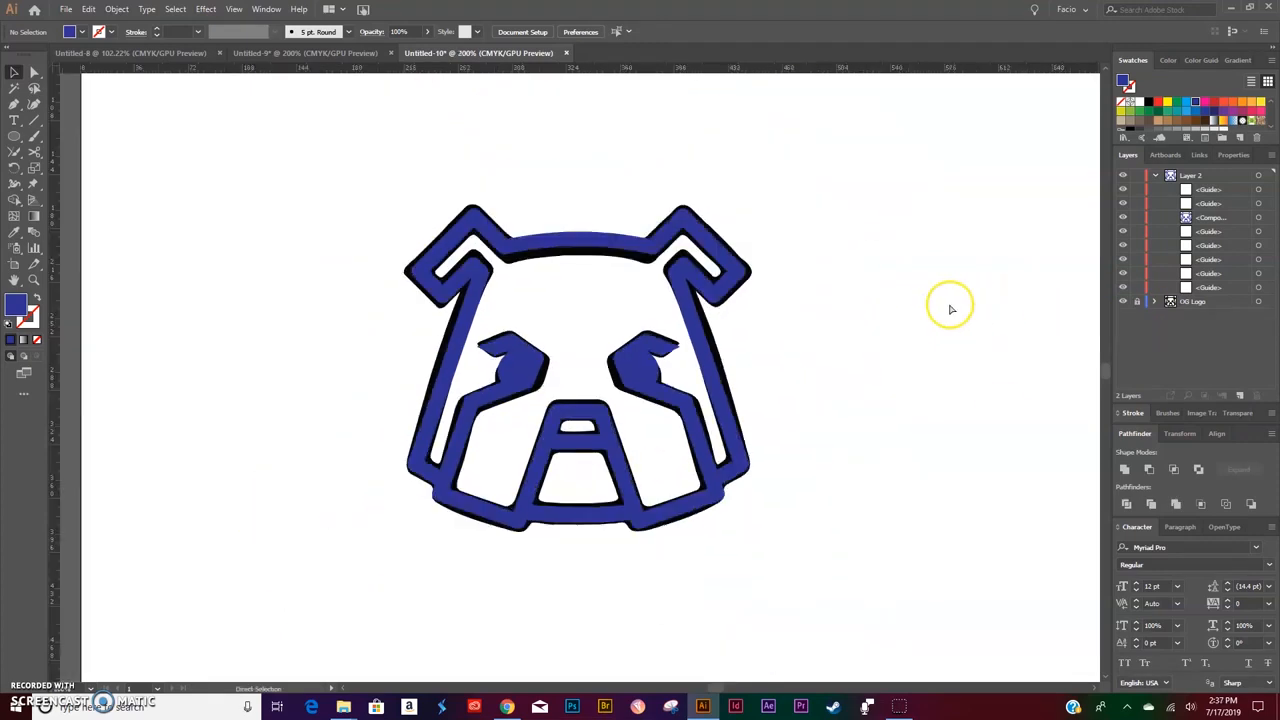
Move the blue head clear of the original black logo so the two stand side by side.
left_click_drag(706, 358, 1004, 362)
scroll(949, 370, "right", 3)
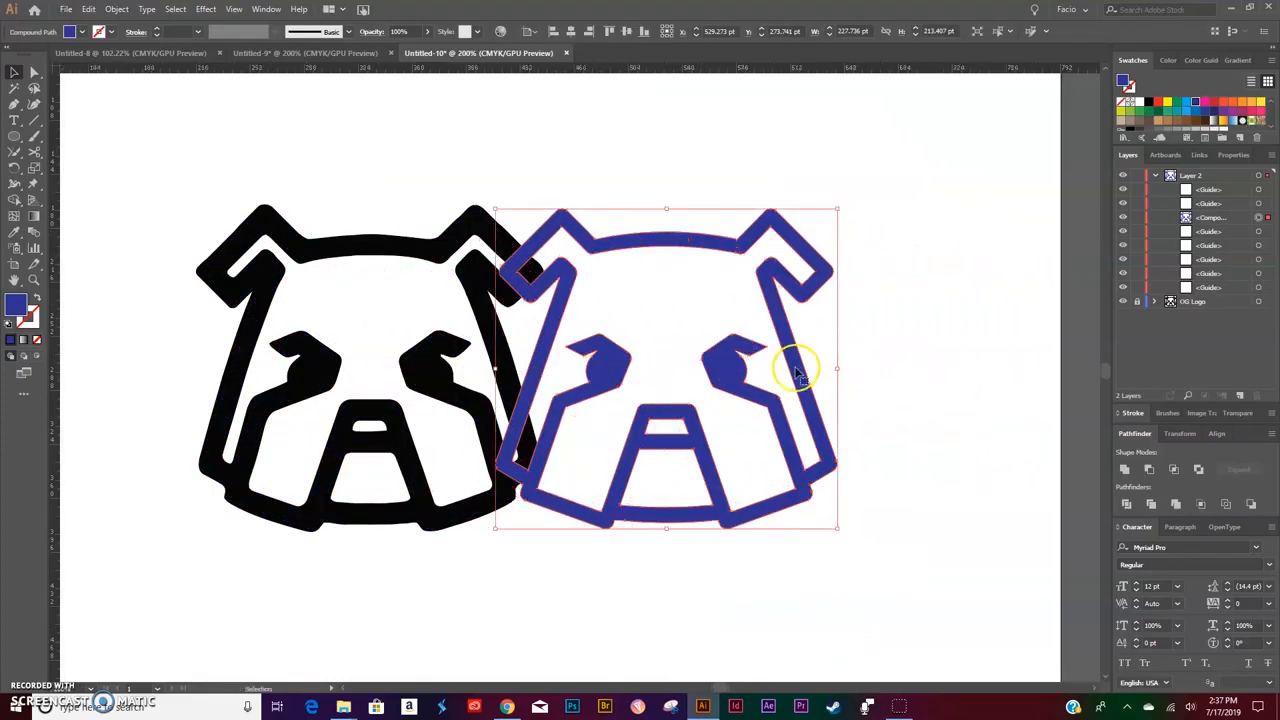
left_click_drag(798, 370, 902, 390)
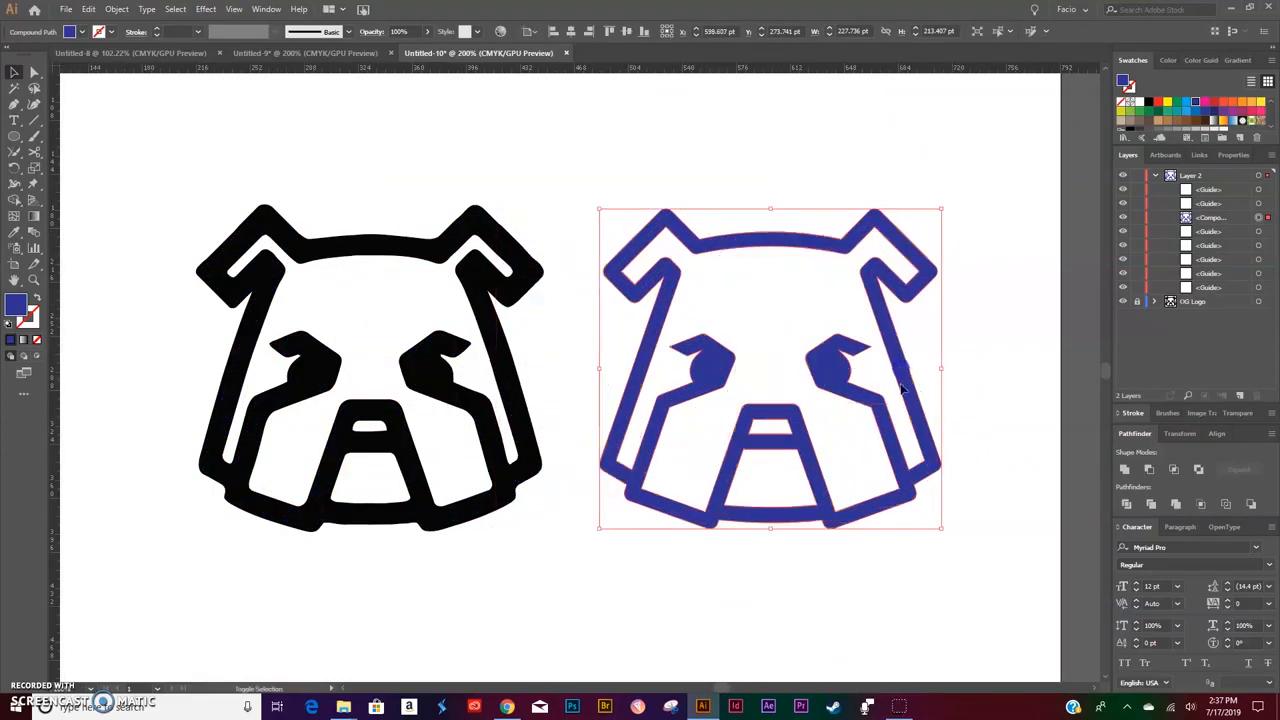
left_click(745, 575)
Round the inner corners of both ears on the blue head with a 6 pt corner radius.
key("a")
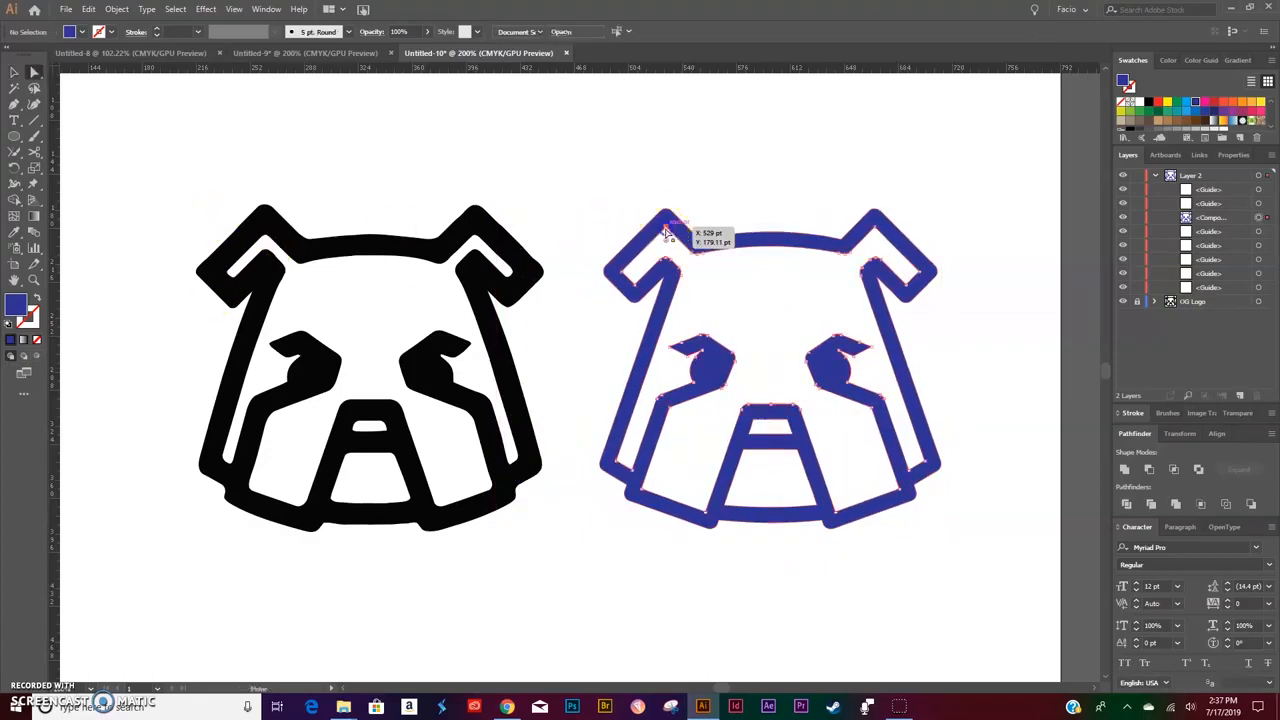
left_click(632, 272)
left_click_drag(632, 272, 637, 287)
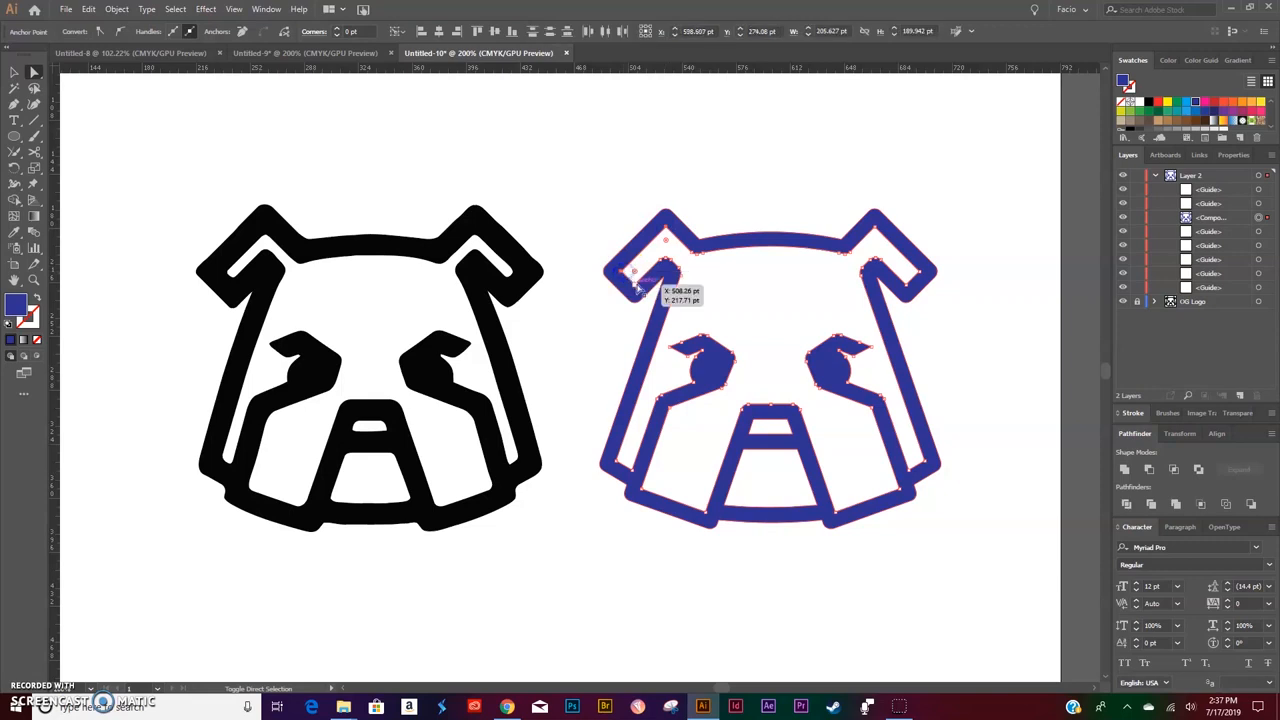
left_click(875, 228, "shift")
left_click(919, 271, "shift")
left_click(908, 284, "shift")
left_click(960, 390)
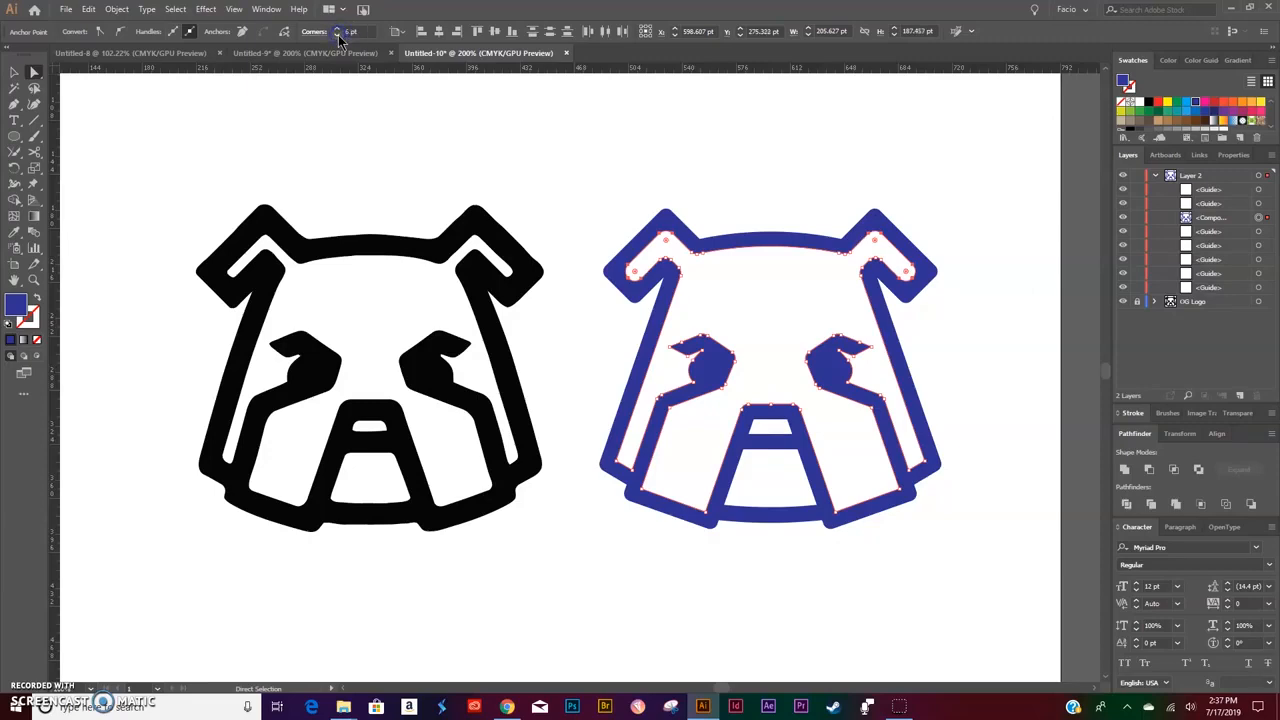
Slightly round the outer tips of both brows on the blue head with a small corner radius.
left_click(1043, 237)
left_click(960, 322)
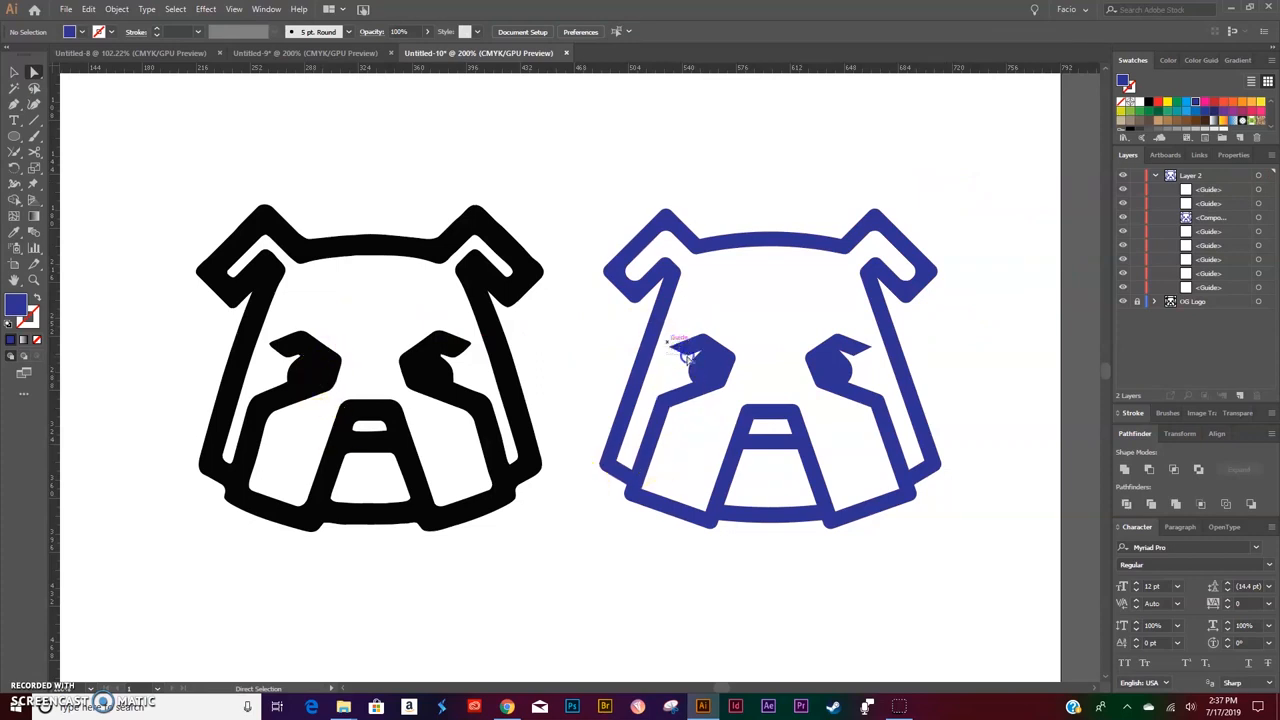
left_click(870, 352)
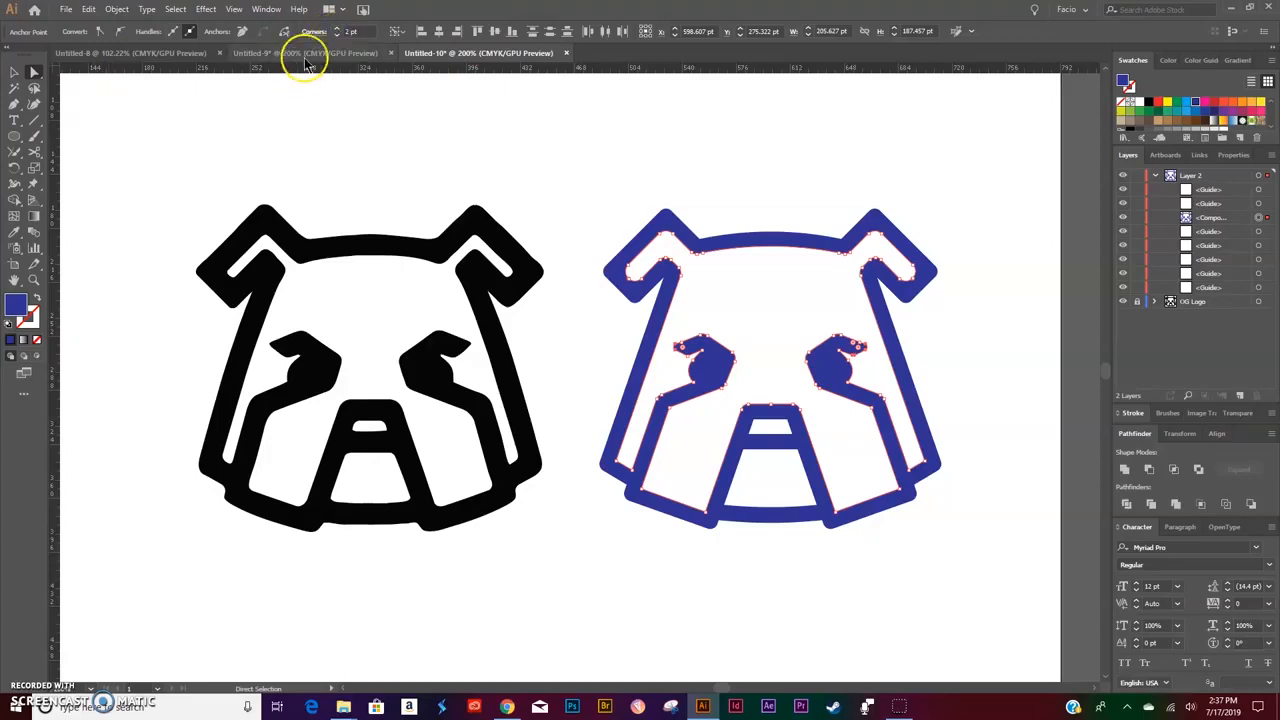
left_click(337, 35)
left_click(797, 189)
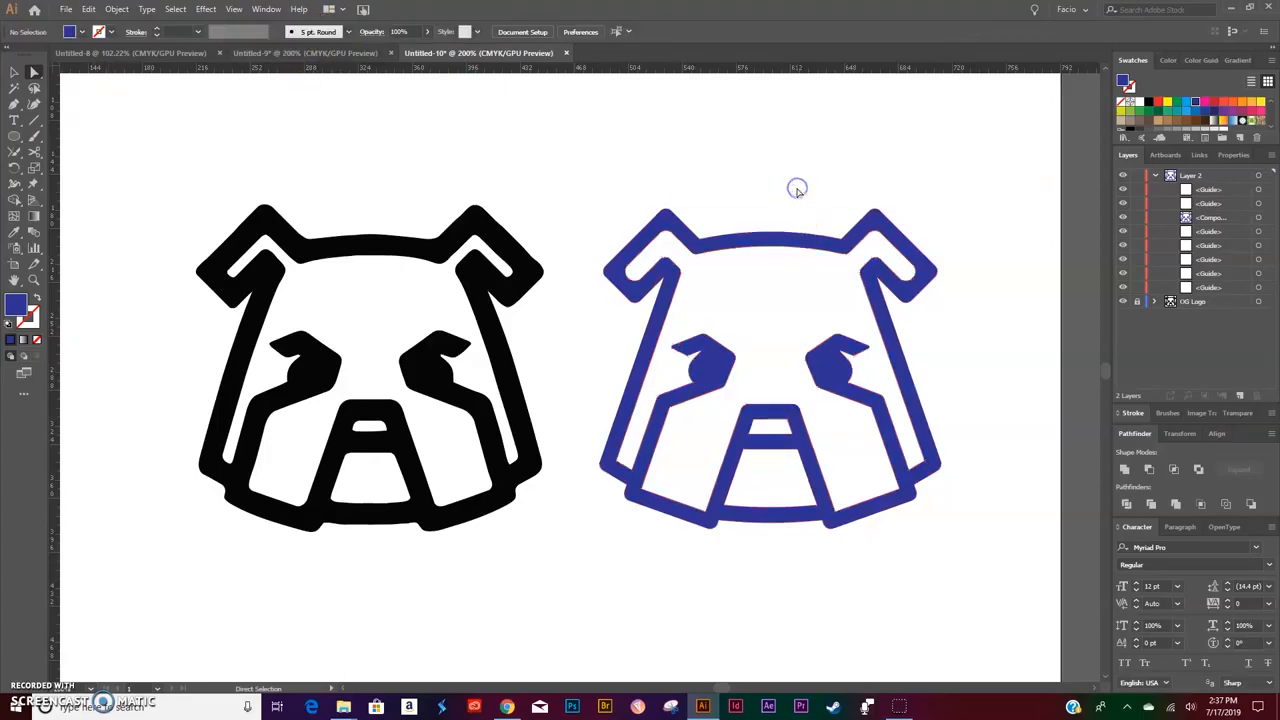
Round the lower inner corners of the side strips and cheek openings on the blue head with a 3 pt corner radius.
left_click(618, 456)
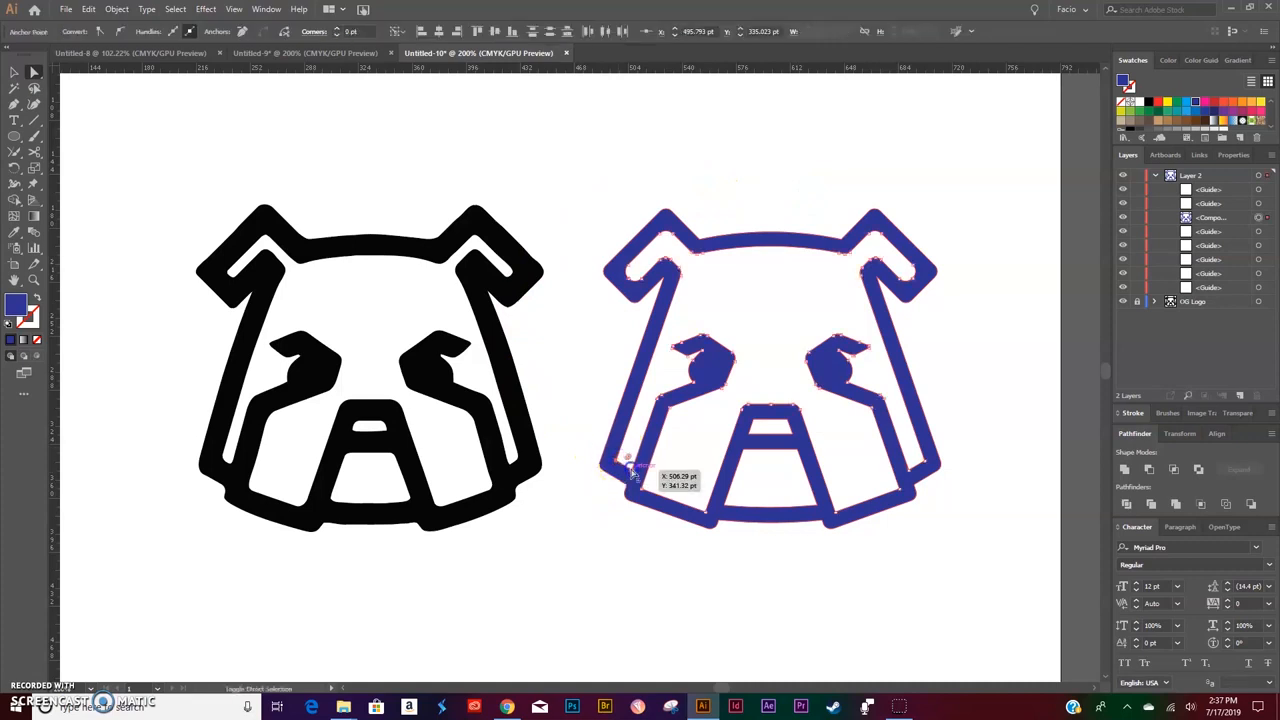
left_click(640, 489, "shift")
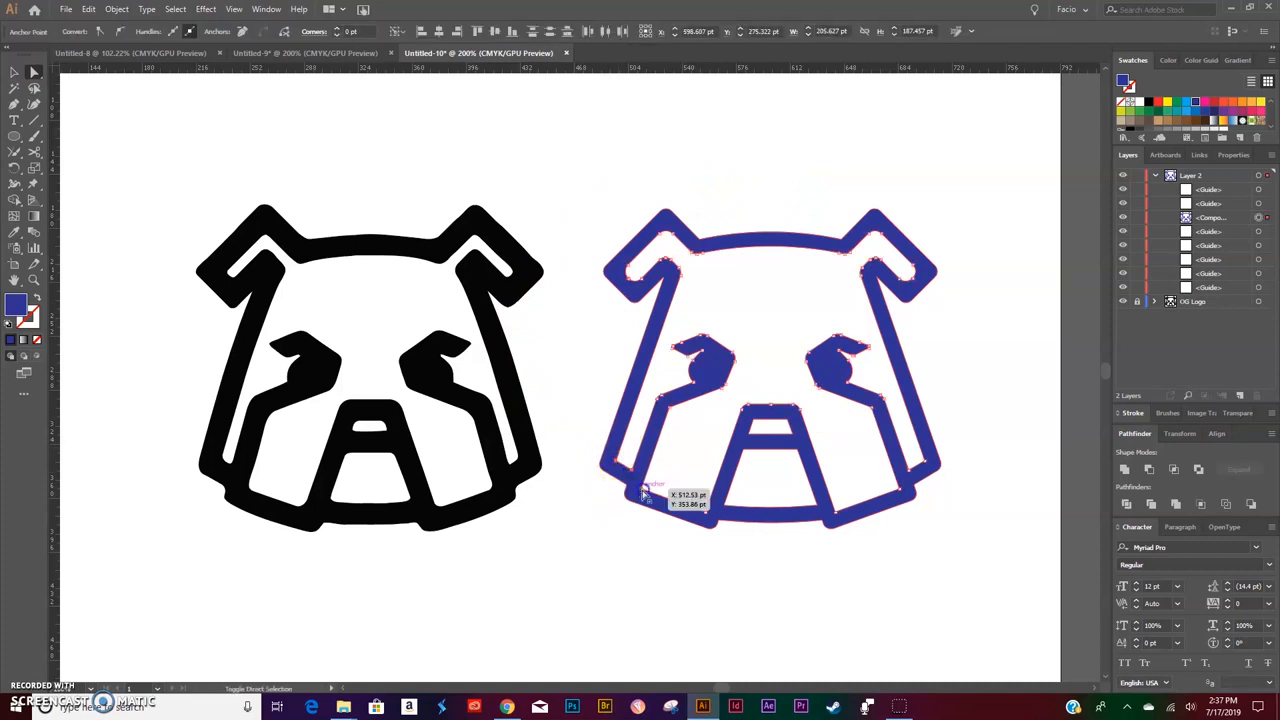
left_click(707, 515, "shift")
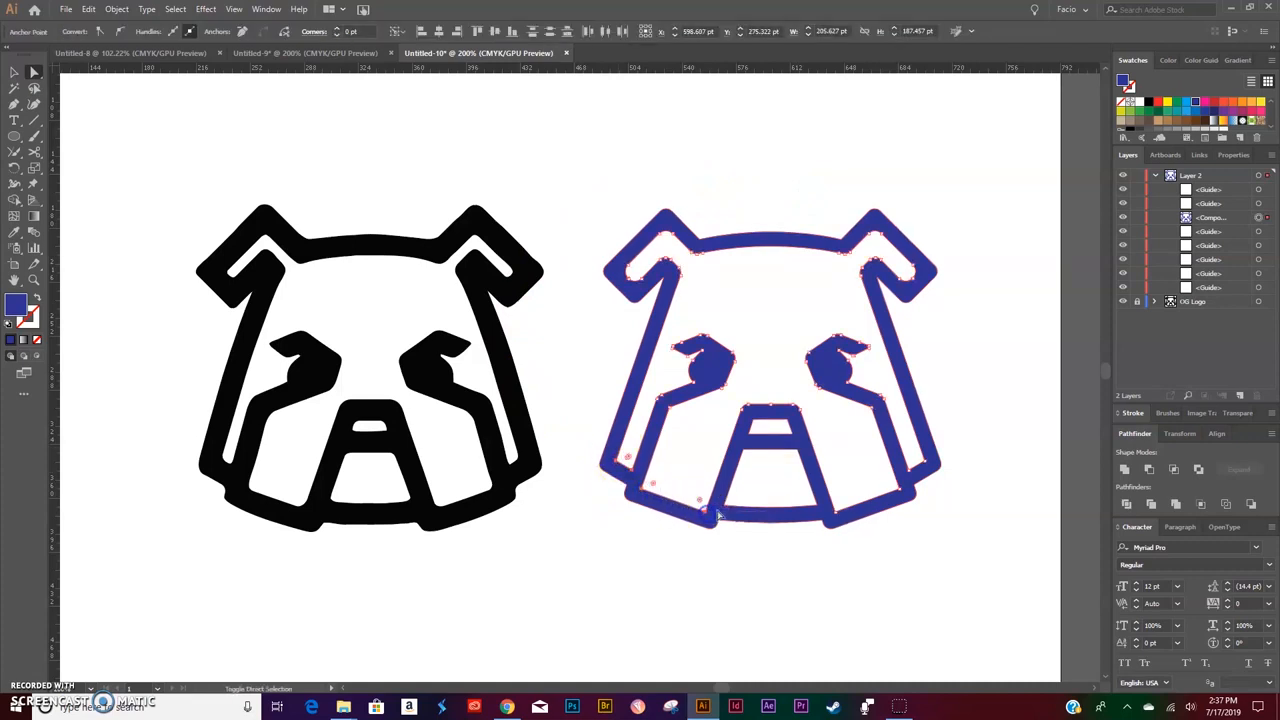
left_click(842, 517, "shift")
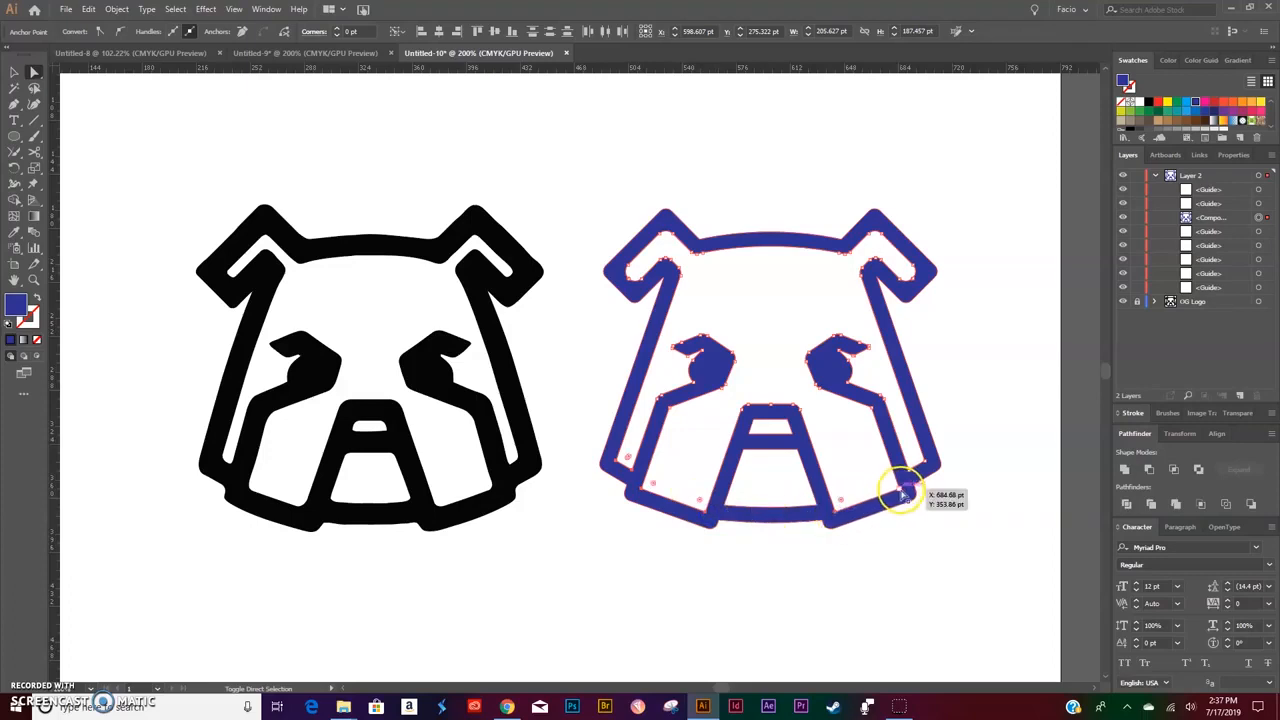
left_click(927, 468, "shift")
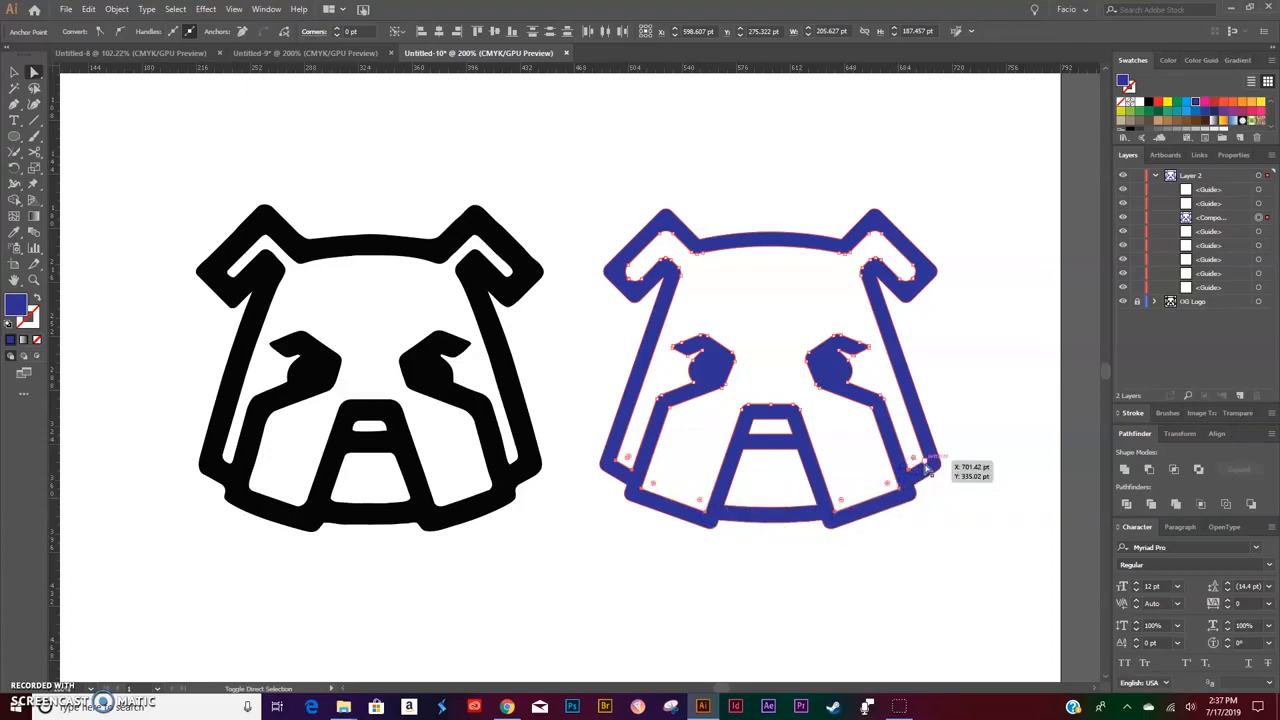
left_click(338, 31)
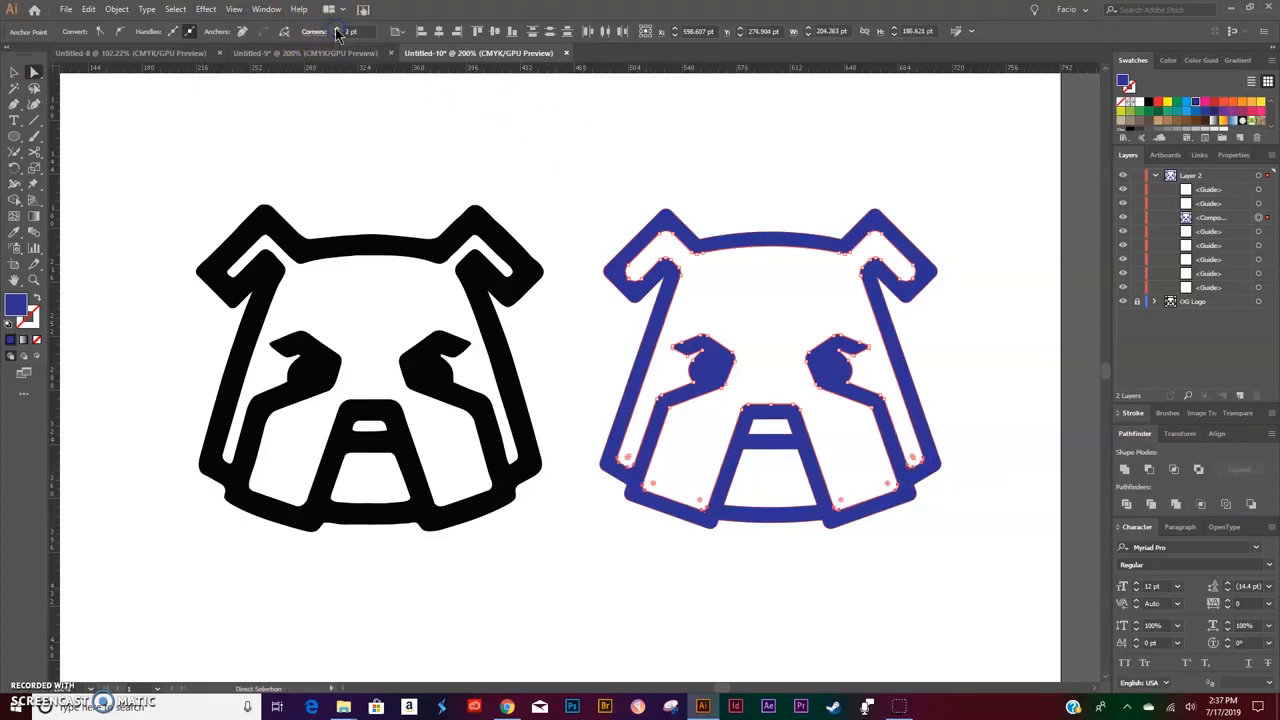
left_click(337, 31)
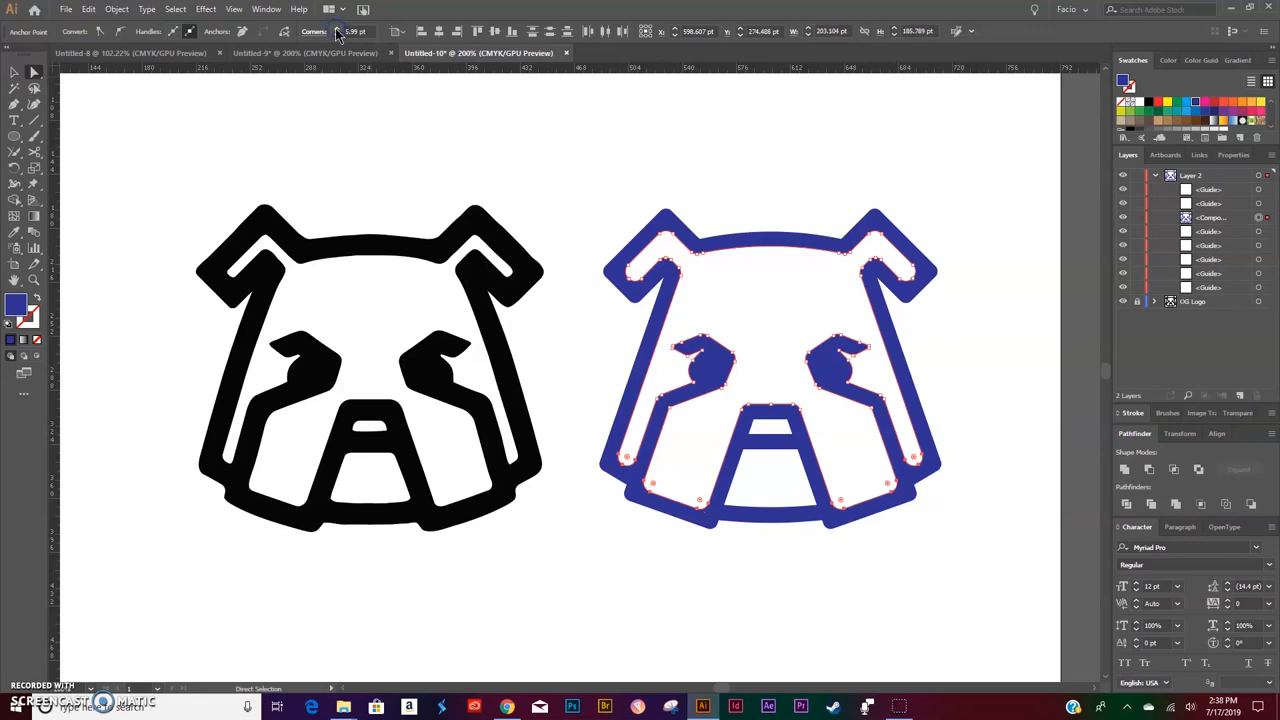
left_click(338, 35)
left_click(338, 35)
left_click(338, 35)
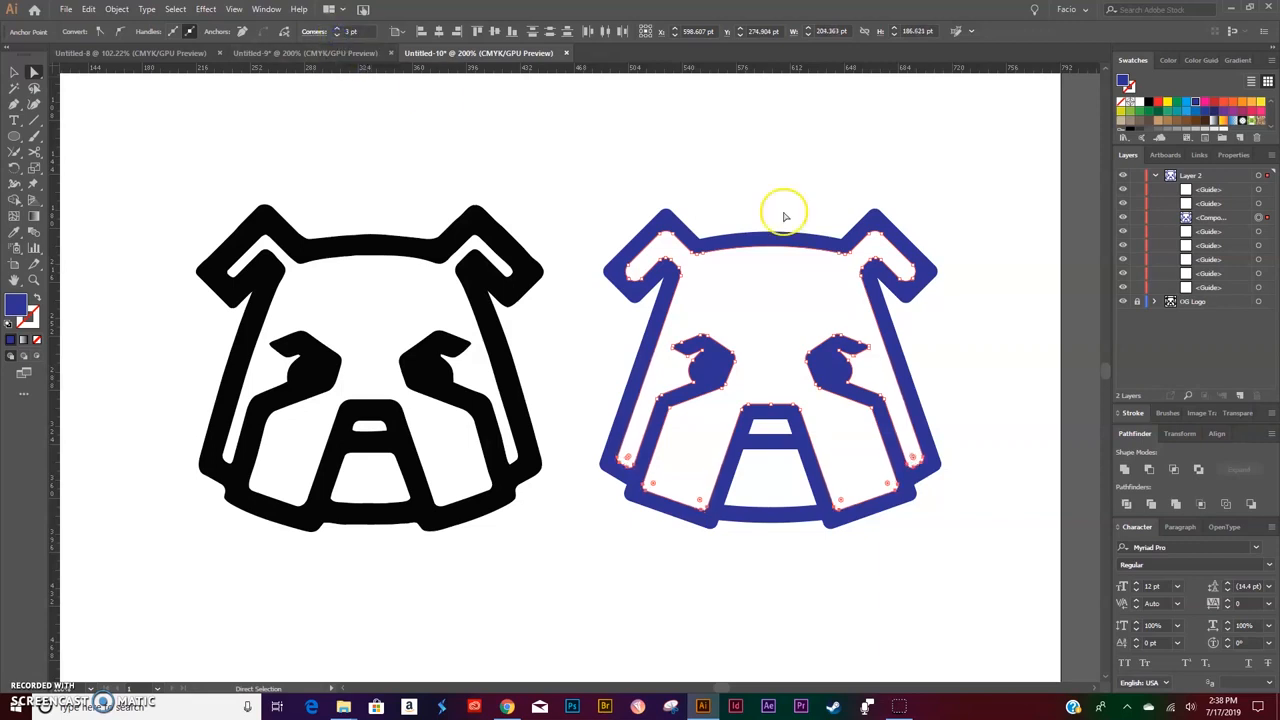
left_click(781, 178)
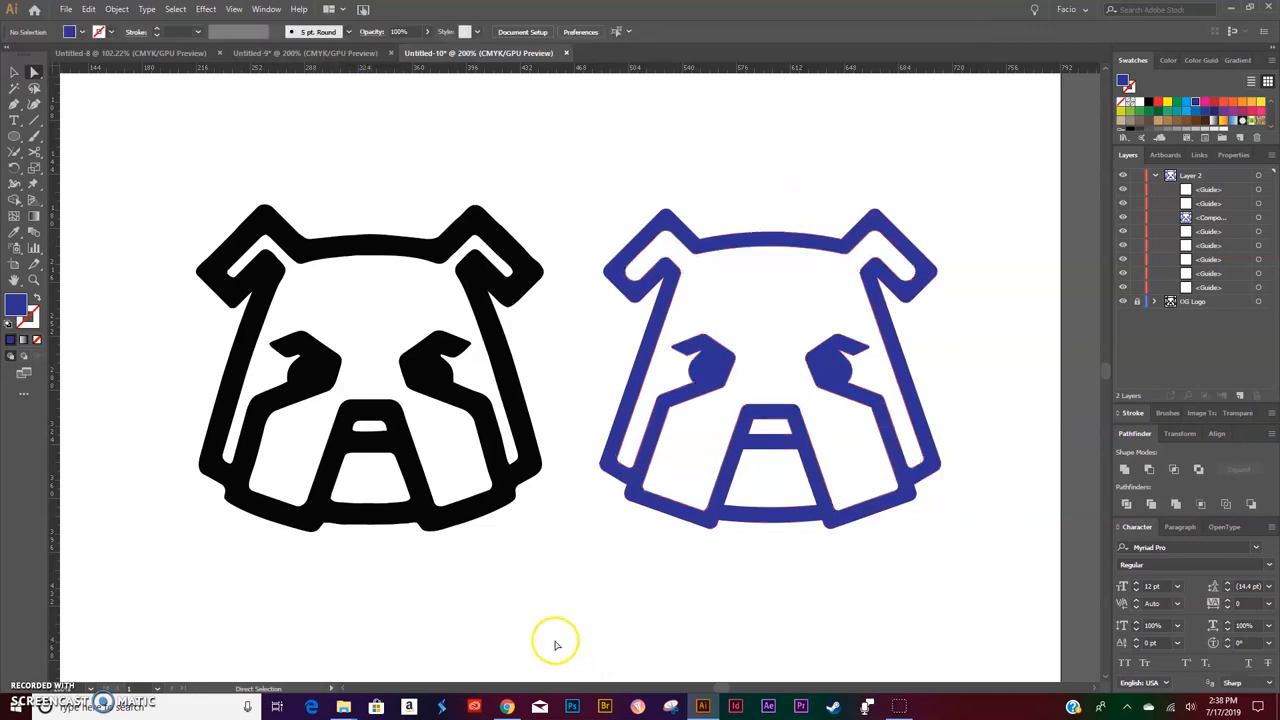
Round the inner corners of both cheek lines below the eyes on the blue head.
left_click(674, 413)
left_click(870, 408, "shift")
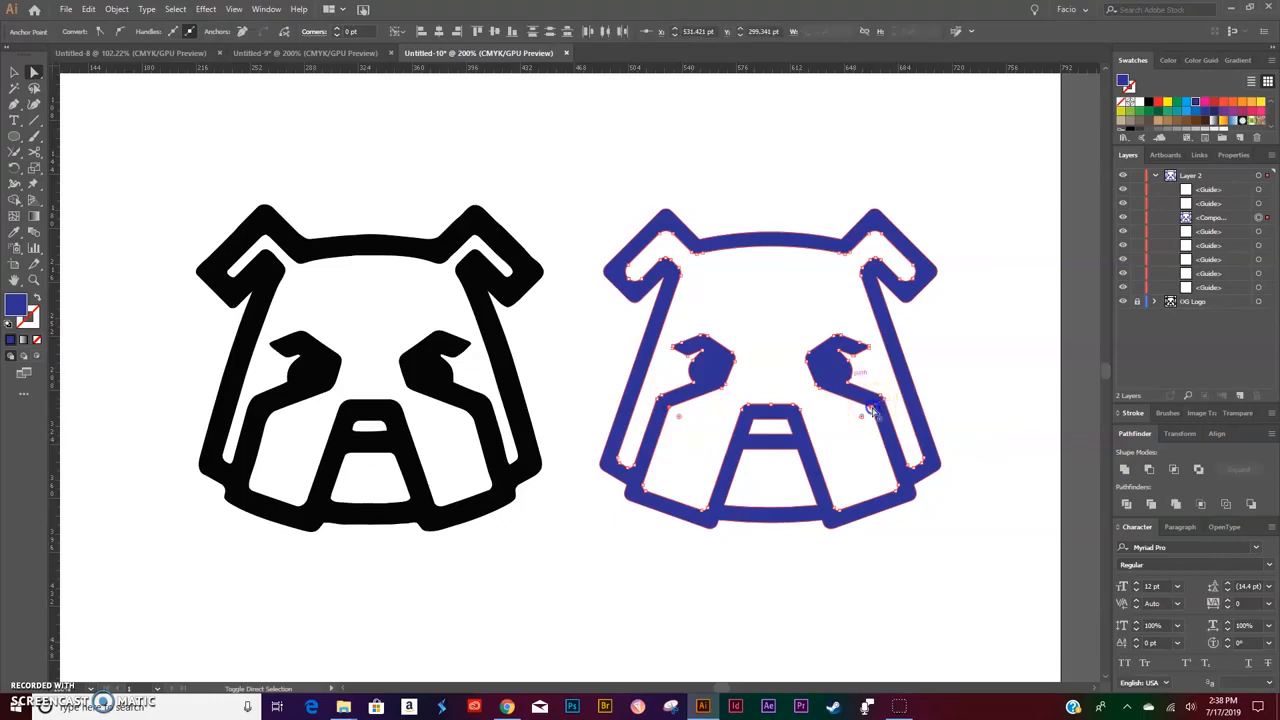
left_click(339, 31)
left_click(645, 175)
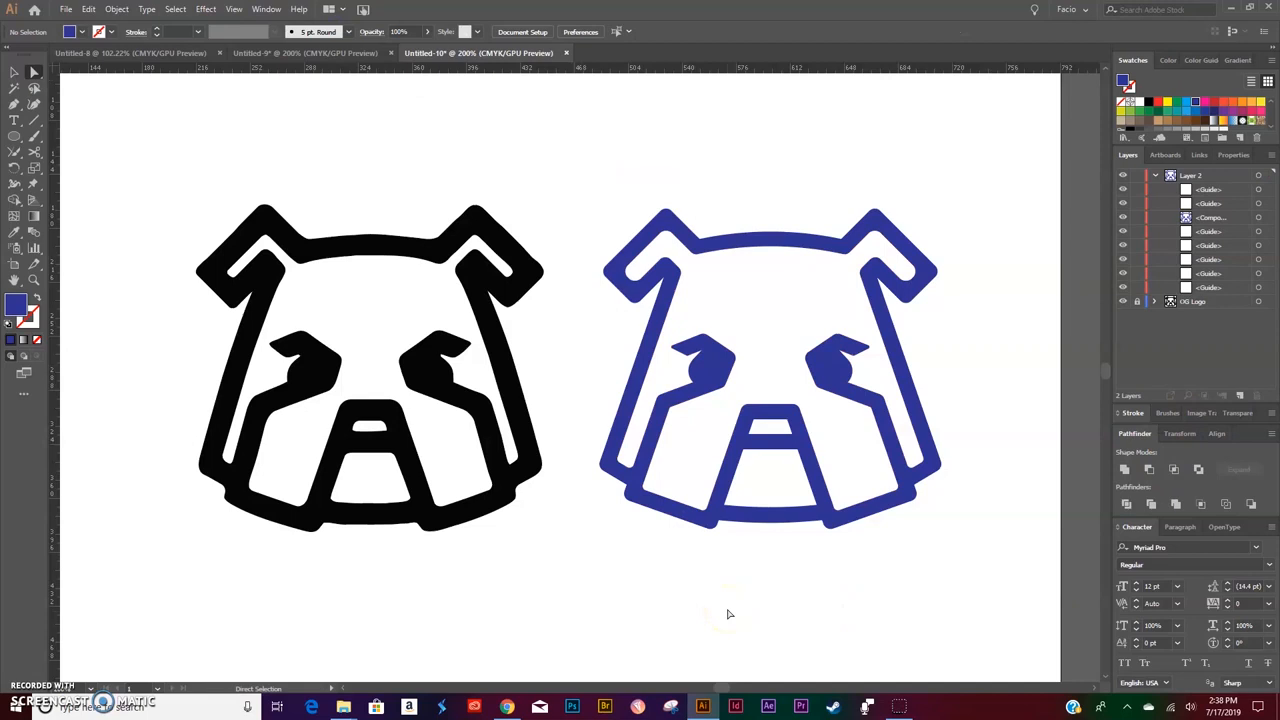
Round the corners of the small nose opening and the larger muzzle opening beneath it on the blue head.
left_click(753, 420)
left_click(788, 424, "shift")
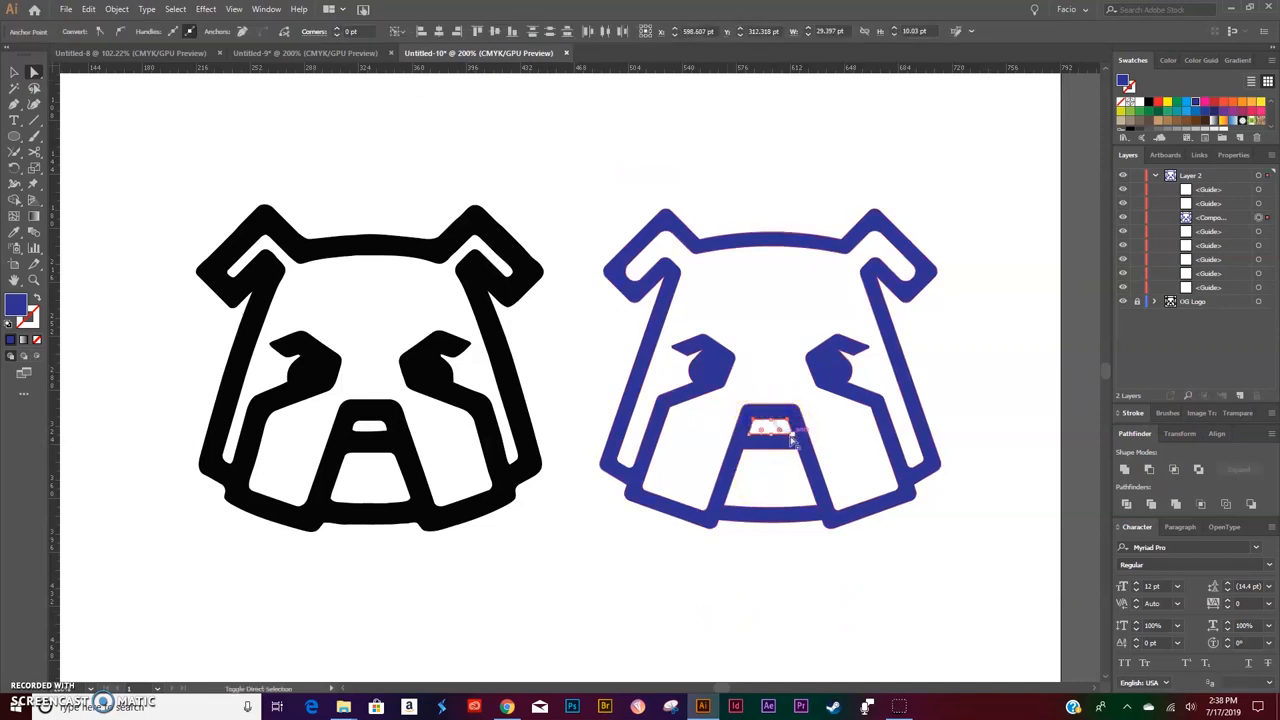
left_click_drag(743, 450, 796, 454)
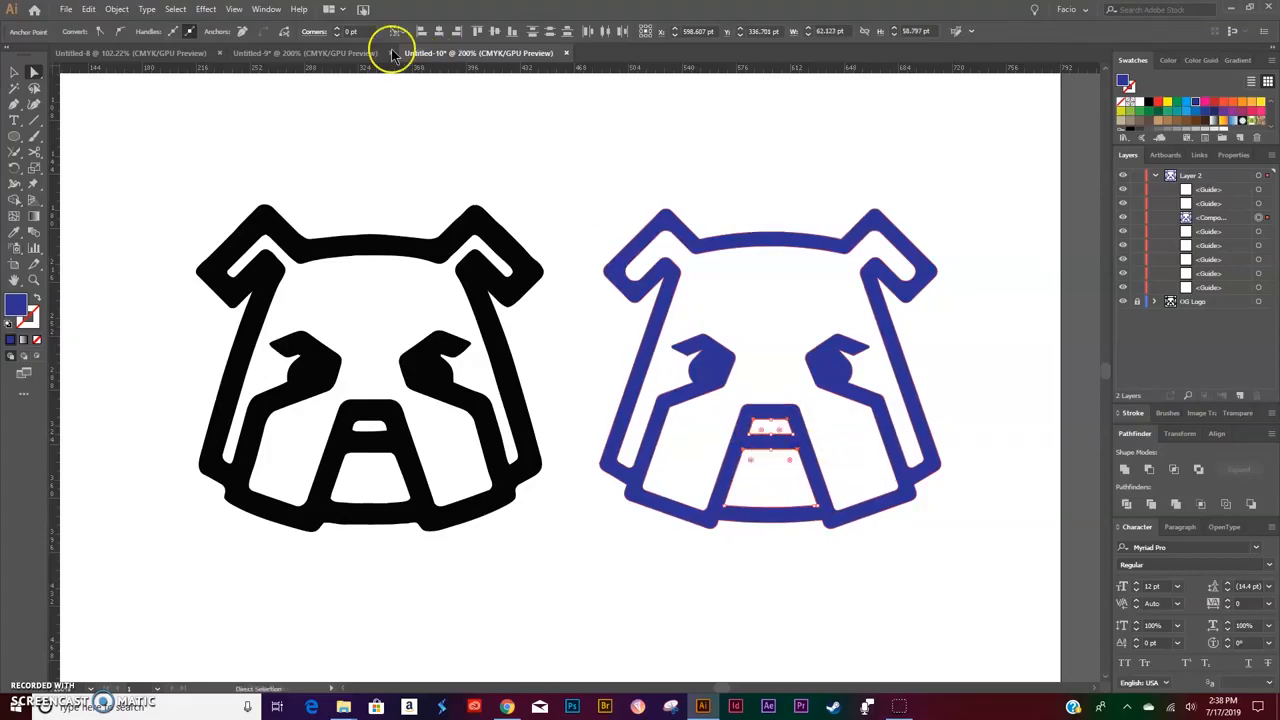
left_click(709, 170)
left_click_drag(809, 414, 795, 440)
left_click(724, 512)
left_click_drag(724, 512, 820, 512)
left_click(338, 33)
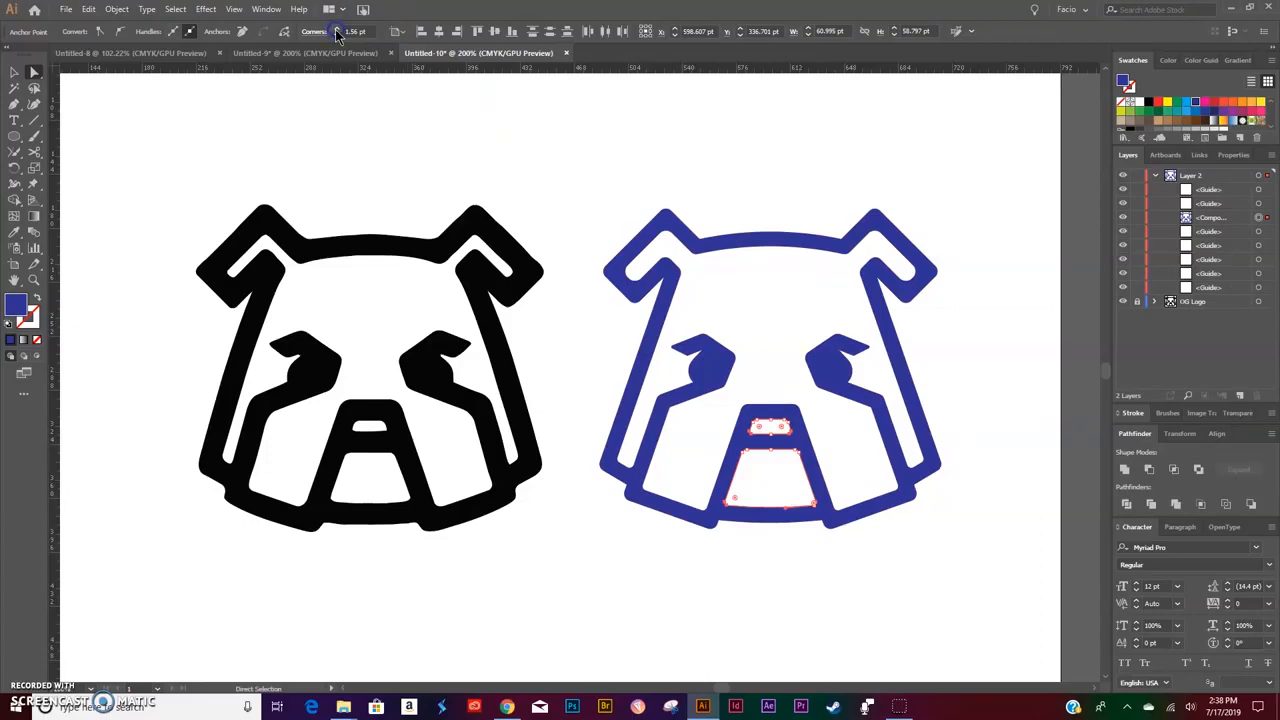
left_click(623, 189)
left_click(816, 490)
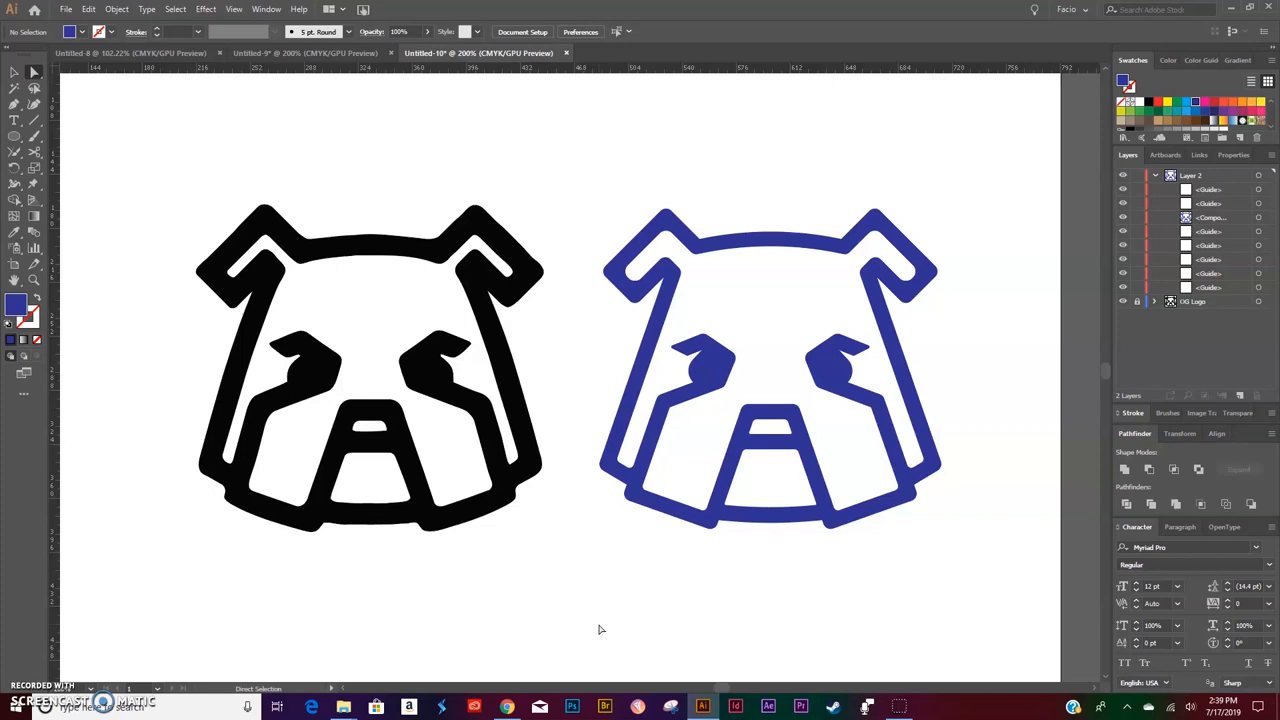
key("v")
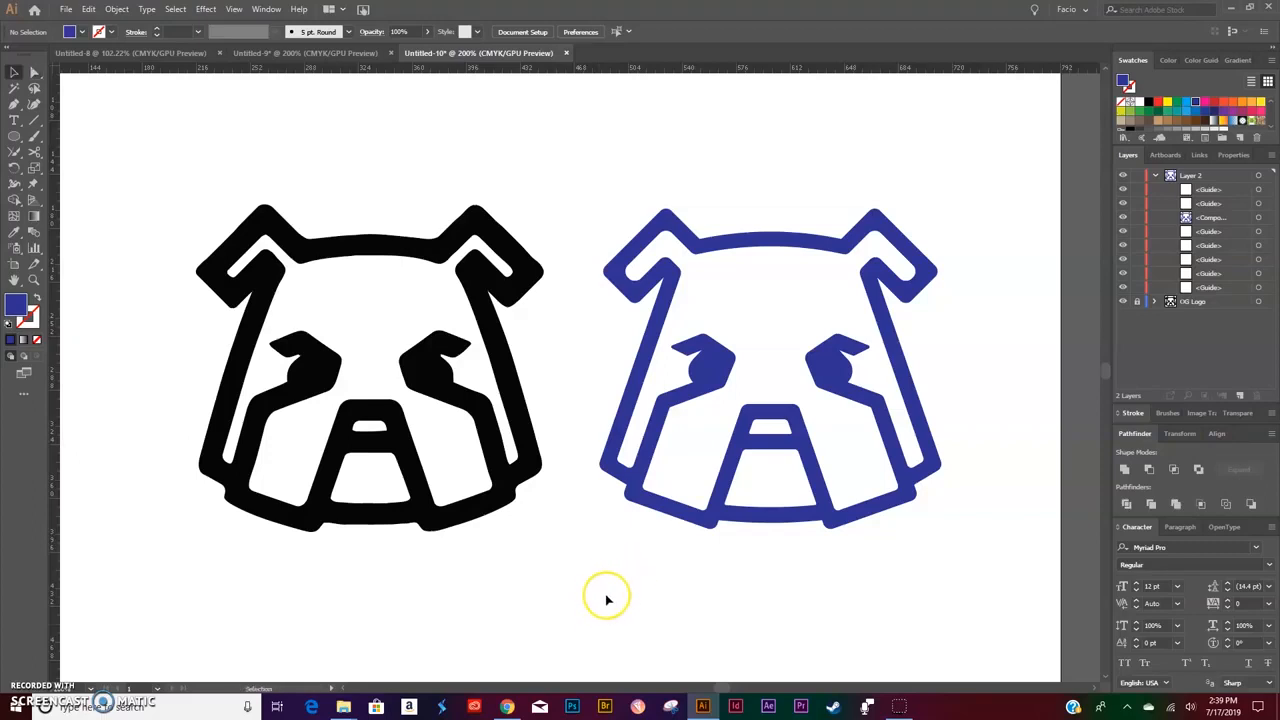